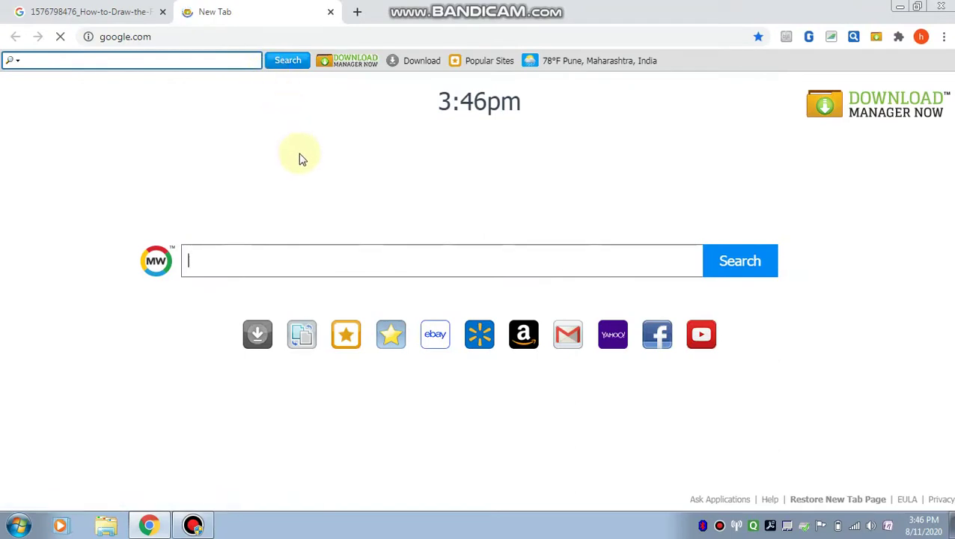
- Search Google Images for "my hobby ferrari logo"
{"action": "left_click", "coordinate": [352, 239]}
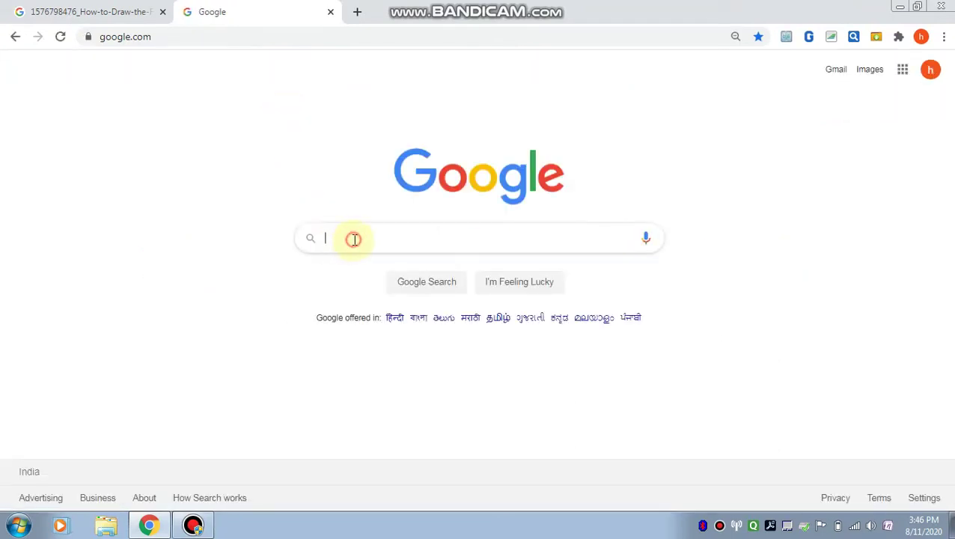
{"action": "type", "text": "my "}
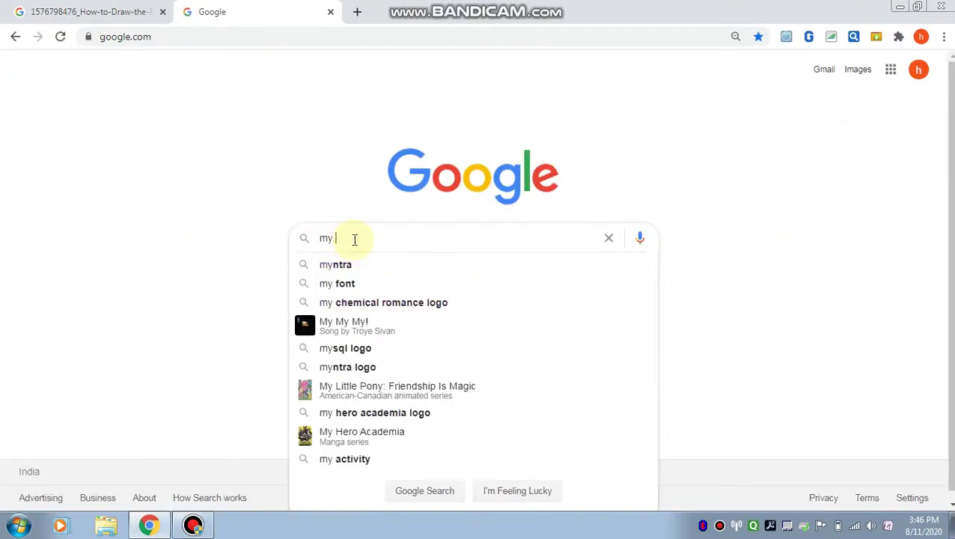
{"action": "type", "text": "hobby "}
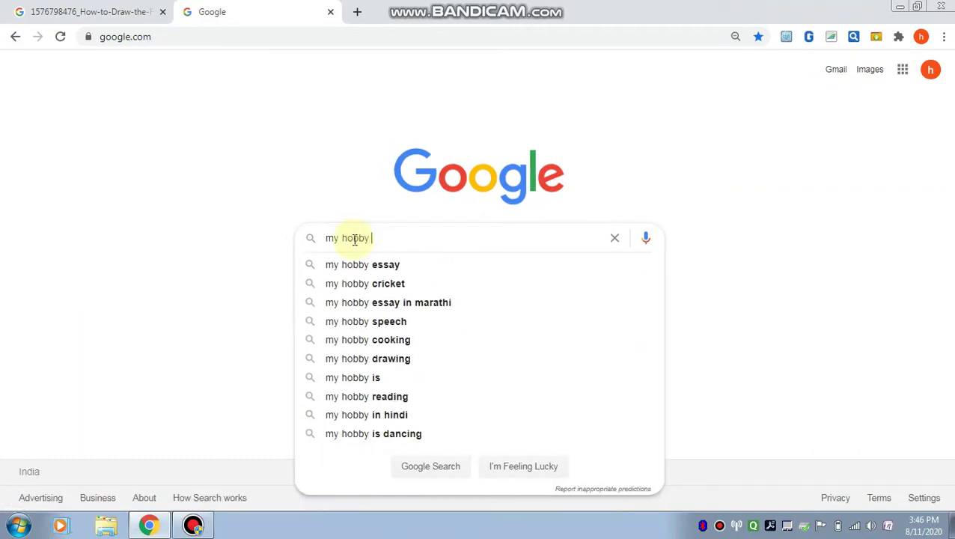
{"action": "type", "text": "lo"}
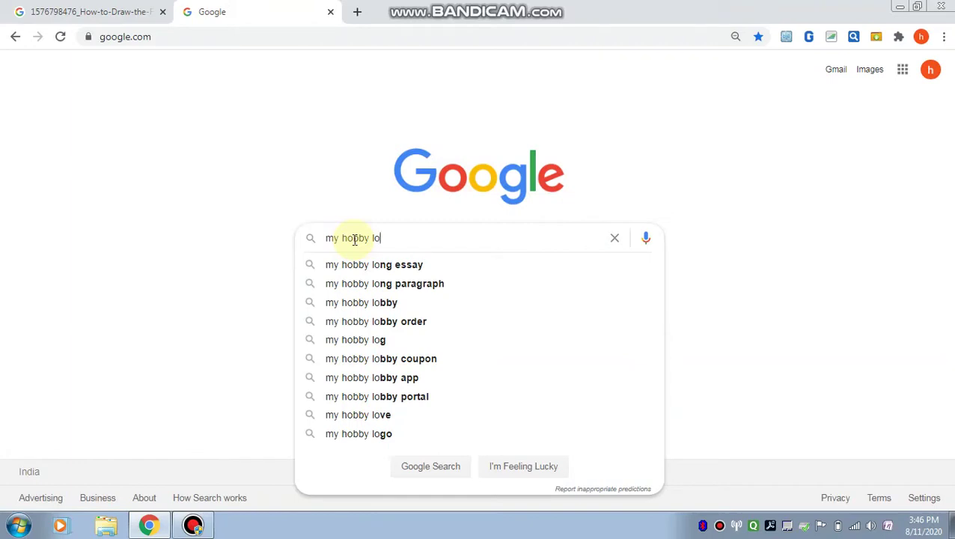
{"action": "key", "text": "BackSpace"}
{"action": "key", "text": "BackSpace"}
{"action": "type", "text": "fe"}
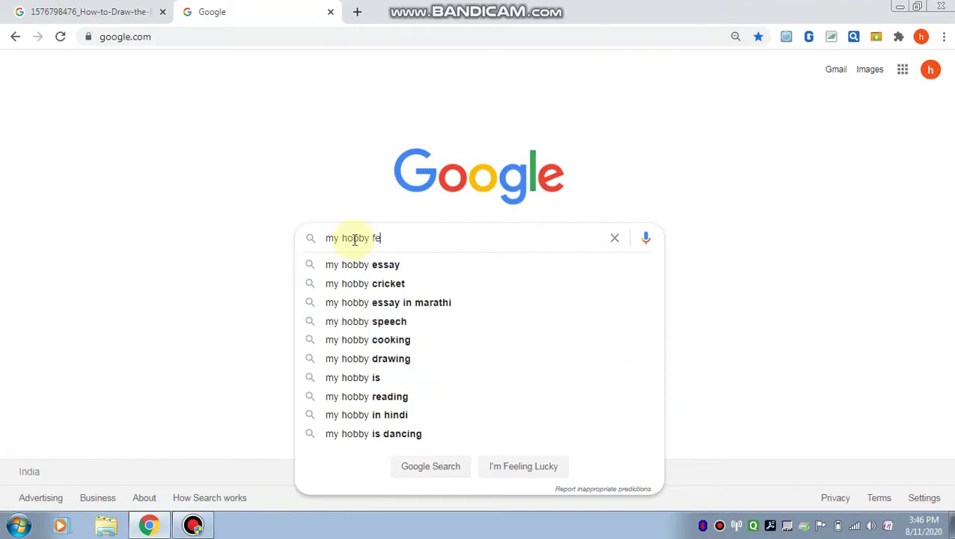
{"action": "type", "text": "rrari"}
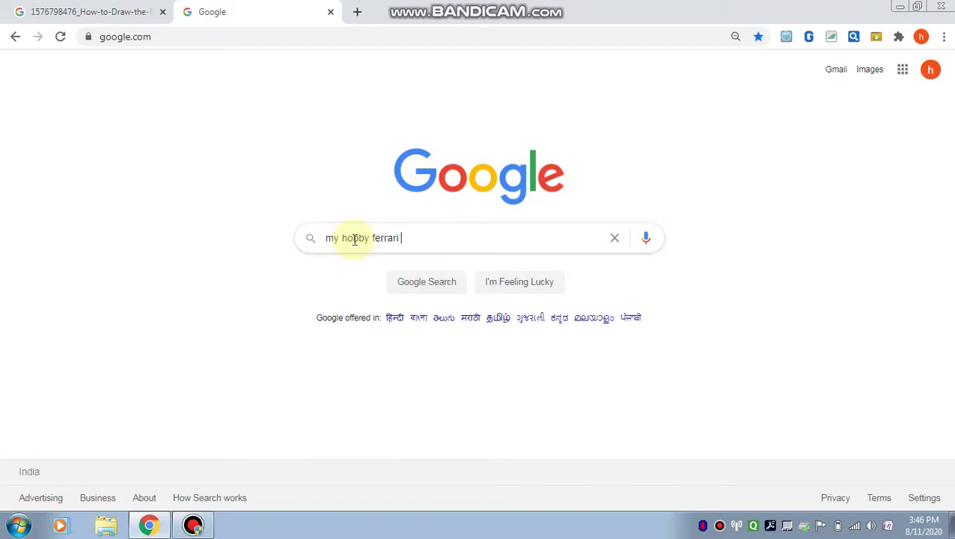
{"action": "type", "text": " logo"}
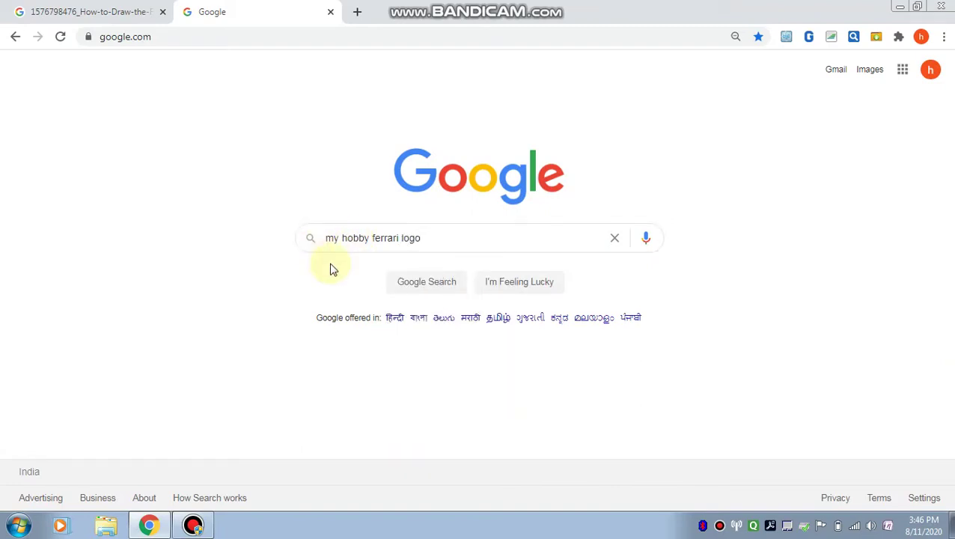
{"action": "key", "text": "Return"}
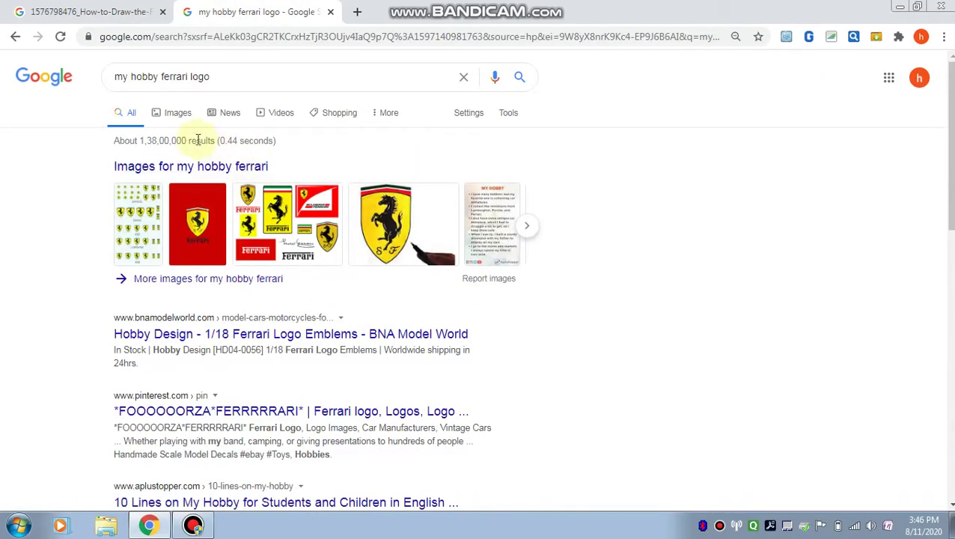
{"action": "left_click", "coordinate": [175, 113]}
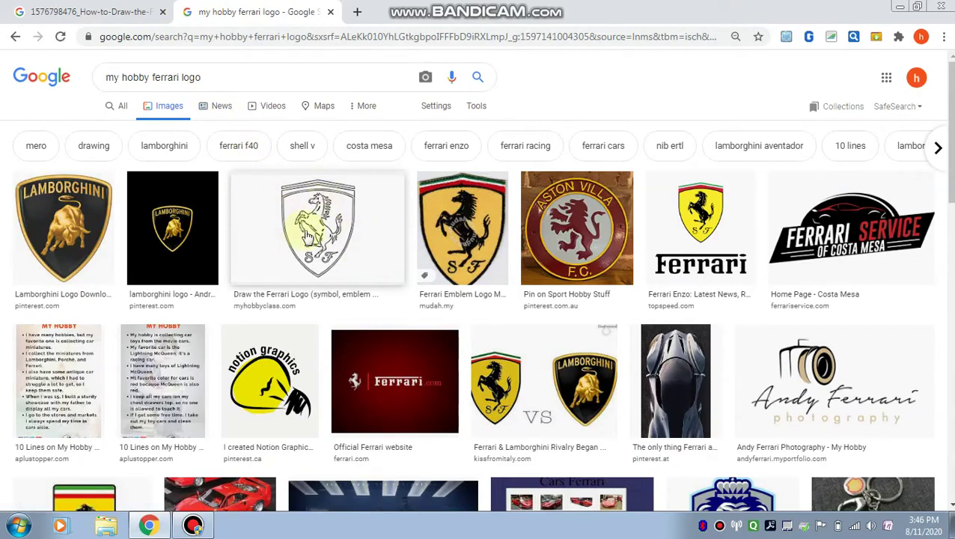
- Save the black-and-white Ferrari shield drawing from MyHobbyClass.com to the Desktop as a JPEG named "ferrari logo 1"
{"action": "left_click", "coordinate": [313, 235]}
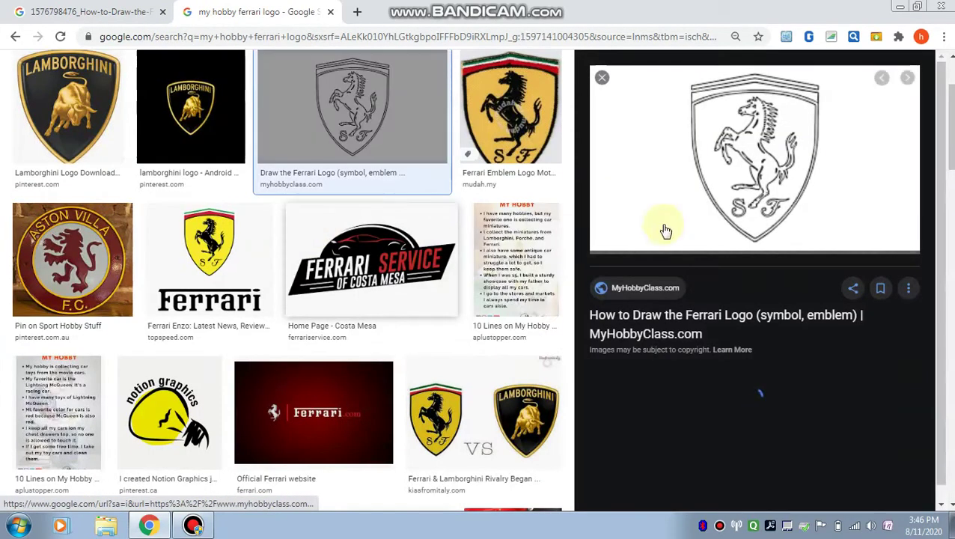
{"action": "right_click", "coordinate": [722, 176]}
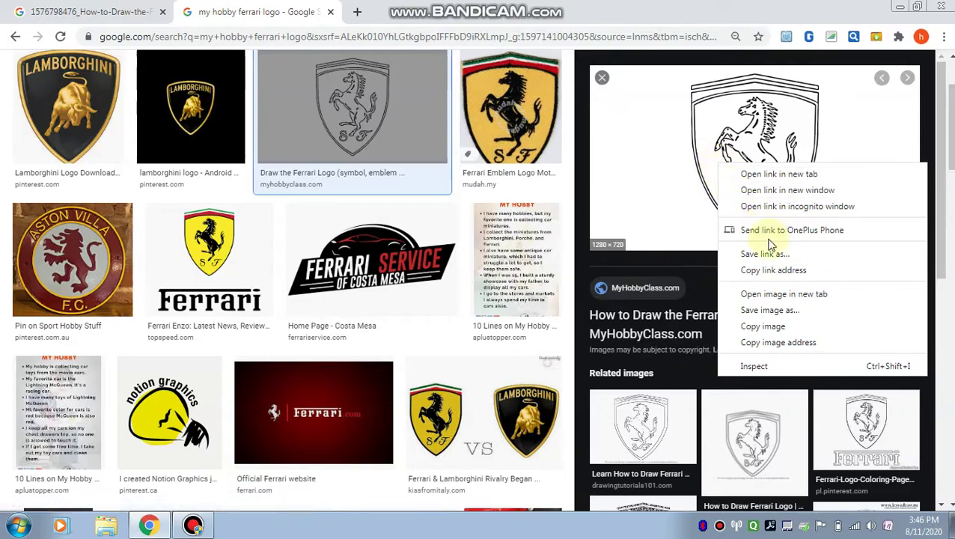
{"action": "left_click", "coordinate": [770, 311]}
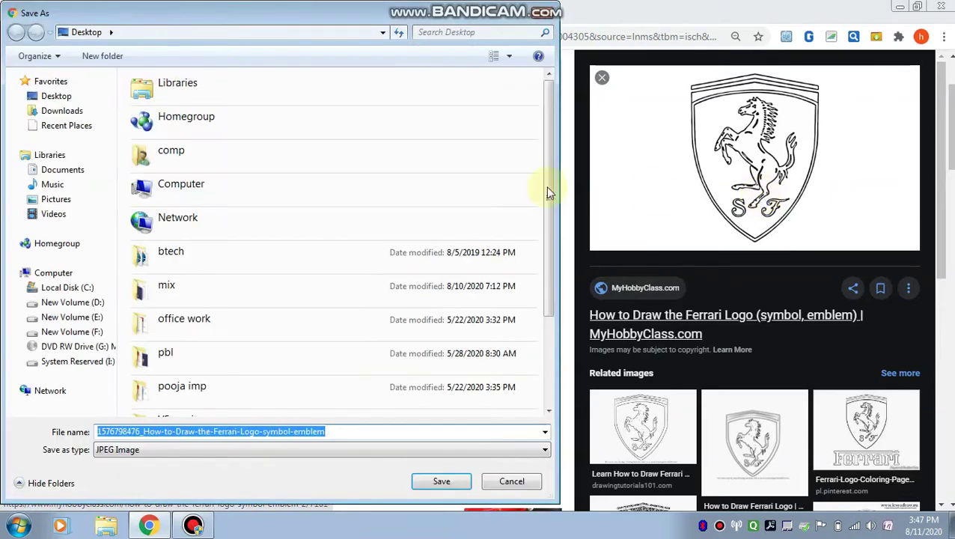
{"action": "left_click", "coordinate": [82, 93]}
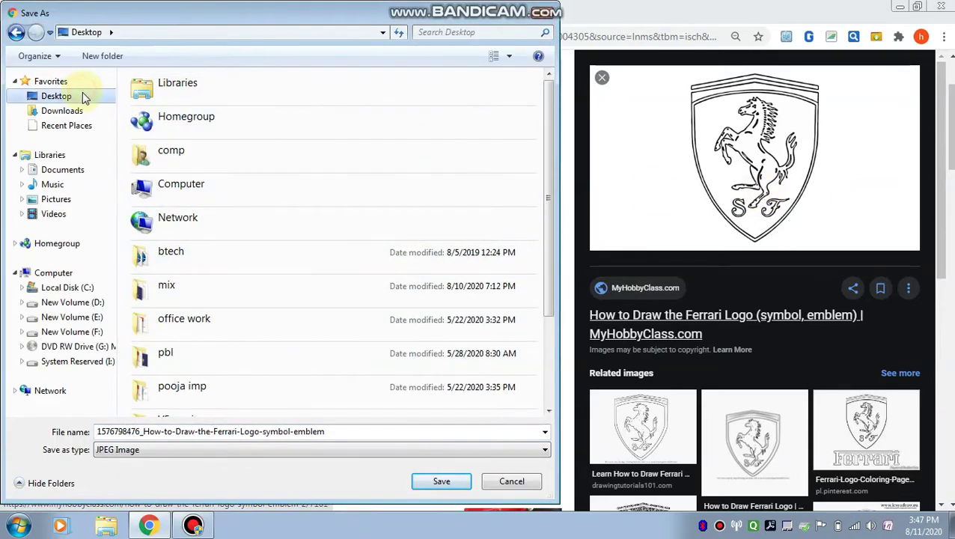
{"action": "left_click", "coordinate": [333, 430]}
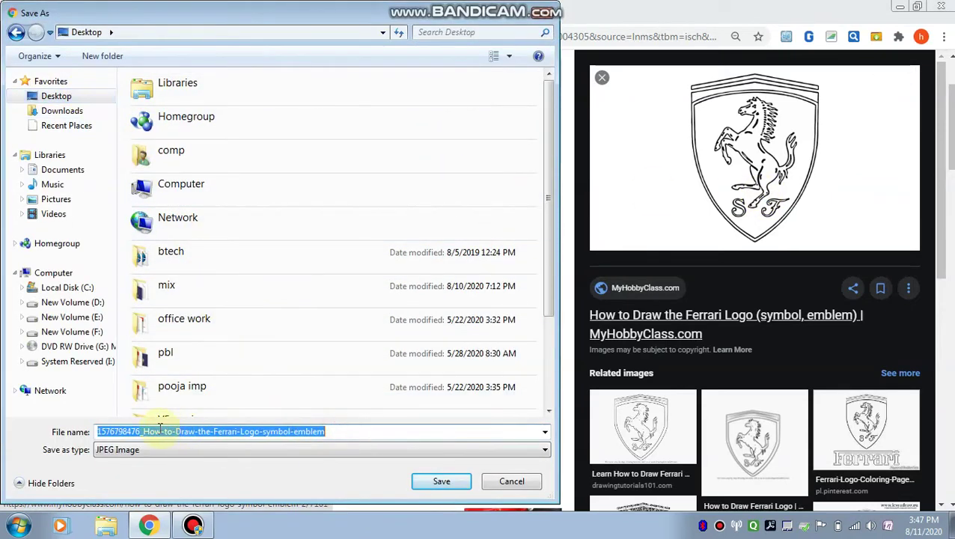
{"action": "type", "text": "ferra"}
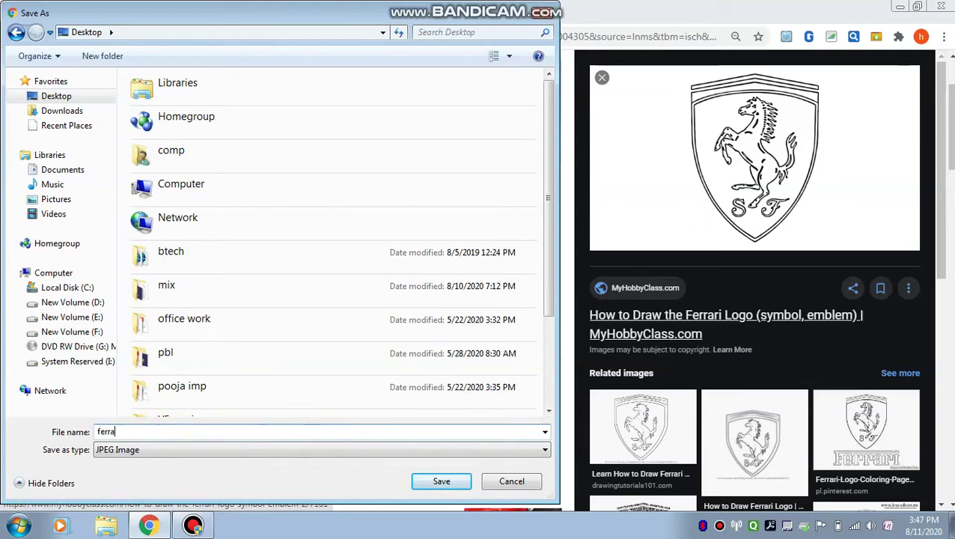
{"action": "type", "text": "ri logo 1"}
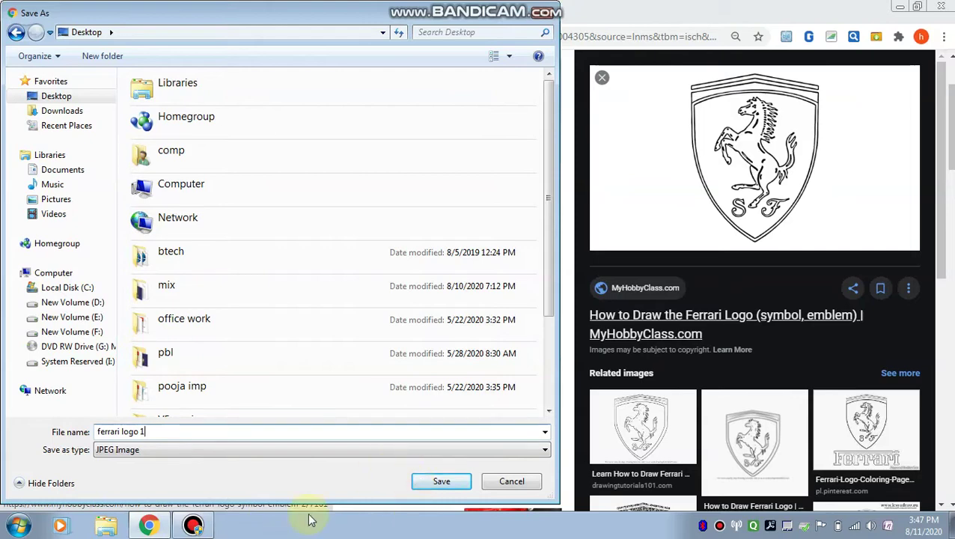
{"action": "left_click", "coordinate": [424, 485]}
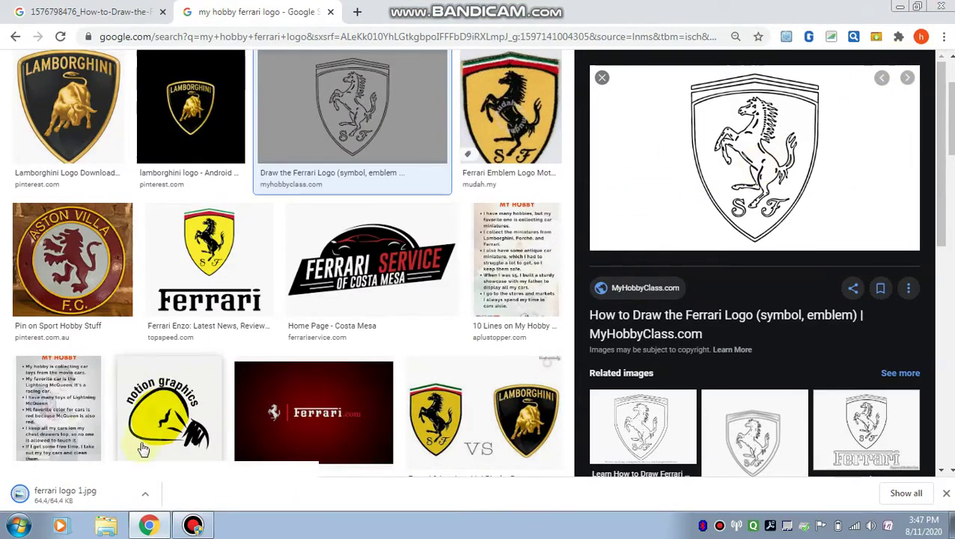
- Exit the browser and launch CATIA V5 from the desktop
{"action": "left_click", "coordinate": [943, 6]}
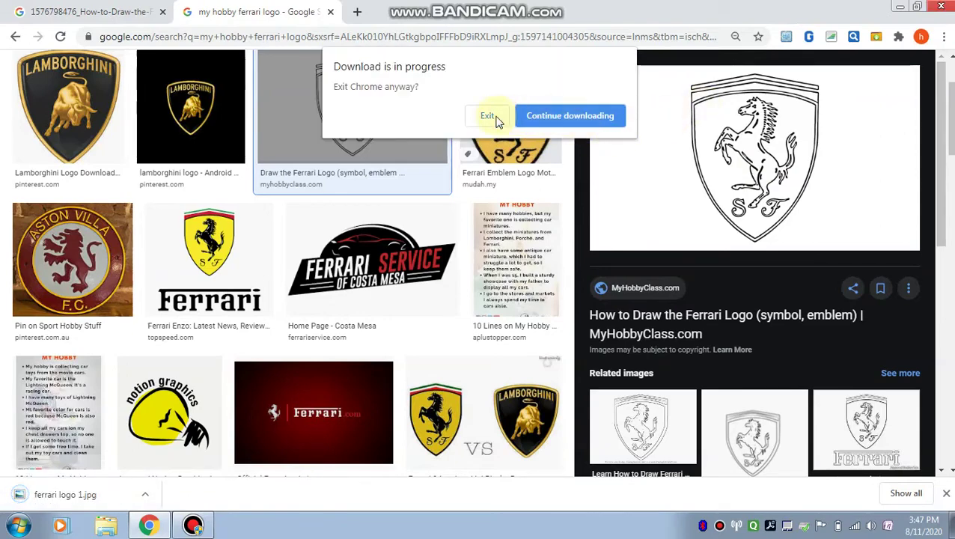
{"action": "left_click", "coordinate": [487, 116]}
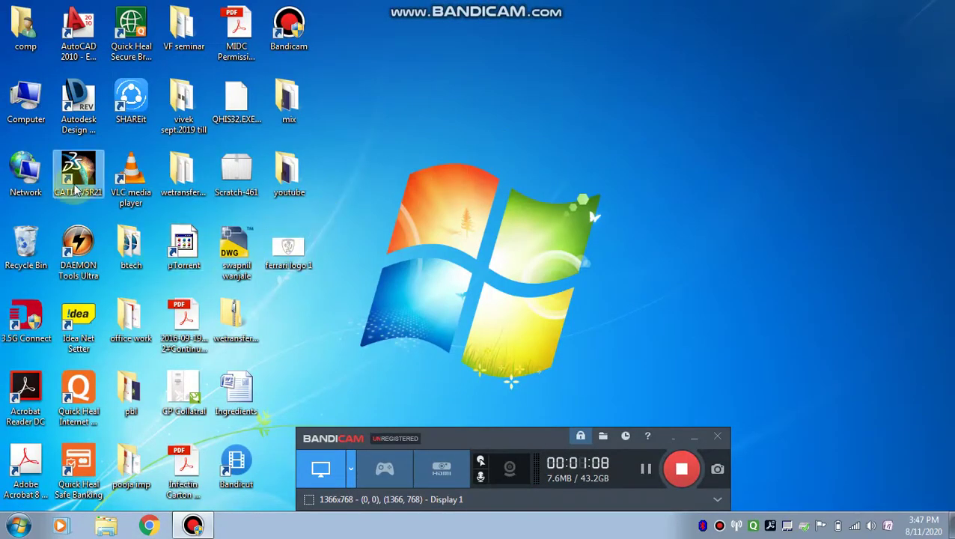
{"action": "double_click", "coordinate": [81, 177]}
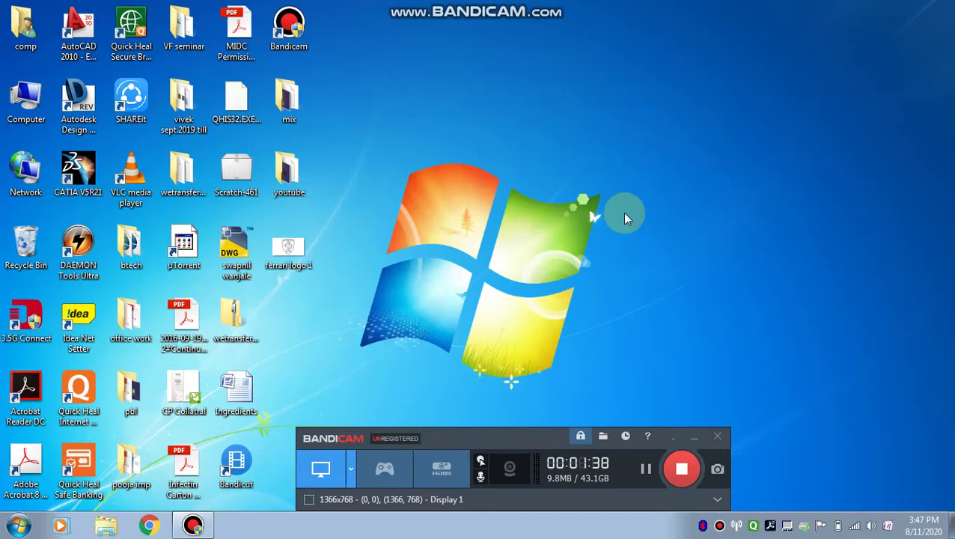
{"action": "left_click", "coordinate": [645, 468]}
{"action": "left_click", "coordinate": [645, 468]}
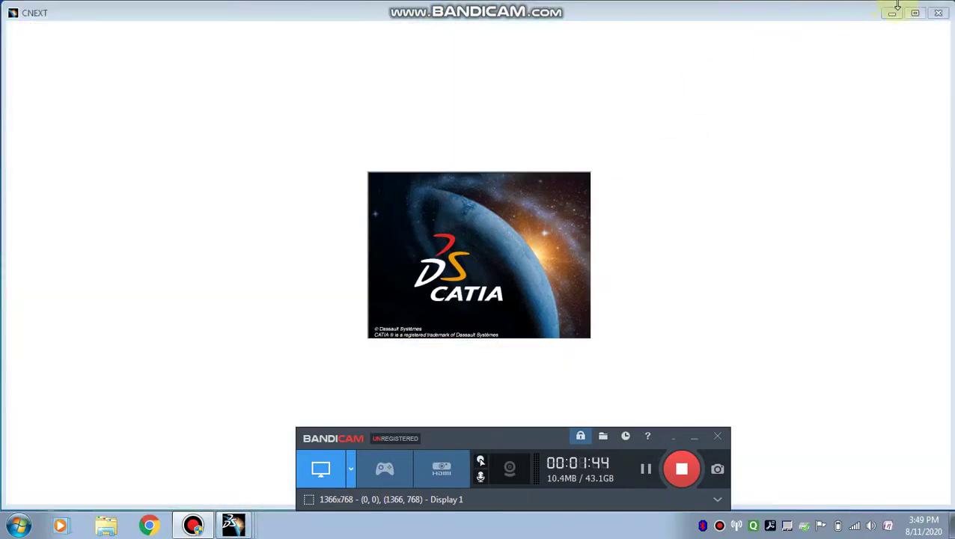
{"action": "left_click", "coordinate": [938, 15]}
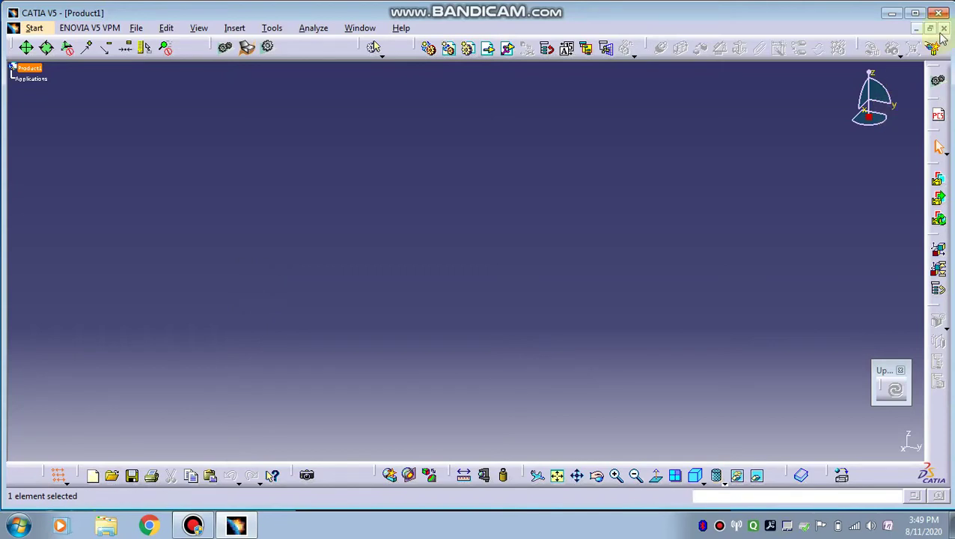
{"action": "left_click", "coordinate": [194, 525]}
{"action": "left_click", "coordinate": [196, 526]}
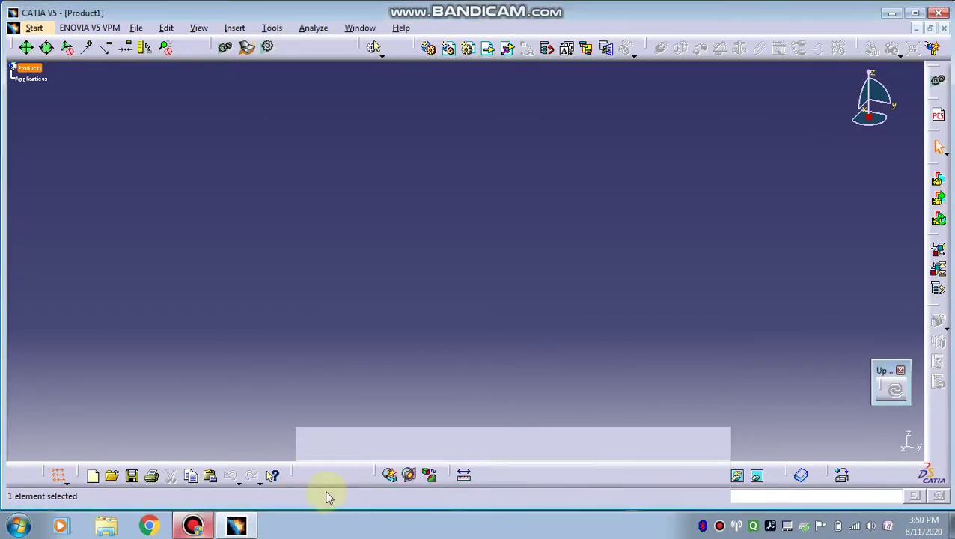
- Close the default empty product and open the Sketch Tracer workbench
{"action": "left_click", "coordinate": [944, 28]}
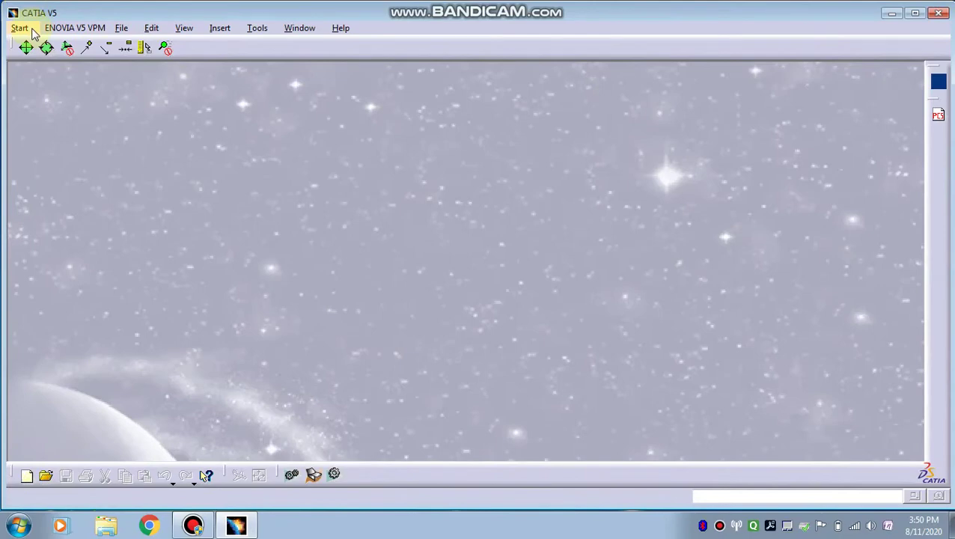
{"action": "left_click", "coordinate": [22, 28]}
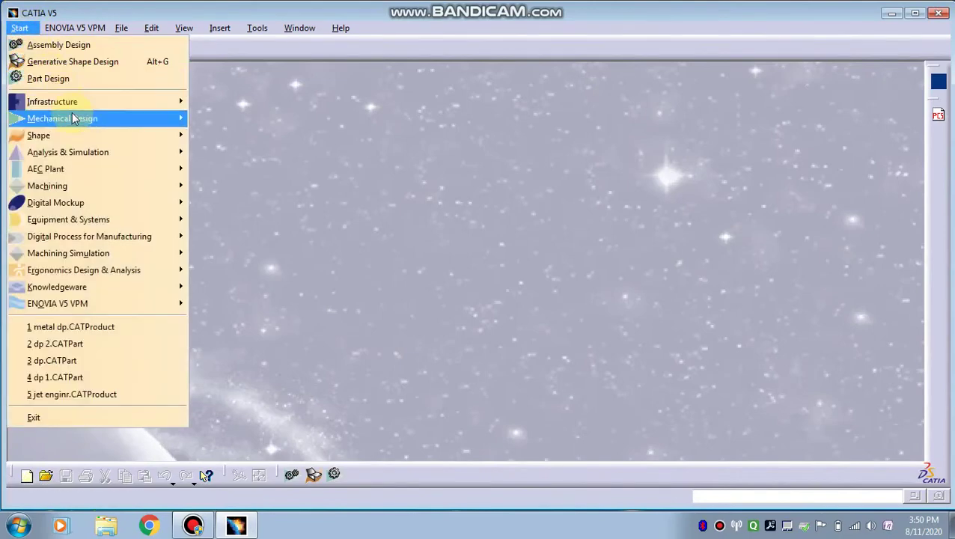
{"action": "mouse_move", "coordinate": [85, 135]}
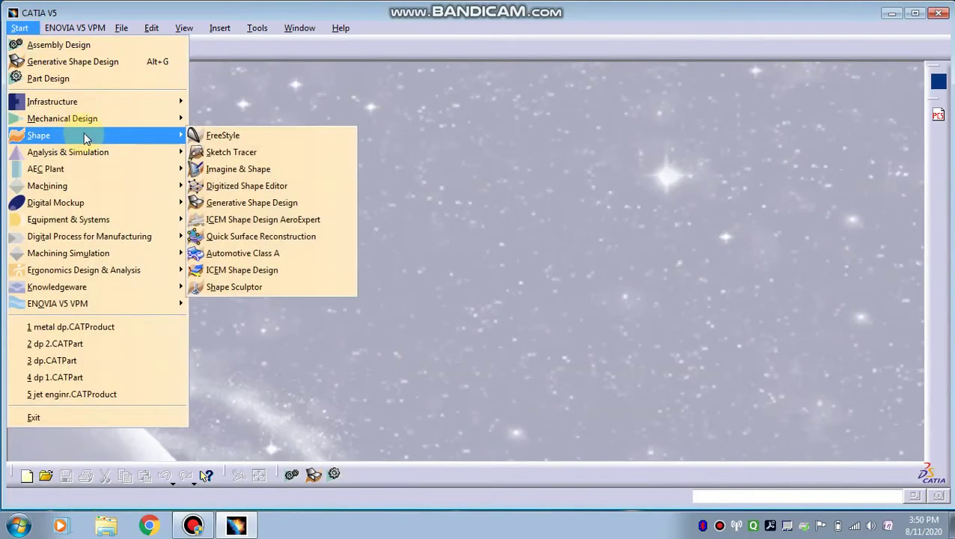
{"action": "left_click", "coordinate": [260, 154]}
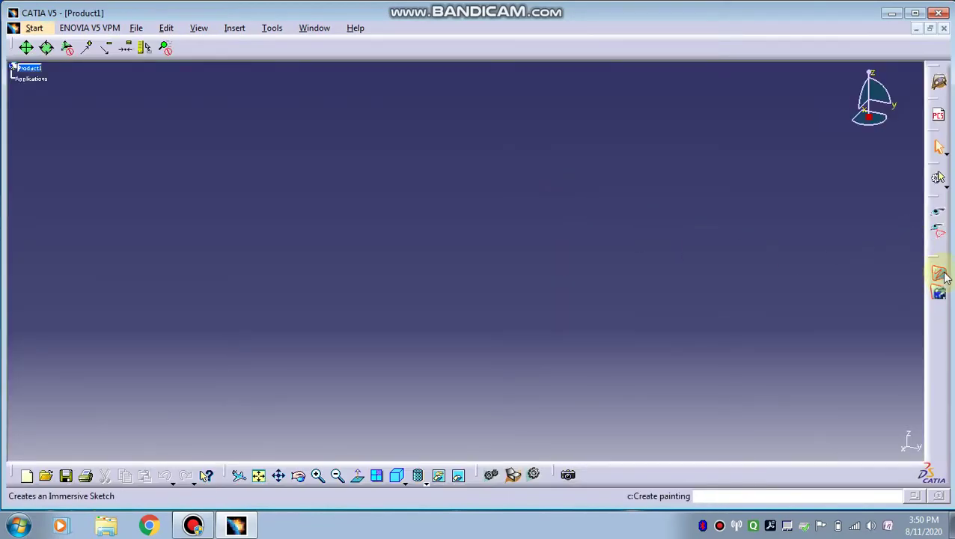
- Create an immersive sketch using the "ferrari logo 1" image from the Desktop
{"action": "left_click", "coordinate": [941, 274]}
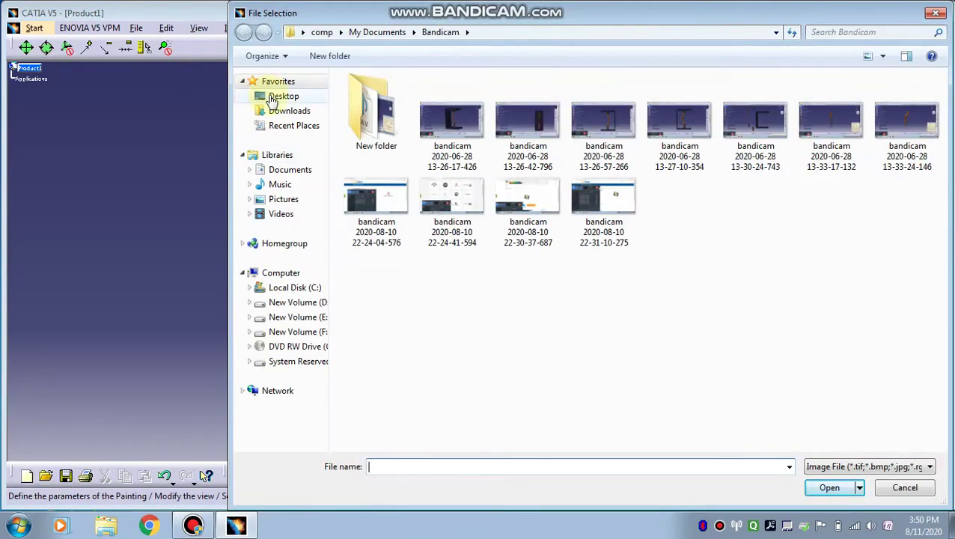
{"action": "left_click", "coordinate": [273, 99]}
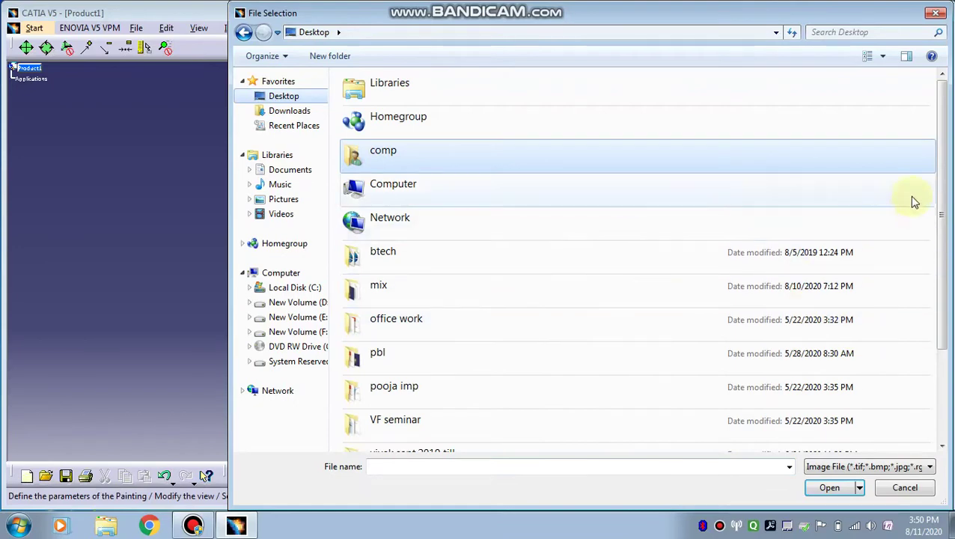
{"action": "left_click_drag", "start_coordinate": [943, 181], "coordinate": [943, 304]}
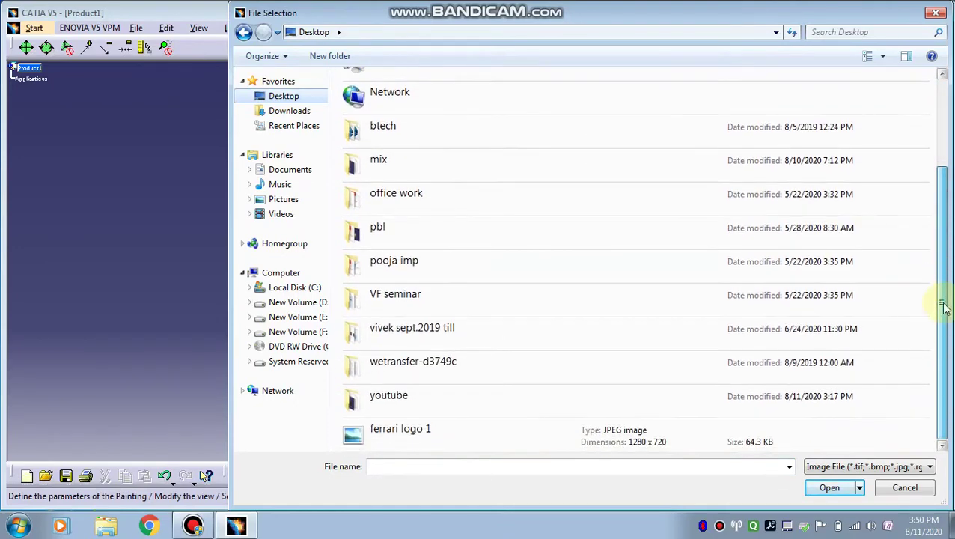
{"action": "left_click", "coordinate": [704, 428]}
{"action": "left_click", "coordinate": [829, 487]}
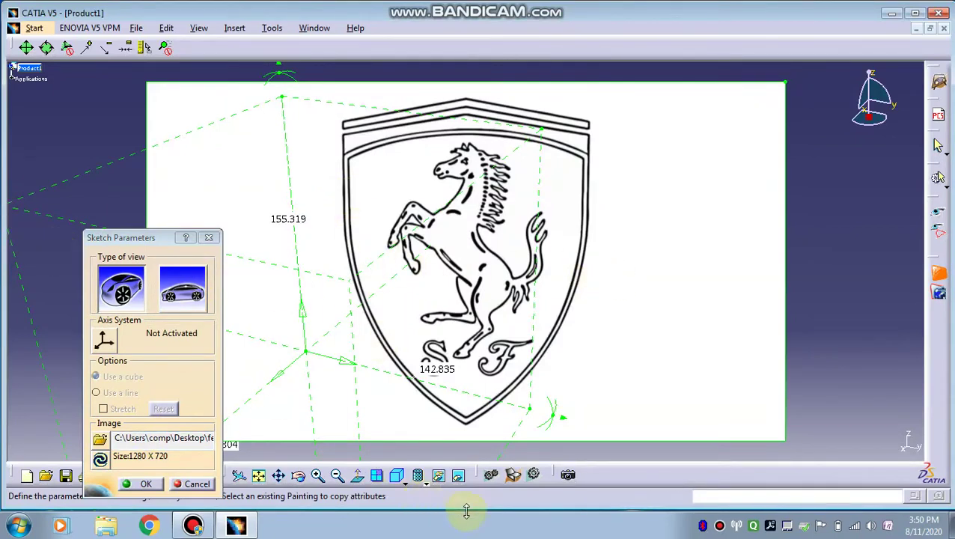
- Fit the reference cube around the shield in the yz view, origin on the image's lower edge, about 157 wide and 216 high
{"action": "left_click", "coordinate": [403, 478]}
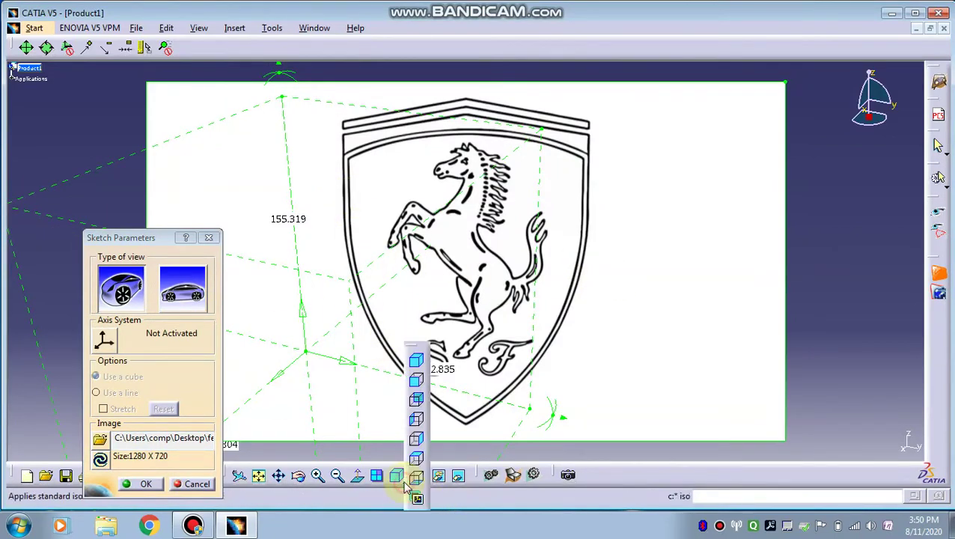
{"action": "left_click", "coordinate": [416, 380]}
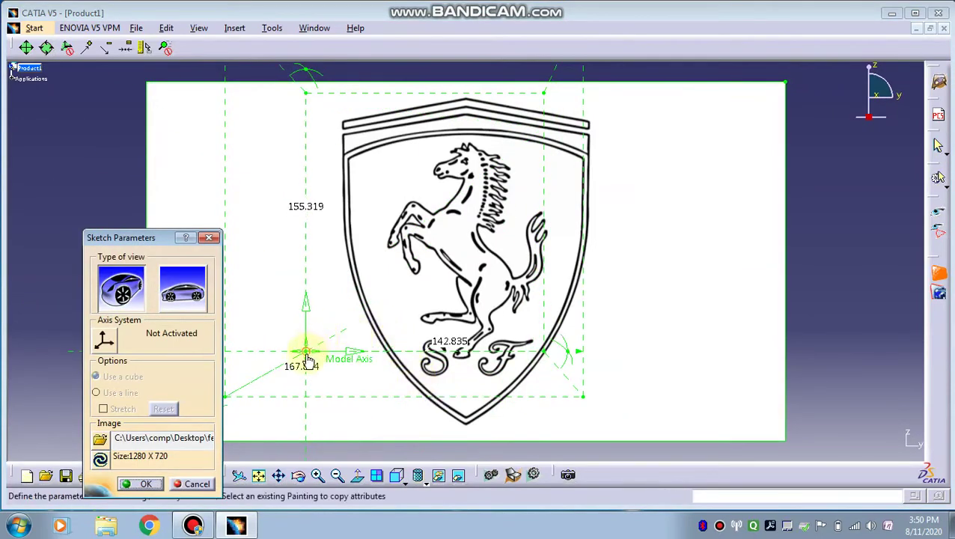
{"action": "left_click_drag", "start_coordinate": [307, 359], "coordinate": [295, 445]}
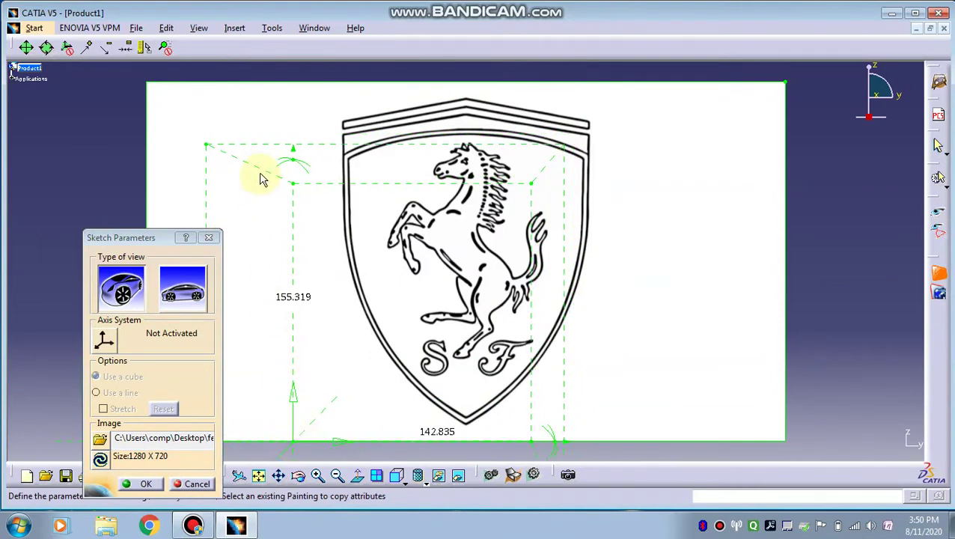
{"action": "left_click_drag", "start_coordinate": [294, 176], "coordinate": [301, 71]}
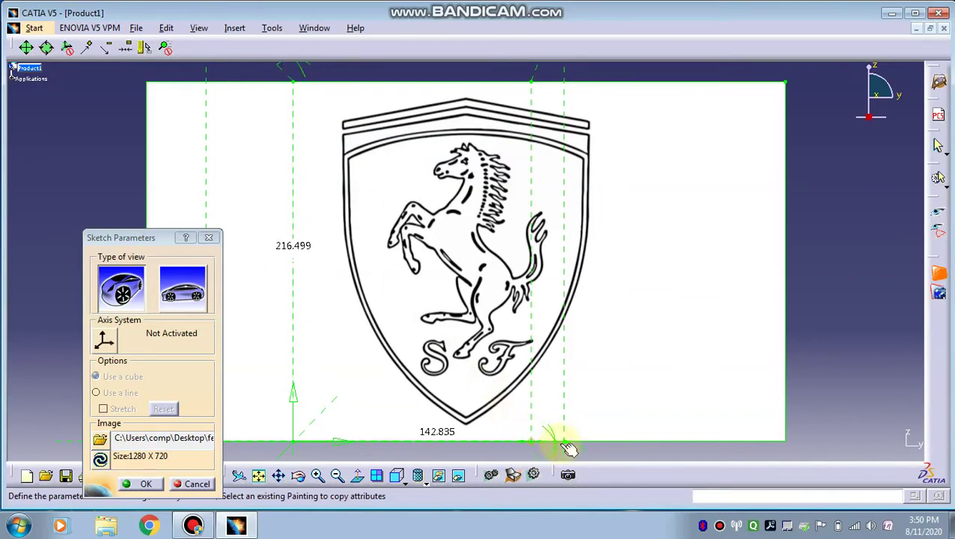
{"action": "mouse_move", "coordinate": [544, 448]}
{"action": "left_mouse_down"}
{"action": "mouse_move", "coordinate": [616, 440]}
{"action": "mouse_move", "coordinate": [606, 441]}
{"action": "left_mouse_up"}
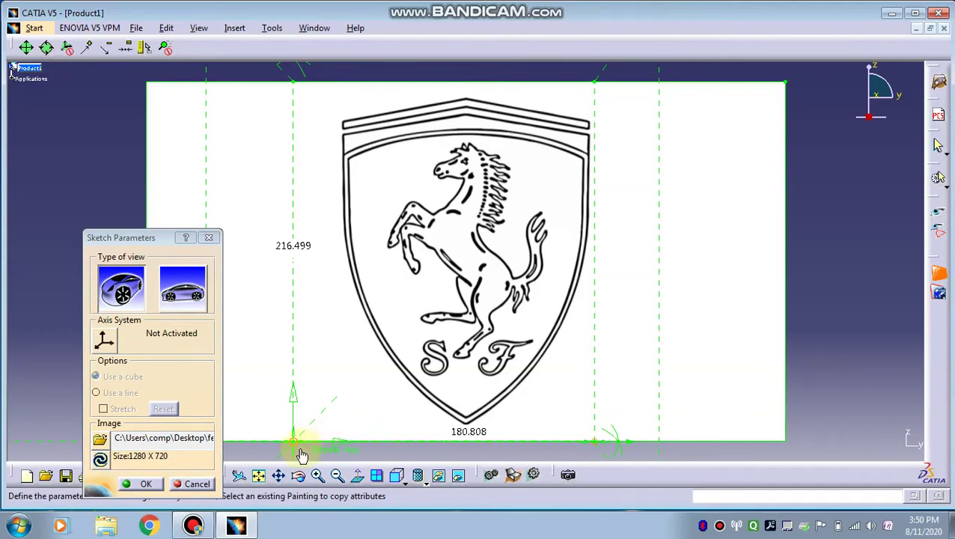
{"action": "left_click_drag", "start_coordinate": [298, 442], "coordinate": [346, 442]}
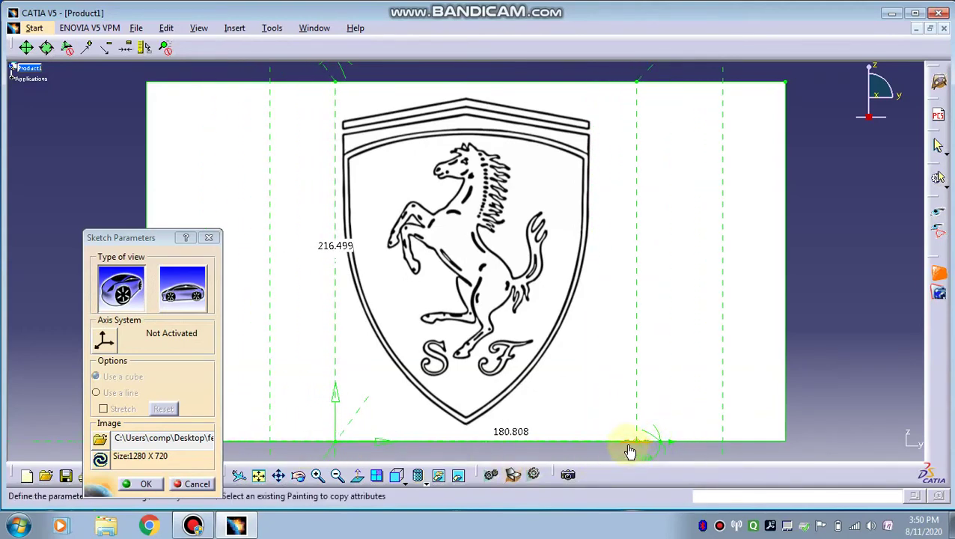
{"action": "left_click_drag", "start_coordinate": [629, 449], "coordinate": [587, 440]}
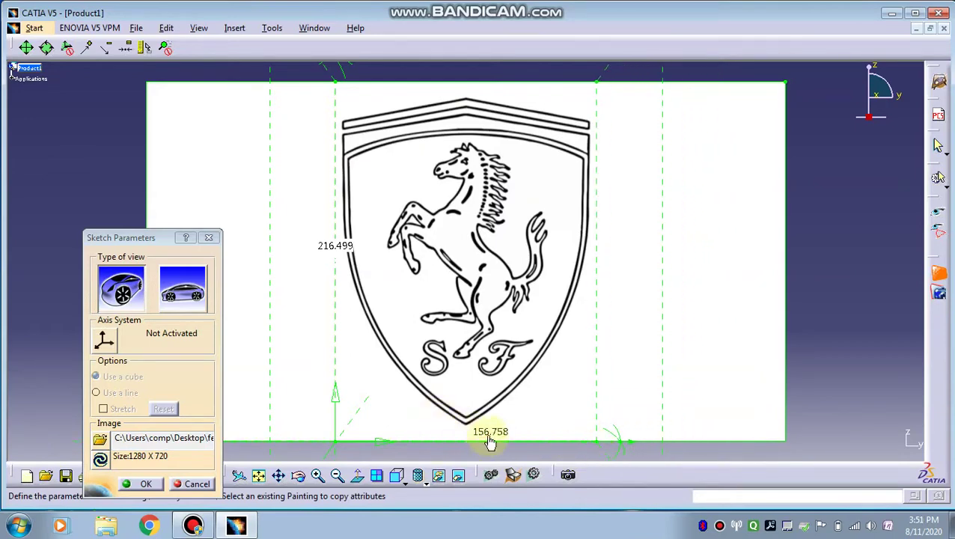
- Set the reference cube's height to 200 and accept the sketch parameters
{"action": "double_click", "coordinate": [338, 248]}
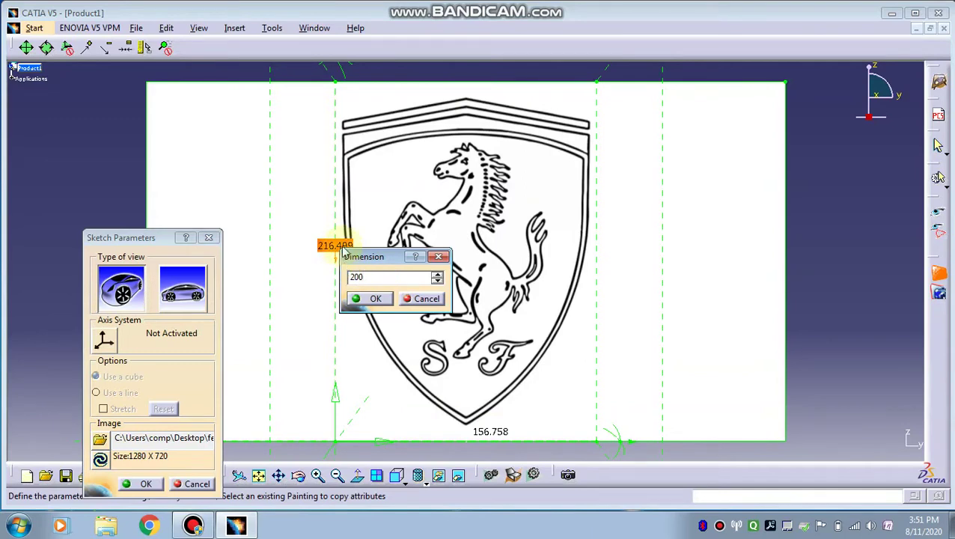
{"action": "left_click", "coordinate": [375, 300]}
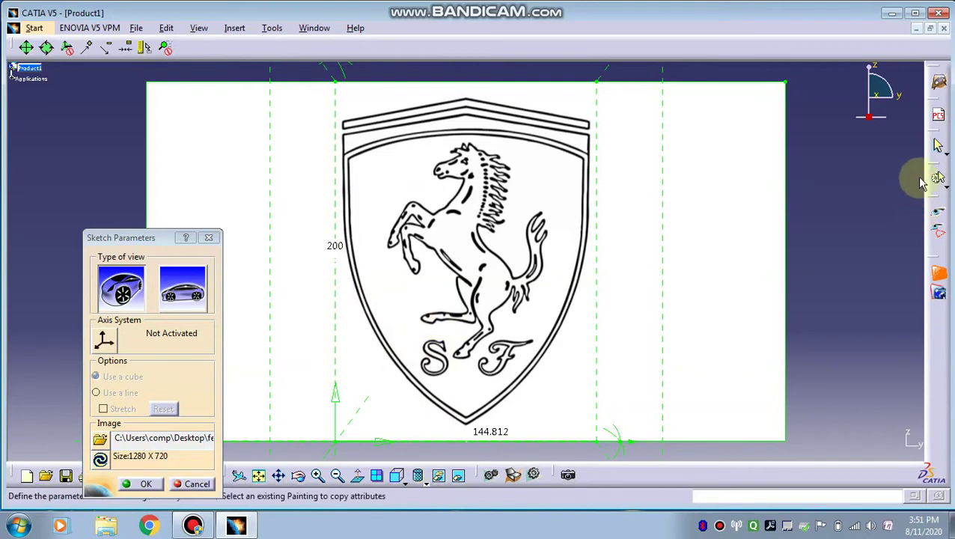
{"action": "left_click", "coordinate": [137, 485]}
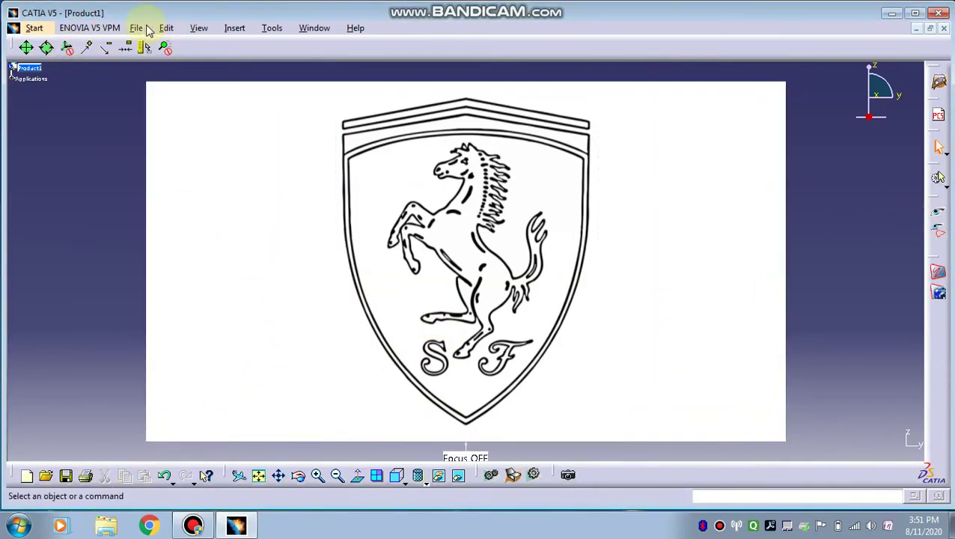
- Insert a new part into Product1 and open it for editing
{"action": "left_click", "coordinate": [231, 29]}
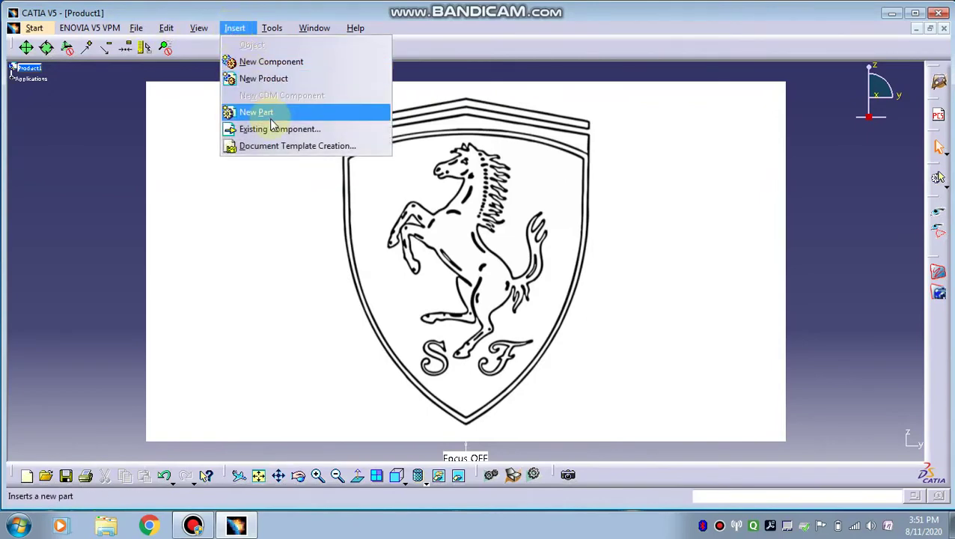
{"action": "left_click", "coordinate": [270, 113]}
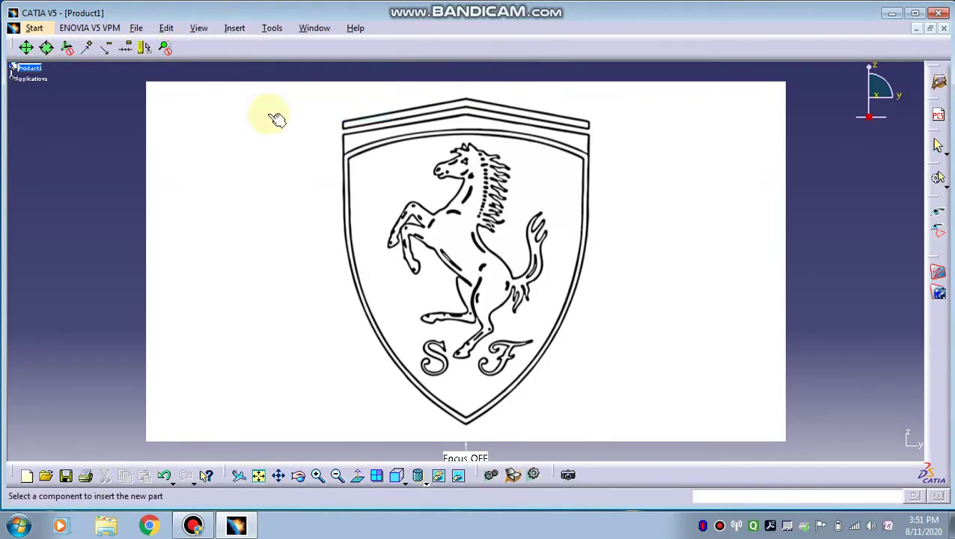
{"action": "left_click", "coordinate": [36, 69]}
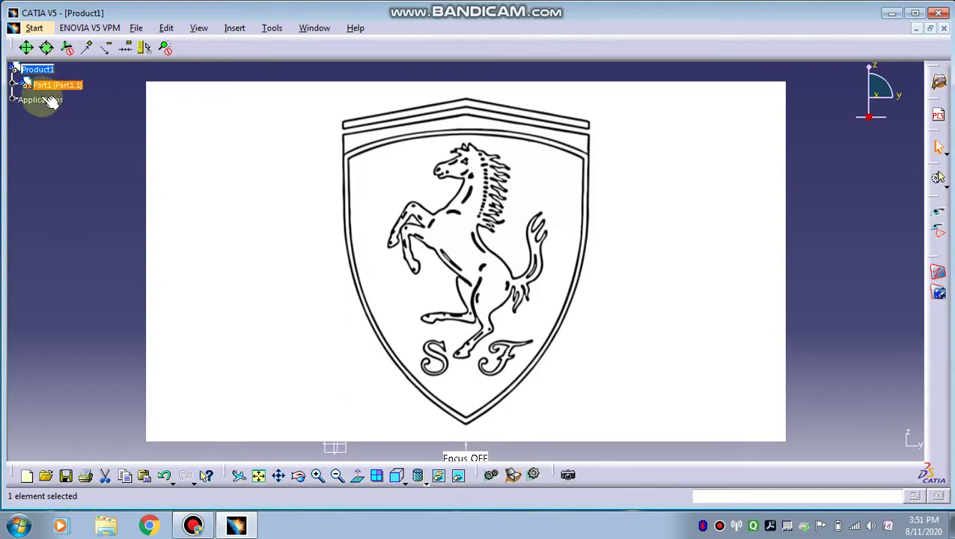
{"action": "left_click", "coordinate": [11, 88]}
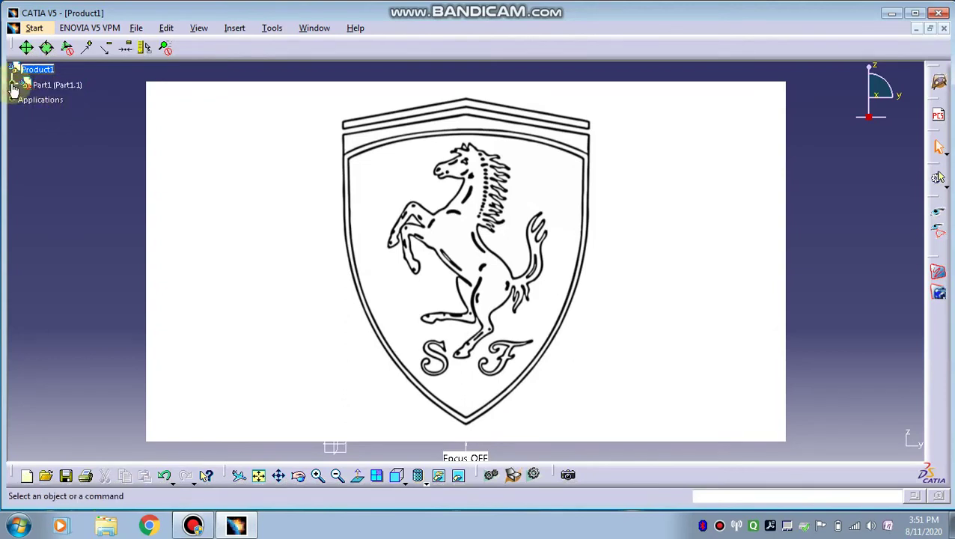
{"action": "left_click", "coordinate": [23, 84]}
{"action": "left_click", "coordinate": [52, 100]}
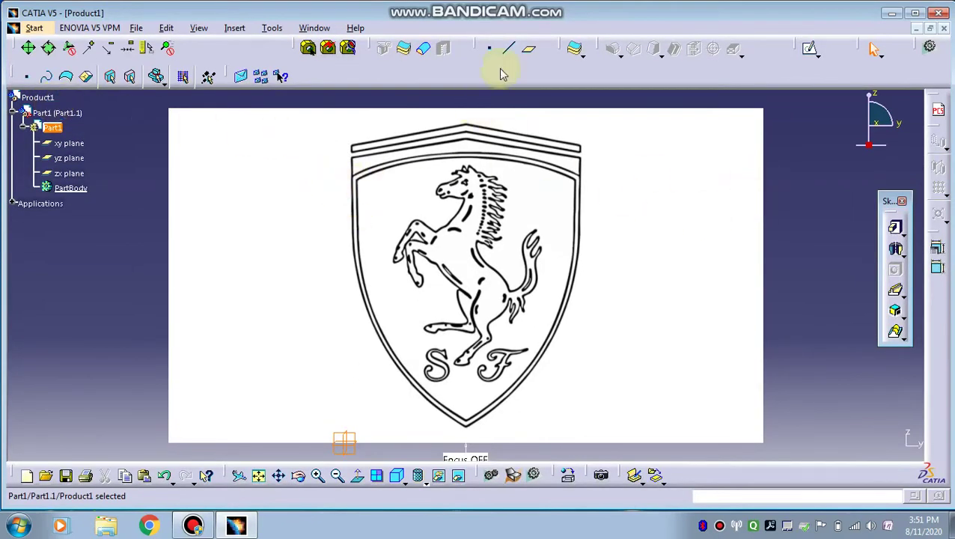
- Open a sketch on the yz plane of Part1
{"action": "mouse_move", "coordinate": [502, 204]}
{"action": "middle_mouse_down"}
{"action": "mouse_move", "coordinate": [488, 154]}
{"action": "mouse_move", "coordinate": [498, 161]}
{"action": "mouse_move", "coordinate": [490, 206]}
{"action": "middle_mouse_up"}
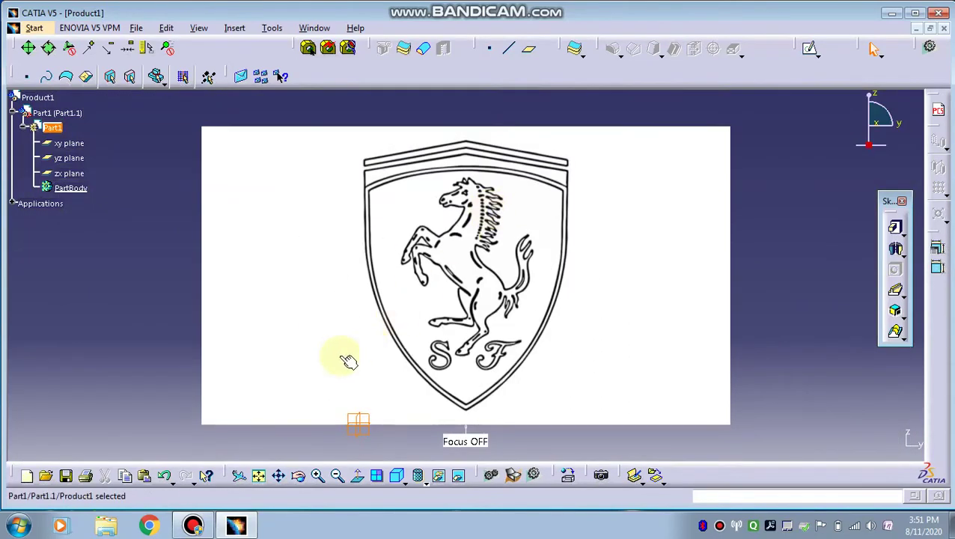
{"action": "left_click", "coordinate": [70, 173]}
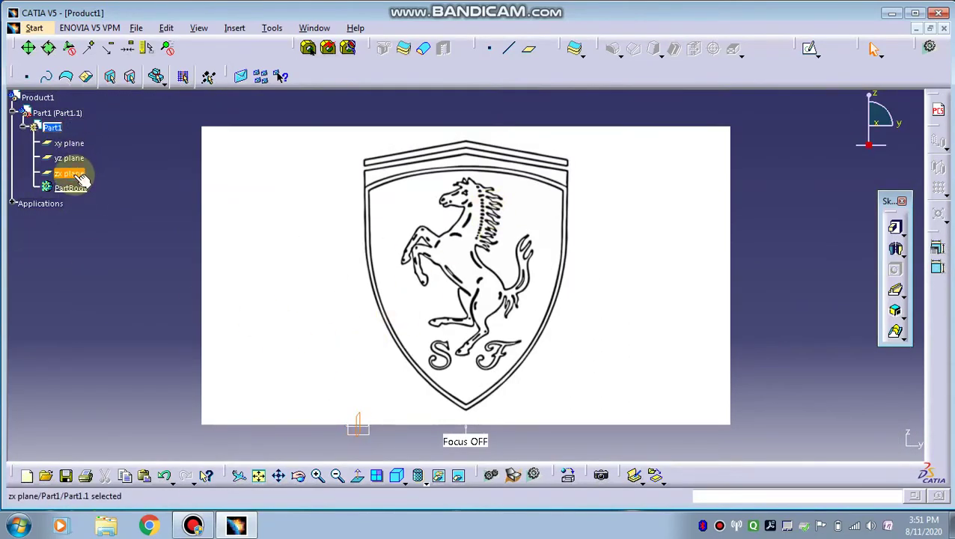
{"action": "left_click", "coordinate": [75, 155]}
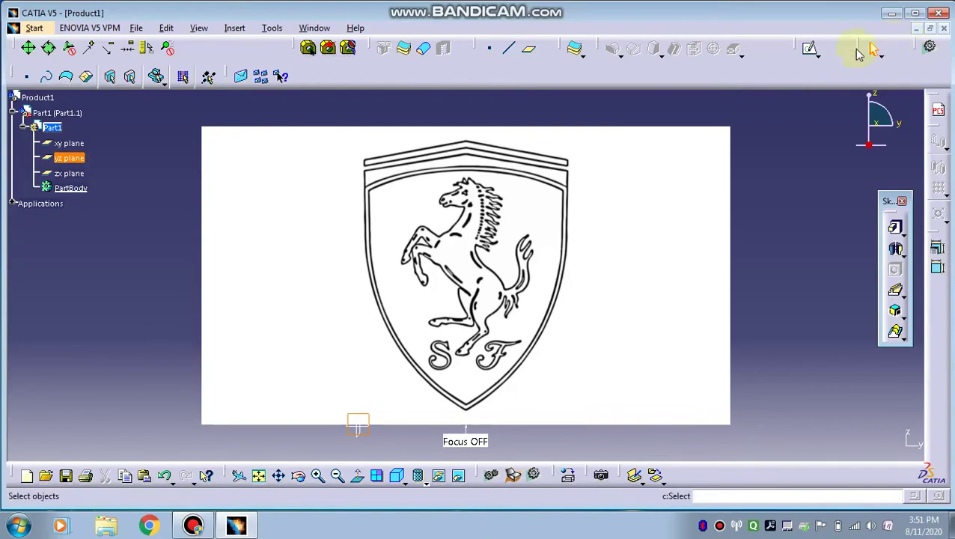
{"action": "left_click", "coordinate": [811, 49]}
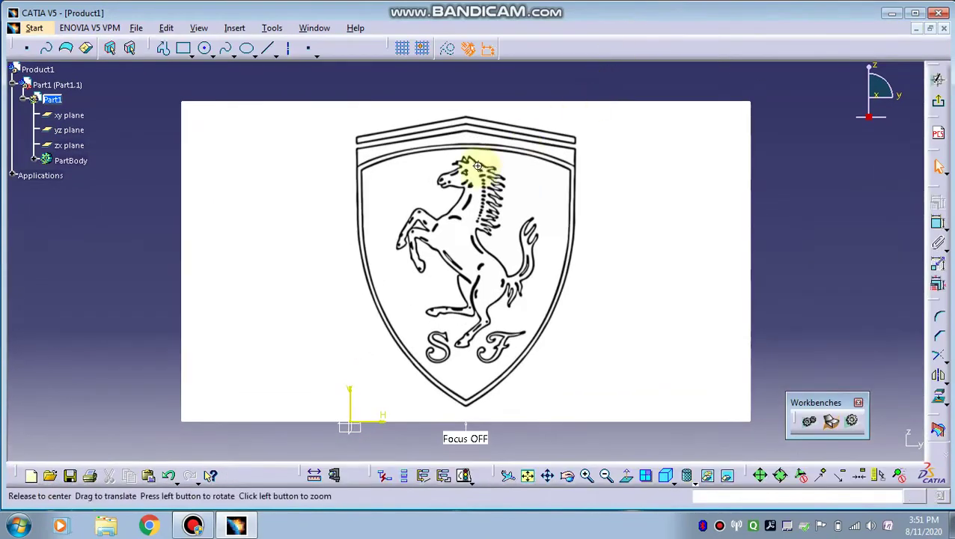
- Start a spline at the base of the horse's rear ear and trace the ear's outline up to its tip
{"action": "mouse_move", "coordinate": [478, 167]}
{"action": "middle_mouse_down"}
{"action": "mouse_move", "coordinate": [447, 175]}
{"action": "mouse_move", "coordinate": [415, 89]}
{"action": "mouse_move", "coordinate": [434, 232]}
{"action": "mouse_move", "coordinate": [409, 153]}
{"action": "mouse_move", "coordinate": [422, 217]}
{"action": "middle_mouse_up"}
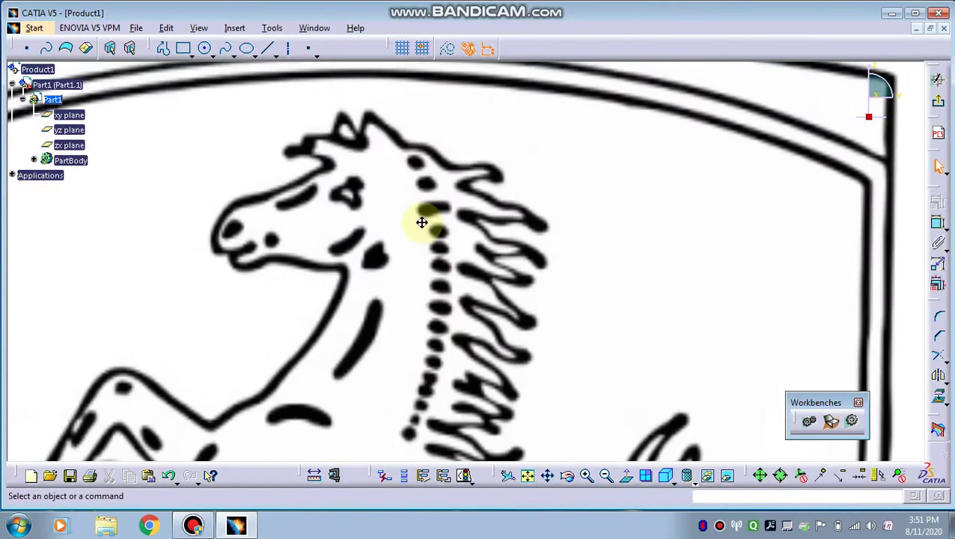
{"action": "left_click", "coordinate": [165, 51]}
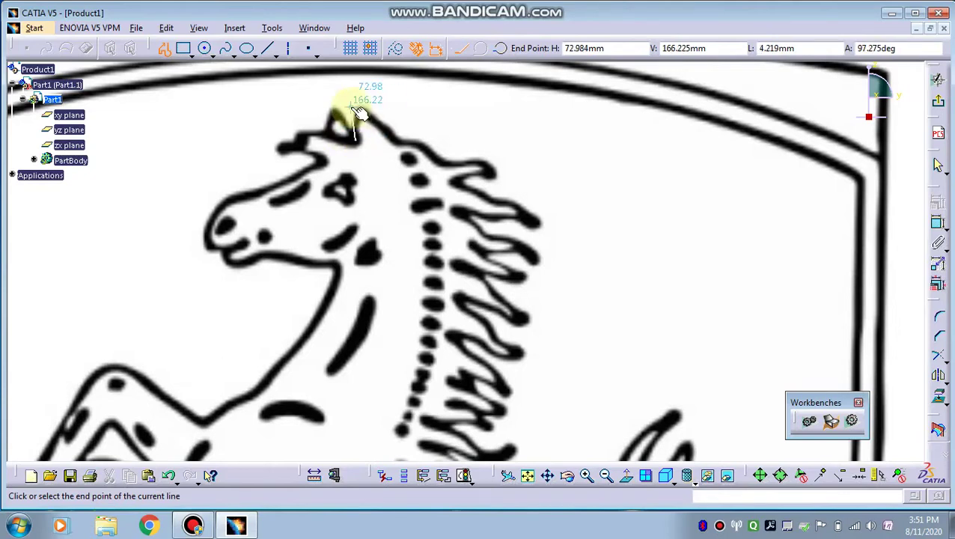
{"action": "left_click", "coordinate": [164, 48]}
{"action": "left_click", "coordinate": [226, 48]}
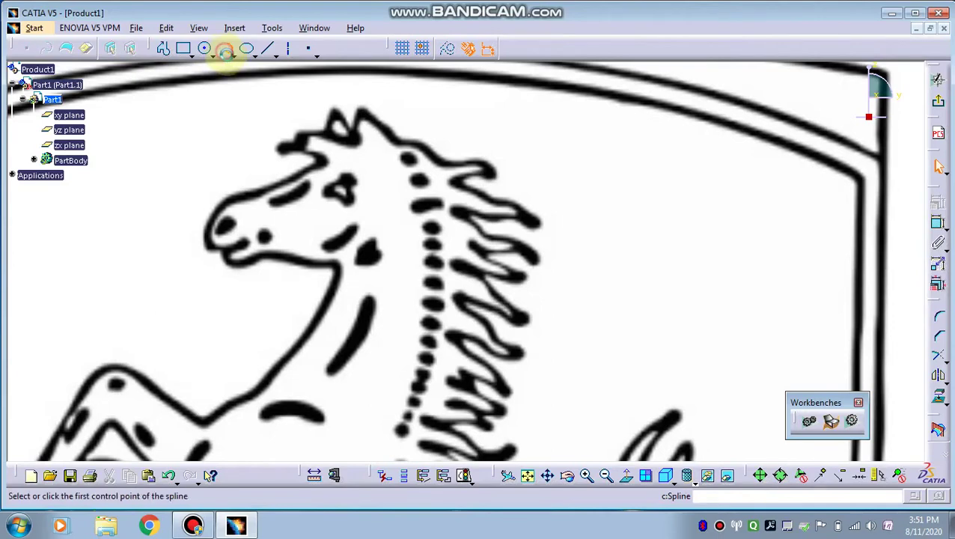
{"action": "mouse_move", "coordinate": [415, 138]}
{"action": "middle_mouse_down"}
{"action": "mouse_move", "coordinate": [418, 153]}
{"action": "mouse_move", "coordinate": [404, 124]}
{"action": "mouse_move", "coordinate": [432, 187]}
{"action": "mouse_move", "coordinate": [422, 159]}
{"action": "middle_mouse_up"}
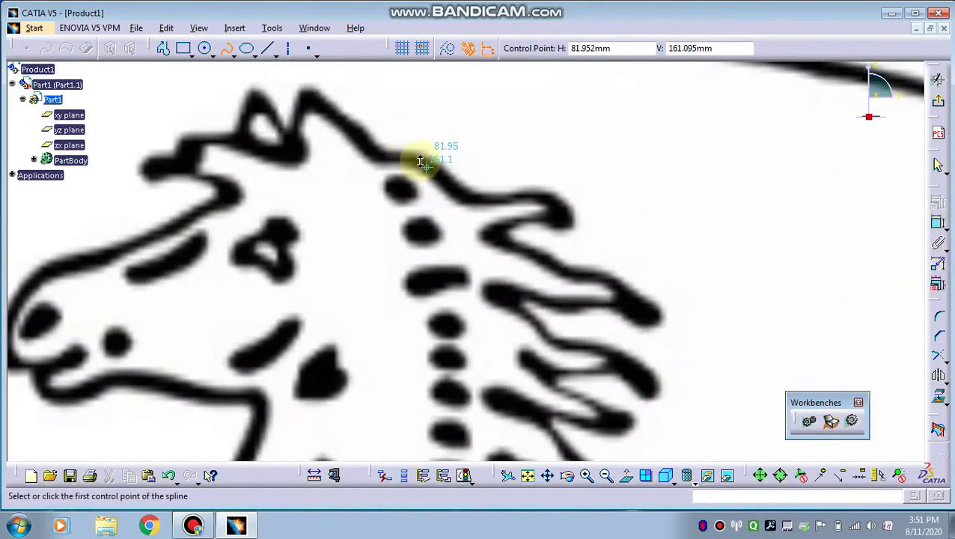
{"action": "left_click", "coordinate": [286, 140]}
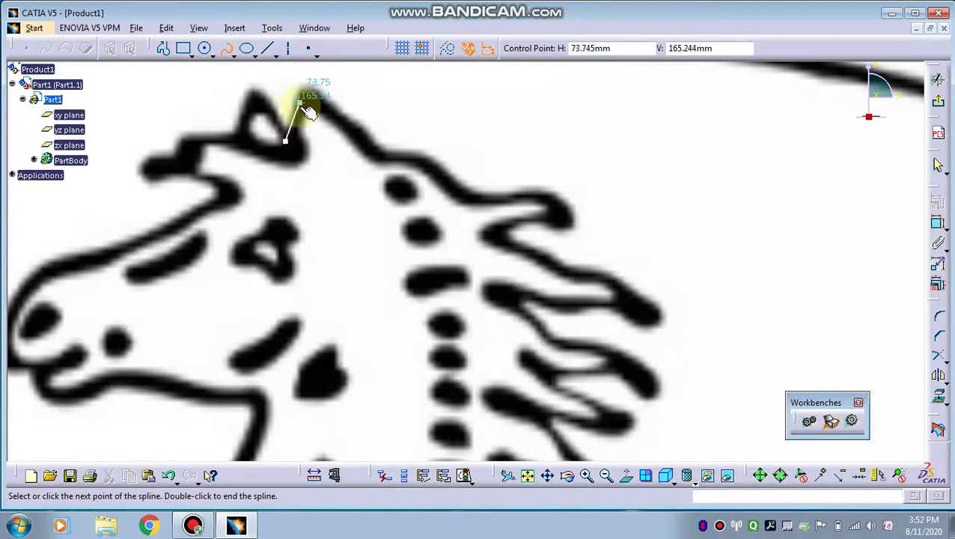
{"action": "left_click", "coordinate": [290, 116]}
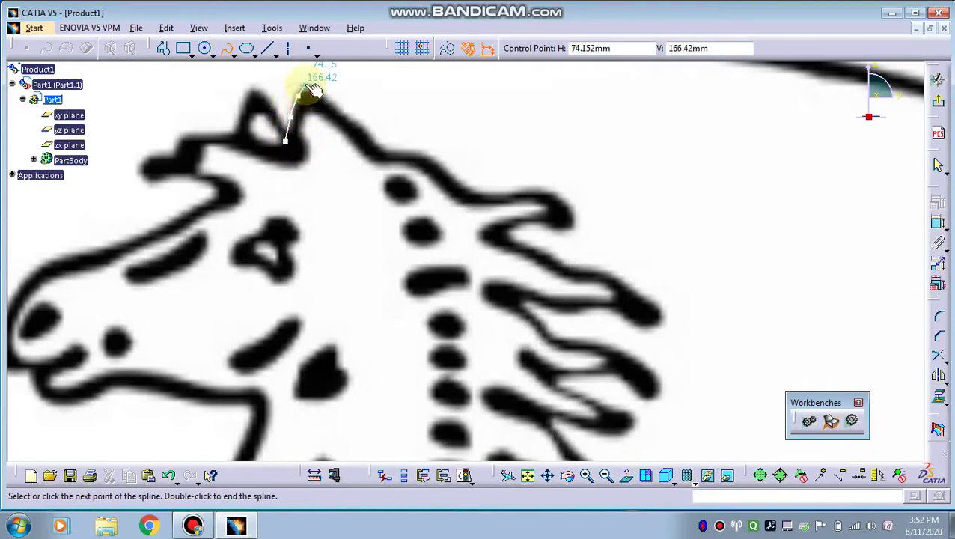
{"action": "left_click", "coordinate": [307, 87]}
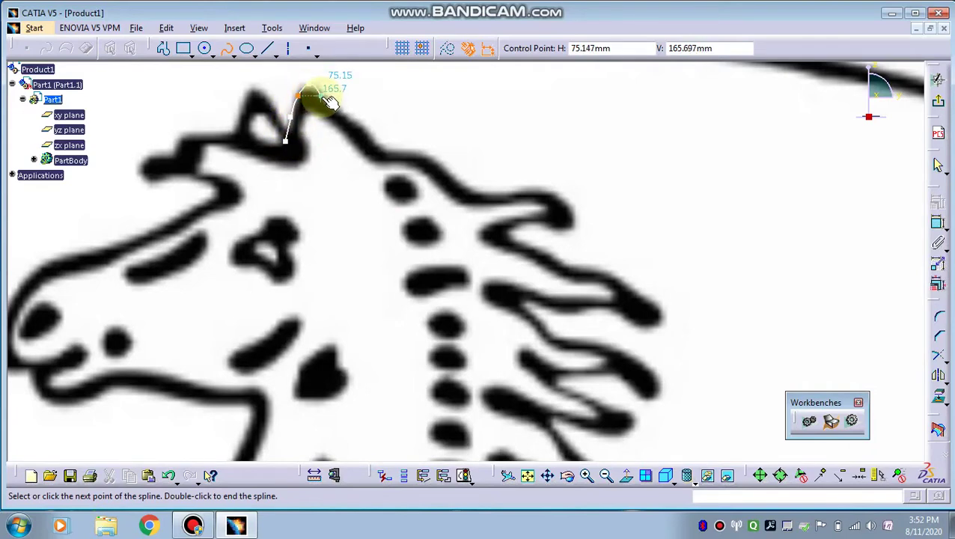
- Continue the spline from the ear down the crest of the neck and along the top edge of the first mane lock
{"action": "left_click", "coordinate": [365, 129]}
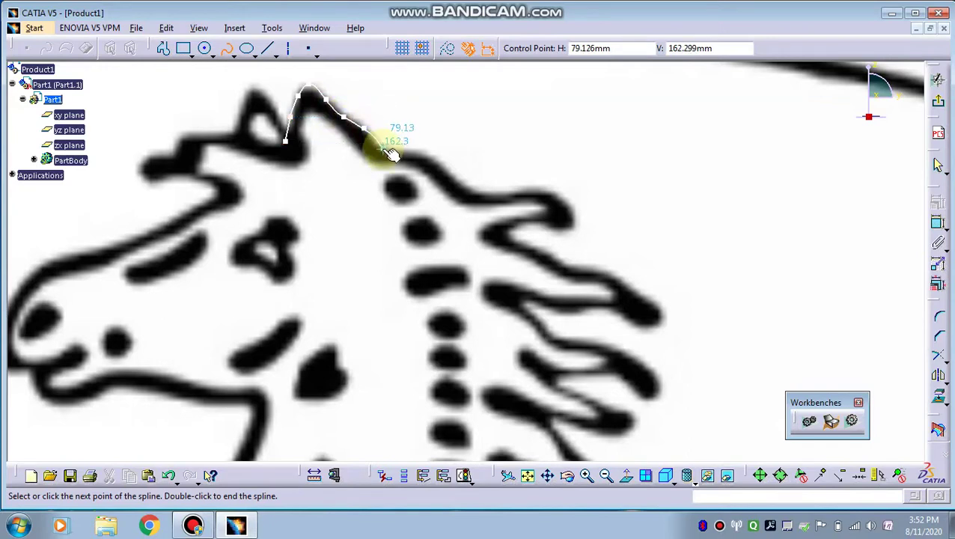
{"action": "left_click", "coordinate": [427, 157]}
{"action": "left_click", "coordinate": [455, 182]}
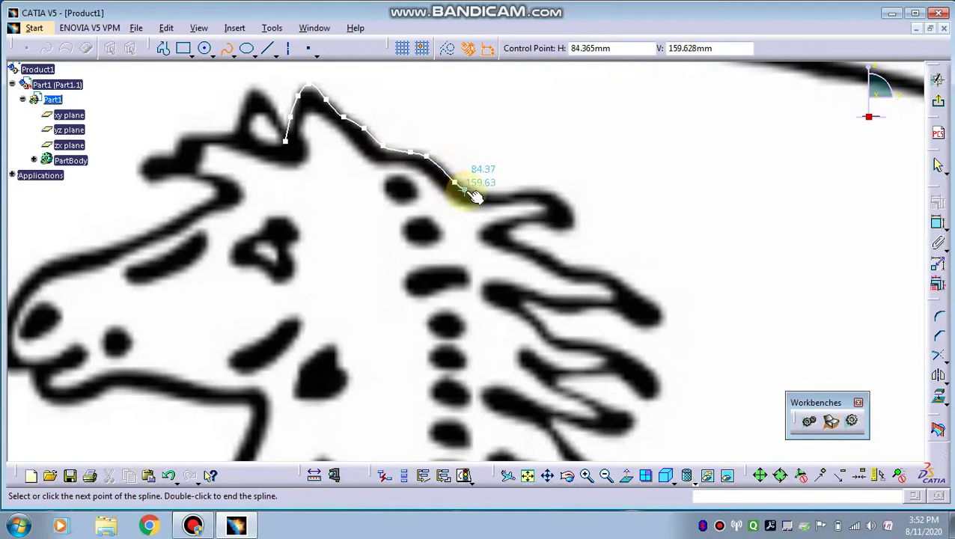
{"action": "left_click", "coordinate": [492, 194]}
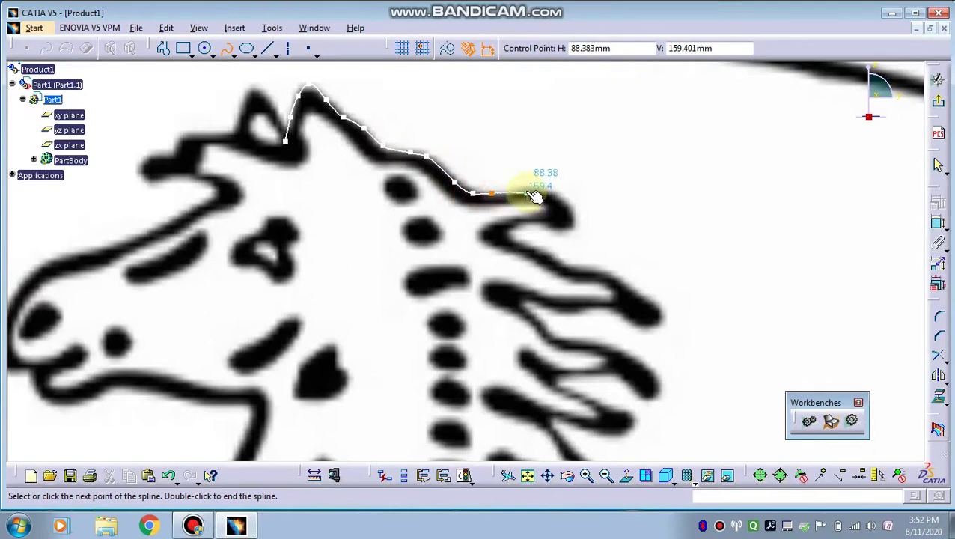
{"action": "left_click", "coordinate": [529, 193]}
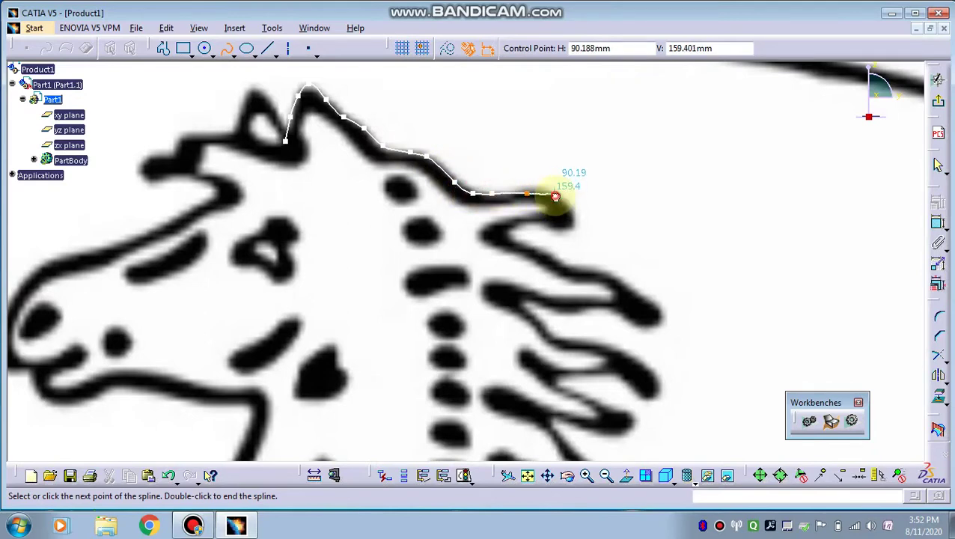
{"action": "left_click", "coordinate": [555, 195]}
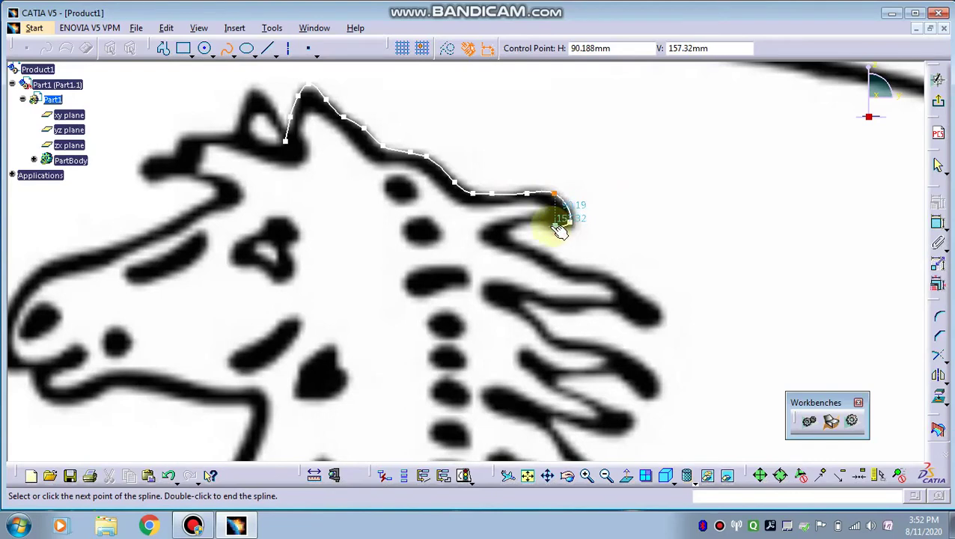
- Continue the spline through the notch below the first mane lock and around the second lock, back along its underside to the next notch
{"action": "left_click", "coordinate": [508, 239]}
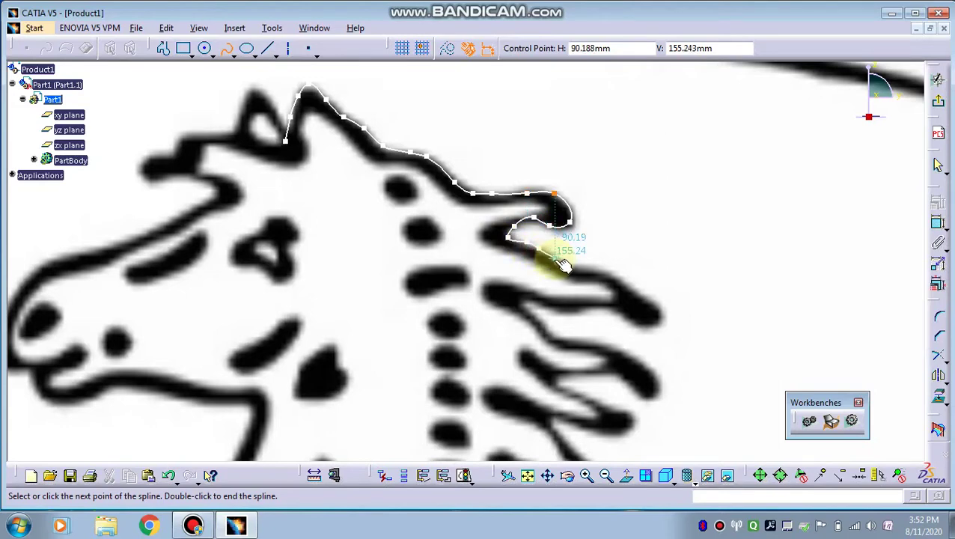
{"action": "left_click", "coordinate": [560, 261]}
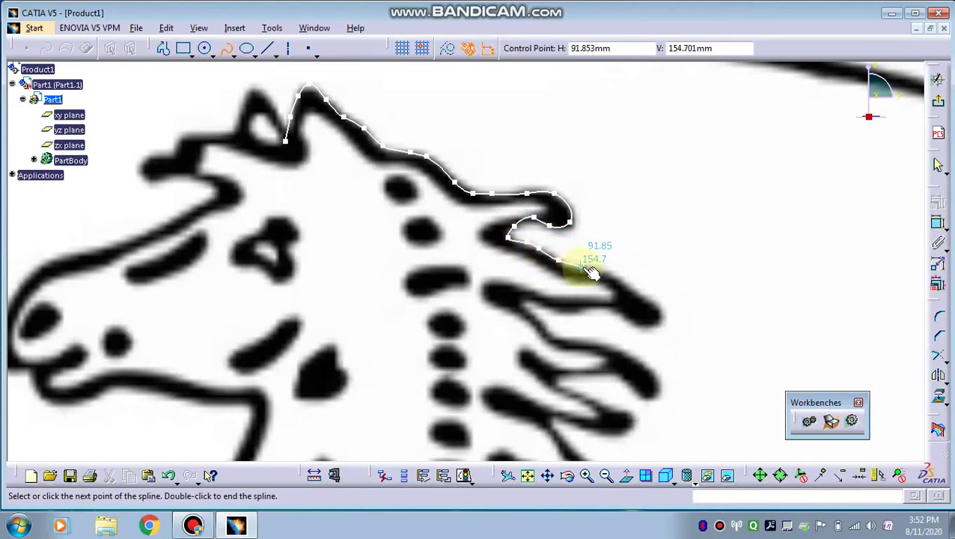
{"action": "left_click", "coordinate": [629, 287]}
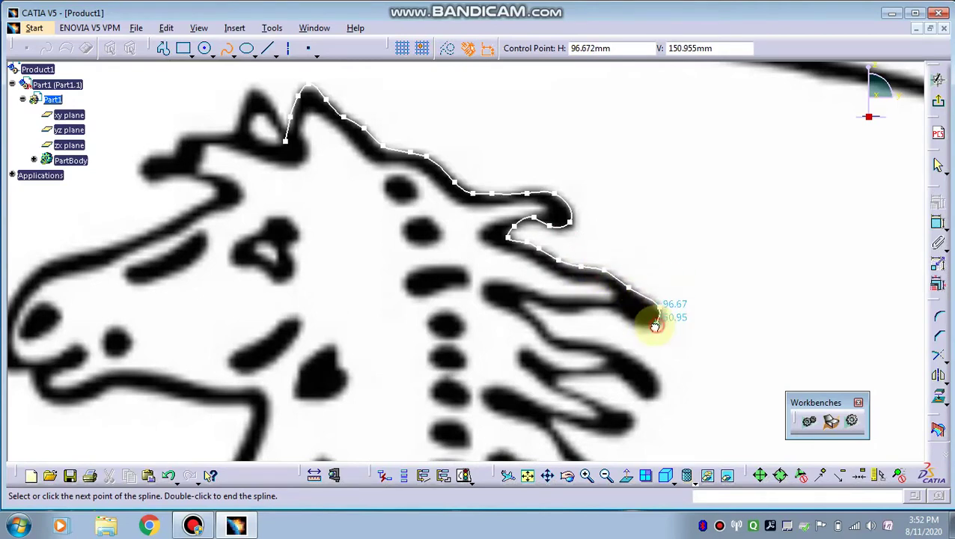
{"action": "left_click", "coordinate": [655, 323]}
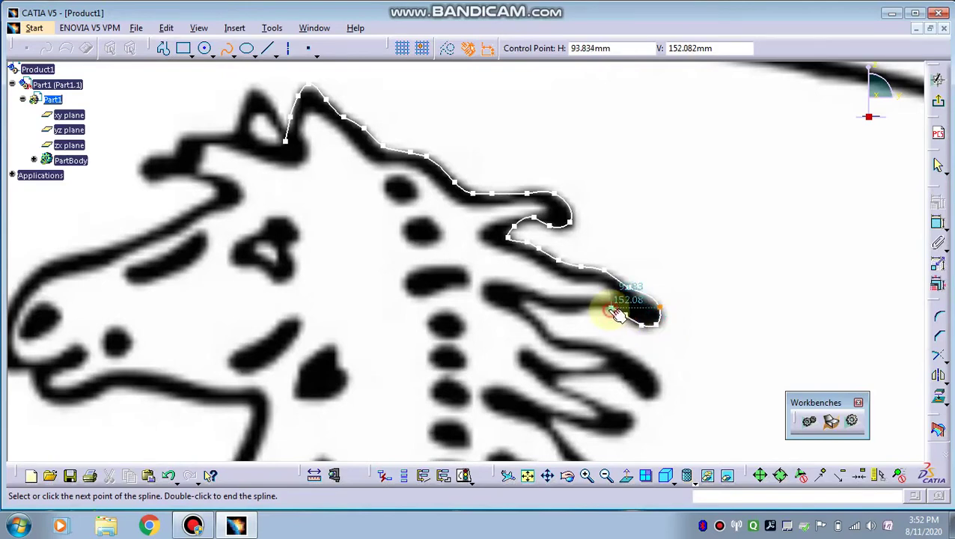
{"action": "left_click", "coordinate": [611, 309]}
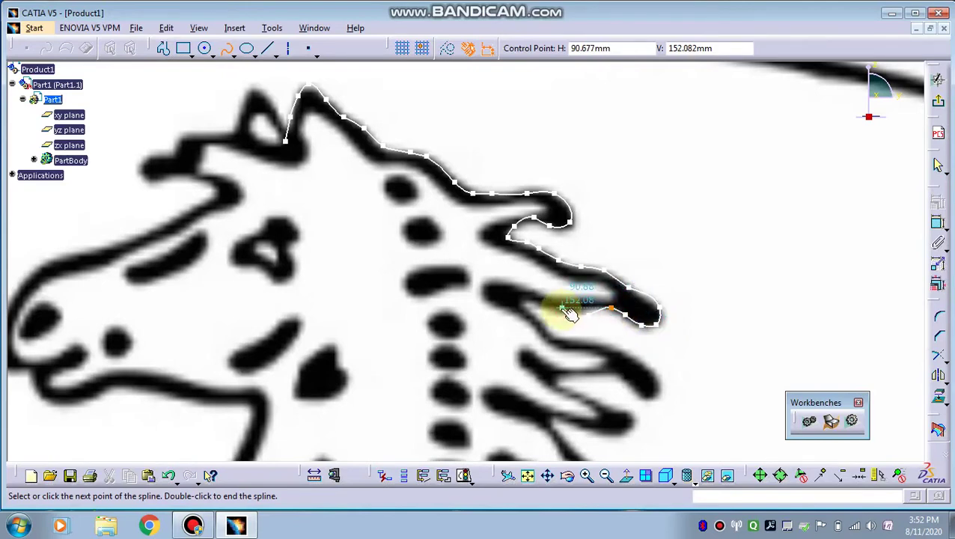
{"action": "left_click", "coordinate": [562, 309]}
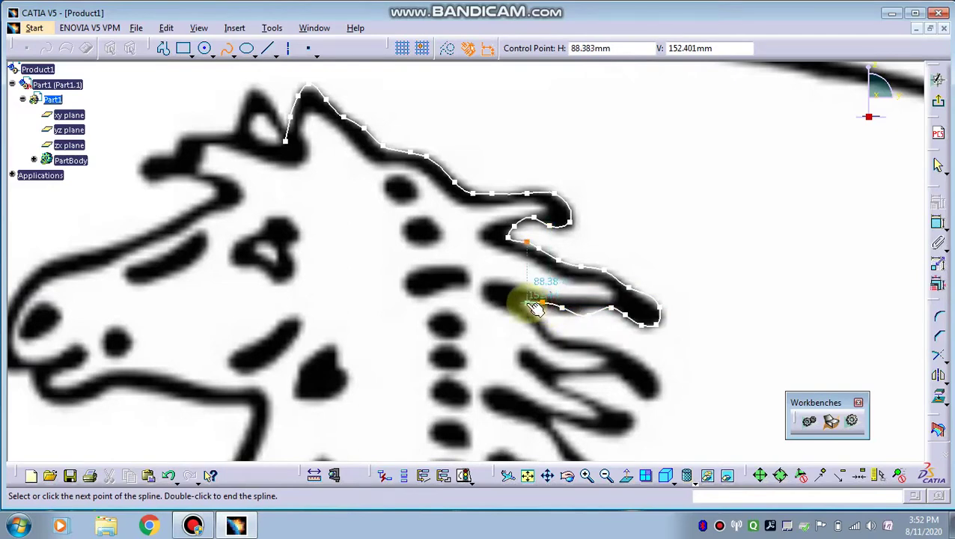
{"action": "left_click", "coordinate": [528, 303]}
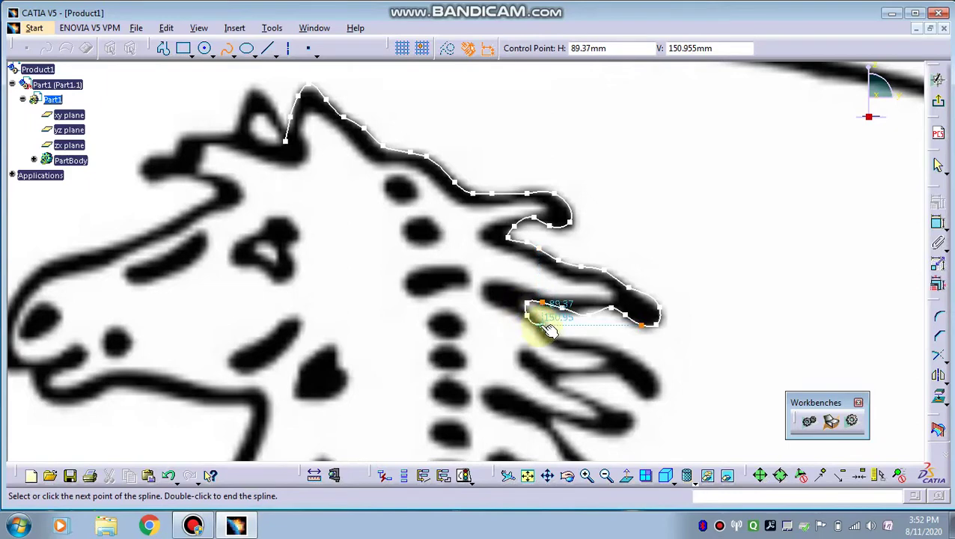
- Extend the spline along the third mane lock's upper edge, around its tip and back along its underside to the inner notch
{"action": "middle_click_drag", "start_coordinate": [548, 330], "coordinate": [341, 206]}
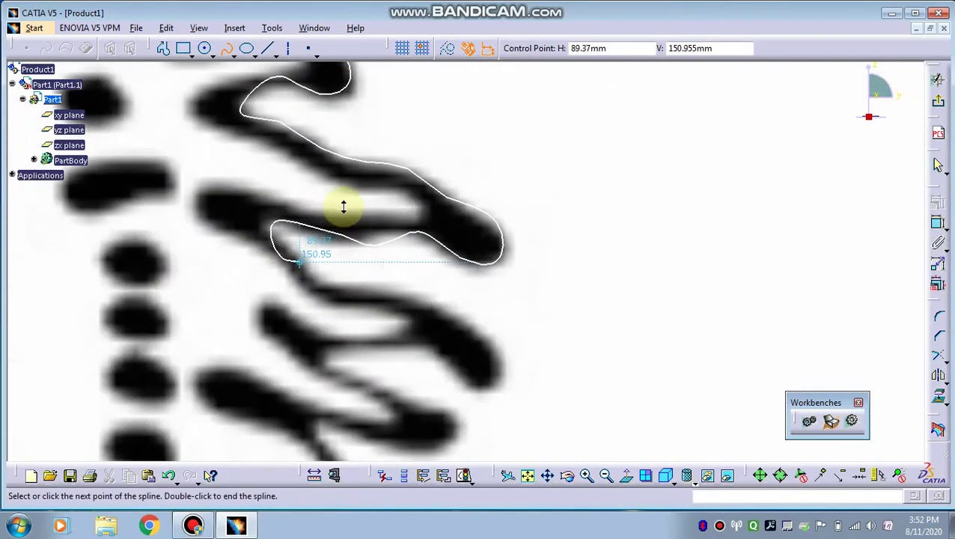
{"action": "left_click", "coordinate": [294, 251]}
{"action": "left_click", "coordinate": [311, 278]}
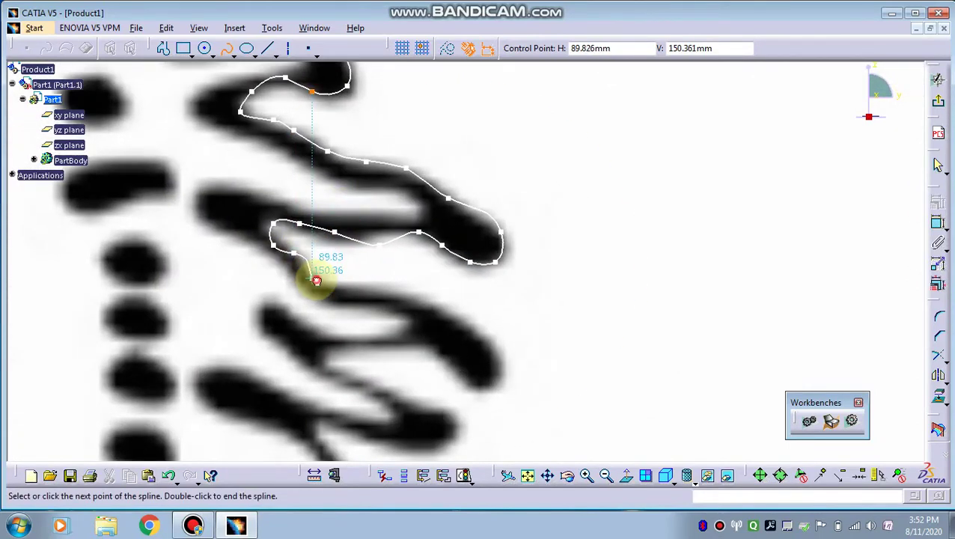
{"action": "left_click", "coordinate": [329, 285]}
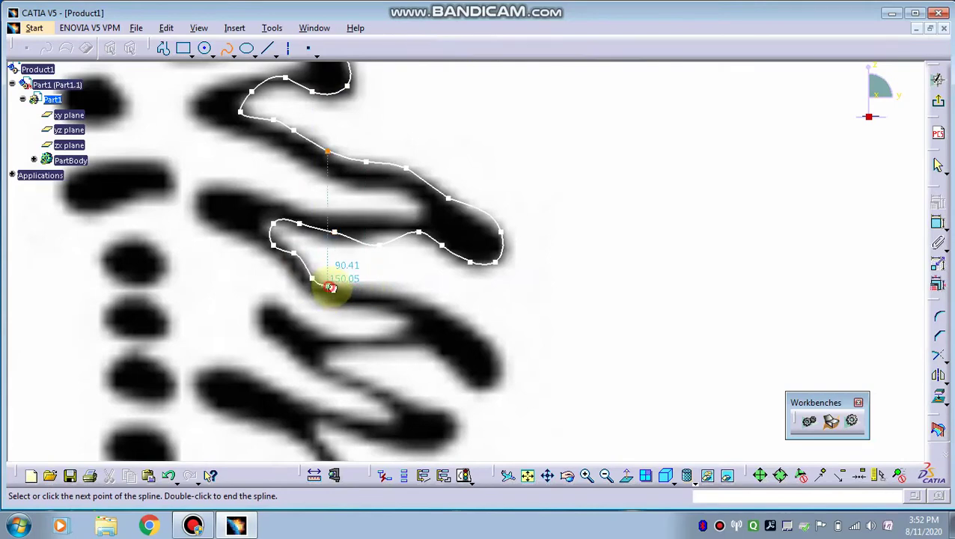
{"action": "left_click", "coordinate": [449, 312]}
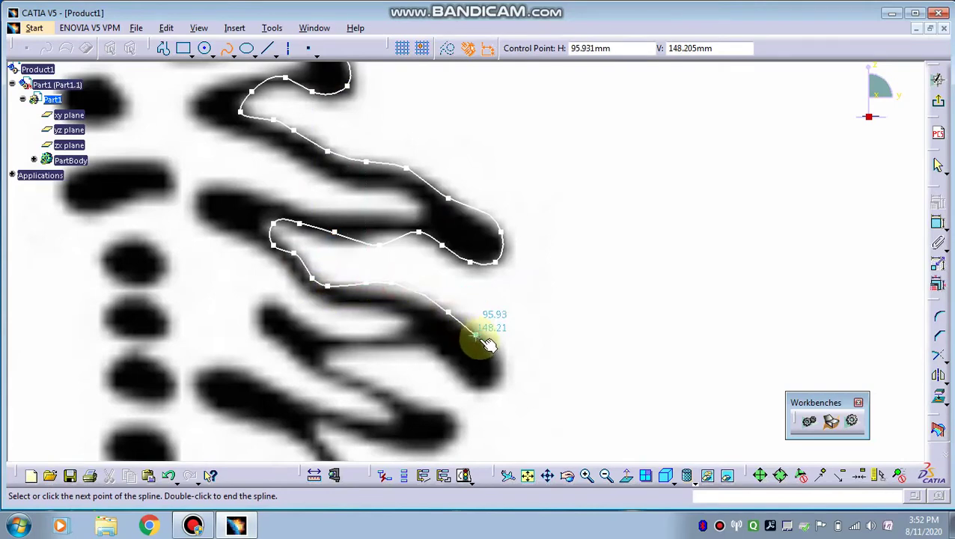
{"action": "left_click", "coordinate": [488, 381]}
{"action": "left_click", "coordinate": [456, 370]}
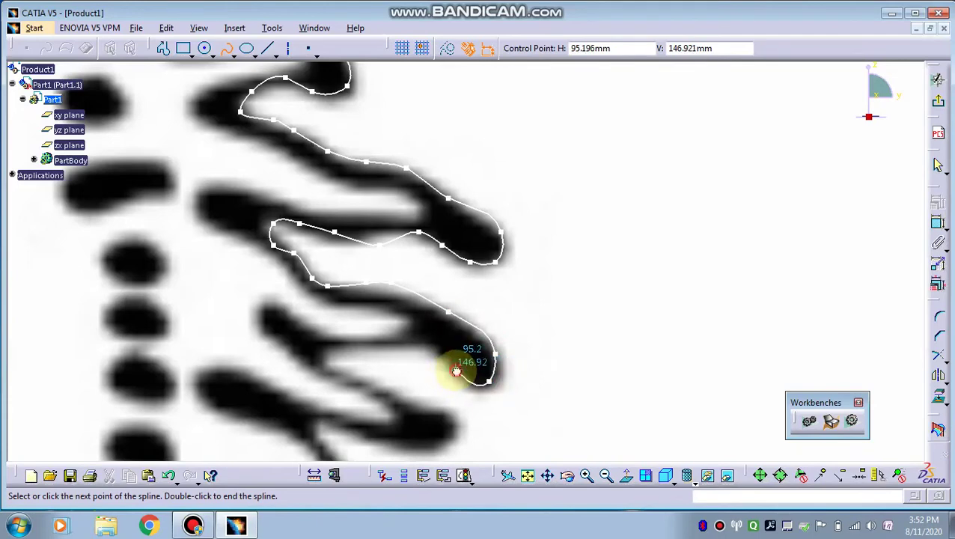
{"action": "left_click", "coordinate": [427, 354]}
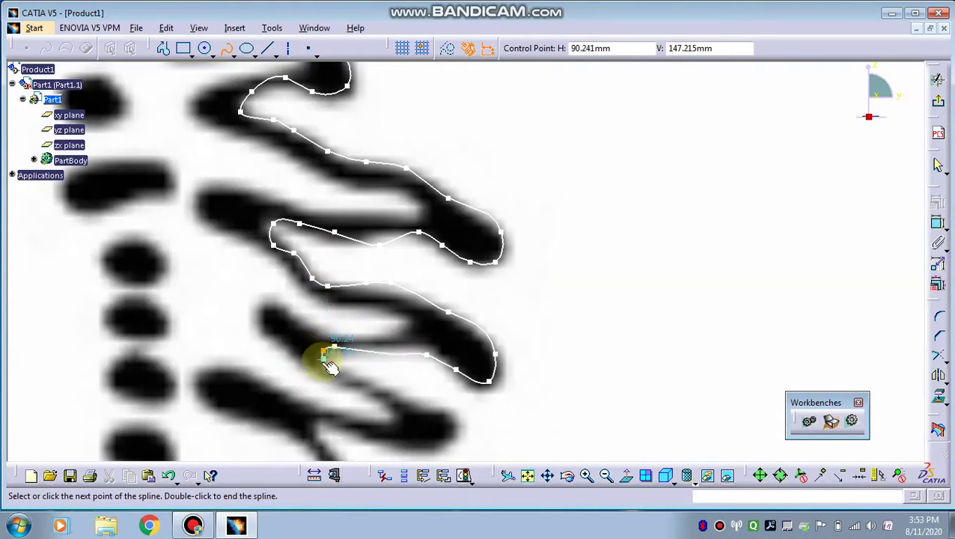
{"action": "left_click", "coordinate": [323, 351]}
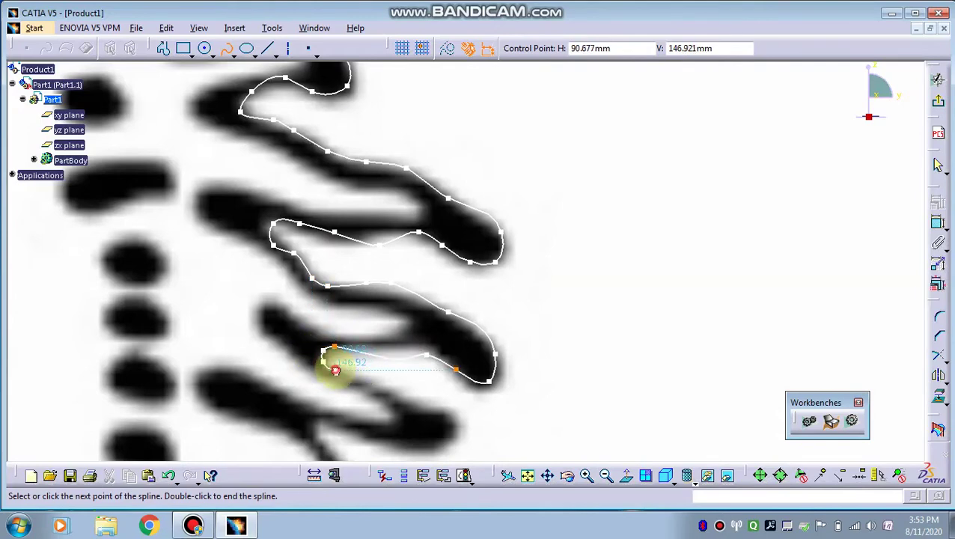
- Trace the spline out of the notch along the upper edge of the short fourth mane lock to its tip
{"action": "left_click", "coordinate": [335, 370]}
{"action": "left_click", "coordinate": [372, 382]}
{"action": "left_click", "coordinate": [391, 395]}
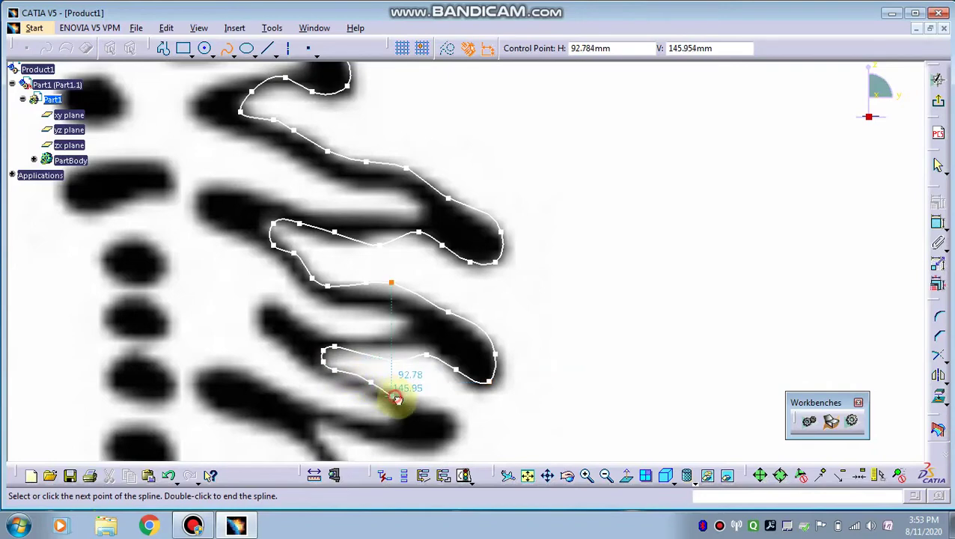
{"action": "left_click", "coordinate": [426, 406]}
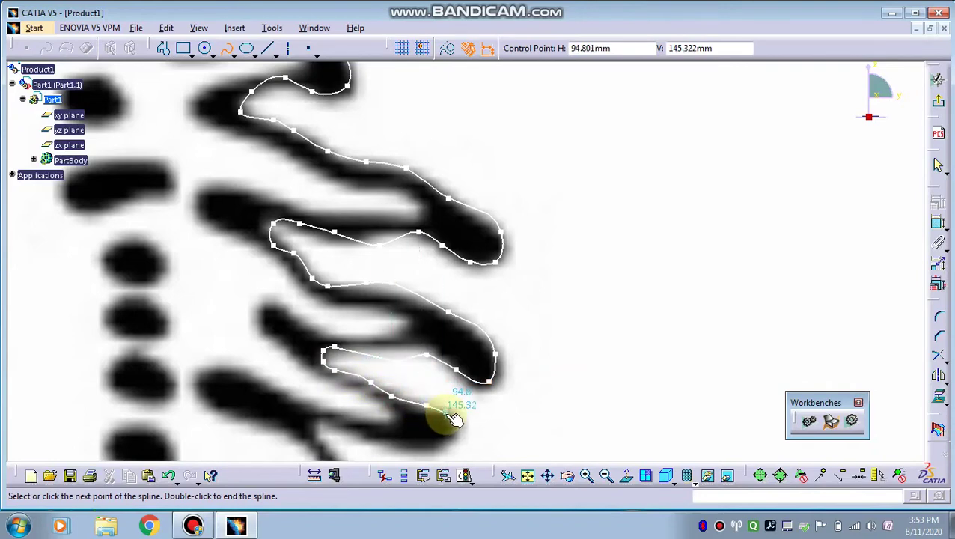
{"action": "middle_click_drag", "start_coordinate": [448, 411], "coordinate": [466, 193]}
{"action": "left_click", "coordinate": [459, 187]}
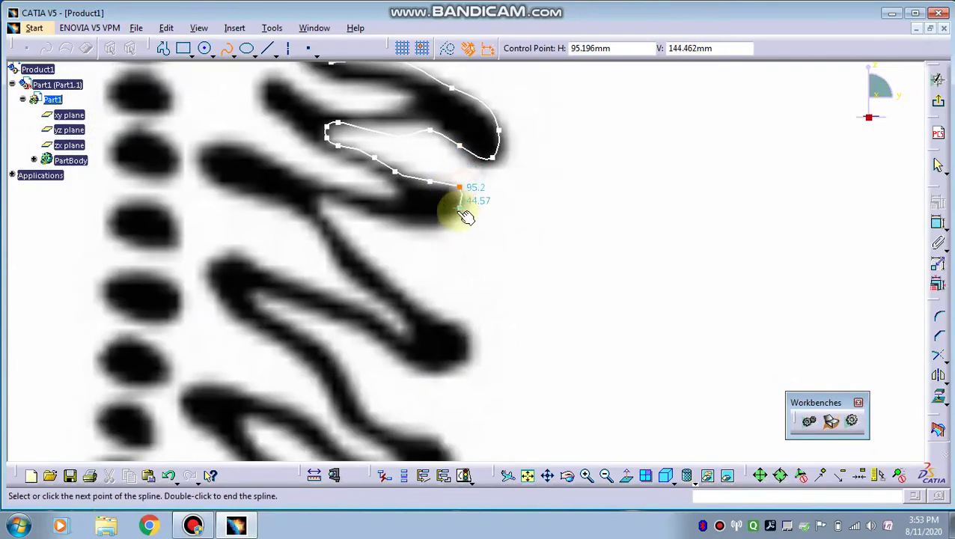
- Carry the spline around the fourth mane lock's rounded tip and back along its underside to the notch
{"action": "left_click", "coordinate": [451, 216]}
{"action": "left_click", "coordinate": [405, 226]}
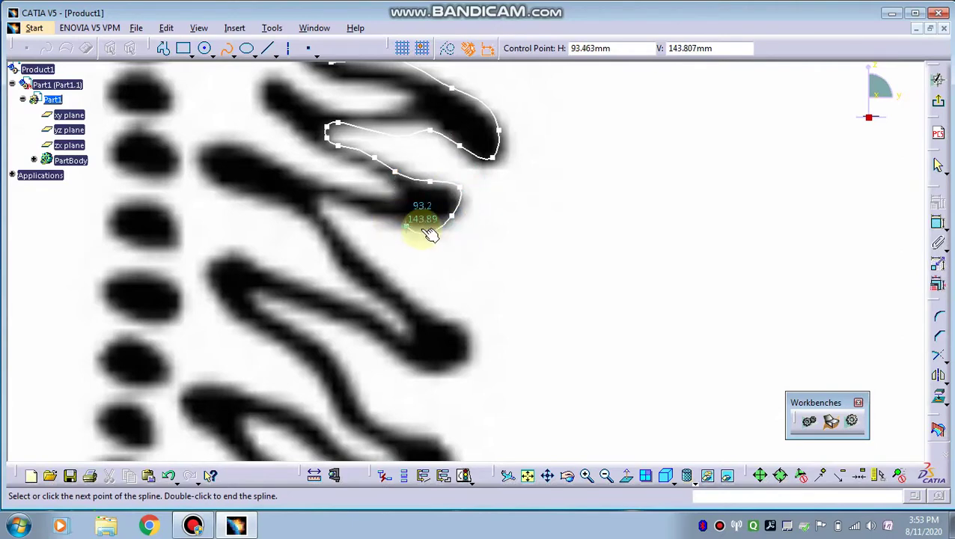
{"action": "left_click", "coordinate": [425, 225]}
{"action": "left_click", "coordinate": [367, 210]}
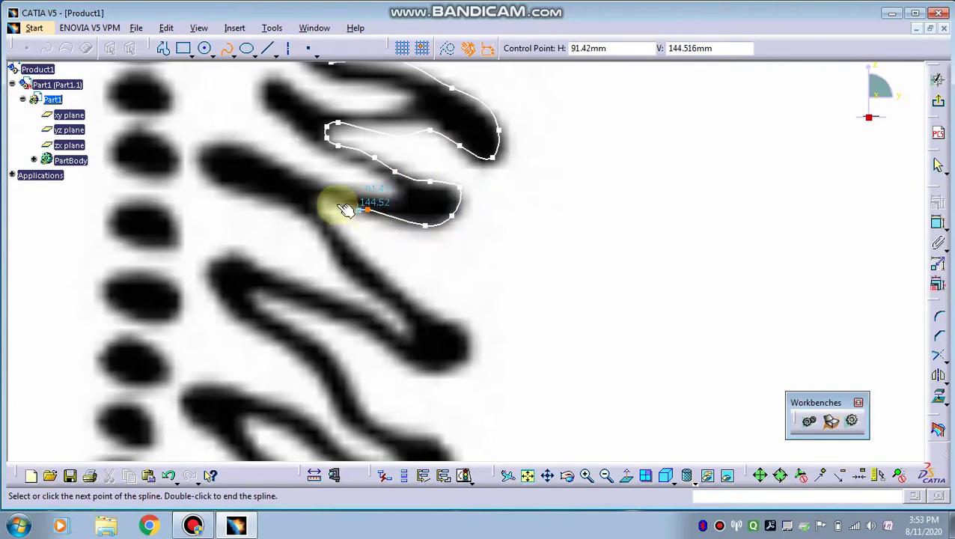
{"action": "left_click", "coordinate": [315, 199]}
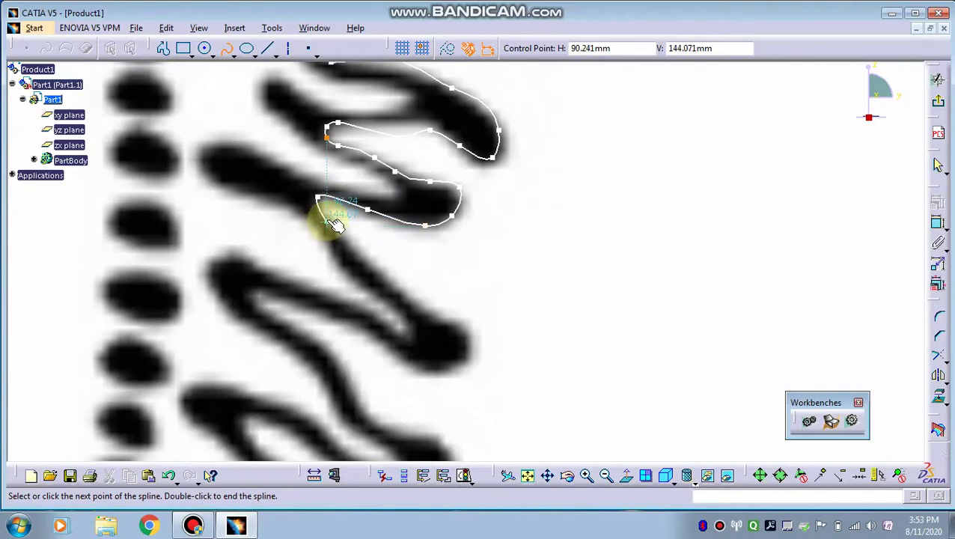
- Continue the spline down the long upper edge of the fifth mane lock and around the outer side of its tip
{"action": "left_click", "coordinate": [327, 219]}
{"action": "left_click", "coordinate": [371, 259]}
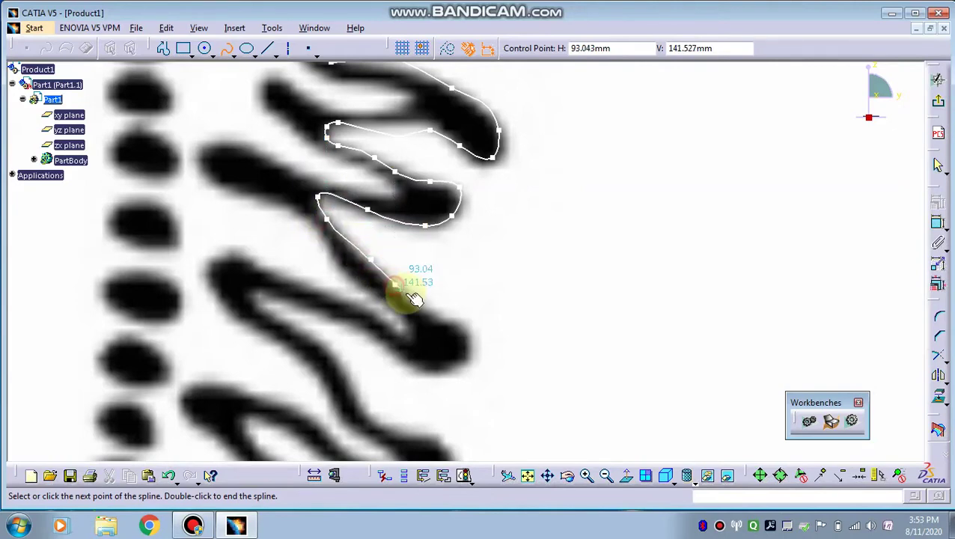
{"action": "left_click", "coordinate": [394, 284]}
{"action": "left_click", "coordinate": [430, 310]}
{"action": "left_click", "coordinate": [460, 326]}
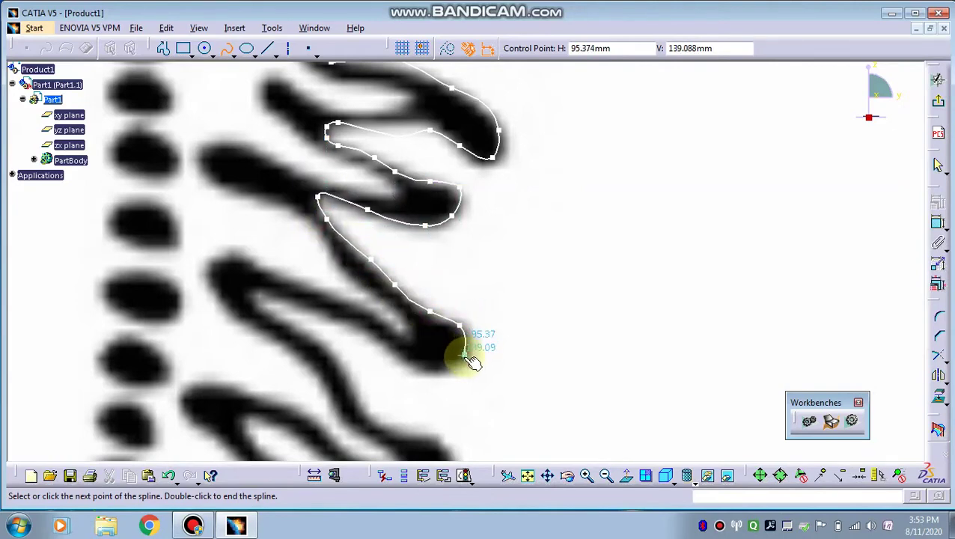
{"action": "left_click", "coordinate": [463, 359]}
- Trace the underside of the fifth mane lock with the spline and turn it at the inner notch
{"action": "left_click", "coordinate": [431, 375]}
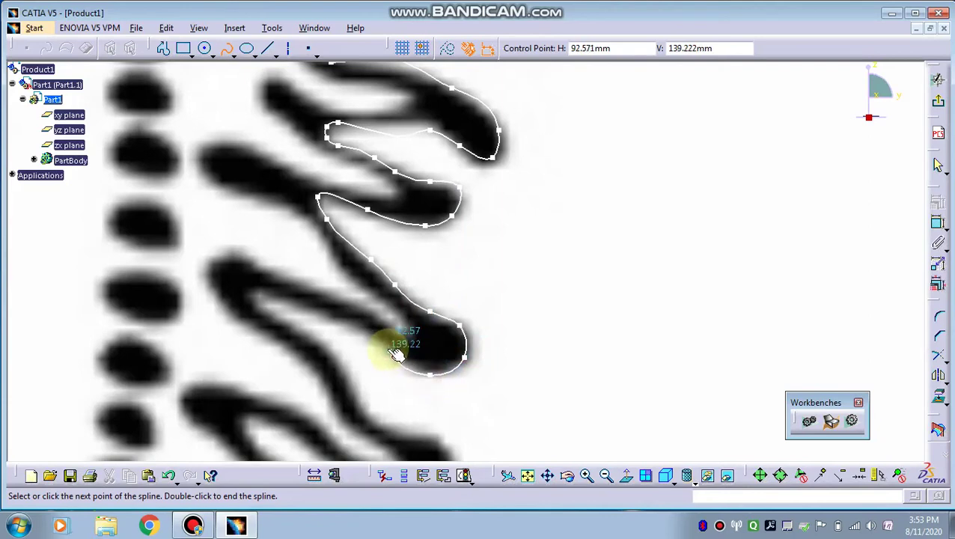
{"action": "left_click", "coordinate": [395, 348]}
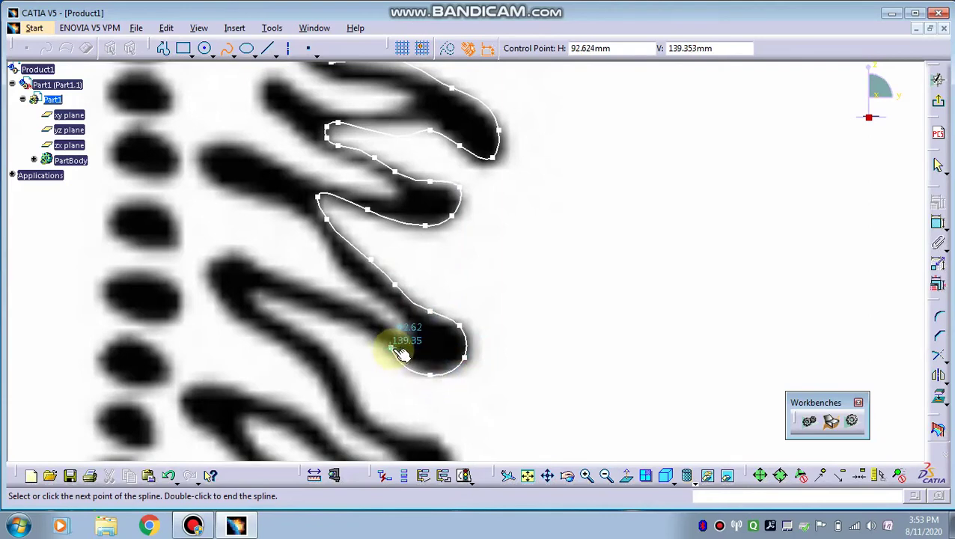
{"action": "left_click", "coordinate": [354, 321]}
{"action": "left_click", "coordinate": [305, 305]}
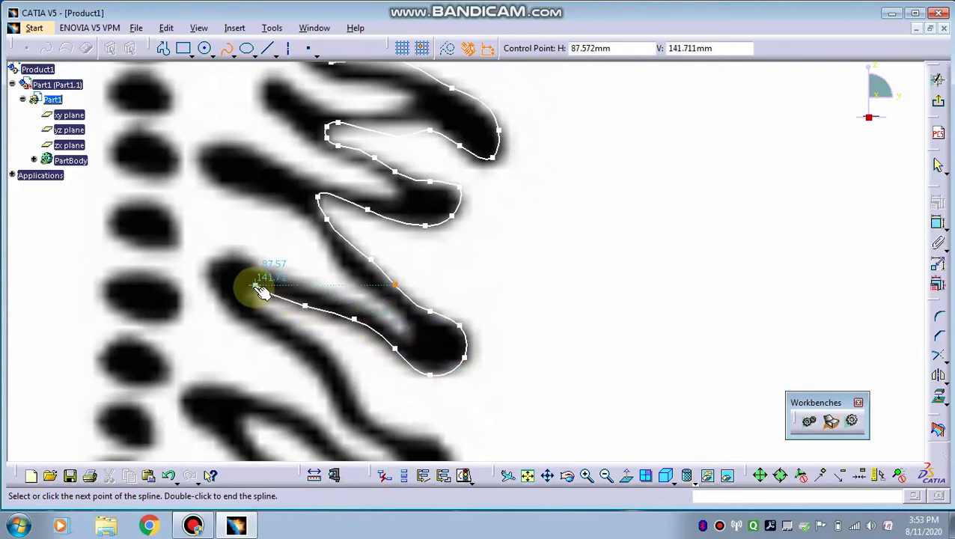
{"action": "left_click", "coordinate": [255, 285]}
{"action": "left_click", "coordinate": [249, 300]}
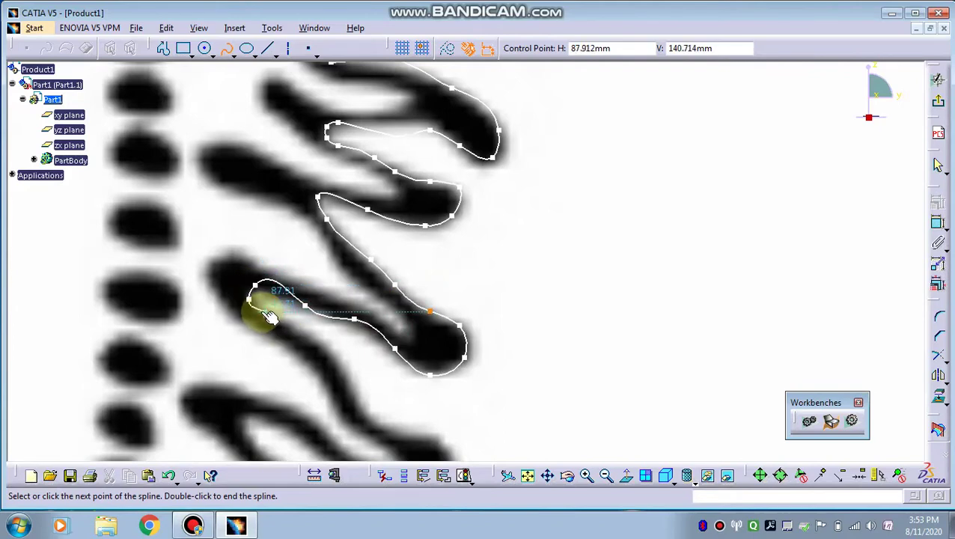
- Extend the spline along the S-shaped upper edge of the sixth mane lock and around the outer side of its tip
{"action": "left_click", "coordinate": [258, 311]}
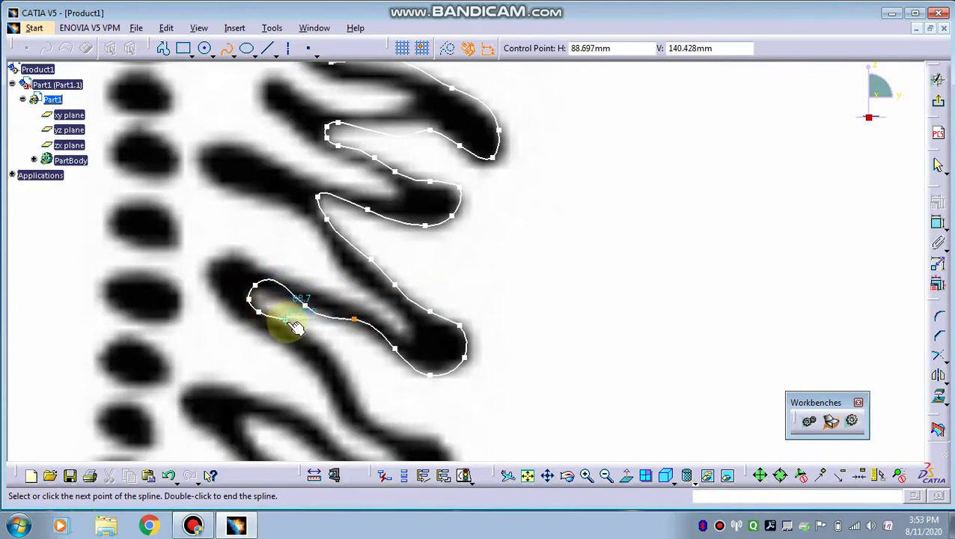
{"action": "left_click", "coordinate": [287, 326]}
{"action": "left_click", "coordinate": [317, 343]}
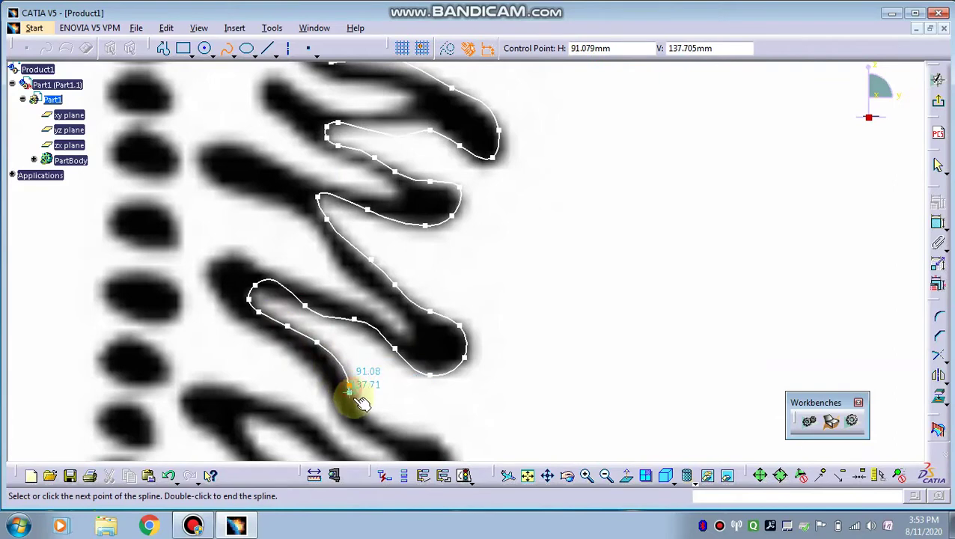
{"action": "left_click", "coordinate": [349, 390]}
{"action": "middle_click_drag", "start_coordinate": [348, 390], "coordinate": [243, 199]}
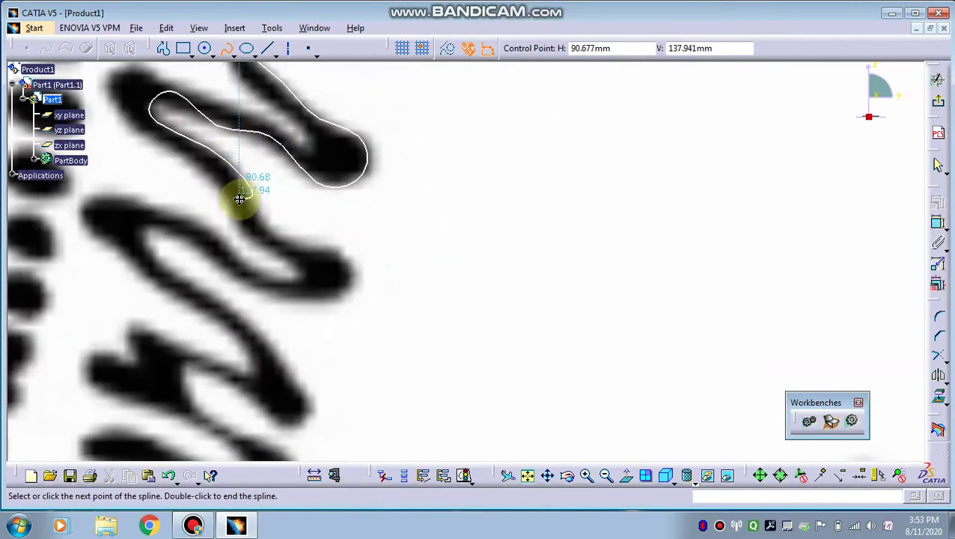
{"action": "left_click", "coordinate": [279, 237]}
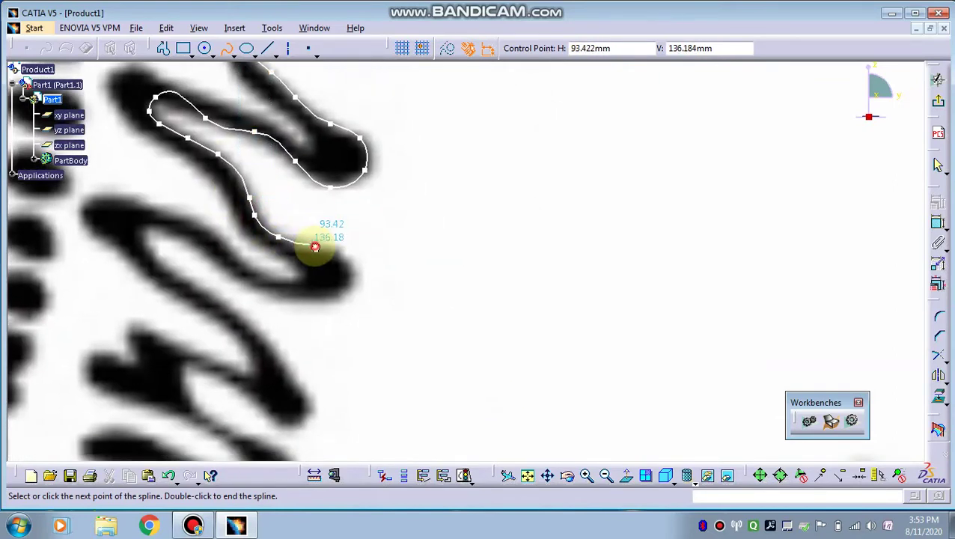
{"action": "left_click", "coordinate": [330, 244]}
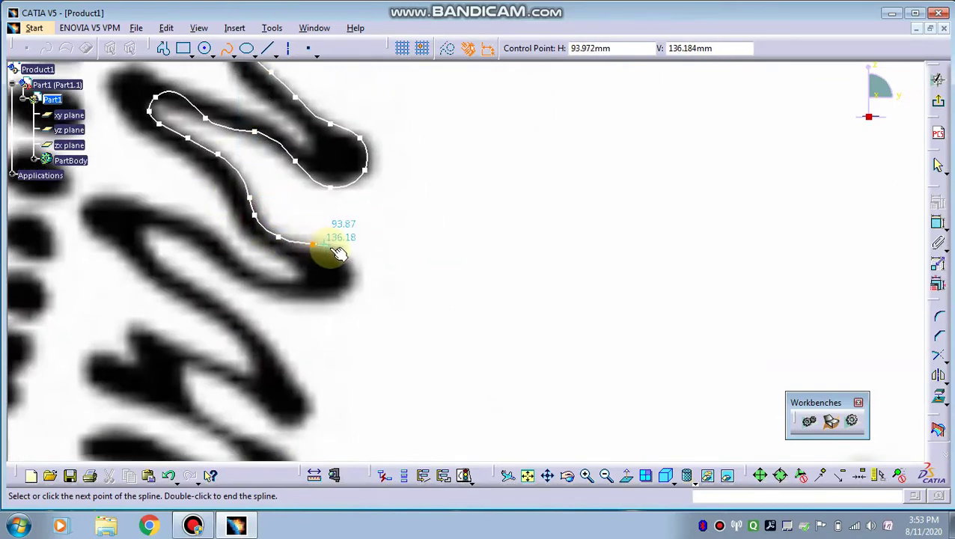
{"action": "left_click", "coordinate": [349, 283]}
- Follow the sixth mane lock's underside back with the spline and round the inner notch above the seventh lock
{"action": "left_click", "coordinate": [334, 302]}
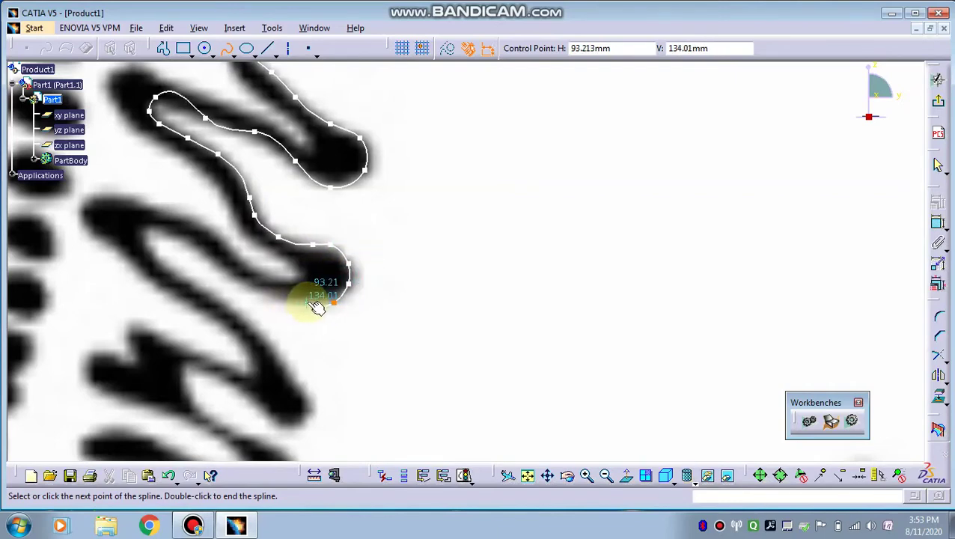
{"action": "left_click", "coordinate": [271, 292]}
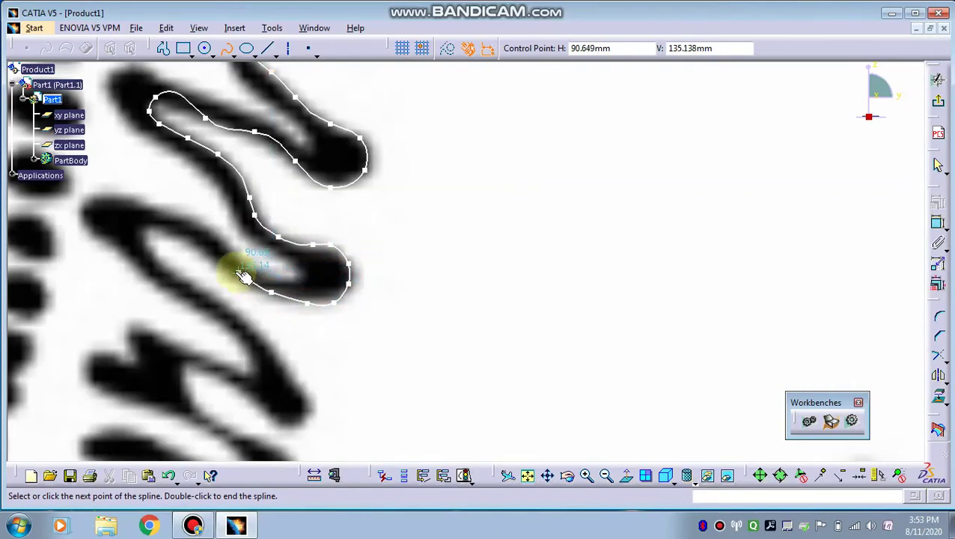
{"action": "left_click", "coordinate": [233, 269]}
{"action": "left_click", "coordinate": [193, 244]}
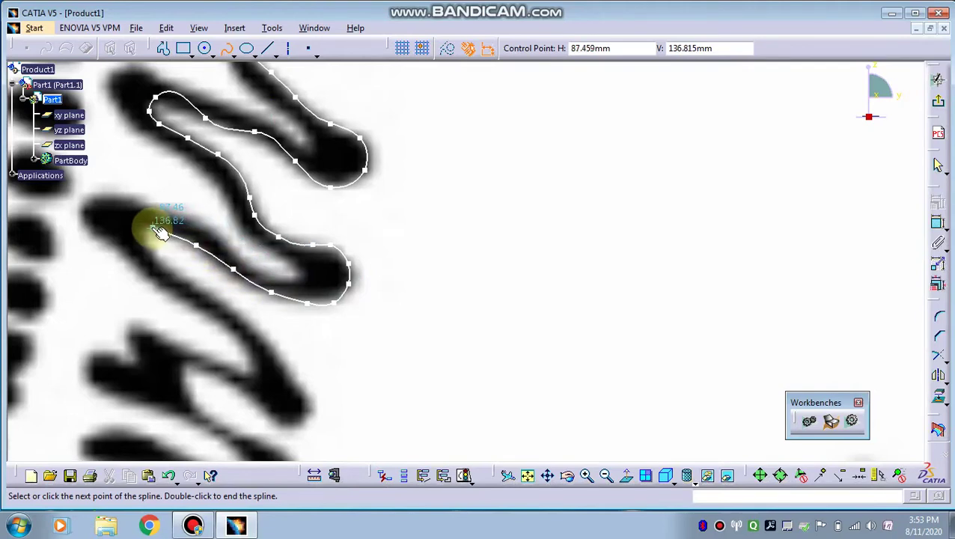
{"action": "left_click", "coordinate": [150, 224]}
{"action": "left_click", "coordinate": [143, 245]}
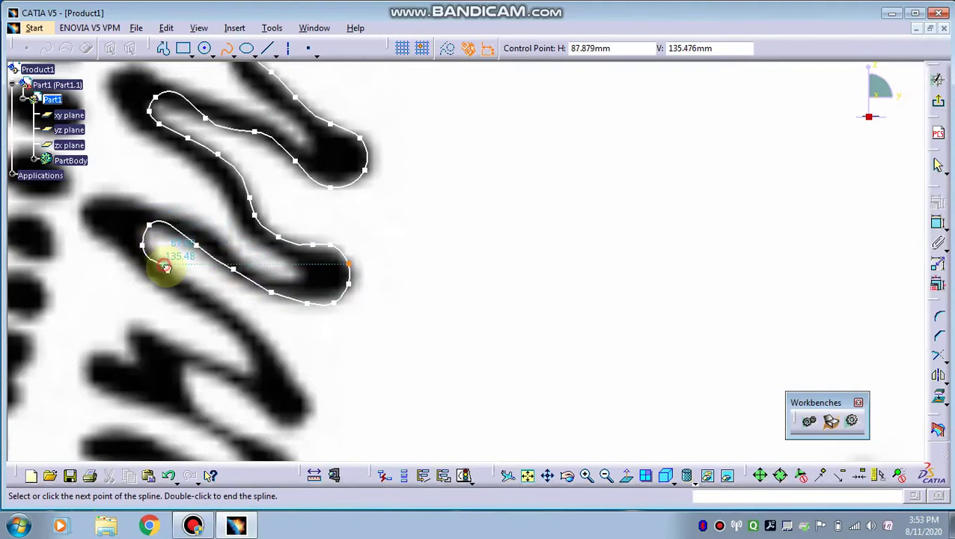
- Continue the spline from the inner notch along the upper edge of the seventh mane lock
{"action": "left_click", "coordinate": [164, 264]}
{"action": "left_click", "coordinate": [205, 292]}
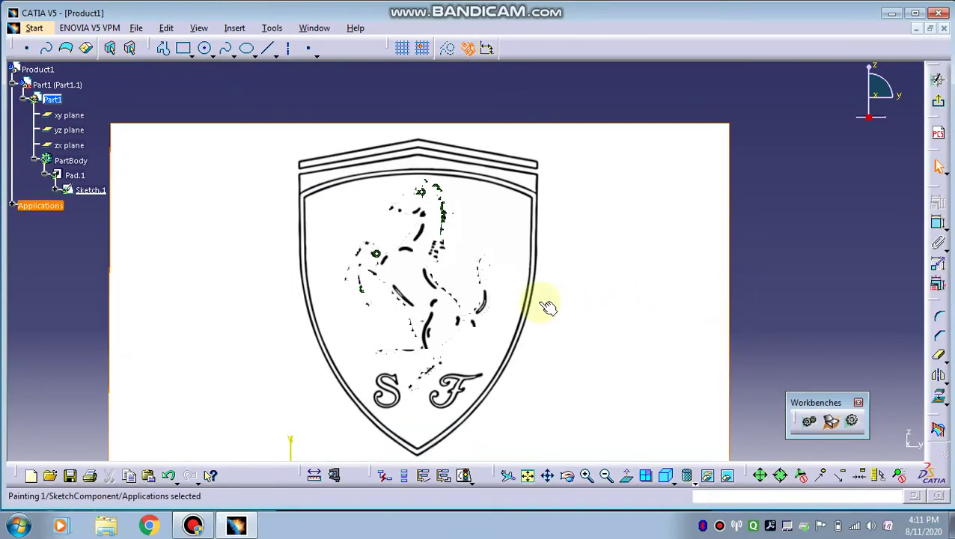
- Examine the traced horse outline from the tail and hind legs across the forelegs to the head and mane
{"action": "middle_click_drag", "start_coordinate": [547, 306], "coordinate": [437, 304]}
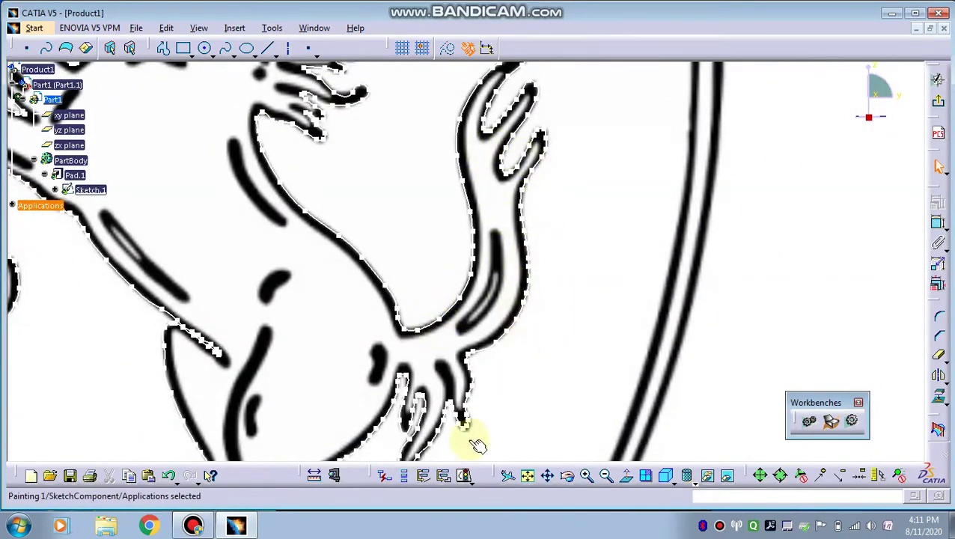
{"action": "middle_click_drag", "start_coordinate": [477, 445], "coordinate": [385, 358]}
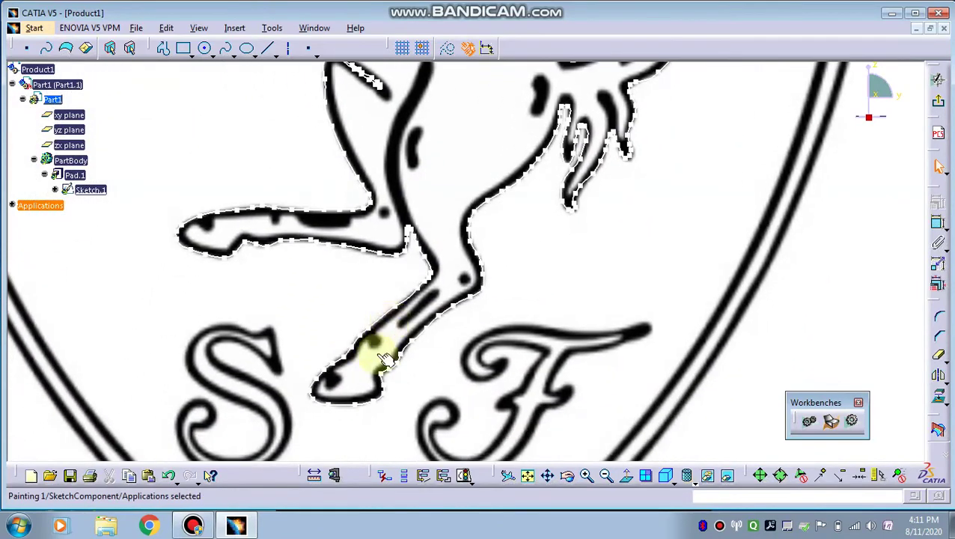
{"action": "mouse_move", "coordinate": [335, 238]}
{"action": "middle_mouse_down"}
{"action": "mouse_move", "coordinate": [343, 393]}
{"action": "mouse_move", "coordinate": [341, 222]}
{"action": "middle_mouse_up"}
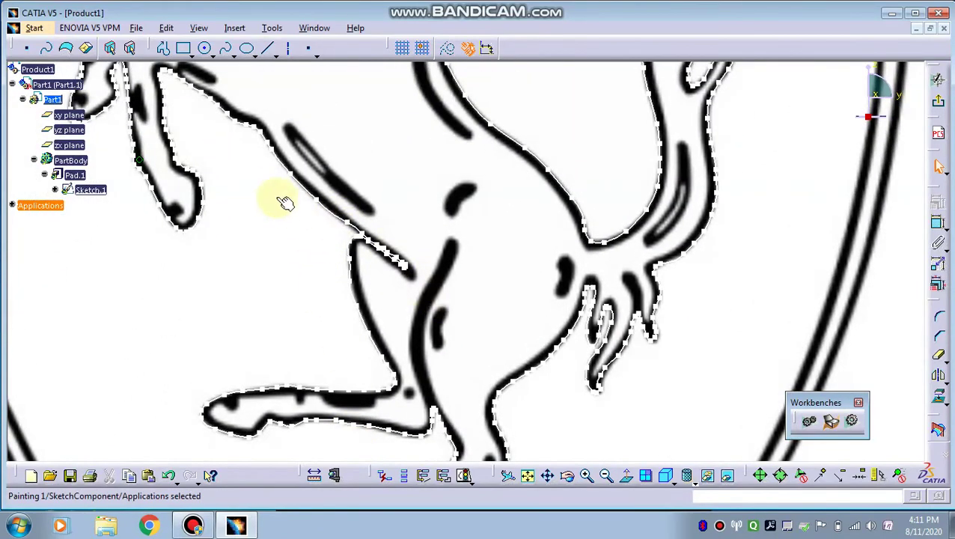
{"action": "middle_click_drag", "start_coordinate": [285, 203], "coordinate": [314, 308]}
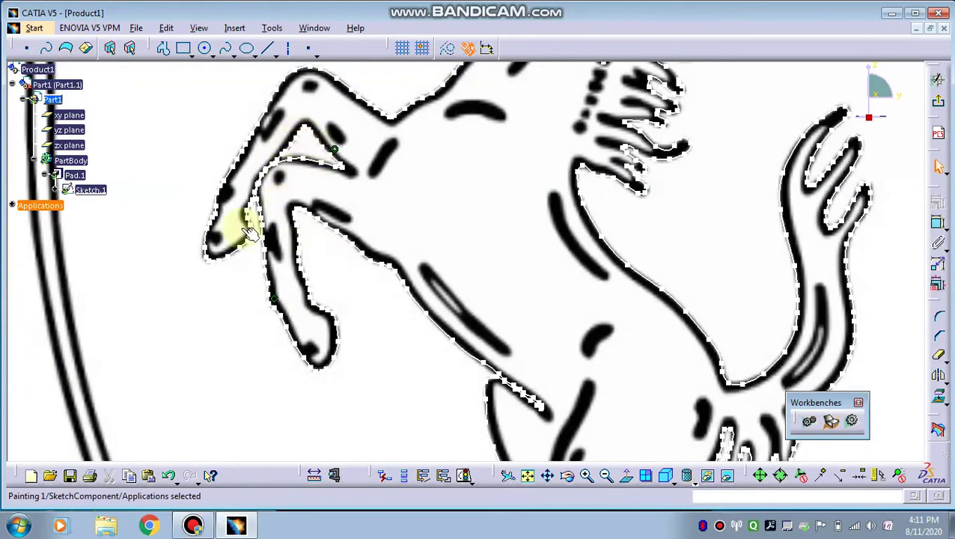
{"action": "middle_click_drag", "start_coordinate": [424, 162], "coordinate": [367, 494]}
{"action": "middle_click_drag", "start_coordinate": [341, 224], "coordinate": [296, 191]}
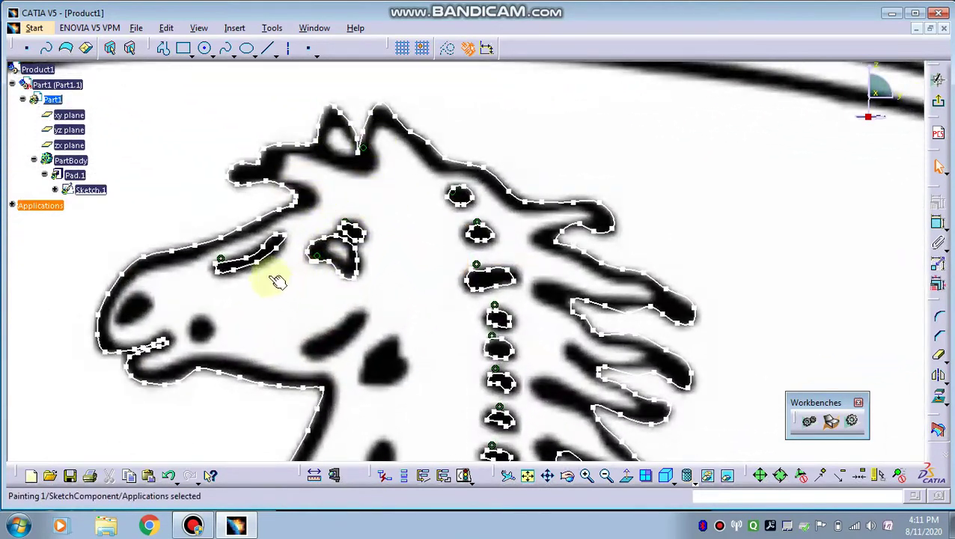
{"action": "mouse_move", "coordinate": [486, 315]}
{"action": "middle_mouse_down"}
{"action": "mouse_move", "coordinate": [393, 330]}
{"action": "mouse_move", "coordinate": [359, 269]}
{"action": "middle_mouse_up"}
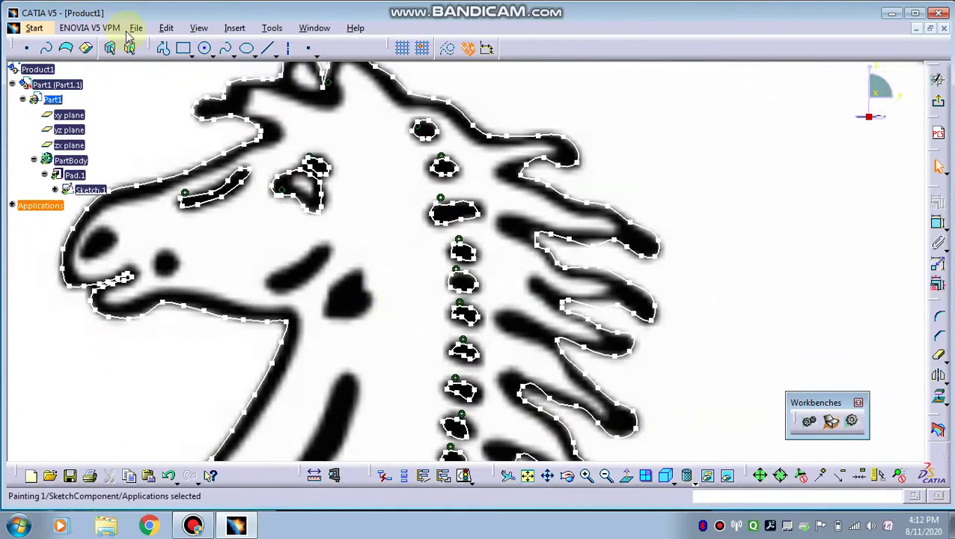
- Trace the horse's nostril with a closed spline
{"action": "left_click", "coordinate": [226, 49]}
{"action": "left_click", "coordinate": [107, 228]}
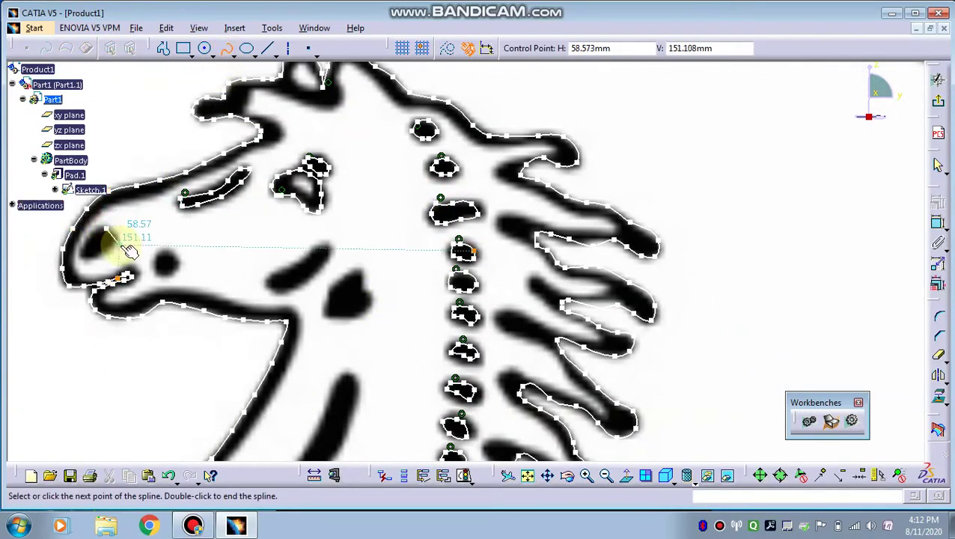
{"action": "left_click", "coordinate": [106, 246]}
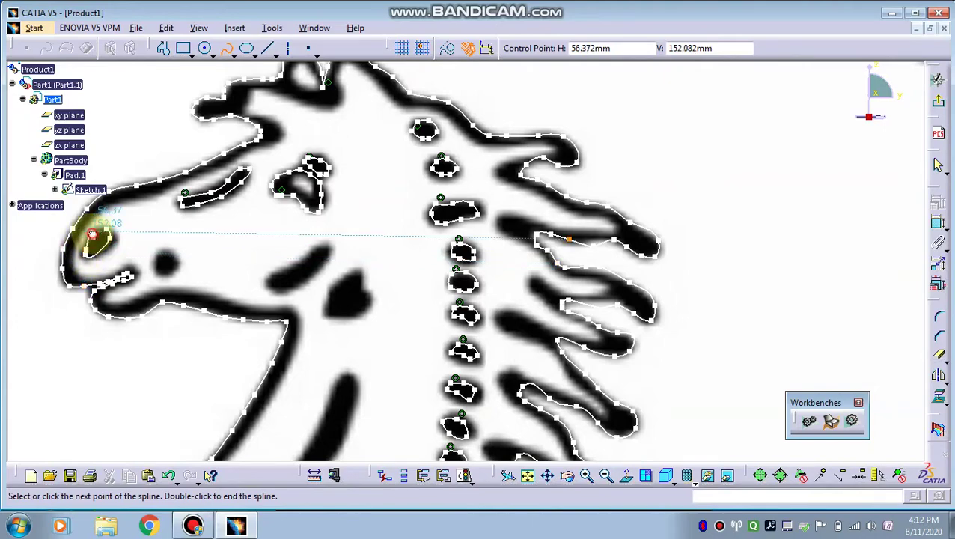
{"action": "left_click", "coordinate": [92, 234]}
{"action": "double_click", "coordinate": [105, 226]}
- Reshape the nostril spline by moving its upper and lower front control points onto the edge of the black mark
{"action": "middle_click_drag", "start_coordinate": [127, 247], "coordinate": [166, 263]}
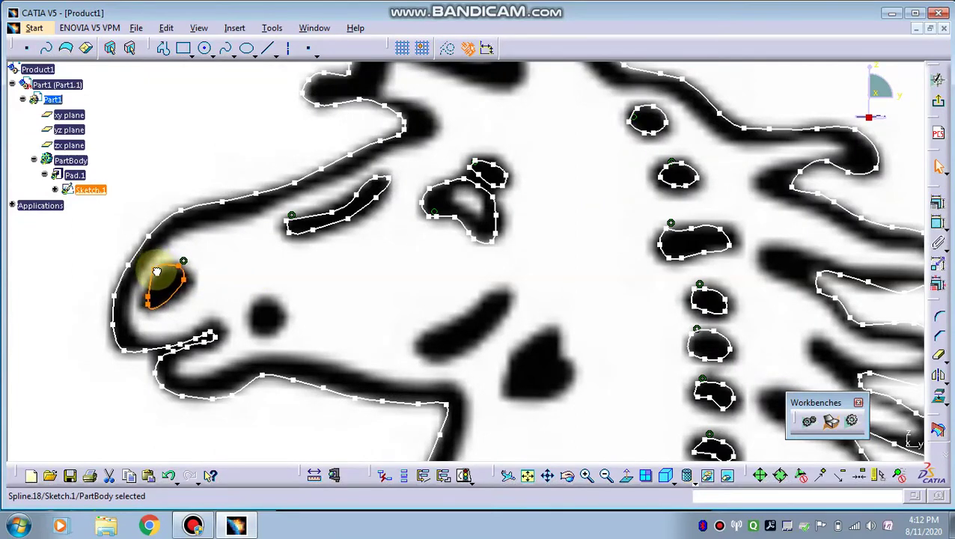
{"action": "left_click", "coordinate": [209, 294]}
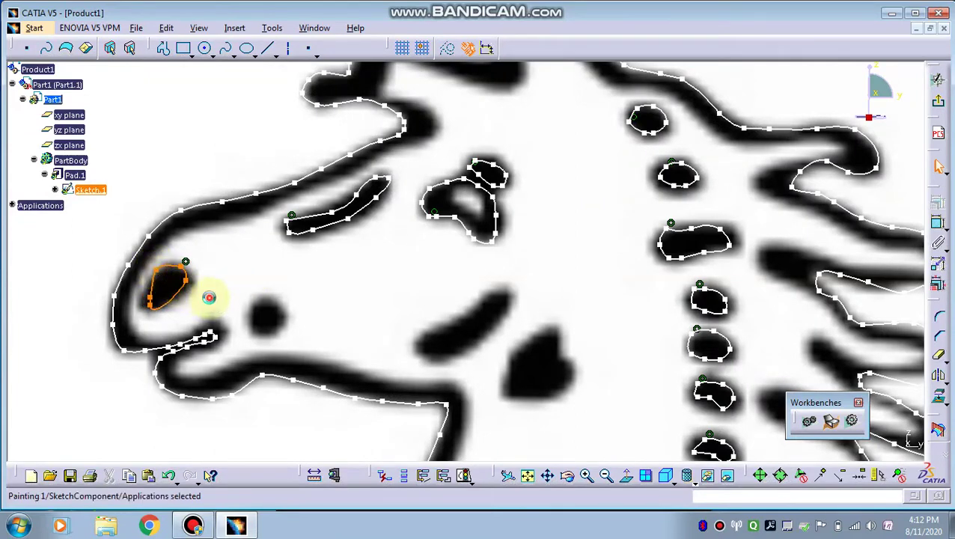
{"action": "left_click", "coordinate": [160, 271]}
{"action": "mouse_move", "coordinate": [164, 271]}
{"action": "left_mouse_down"}
{"action": "mouse_move", "coordinate": [160, 299]}
{"action": "mouse_move", "coordinate": [148, 295]}
{"action": "left_mouse_up"}
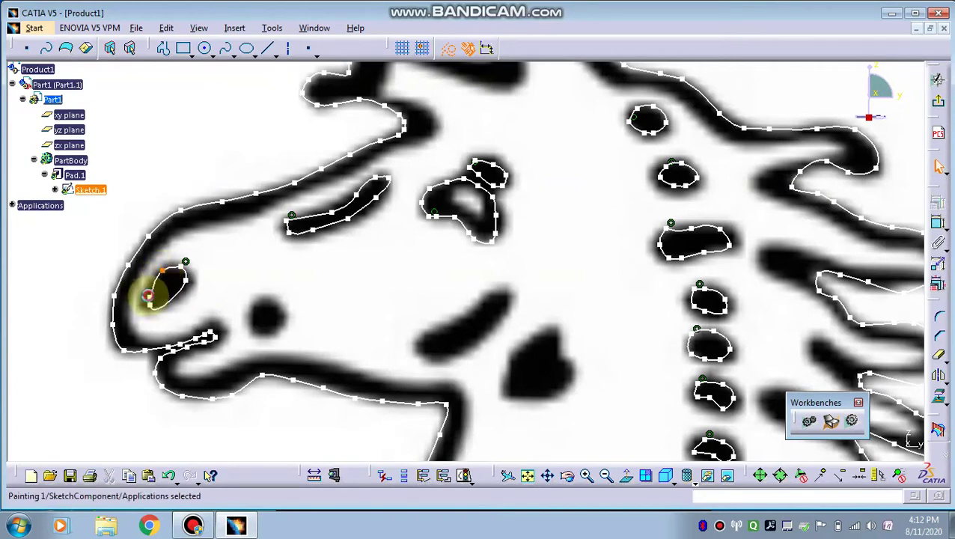
- Trace the round spot behind the horse's mouth with a closed spline
{"action": "left_click", "coordinate": [225, 48]}
{"action": "left_click", "coordinate": [260, 327]}
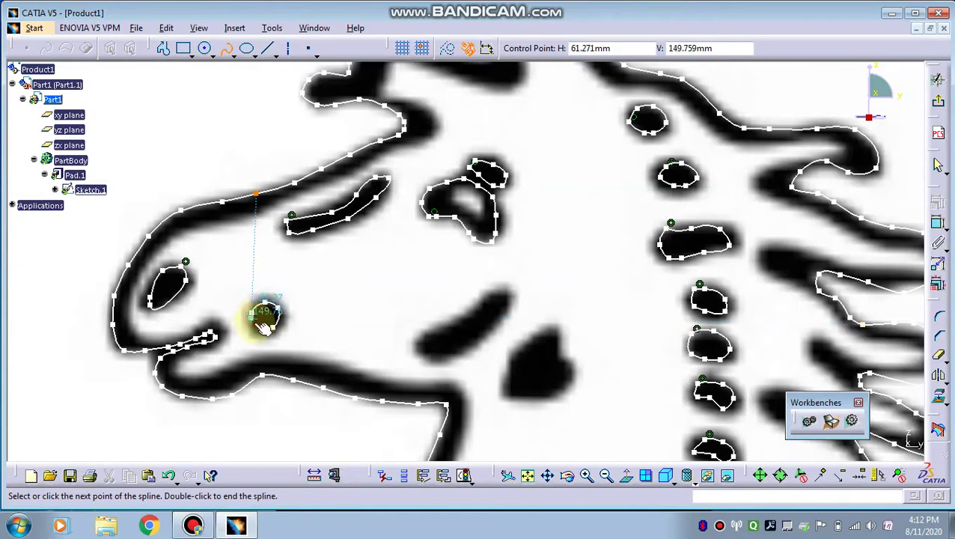
{"action": "double_click", "coordinate": [261, 327]}
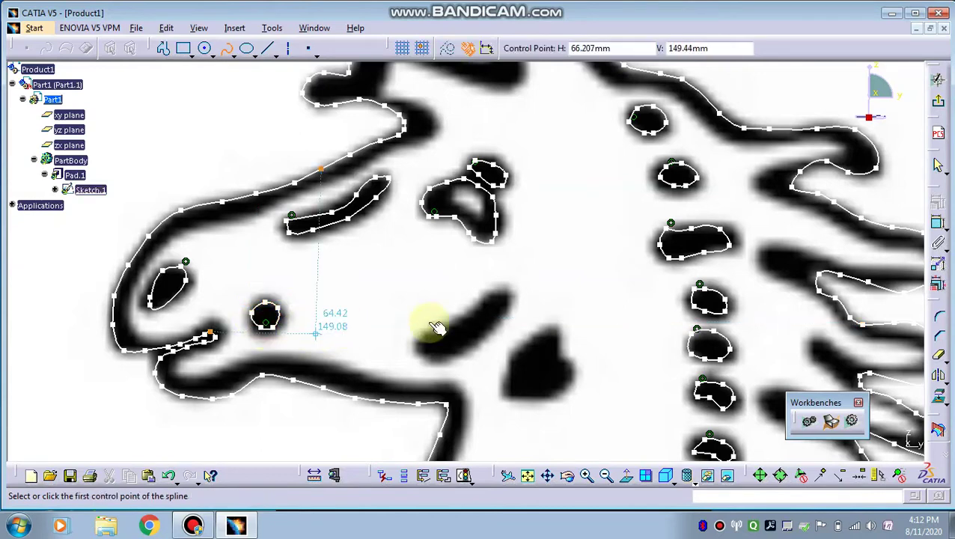
- Trace the slanted elongated mark on the horse's cheek with a closed spline
{"action": "left_click", "coordinate": [487, 297]}
{"action": "left_click", "coordinate": [472, 318]}
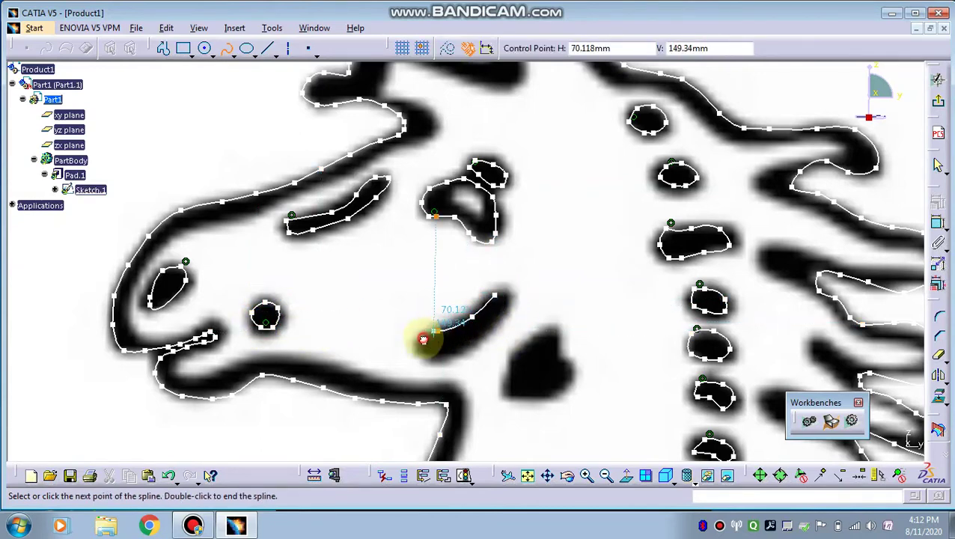
{"action": "left_click", "coordinate": [423, 340]}
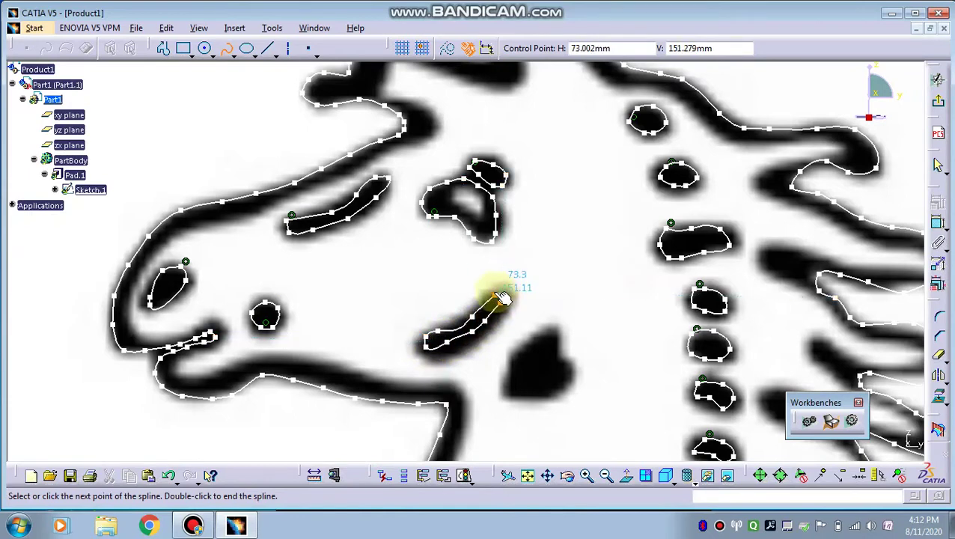
{"action": "left_click", "coordinate": [503, 299]}
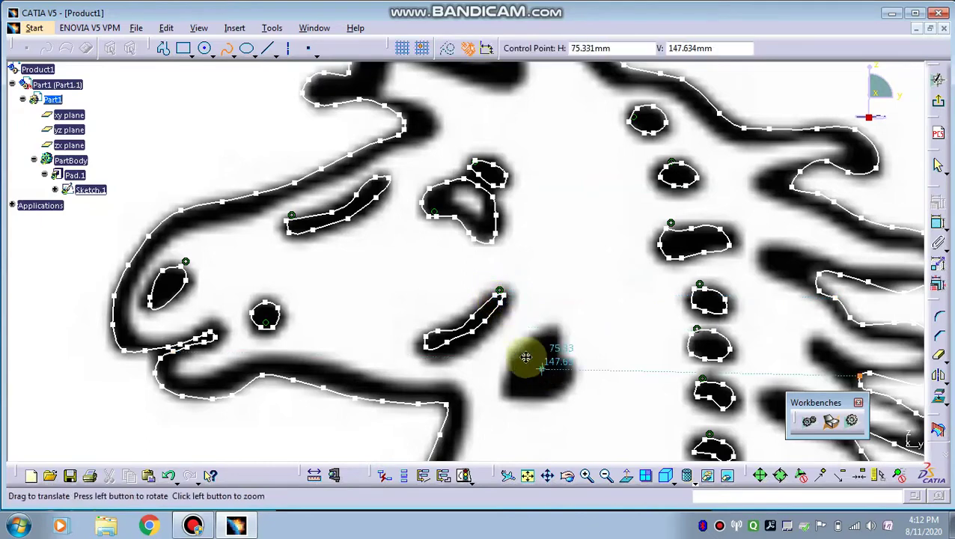
- Trace the roughly triangular black spot behind the cheek mark with a closed spline
{"action": "middle_click_drag", "start_coordinate": [522, 358], "coordinate": [454, 319]}
{"action": "left_click", "coordinate": [451, 287]}
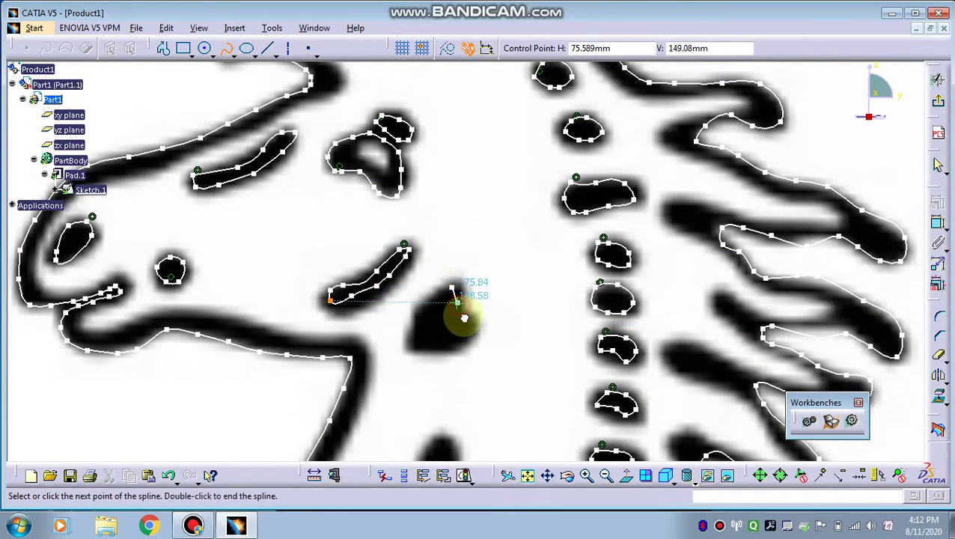
{"action": "left_click", "coordinate": [462, 313]}
{"action": "left_click", "coordinate": [472, 323]}
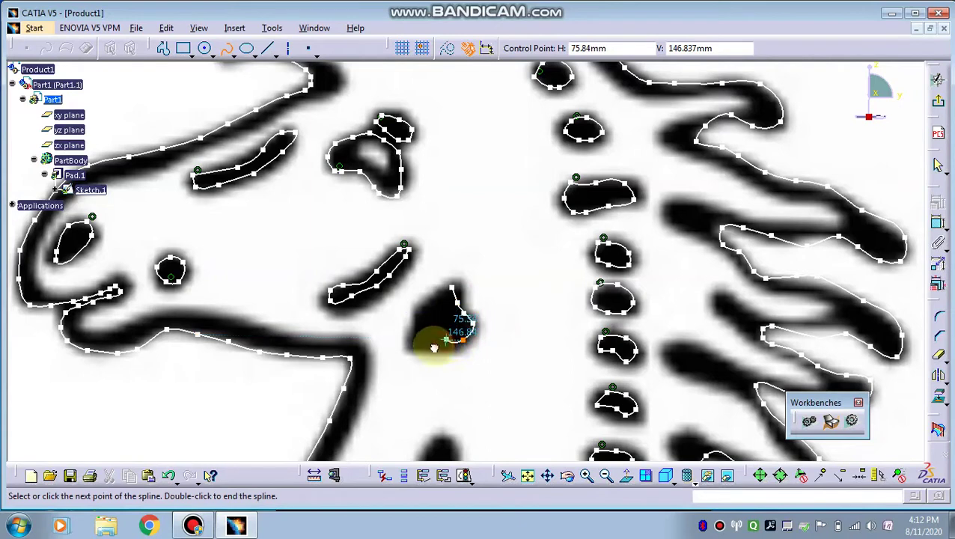
{"action": "left_click", "coordinate": [426, 312]}
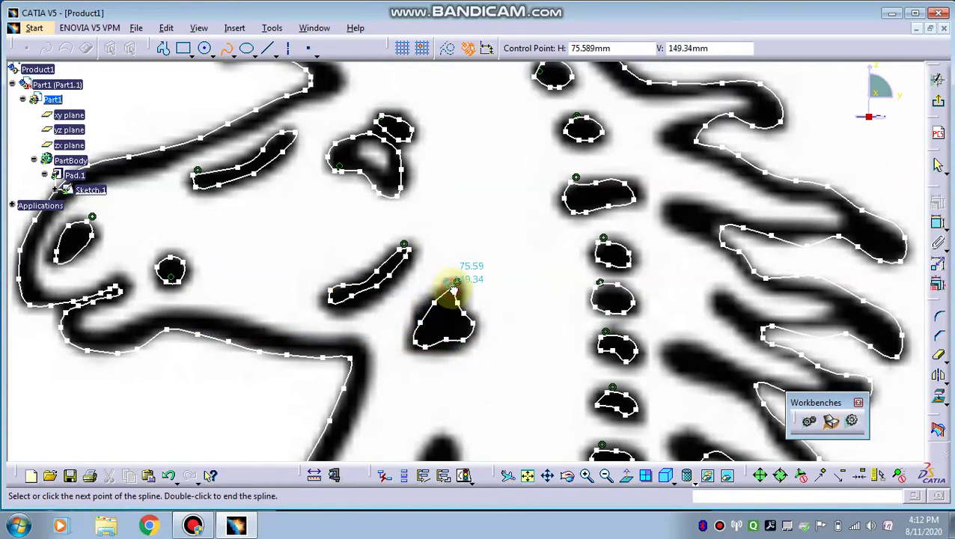
{"action": "left_click", "coordinate": [455, 283]}
- Start a new spline at the upper end of the long curved neck stripe and trace its mane-side edge down to the lower tip
{"action": "left_click", "coordinate": [229, 50]}
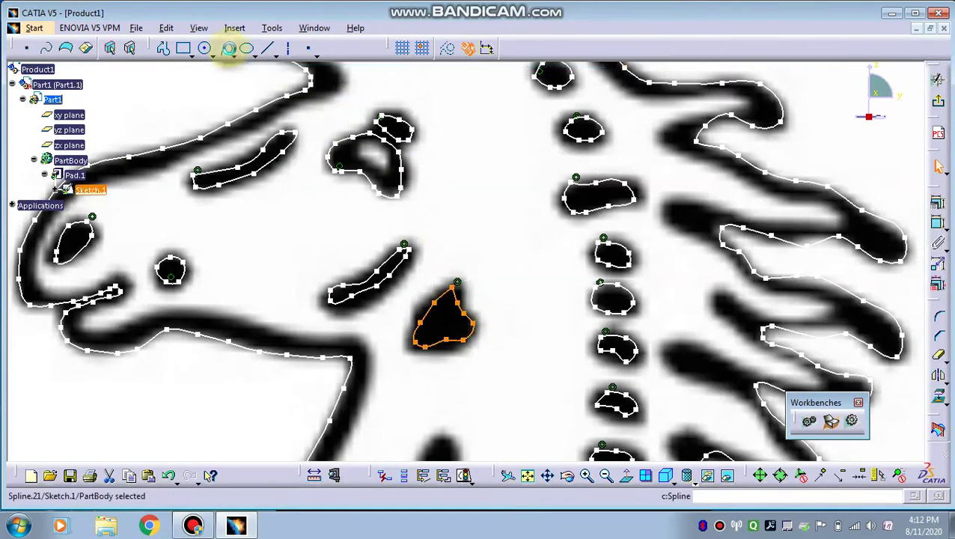
{"action": "left_click", "coordinate": [229, 50]}
{"action": "left_click", "coordinate": [229, 50]}
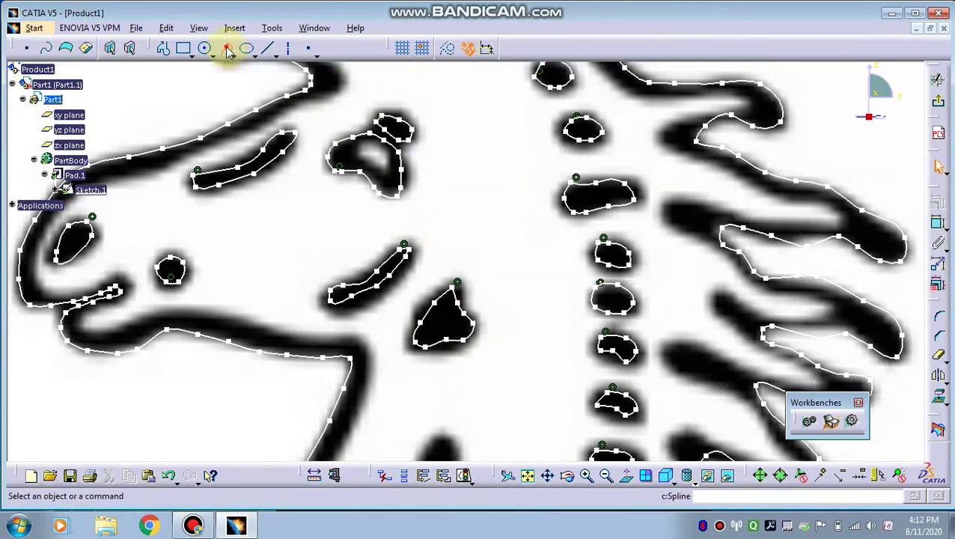
{"action": "left_click", "coordinate": [229, 49]}
{"action": "mouse_move", "coordinate": [543, 411]}
{"action": "middle_mouse_down"}
{"action": "mouse_move", "coordinate": [427, 185]}
{"action": "mouse_move", "coordinate": [383, 202]}
{"action": "middle_mouse_up"}
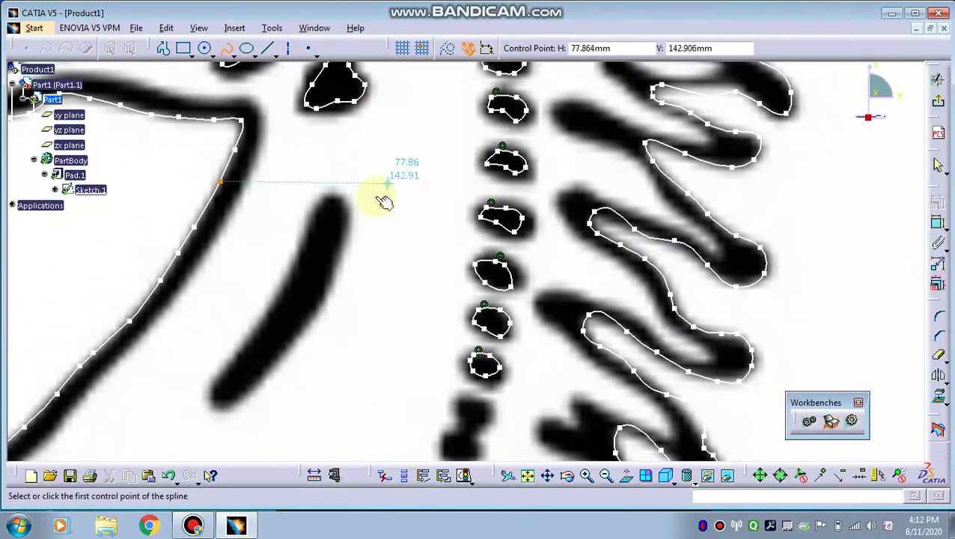
{"action": "left_click", "coordinate": [343, 202]}
{"action": "left_click", "coordinate": [338, 239]}
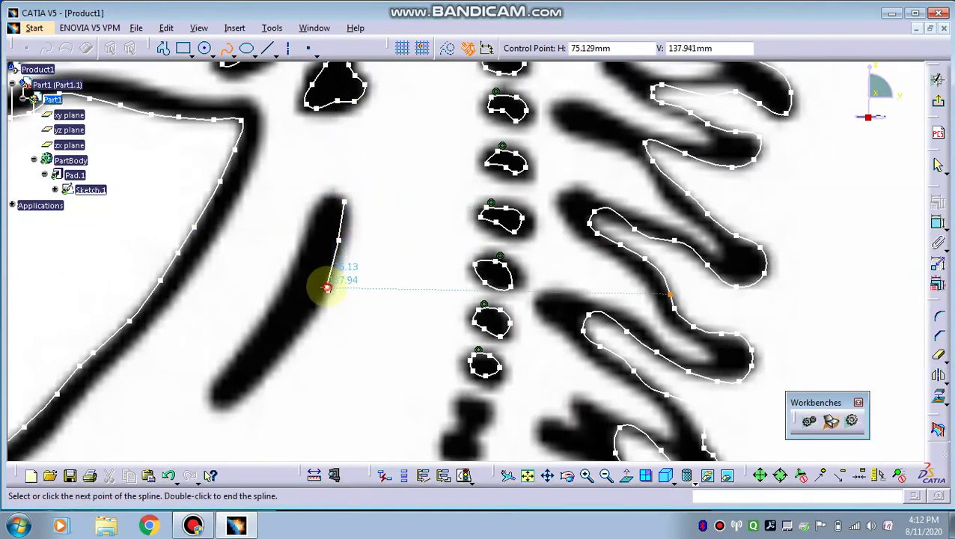
{"action": "left_click", "coordinate": [326, 287]}
{"action": "left_click", "coordinate": [304, 320]}
{"action": "left_click", "coordinate": [256, 376]}
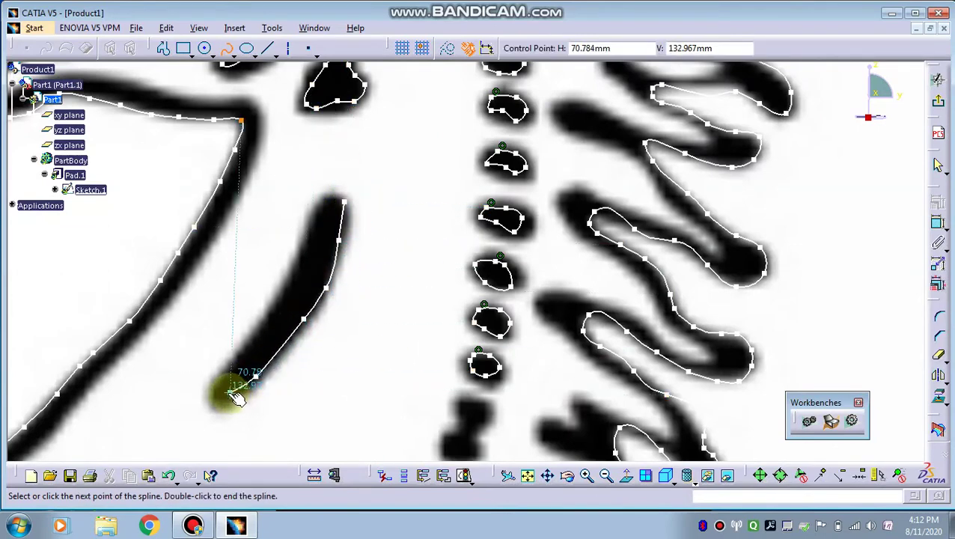
{"action": "left_click", "coordinate": [229, 393]}
- Bring the spline around the neck stripe's lower tip, back up its throat-side edge, and close it at the starting point
{"action": "left_click", "coordinate": [217, 385]}
{"action": "left_click", "coordinate": [232, 365]}
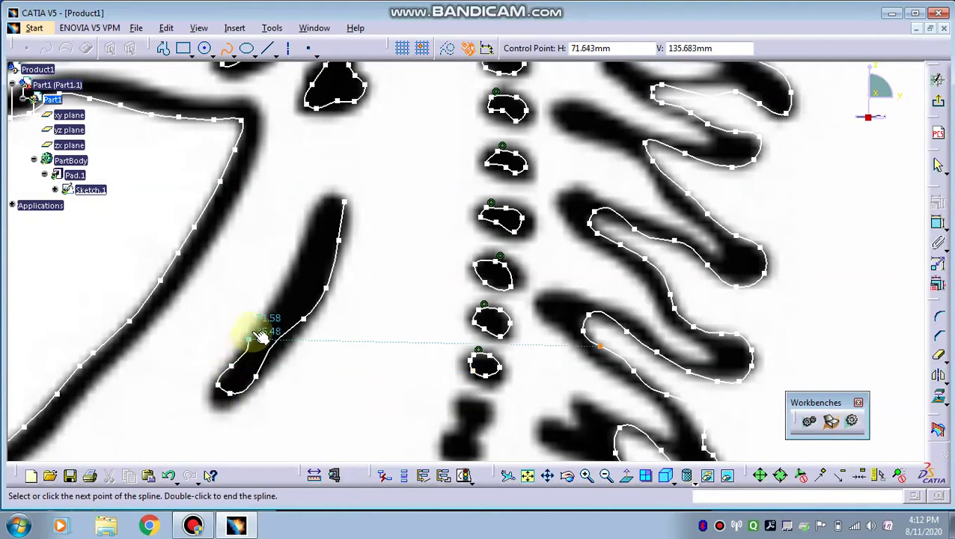
{"action": "left_click", "coordinate": [253, 329]}
{"action": "left_click", "coordinate": [271, 299]}
{"action": "left_click", "coordinate": [296, 260]}
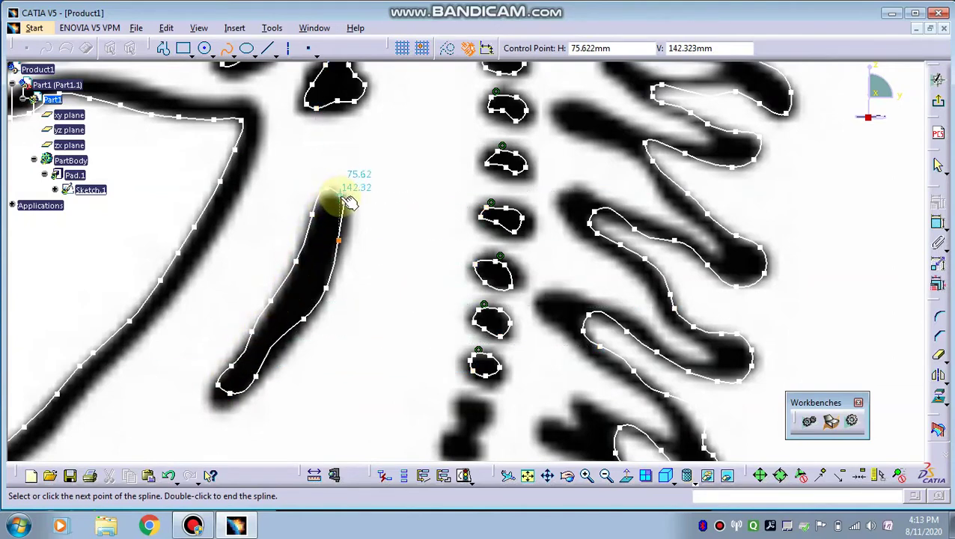
{"action": "double_click", "coordinate": [343, 199]}
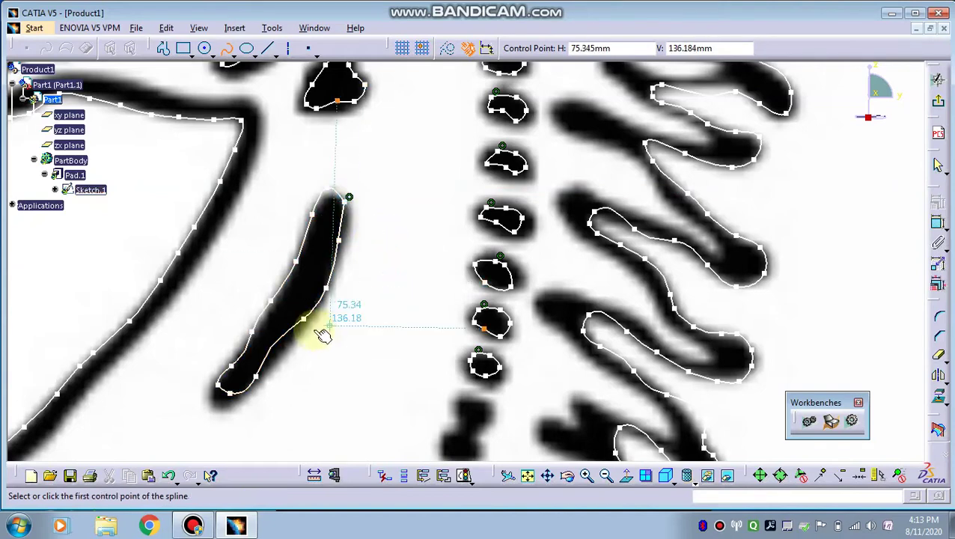
- Move the control points on the lower half of the neck stripe's spline out to the stripe's edge and tip
{"action": "left_click", "coordinate": [226, 54]}
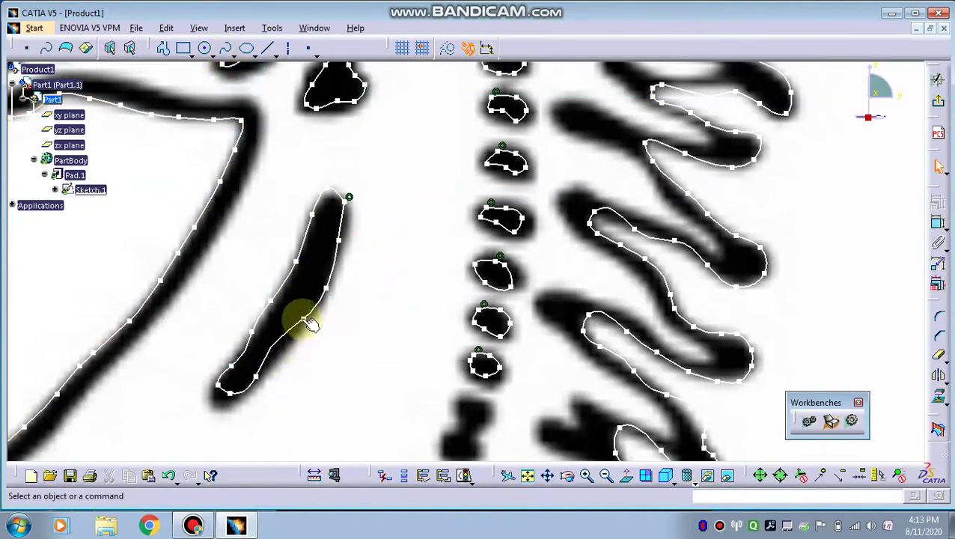
{"action": "left_click", "coordinate": [291, 339]}
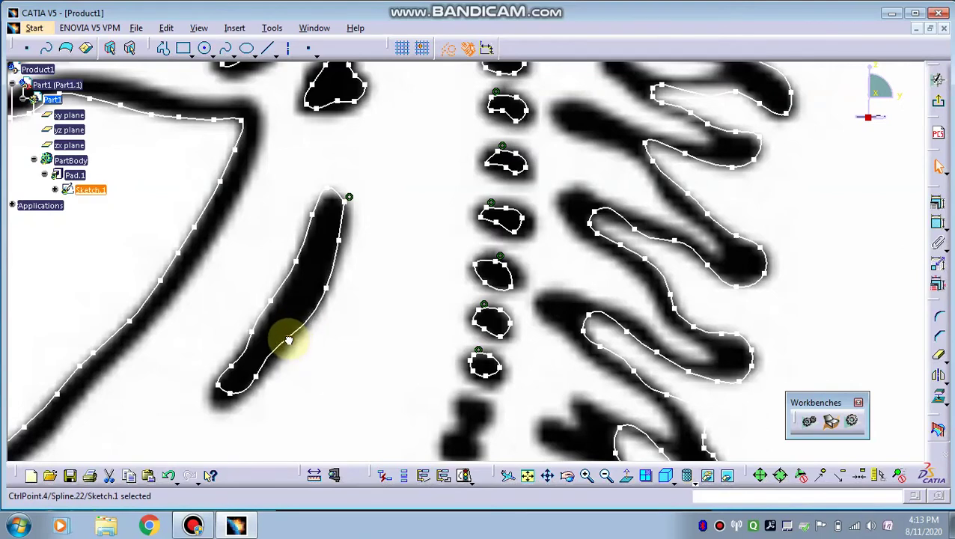
{"action": "left_click", "coordinate": [258, 372]}
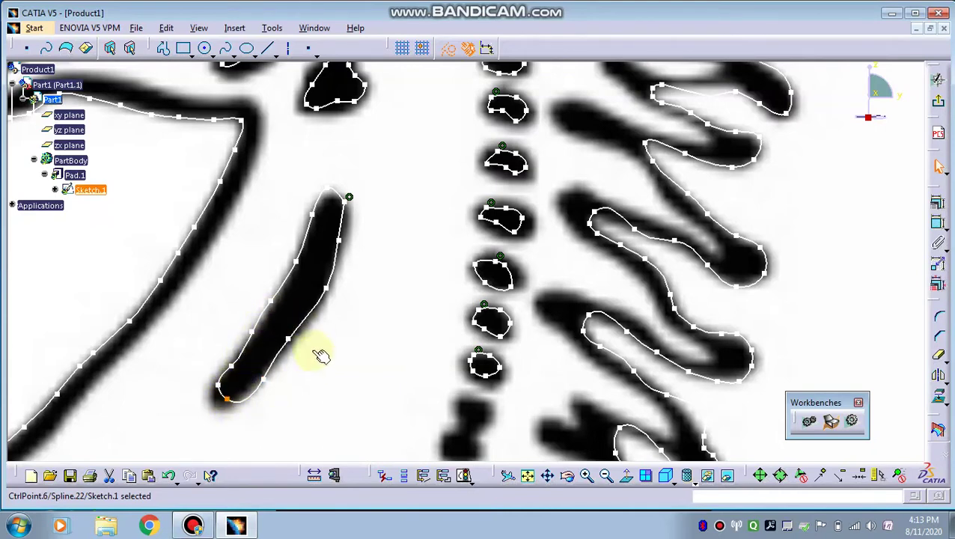
- Trace the next untraced spot down the row of neck spots beside the mane with a closed spline
{"action": "left_click", "coordinate": [224, 52]}
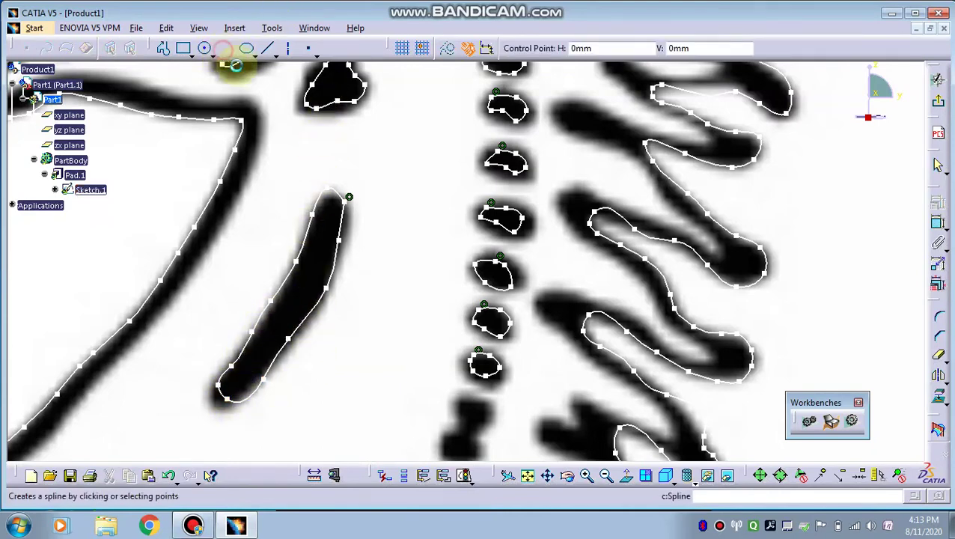
{"action": "mouse_move", "coordinate": [467, 317]}
{"action": "middle_mouse_down"}
{"action": "mouse_move", "coordinate": [390, 267]}
{"action": "mouse_move", "coordinate": [364, 212]}
{"action": "middle_mouse_up"}
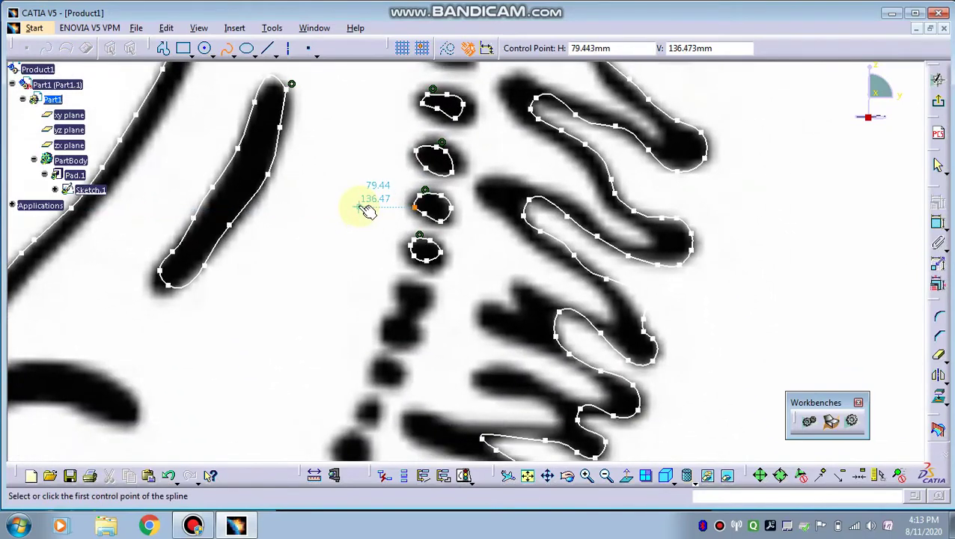
{"action": "left_click", "coordinate": [193, 526]}
{"action": "left_click", "coordinate": [626, 466]}
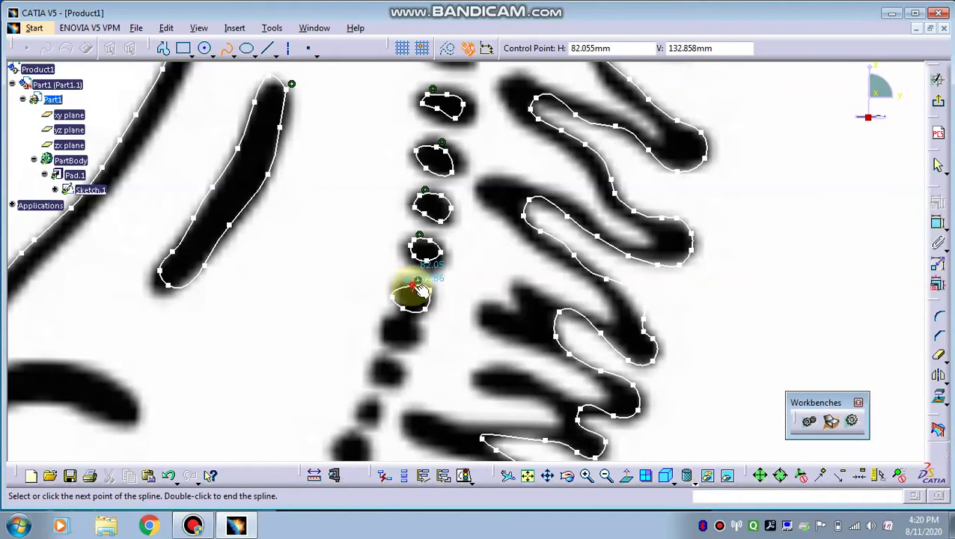
{"action": "double_click", "coordinate": [418, 295]}
{"action": "mouse_move", "coordinate": [417, 300]}
{"action": "middle_mouse_down"}
{"action": "mouse_move", "coordinate": [497, 330]}
{"action": "mouse_move", "coordinate": [505, 277]}
{"action": "mouse_move", "coordinate": [515, 321]}
{"action": "middle_mouse_up"}
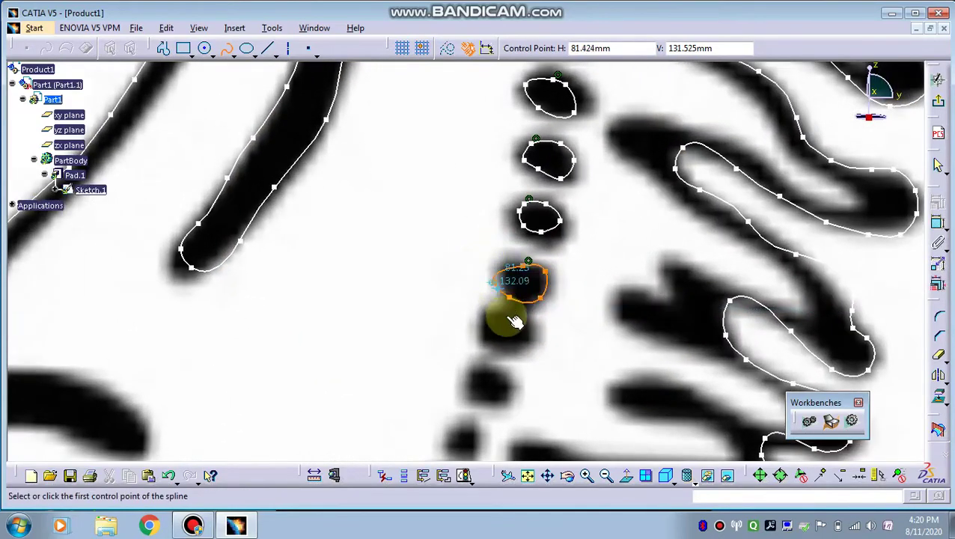
- Trace the fifth visible spot down the row of neck spots beside the mane with a closed spline
{"action": "left_click", "coordinate": [488, 313]}
{"action": "left_click", "coordinate": [521, 316]}
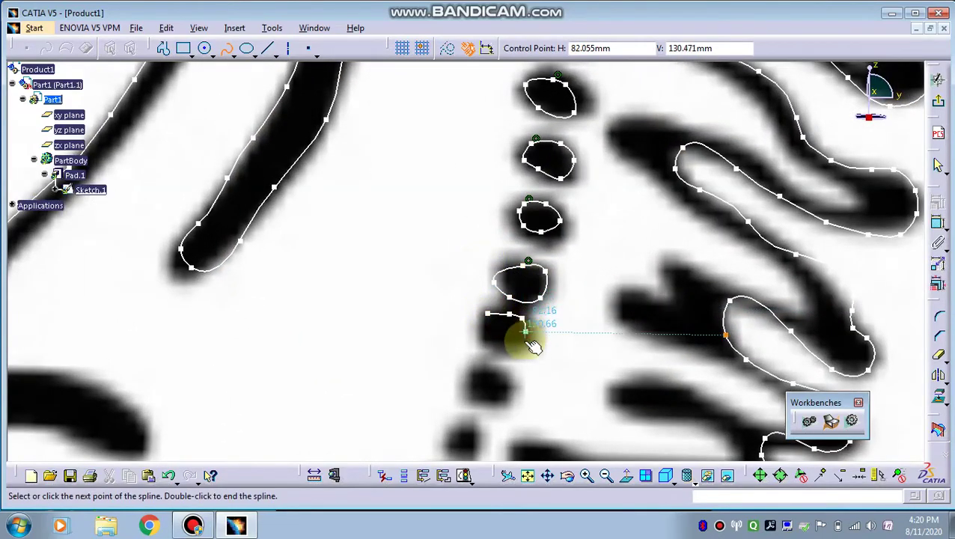
{"action": "left_click", "coordinate": [523, 340]}
{"action": "left_click", "coordinate": [508, 346]}
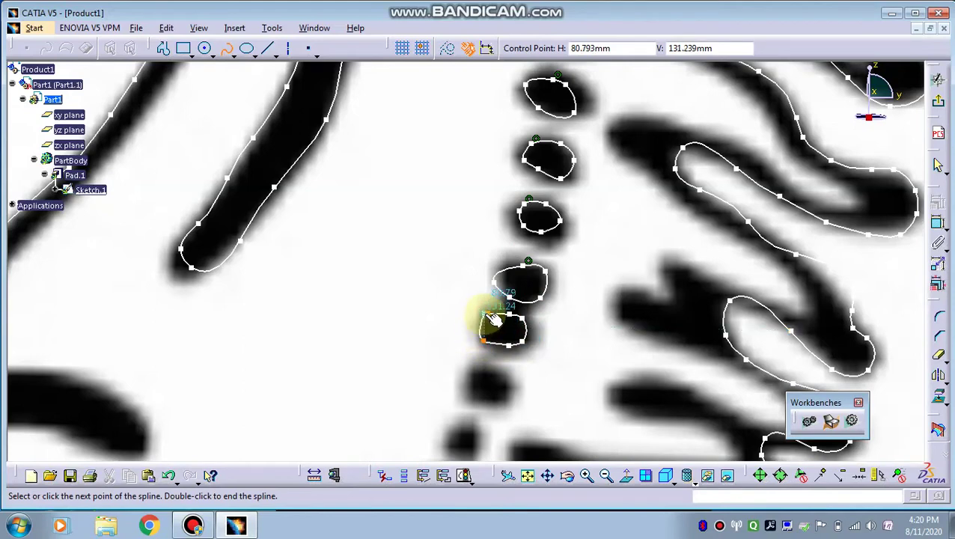
{"action": "double_click", "coordinate": [488, 313]}
- Trace the next two spots further down the neck row, including the smallest one, each with its own closed spline
{"action": "left_click", "coordinate": [477, 367]}
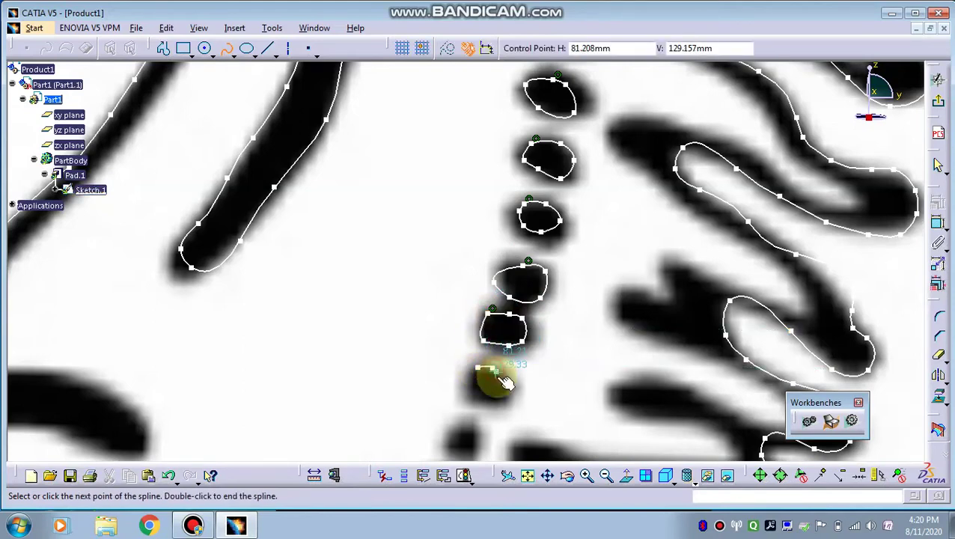
{"action": "left_click", "coordinate": [502, 384]}
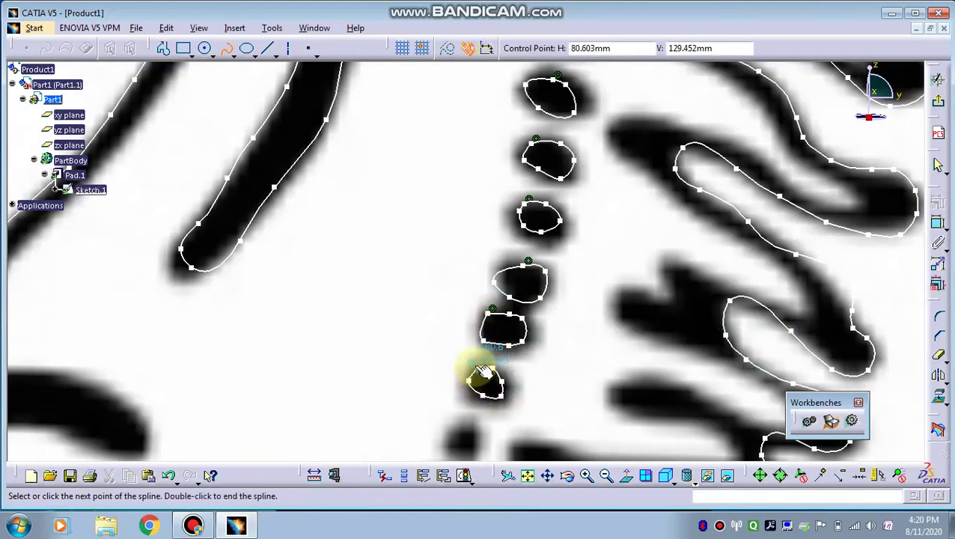
{"action": "double_click", "coordinate": [480, 369]}
{"action": "middle_click_drag", "start_coordinate": [461, 413], "coordinate": [481, 332]}
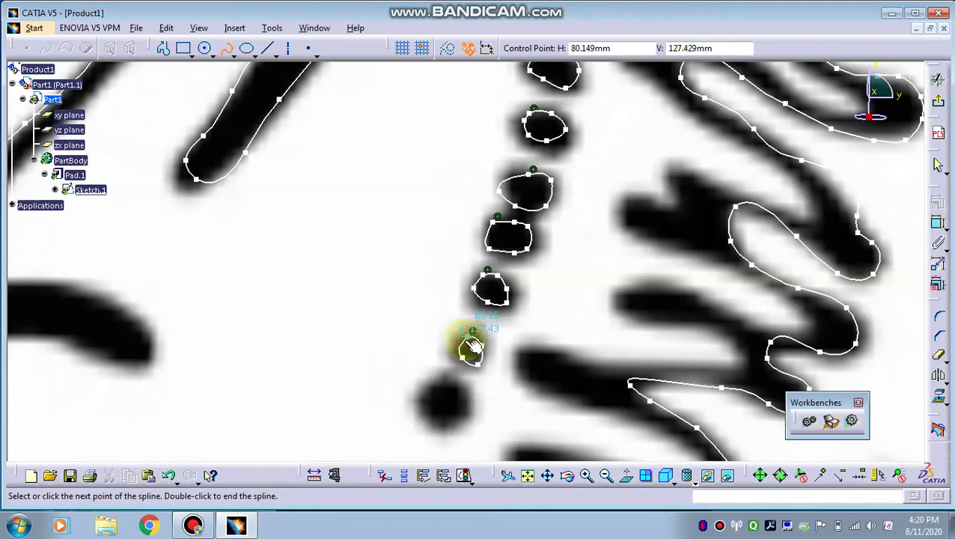
- Trace the large round spot at the lower end of the neck row with a closed spline
{"action": "left_click", "coordinate": [226, 49]}
{"action": "left_click", "coordinate": [229, 49]}
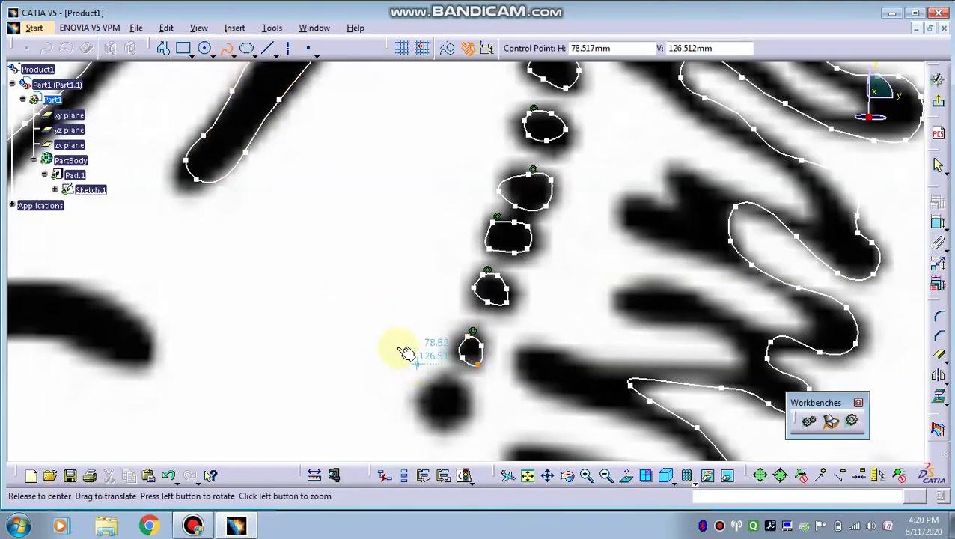
{"action": "middle_click_drag", "start_coordinate": [405, 347], "coordinate": [384, 273]}
{"action": "left_click", "coordinate": [392, 268]}
{"action": "left_click", "coordinate": [402, 273]}
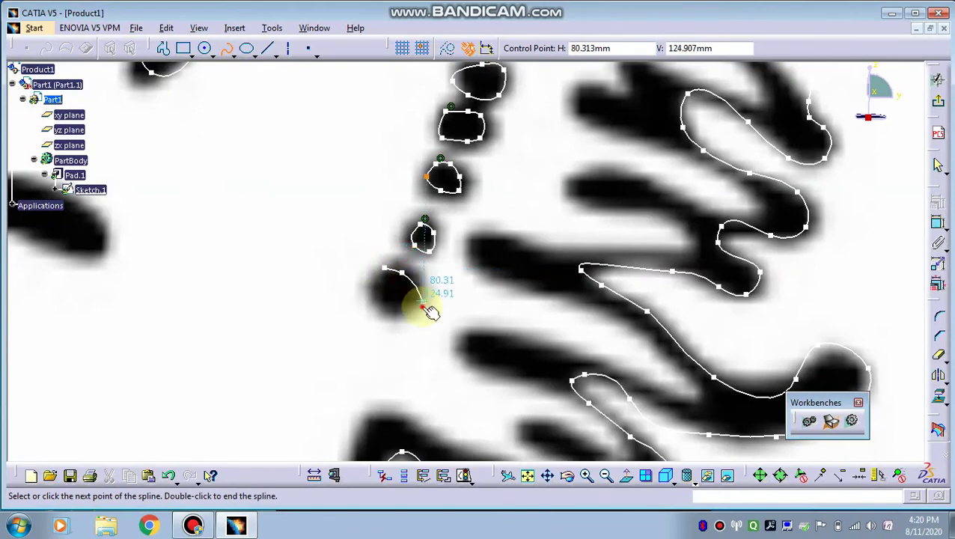
{"action": "left_click", "coordinate": [381, 307]}
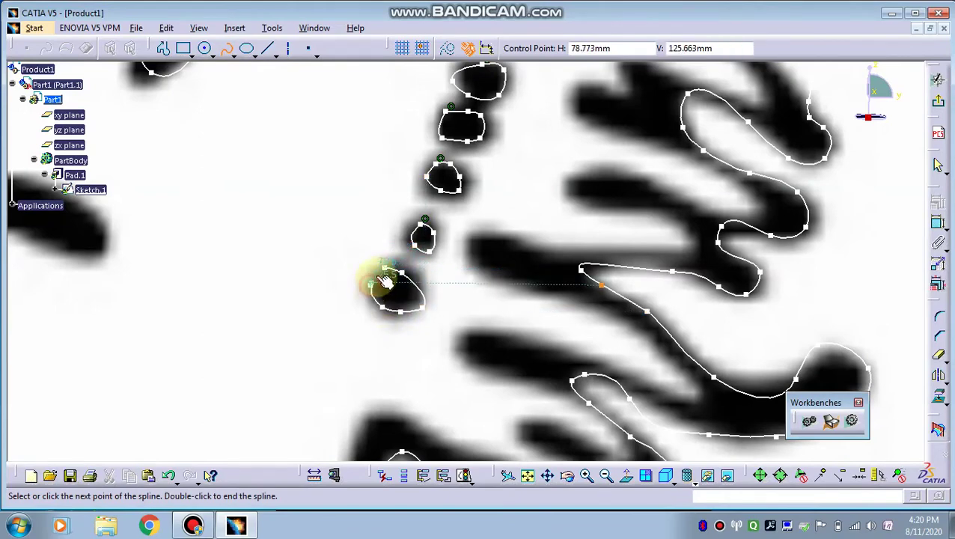
{"action": "left_click", "coordinate": [389, 267]}
- Start a spline at the mane-side end of the arched chest marking and trace its lower edge around the opposite end
{"action": "middle_click_drag", "start_coordinate": [314, 340], "coordinate": [633, 380]}
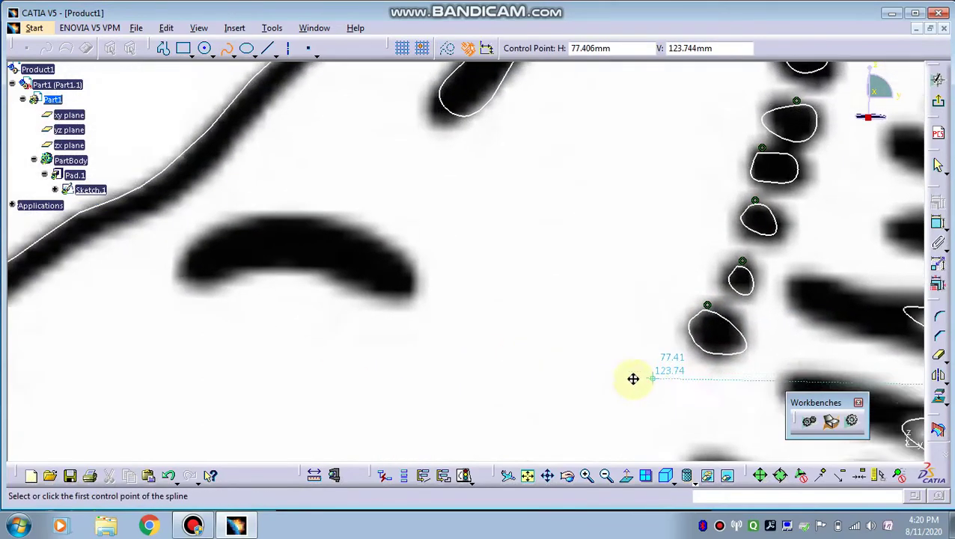
{"action": "left_click", "coordinate": [402, 296]}
{"action": "left_click", "coordinate": [366, 284]}
{"action": "left_click", "coordinate": [335, 271]}
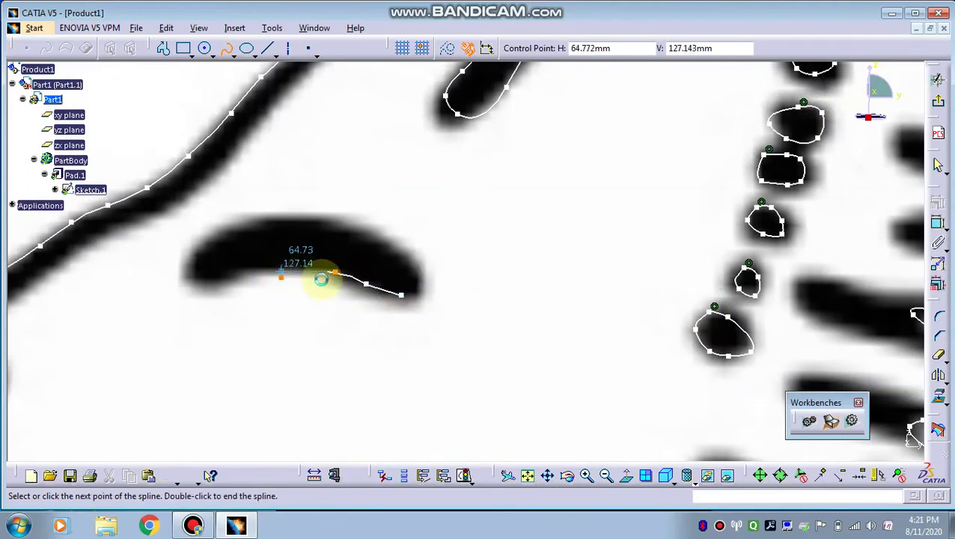
{"action": "left_click", "coordinate": [308, 269]}
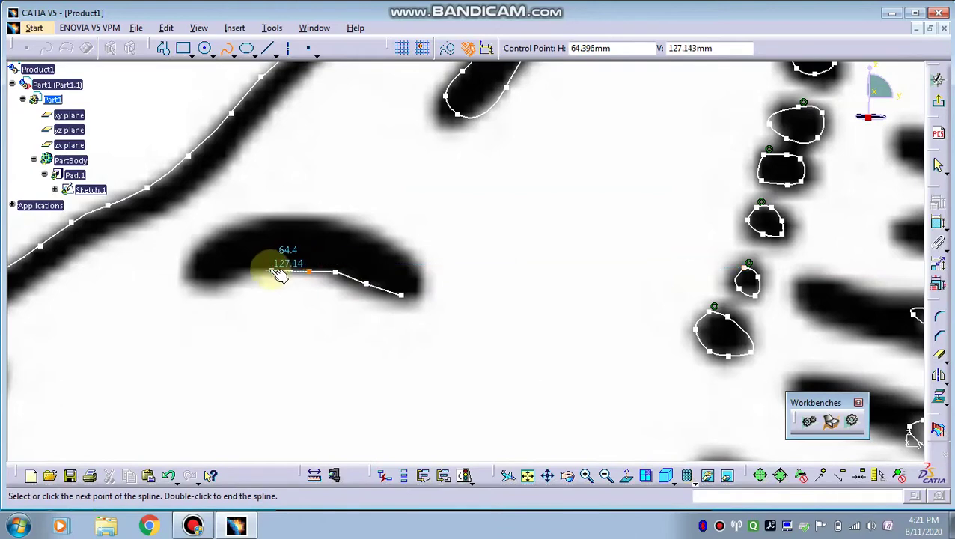
{"action": "left_click", "coordinate": [267, 271]}
{"action": "left_click", "coordinate": [246, 277]}
{"action": "left_click", "coordinate": [212, 287]}
{"action": "left_click", "coordinate": [196, 275]}
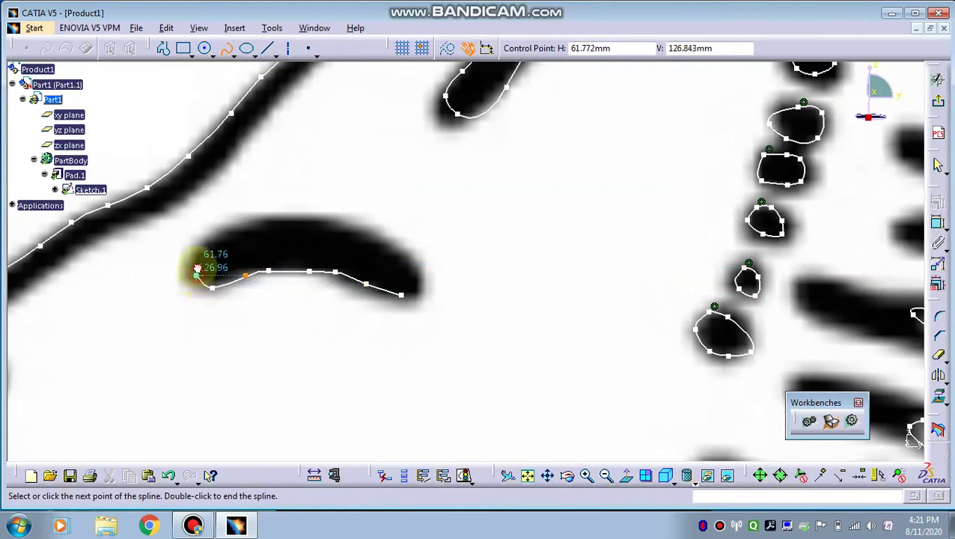
- Continue the spline over the upper edge of the arched chest marking and close it at its starting point
{"action": "left_click", "coordinate": [205, 242]}
{"action": "left_click", "coordinate": [252, 223]}
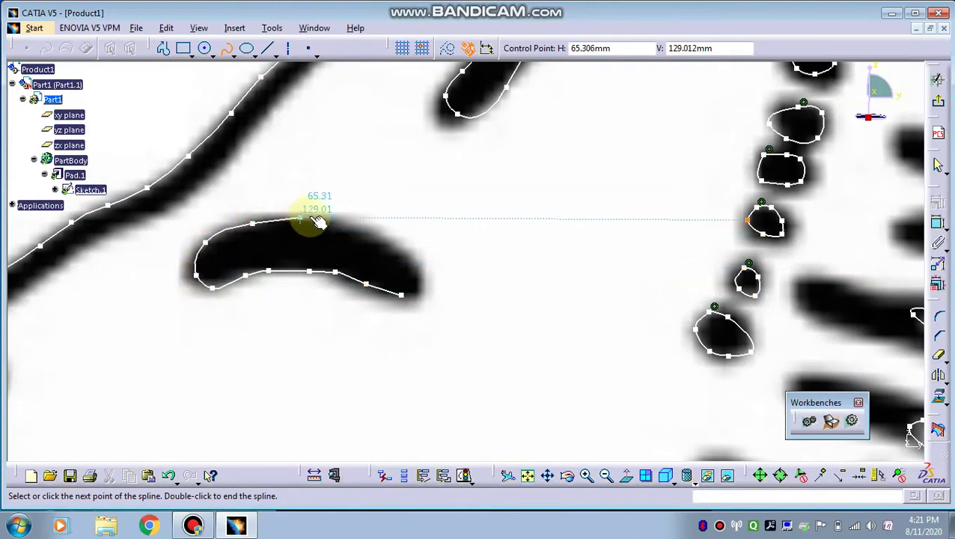
{"action": "left_click", "coordinate": [318, 217]}
{"action": "left_click", "coordinate": [360, 231]}
{"action": "left_click", "coordinate": [410, 264]}
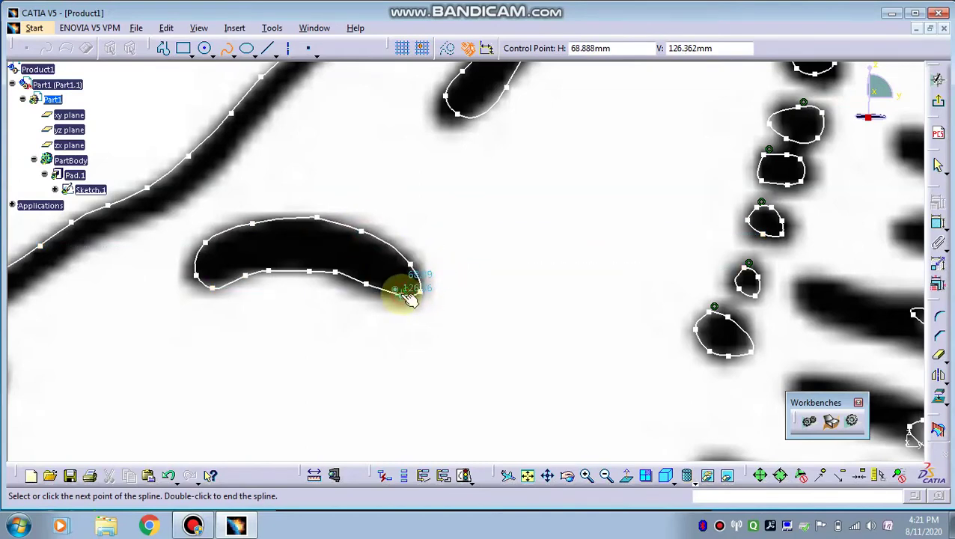
{"action": "double_click", "coordinate": [402, 294]}
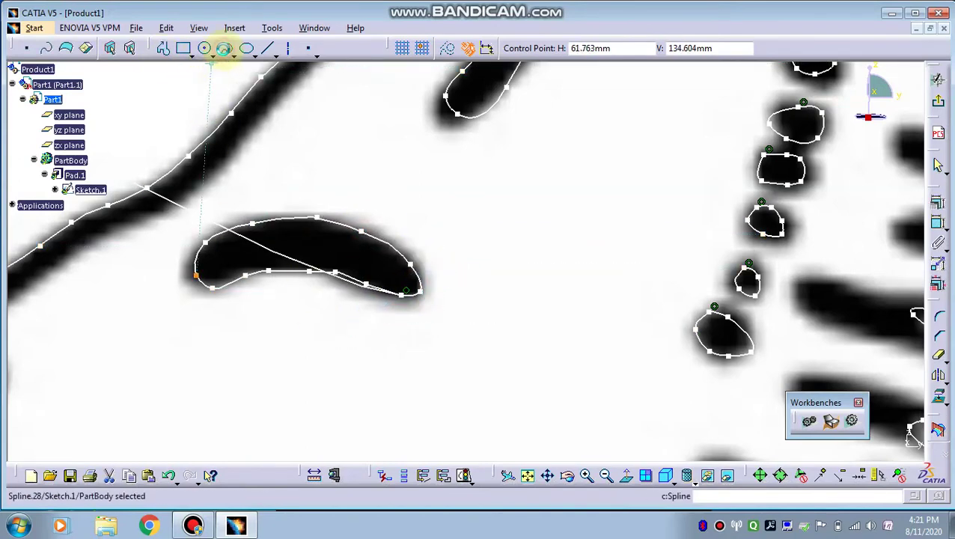
{"action": "left_click", "coordinate": [224, 48]}
{"action": "middle_click_drag", "start_coordinate": [256, 320], "coordinate": [308, 410]}
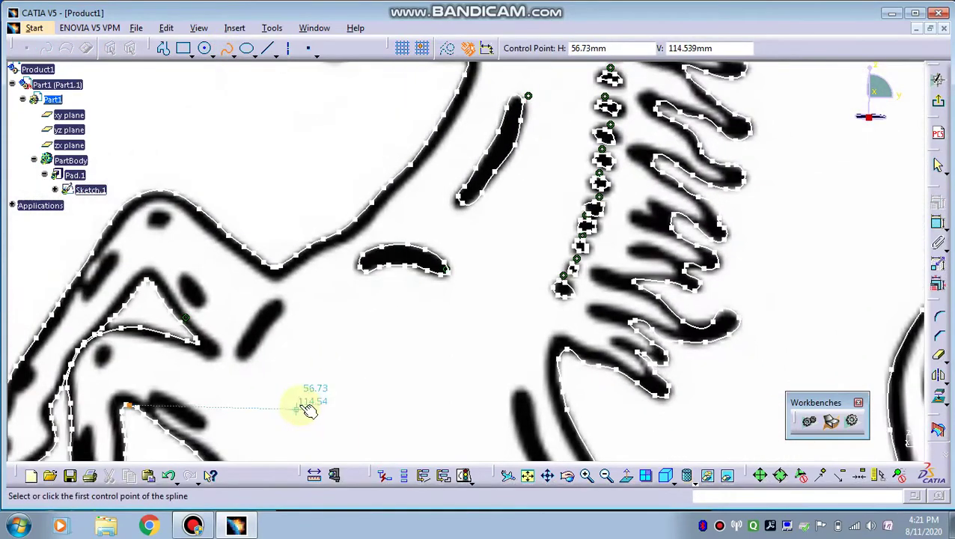
{"action": "mouse_move", "coordinate": [341, 345]}
{"action": "middle_mouse_down"}
{"action": "mouse_move", "coordinate": [422, 332]}
{"action": "mouse_move", "coordinate": [526, 291]}
{"action": "mouse_move", "coordinate": [565, 298]}
{"action": "middle_mouse_up"}
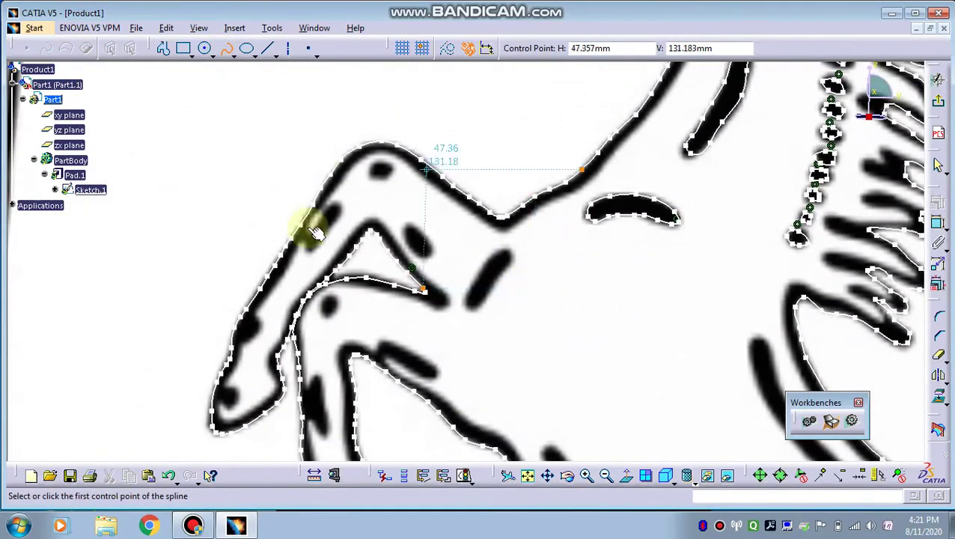
{"action": "left_click", "coordinate": [193, 528]}
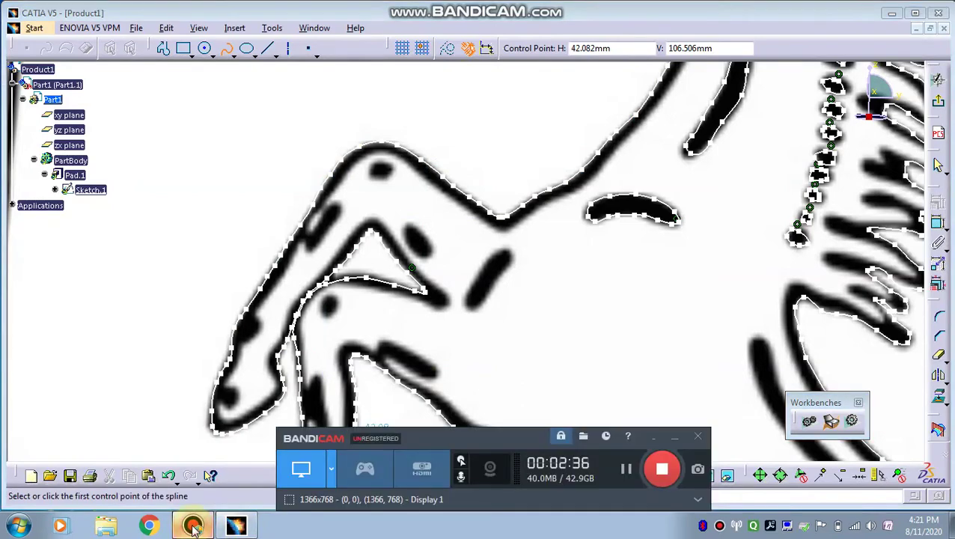
{"action": "left_click", "coordinate": [627, 470]}
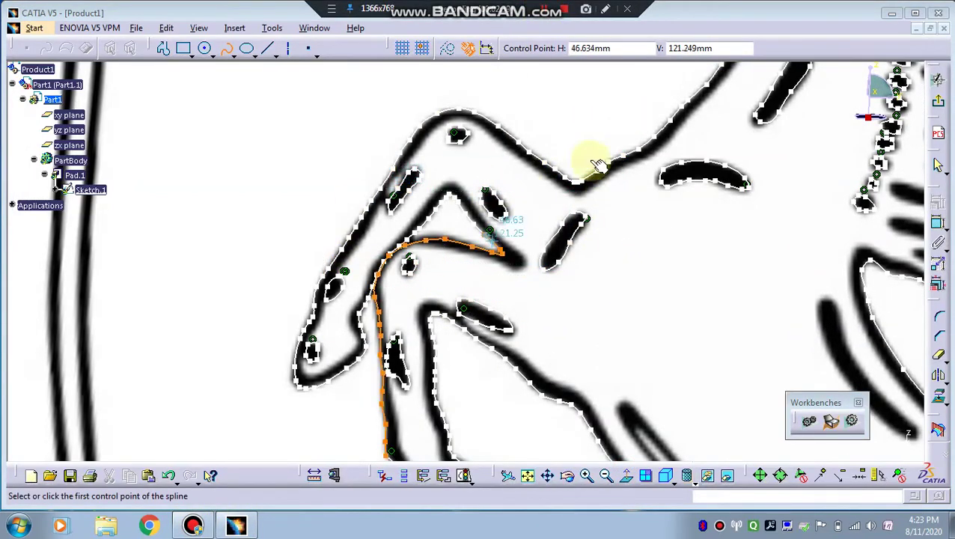
- Trace the long slanted marking beside the belly outline with a closed spline
{"action": "scroll", "coordinate": [584, 258], "scroll_direction": "up", "scroll_amount": 5}
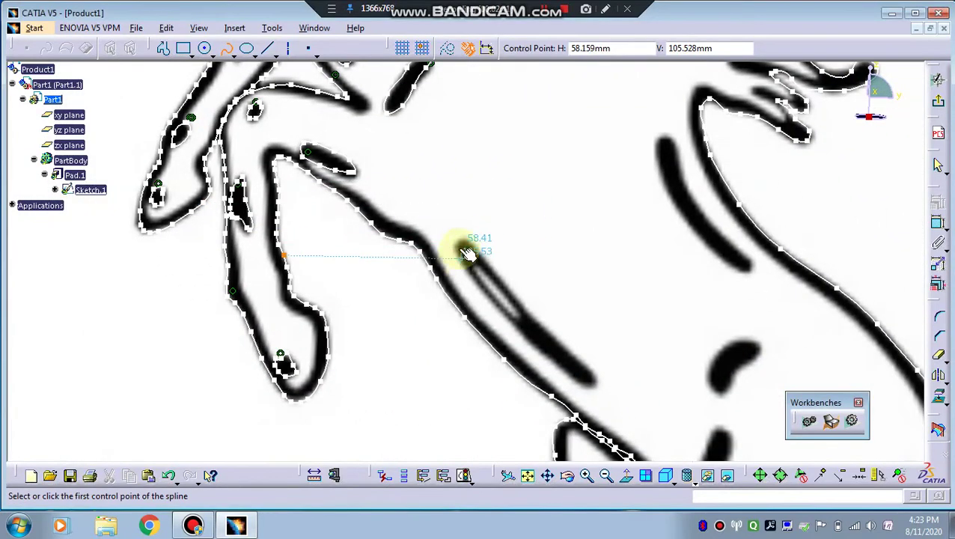
{"action": "left_click", "coordinate": [471, 246]}
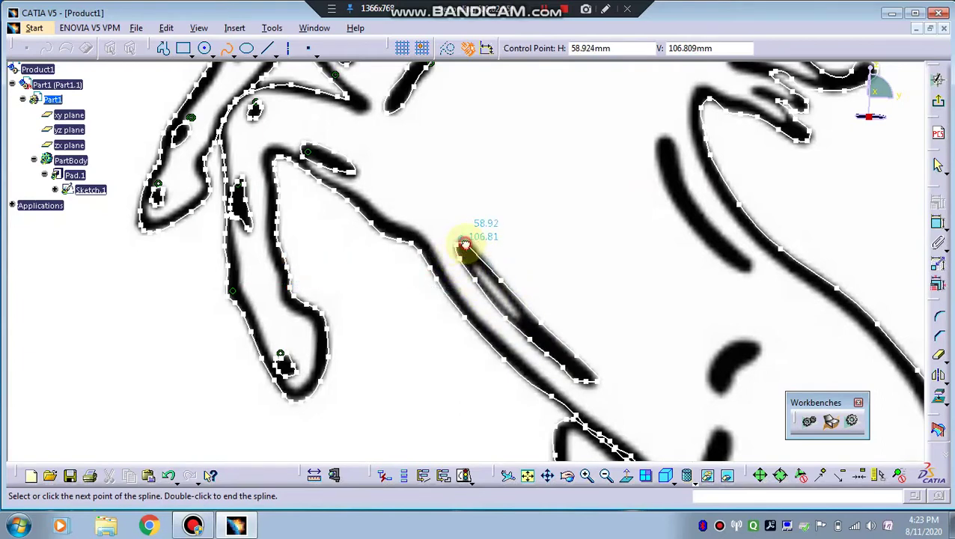
{"action": "double_click", "coordinate": [464, 246]}
- Examine the traced markings across the horse's body, tail and hind legs for lines still without a spline
{"action": "mouse_move", "coordinate": [535, 266]}
{"action": "middle_mouse_down"}
{"action": "mouse_move", "coordinate": [580, 160]}
{"action": "mouse_move", "coordinate": [571, 197]}
{"action": "mouse_move", "coordinate": [505, 154]}
{"action": "mouse_move", "coordinate": [511, 213]}
{"action": "mouse_move", "coordinate": [508, 207]}
{"action": "middle_mouse_up"}
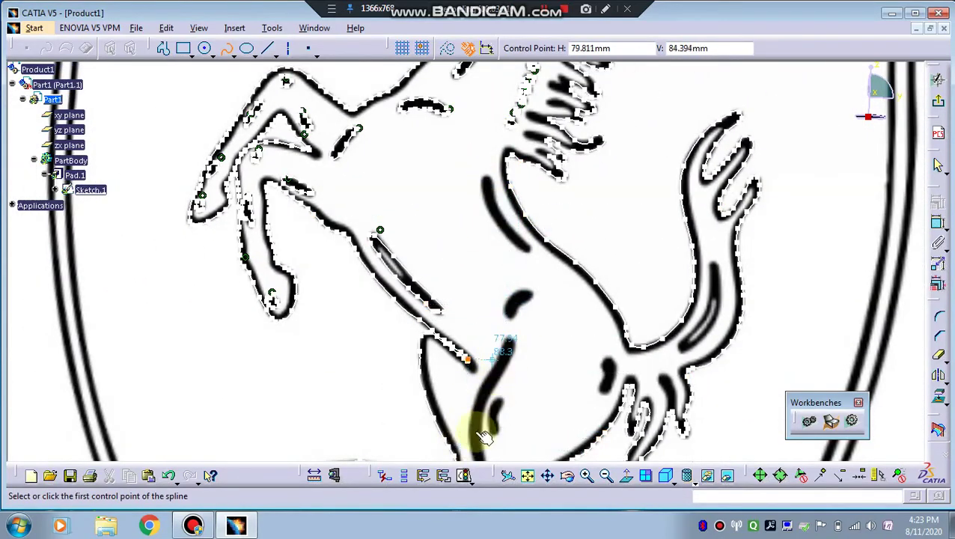
{"action": "mouse_move", "coordinate": [501, 233]}
{"action": "middle_mouse_down"}
{"action": "mouse_move", "coordinate": [497, 271]}
{"action": "mouse_move", "coordinate": [440, 56]}
{"action": "middle_mouse_up"}
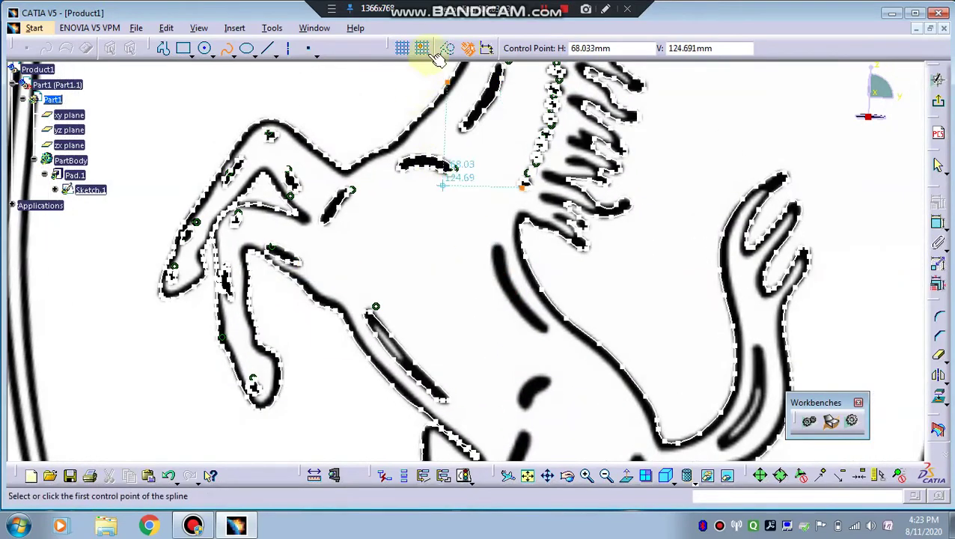
{"action": "middle_click_drag", "start_coordinate": [547, 16], "coordinate": [464, 208]}
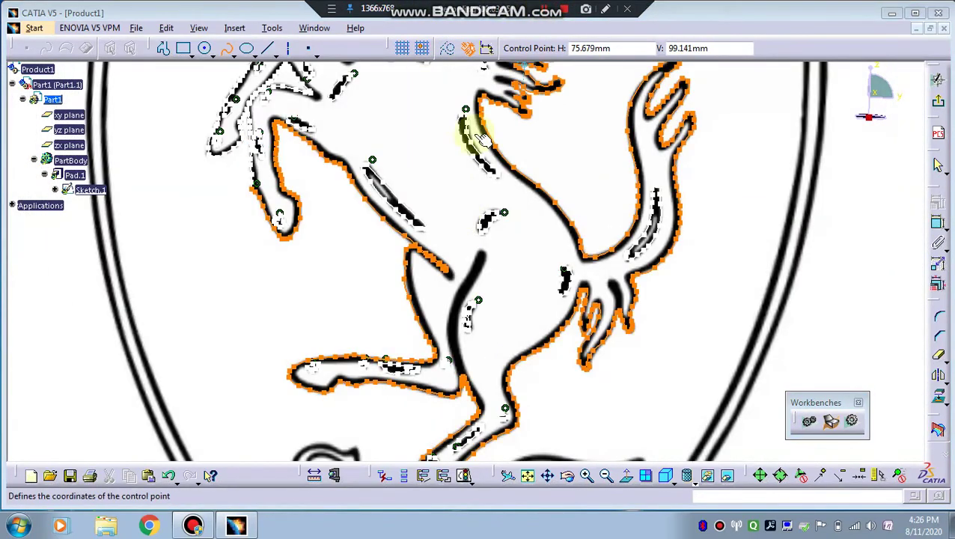
{"action": "middle_click_drag", "start_coordinate": [639, 255], "coordinate": [507, 213]}
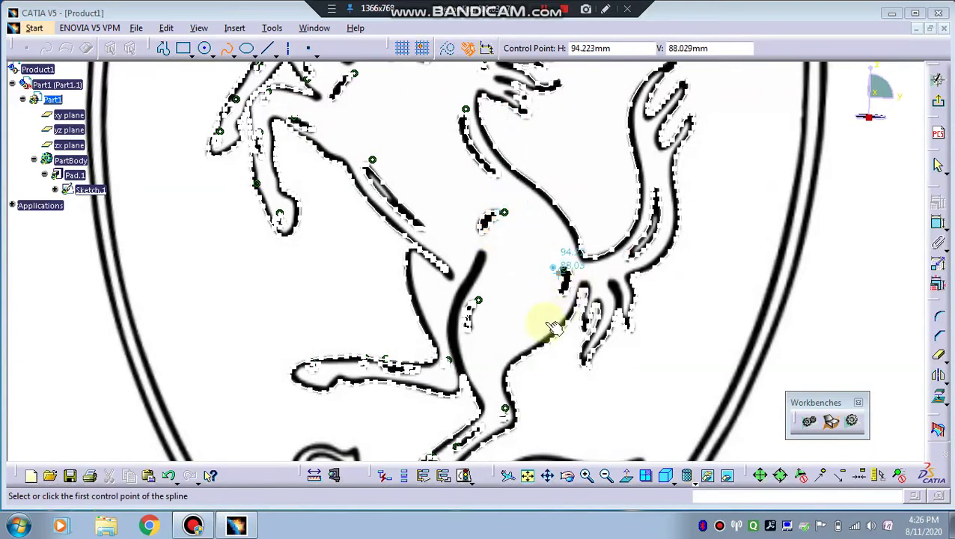
{"action": "left_click", "coordinate": [228, 54]}
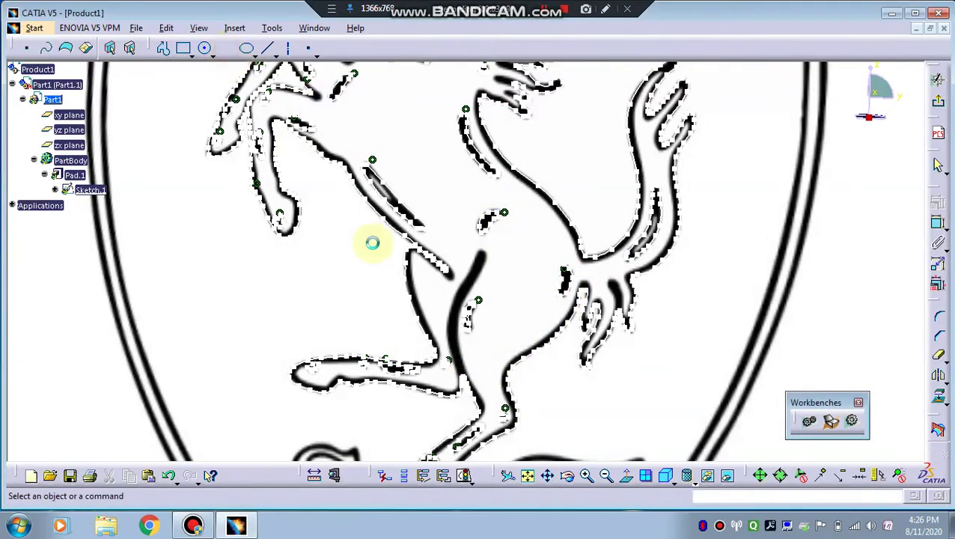
{"action": "mouse_move", "coordinate": [529, 315]}
{"action": "middle_mouse_down"}
{"action": "mouse_move", "coordinate": [531, 241]}
{"action": "mouse_move", "coordinate": [556, 202]}
{"action": "mouse_move", "coordinate": [486, 405]}
{"action": "middle_mouse_up"}
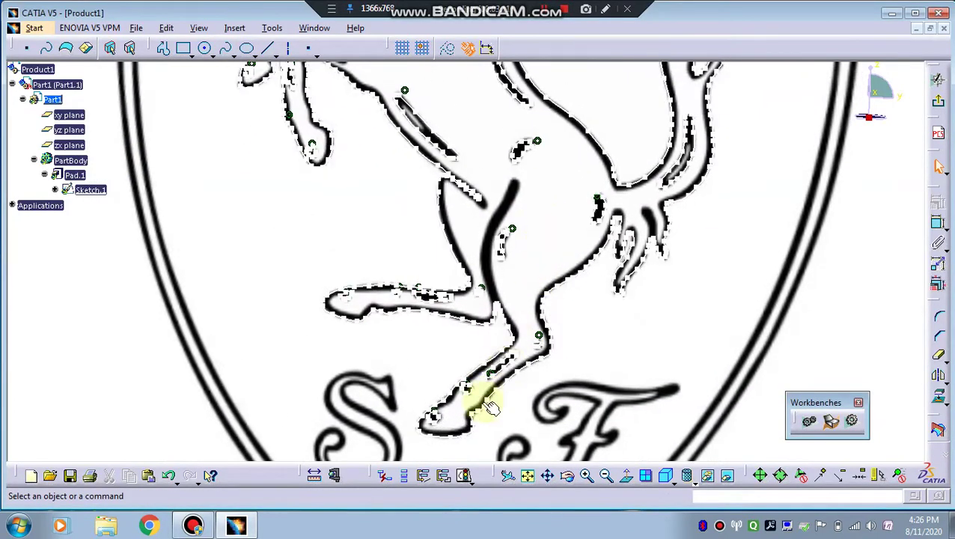
{"action": "mouse_move", "coordinate": [548, 202]}
{"action": "middle_mouse_down"}
{"action": "mouse_move", "coordinate": [541, 234]}
{"action": "mouse_move", "coordinate": [530, 164]}
{"action": "mouse_move", "coordinate": [569, 251]}
{"action": "mouse_move", "coordinate": [571, 351]}
{"action": "mouse_move", "coordinate": [558, 302]}
{"action": "mouse_move", "coordinate": [561, 360]}
{"action": "middle_mouse_up"}
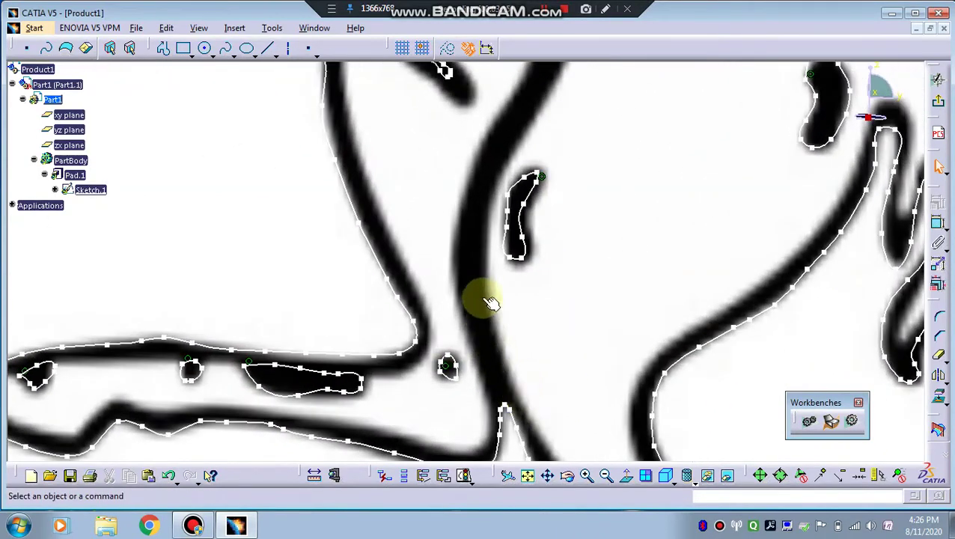
{"action": "mouse_move", "coordinate": [524, 404]}
{"action": "middle_mouse_down"}
{"action": "mouse_move", "coordinate": [533, 337]}
{"action": "mouse_move", "coordinate": [520, 277]}
{"action": "mouse_move", "coordinate": [520, 316]}
{"action": "middle_mouse_up"}
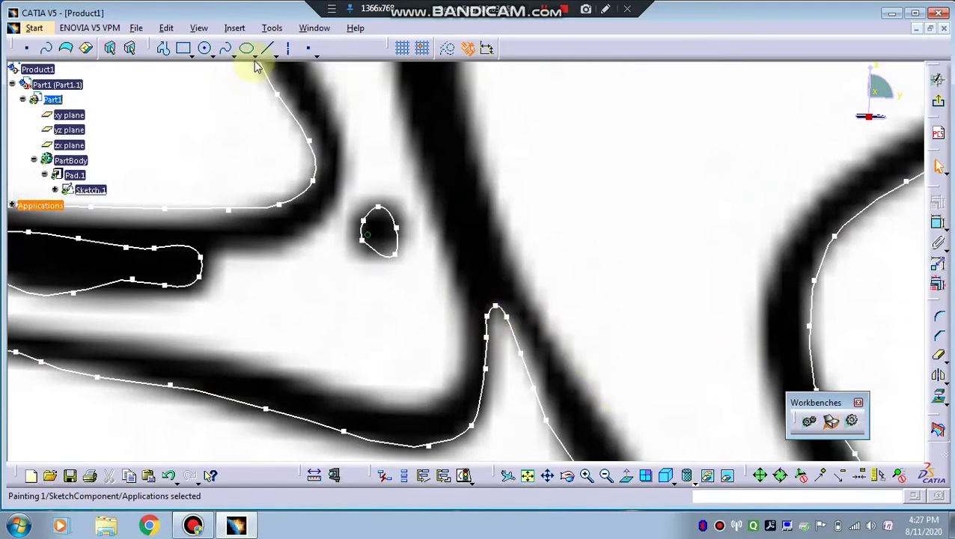
- Start a spline at the notch between the hind legs and trace the tail-side edge of the long thigh crease toward its upper end
{"action": "left_click", "coordinate": [226, 49]}
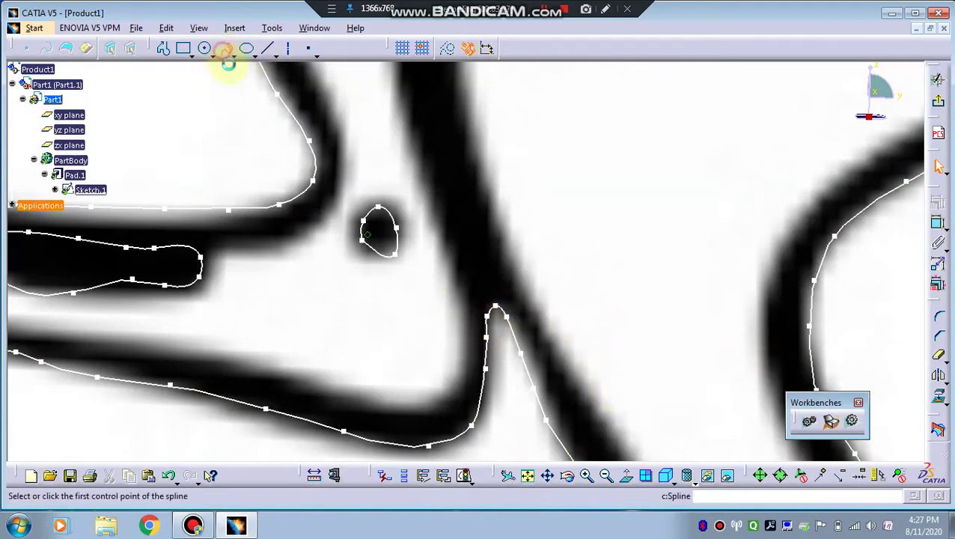
{"action": "left_click", "coordinate": [495, 307]}
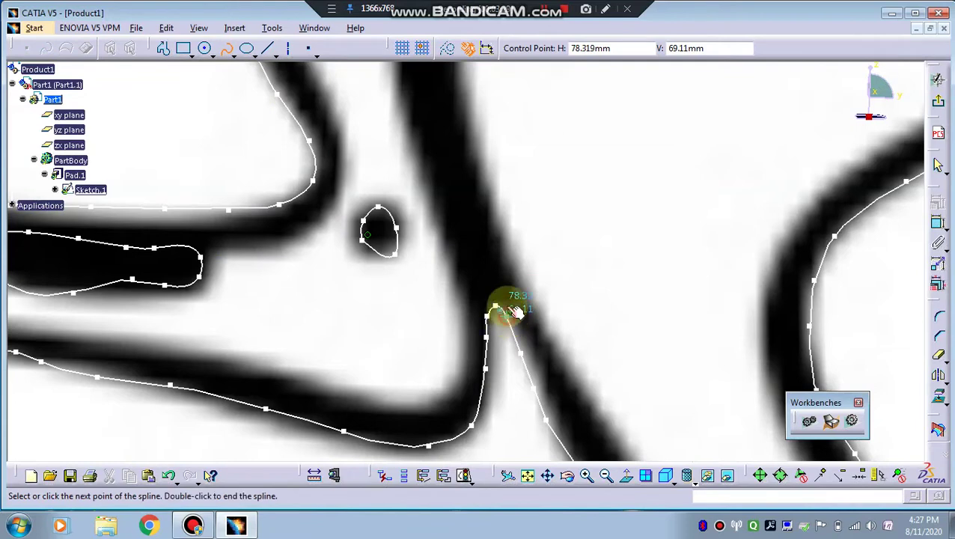
{"action": "left_click", "coordinate": [494, 266]}
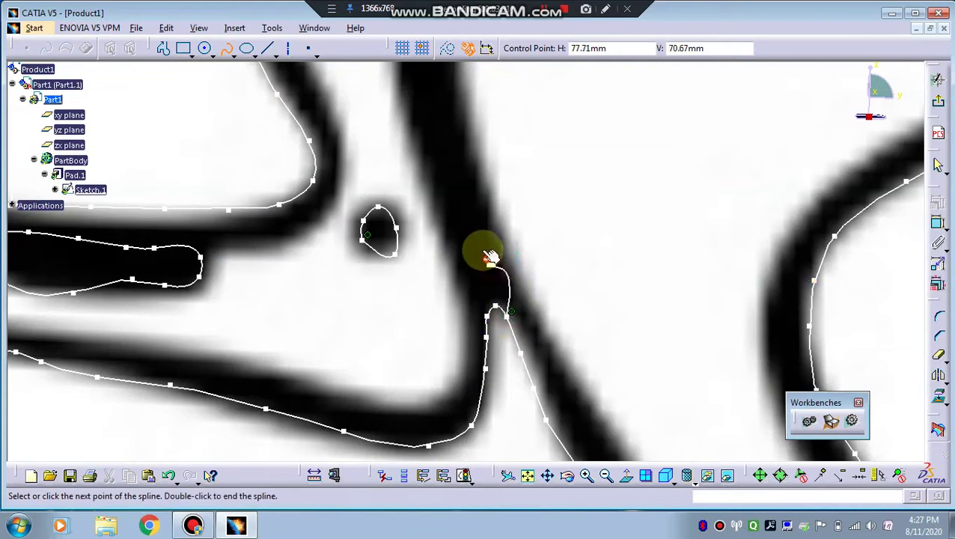
{"action": "middle_click_drag", "start_coordinate": [468, 247], "coordinate": [487, 318]}
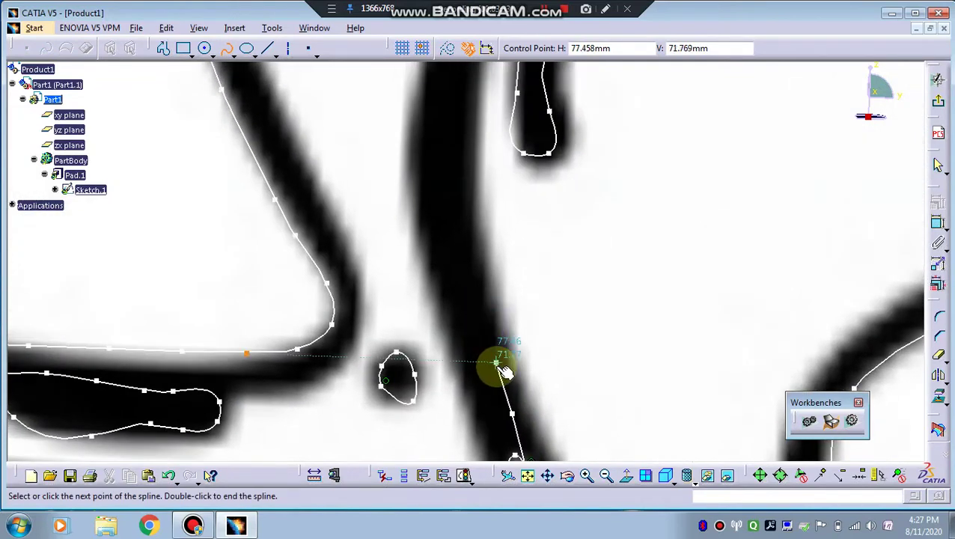
{"action": "left_click", "coordinate": [495, 376]}
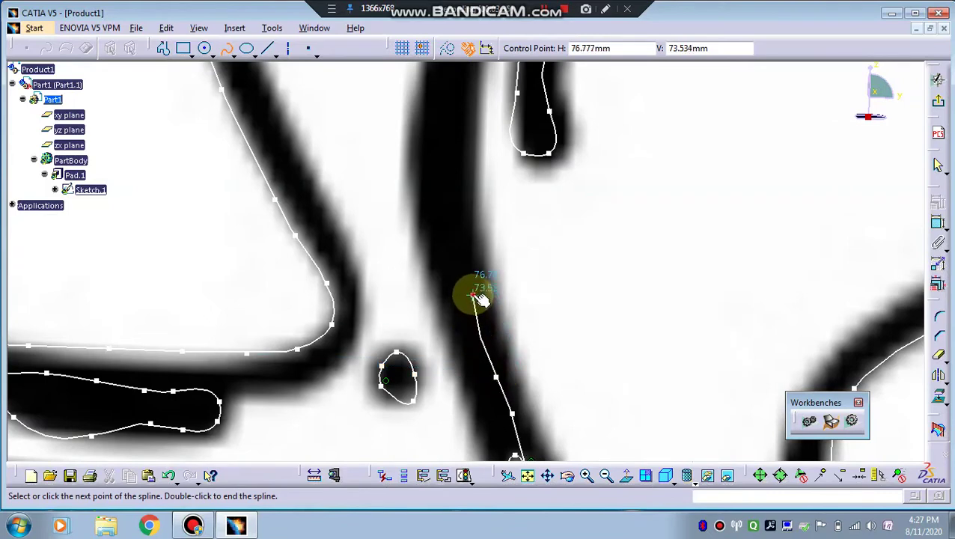
{"action": "left_click", "coordinate": [473, 295]}
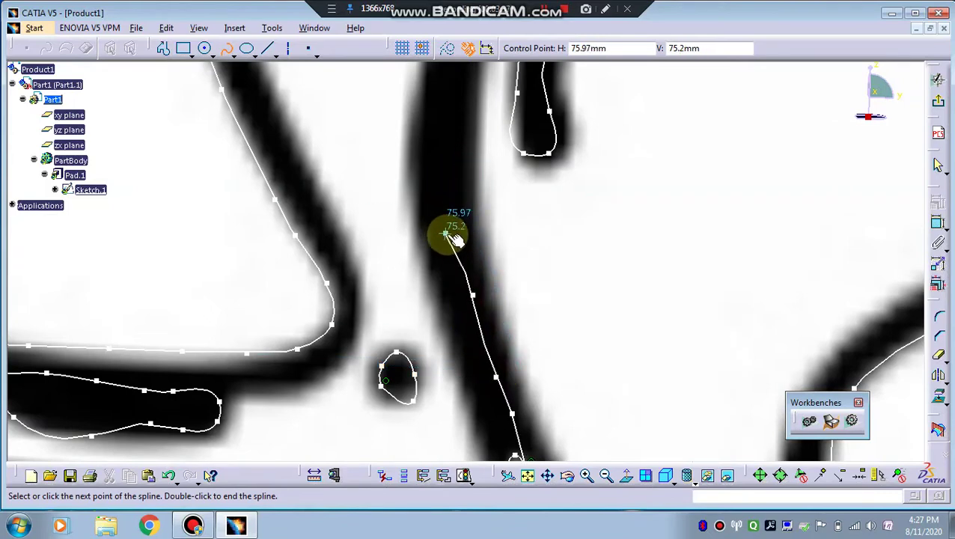
{"action": "left_click", "coordinate": [458, 230]}
{"action": "middle_click_drag", "start_coordinate": [465, 181], "coordinate": [454, 342]}
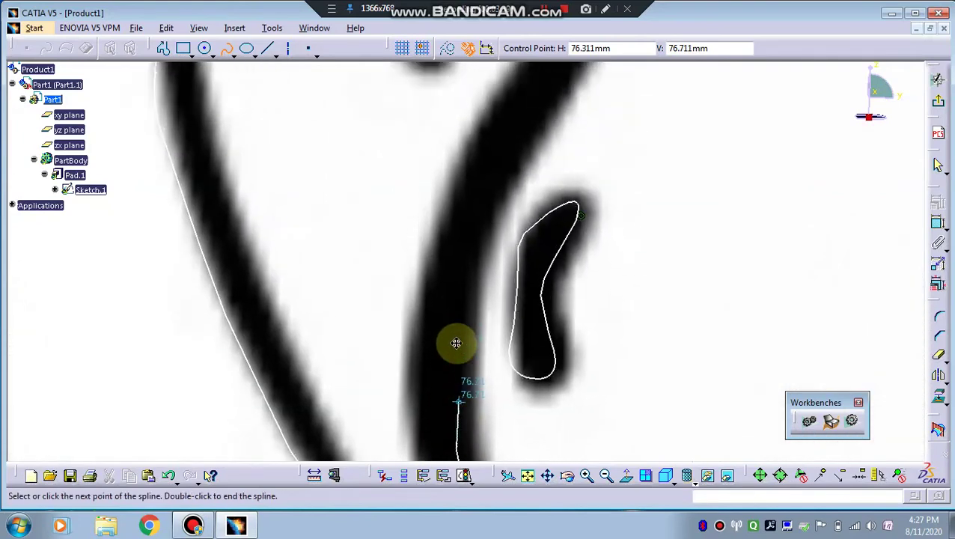
{"action": "left_click", "coordinate": [462, 319]}
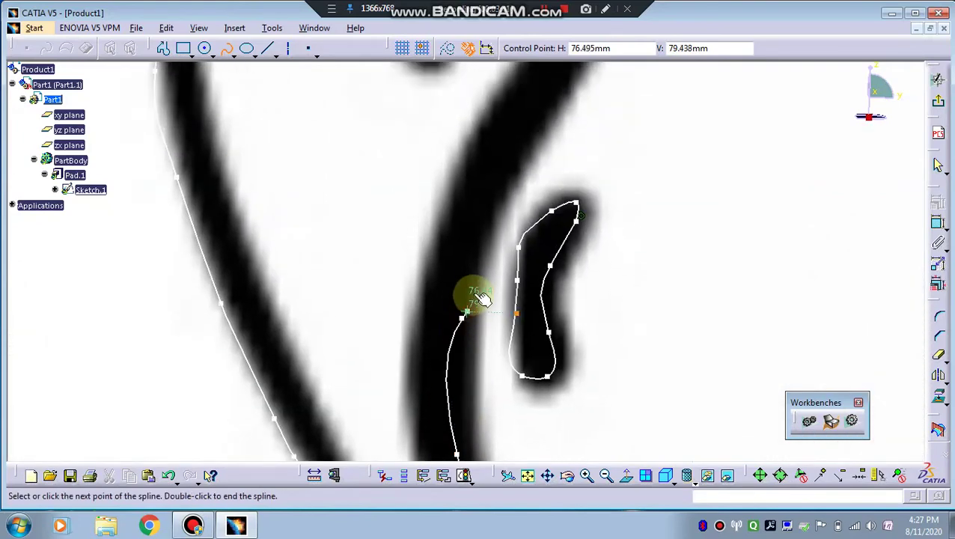
{"action": "left_click", "coordinate": [486, 205]}
{"action": "mouse_move", "coordinate": [487, 206]}
{"action": "middle_mouse_down"}
{"action": "mouse_move", "coordinate": [444, 356]}
{"action": "mouse_move", "coordinate": [466, 342]}
{"action": "middle_mouse_up"}
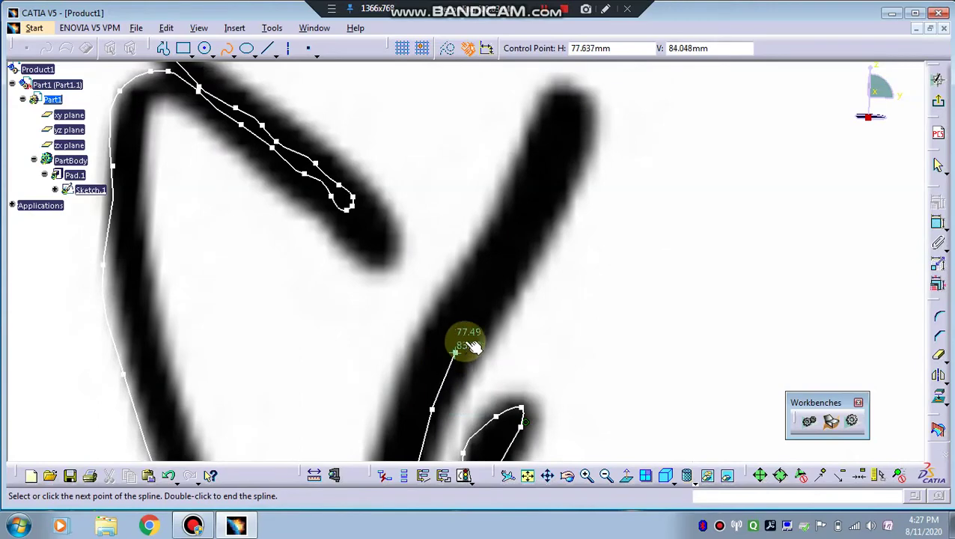
{"action": "left_click", "coordinate": [488, 305]}
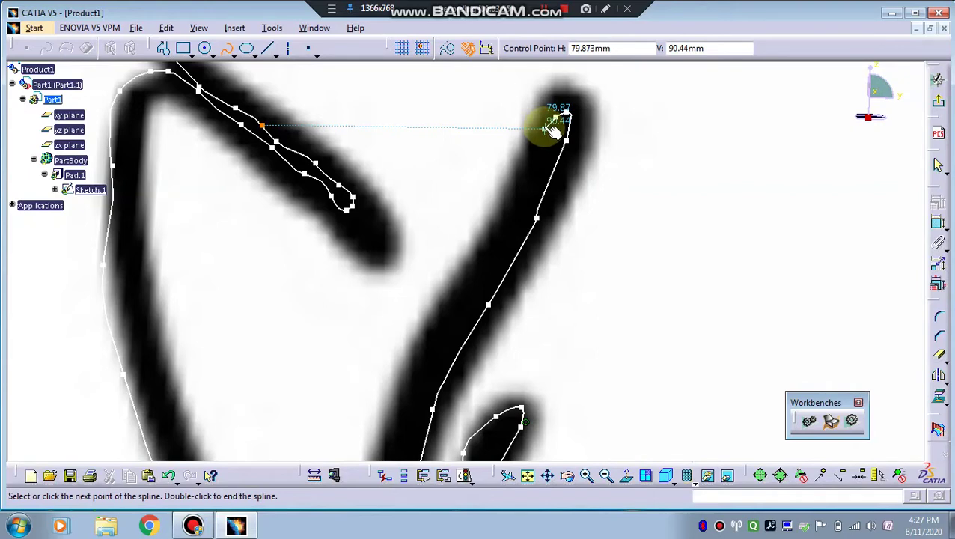
- Continue the spline down the belly-side edge of the thigh crease and end it on the other side of the notch
{"action": "left_click", "coordinate": [544, 128]}
{"action": "left_click", "coordinate": [537, 146]}
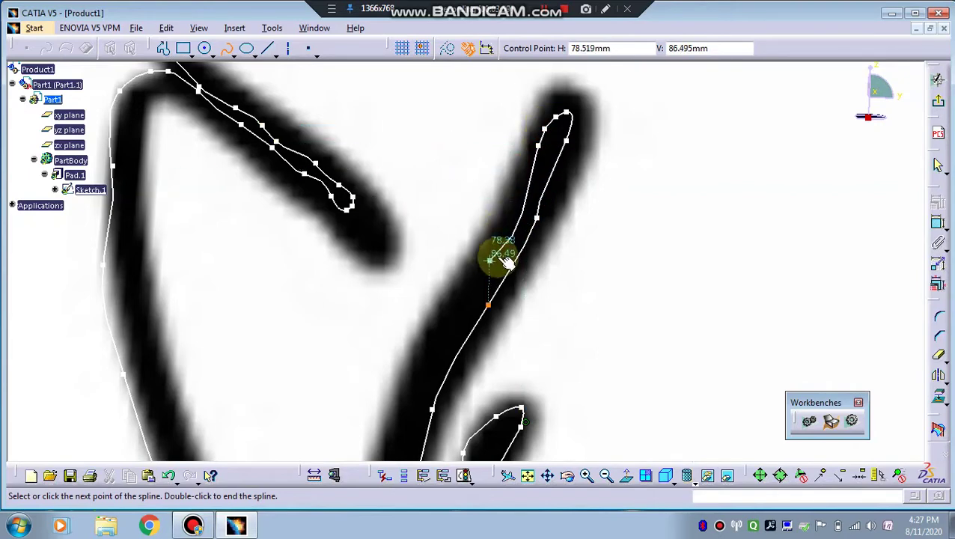
{"action": "left_click", "coordinate": [520, 201]}
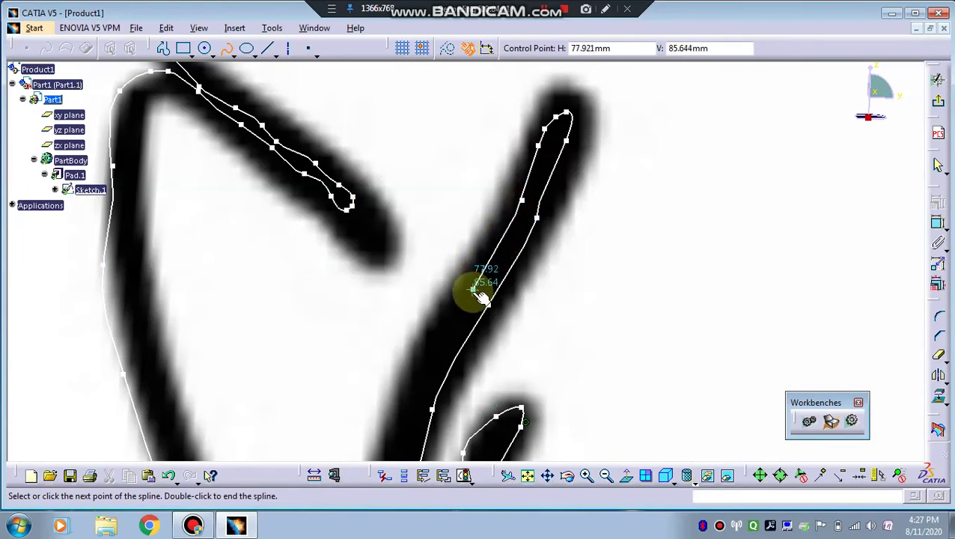
{"action": "middle_click_drag", "start_coordinate": [423, 375], "coordinate": [473, 185]}
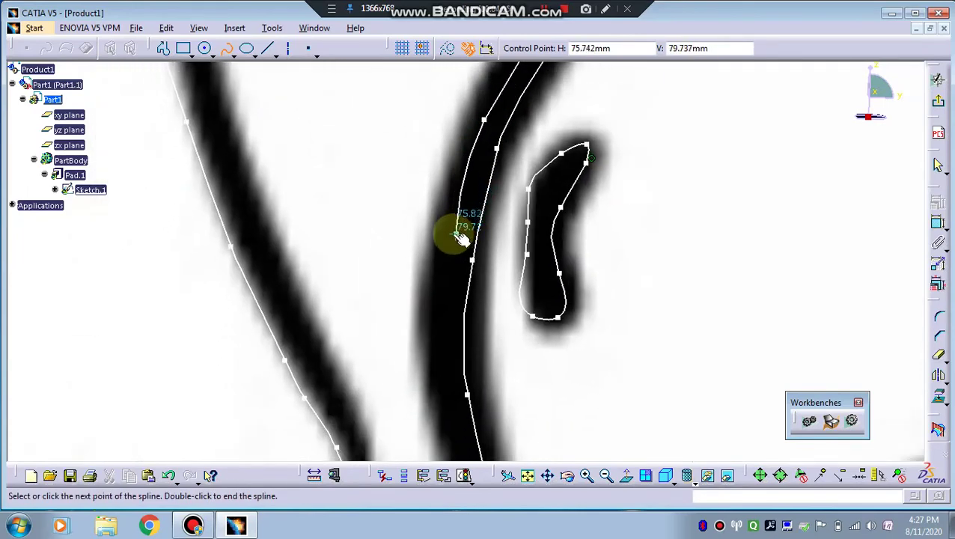
{"action": "middle_click_drag", "start_coordinate": [443, 335], "coordinate": [429, 189]}
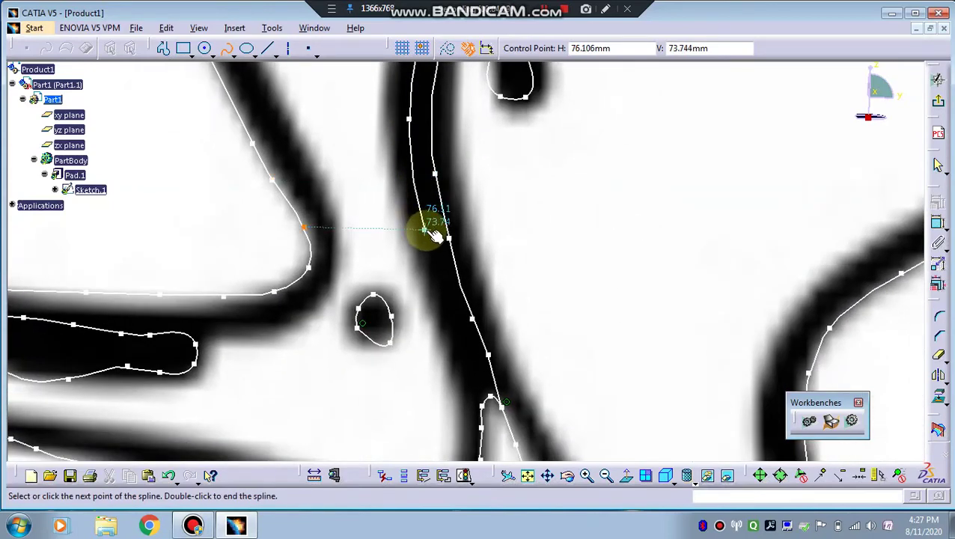
{"action": "left_click", "coordinate": [428, 229]}
{"action": "middle_click_drag", "start_coordinate": [454, 305], "coordinate": [460, 224]}
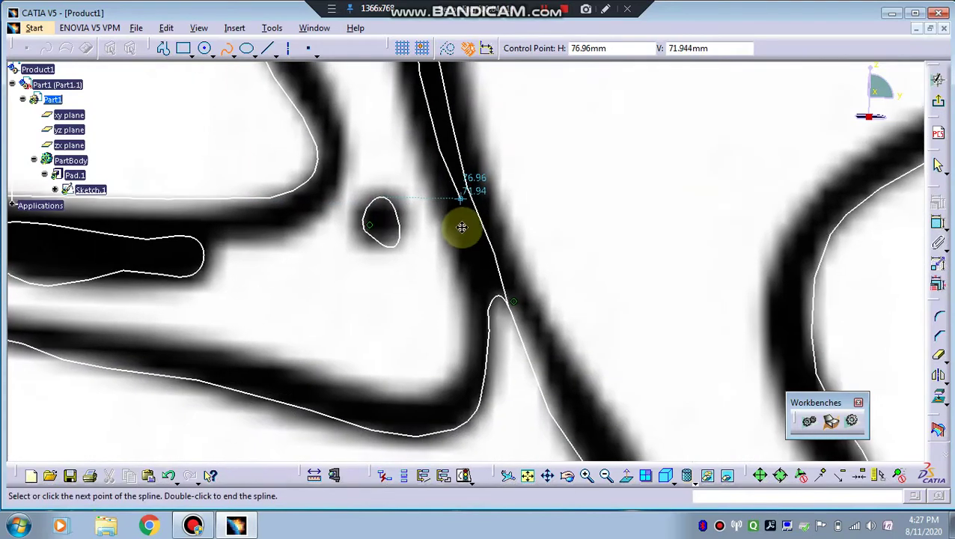
{"action": "left_click", "coordinate": [499, 255]}
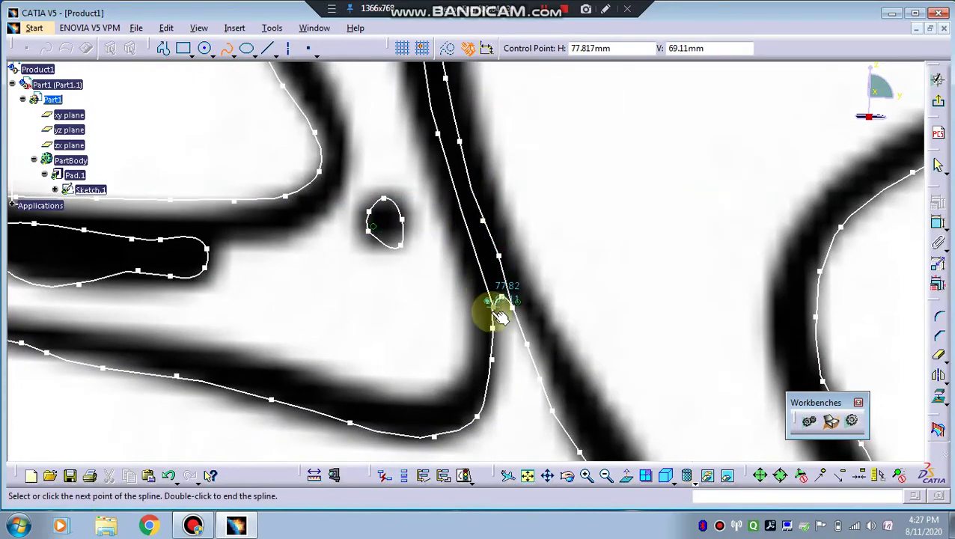
{"action": "double_click", "coordinate": [499, 316]}
- Quick Trim the short rounded outline piece between the thigh crease spline's two ends
{"action": "middle_click_drag", "start_coordinate": [522, 347], "coordinate": [497, 306]}
{"action": "left_click", "coordinate": [590, 309]}
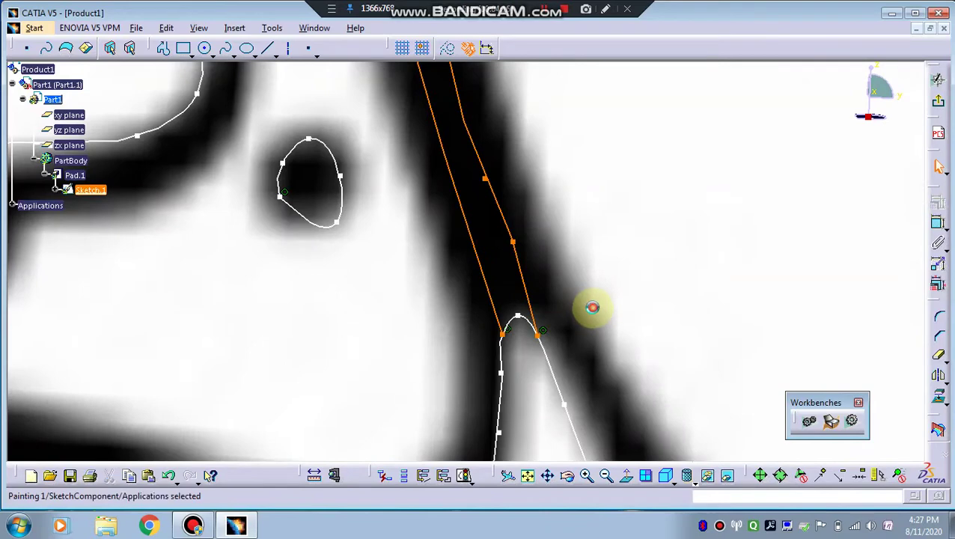
{"action": "left_click", "coordinate": [937, 357]}
{"action": "left_click", "coordinate": [516, 321]}
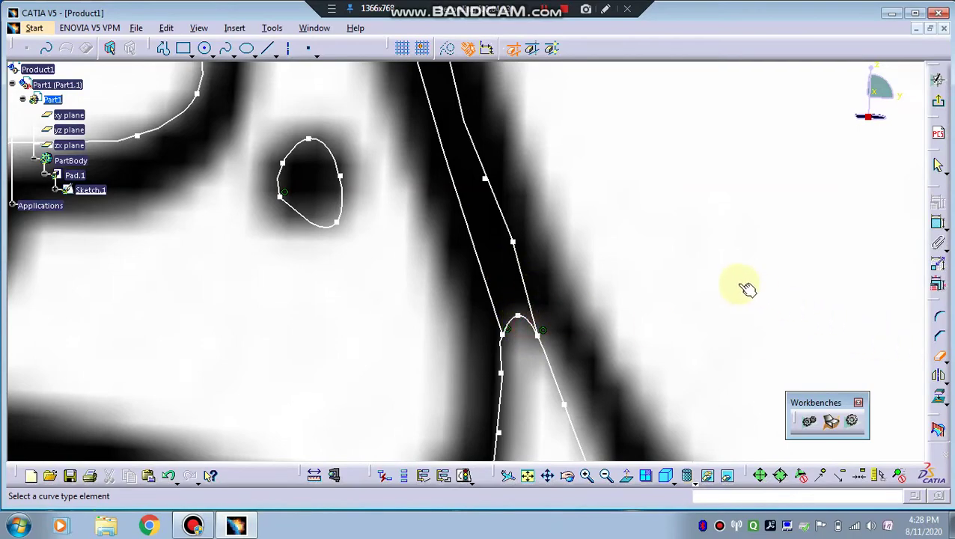
{"action": "mouse_move", "coordinate": [741, 286]}
{"action": "middle_mouse_down"}
{"action": "mouse_move", "coordinate": [708, 239]}
{"action": "mouse_move", "coordinate": [736, 331]}
{"action": "mouse_move", "coordinate": [736, 375]}
{"action": "mouse_move", "coordinate": [490, 234]}
{"action": "mouse_move", "coordinate": [496, 288]}
{"action": "mouse_move", "coordinate": [497, 188]}
{"action": "mouse_move", "coordinate": [479, 337]}
{"action": "mouse_move", "coordinate": [605, 339]}
{"action": "middle_mouse_up"}
- Start a spline at the notch in the hair tufts below the tail and trace one edge of the finger-shaped marking to its tip
{"action": "mouse_move", "coordinate": [458, 288]}
{"action": "middle_mouse_down"}
{"action": "mouse_move", "coordinate": [394, 226]}
{"action": "mouse_move", "coordinate": [420, 241]}
{"action": "middle_mouse_up"}
{"action": "mouse_move", "coordinate": [565, 355]}
{"action": "middle_mouse_down"}
{"action": "mouse_move", "coordinate": [529, 336]}
{"action": "mouse_move", "coordinate": [497, 273]}
{"action": "mouse_move", "coordinate": [558, 315]}
{"action": "mouse_move", "coordinate": [459, 244]}
{"action": "mouse_move", "coordinate": [436, 180]}
{"action": "middle_mouse_up"}
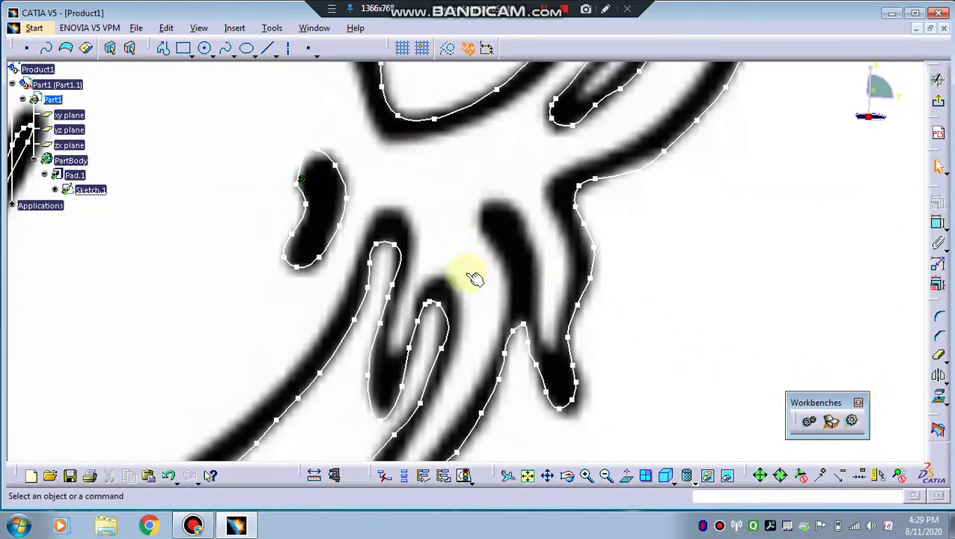
{"action": "left_click", "coordinate": [227, 50]}
{"action": "middle_click_drag", "start_coordinate": [517, 325], "coordinate": [474, 271]}
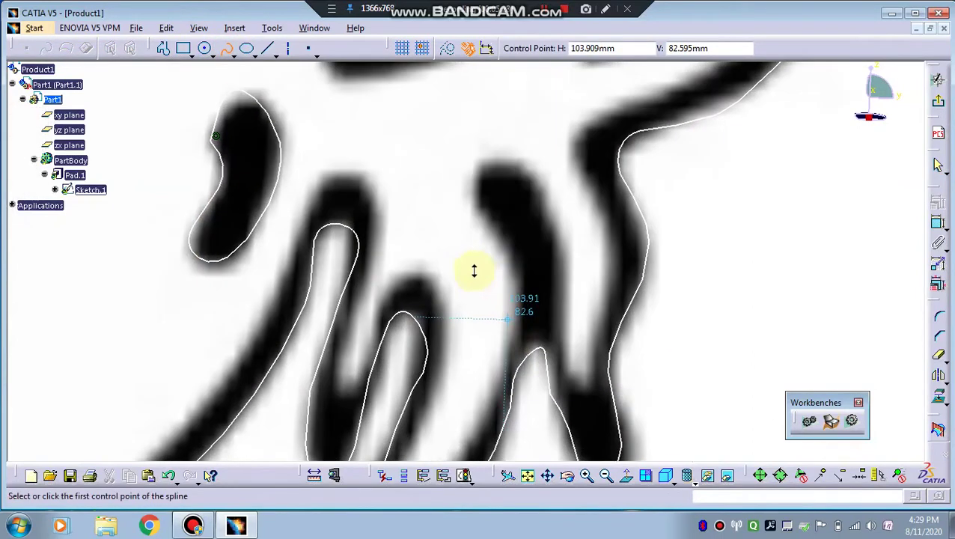
{"action": "left_click", "coordinate": [529, 352]}
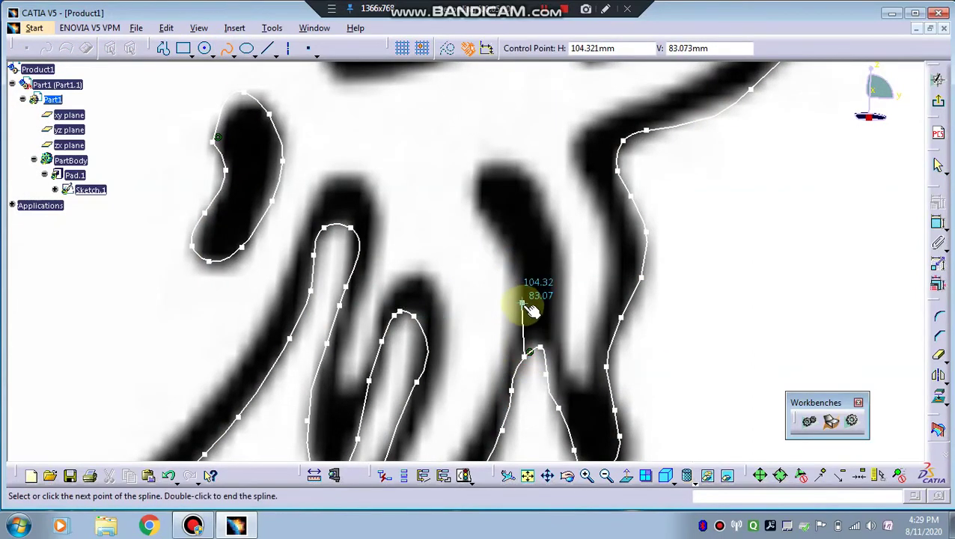
{"action": "left_click", "coordinate": [530, 324]}
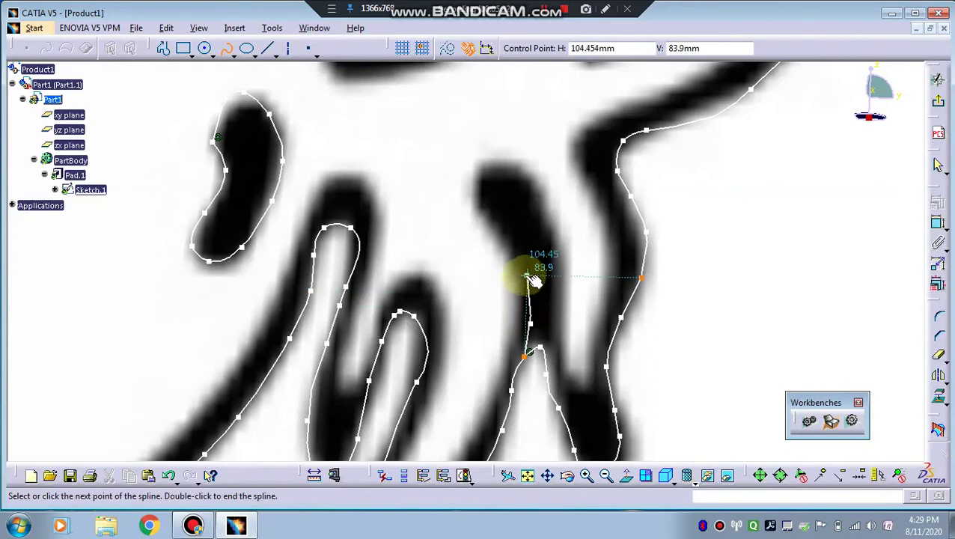
{"action": "left_click", "coordinate": [527, 267]}
{"action": "left_click", "coordinate": [494, 216]}
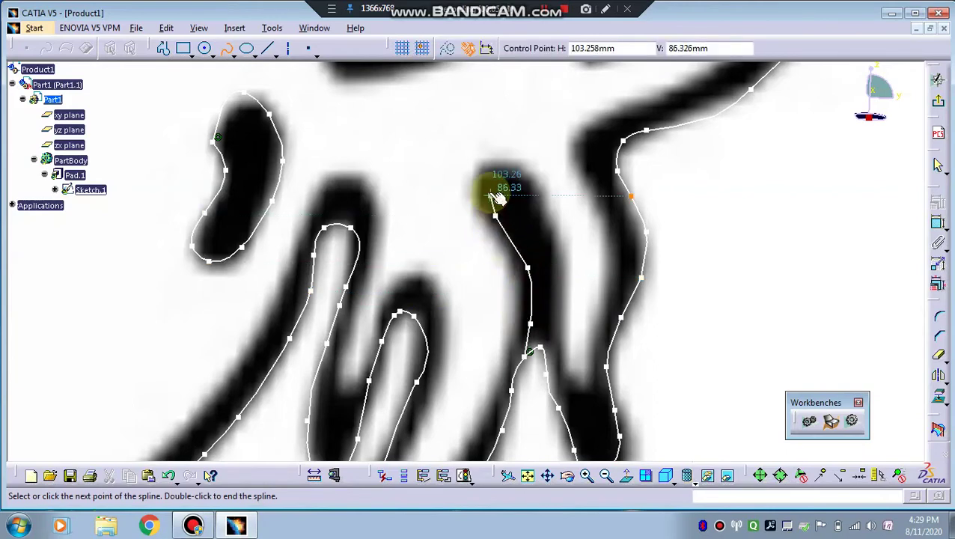
{"action": "left_click", "coordinate": [496, 183]}
- Continue the spline down the opposite edge of the finger-shaped marking and end it on the outline beside the notch
{"action": "left_click", "coordinate": [518, 196]}
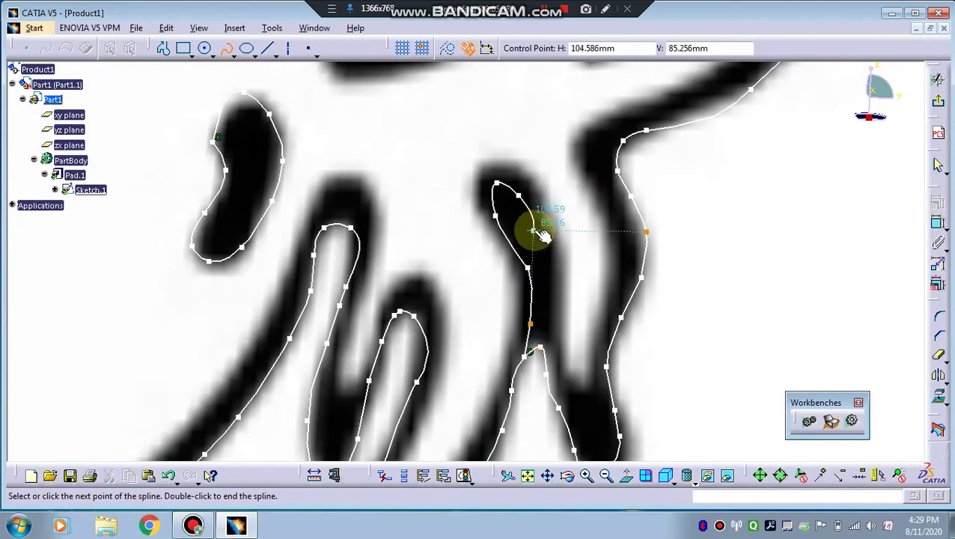
{"action": "left_click", "coordinate": [536, 230]}
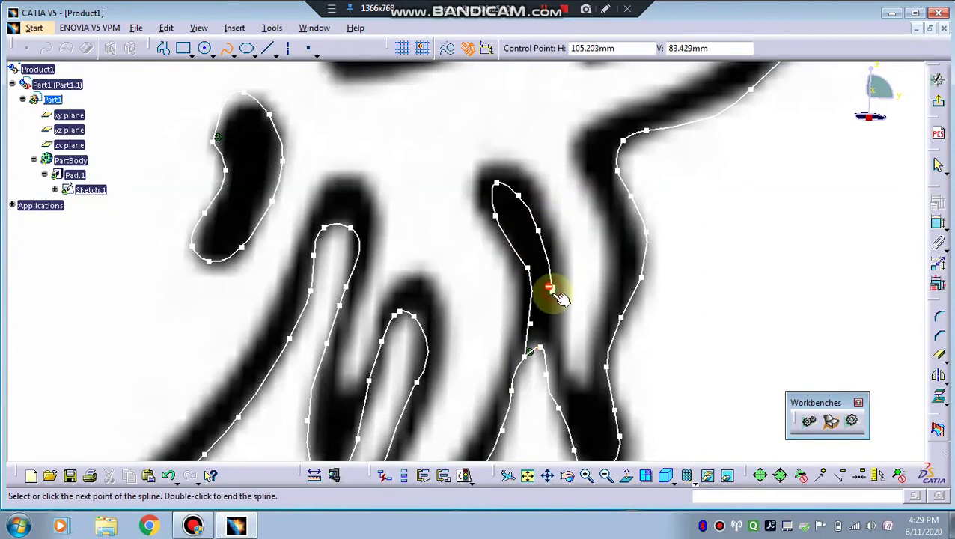
{"action": "left_click", "coordinate": [553, 288]}
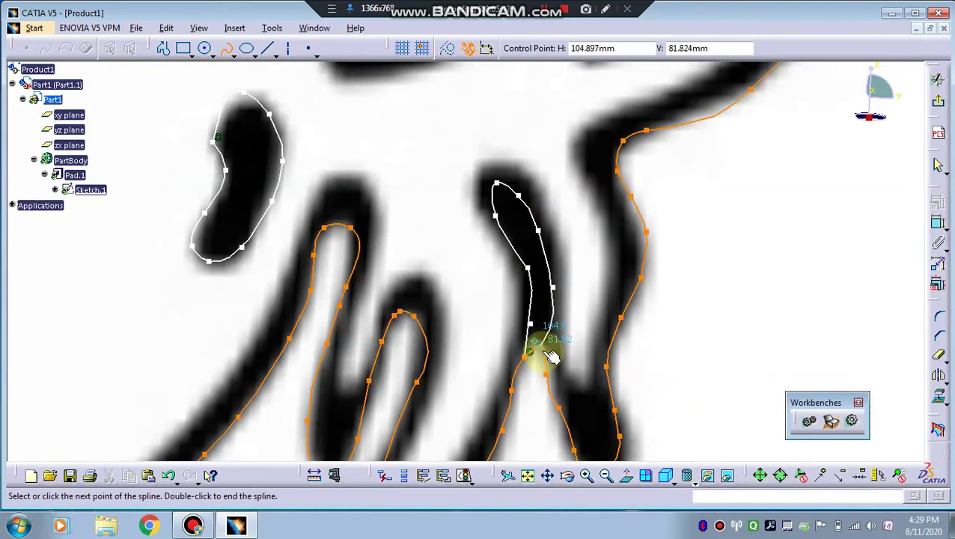
{"action": "left_click", "coordinate": [554, 362]}
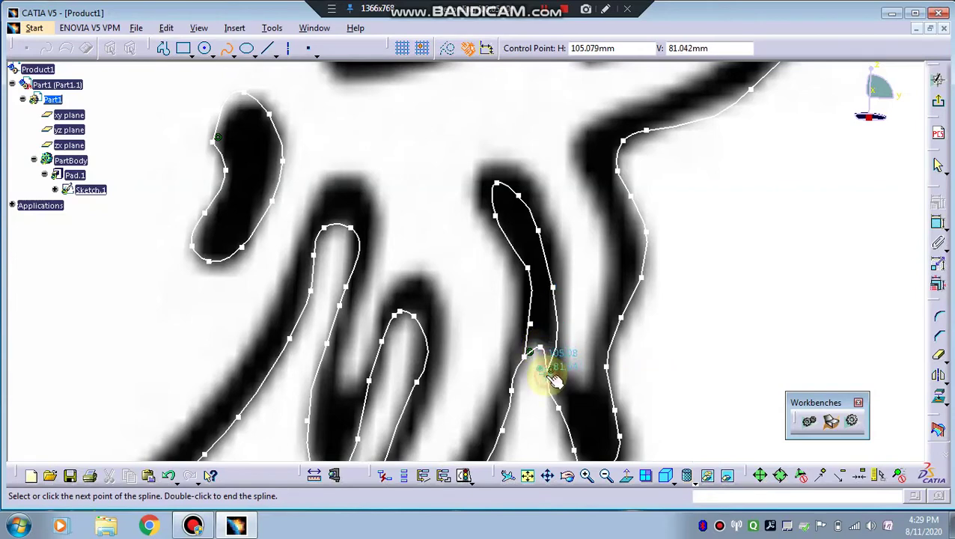
{"action": "double_click", "coordinate": [243, 87]}
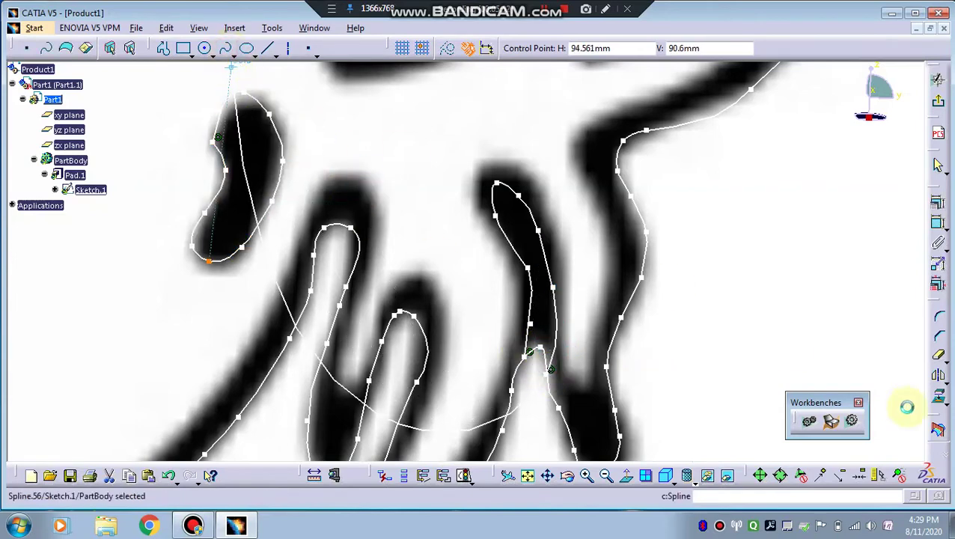
- Quick Trim the short outline arc between the finger-shaped marking's two spline ends
{"action": "left_click", "coordinate": [940, 360]}
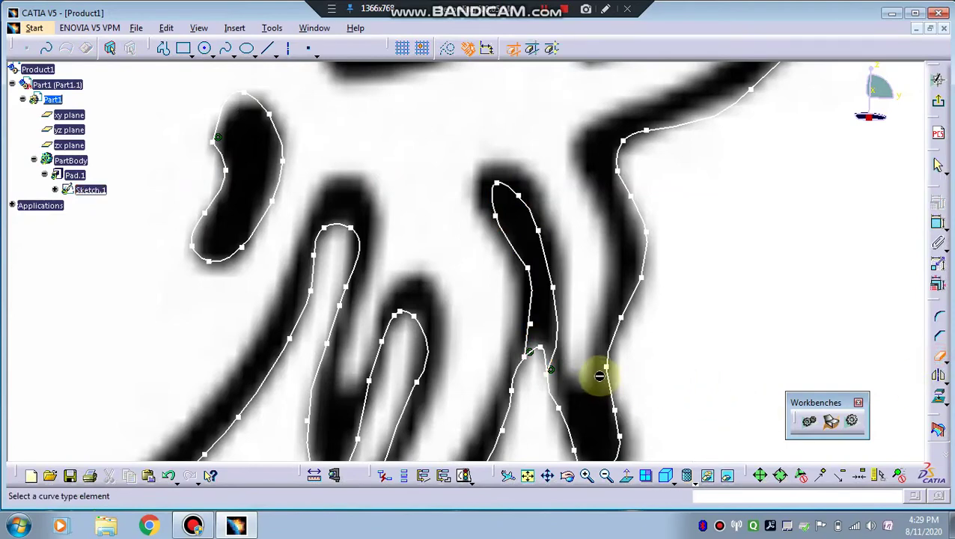
{"action": "scroll", "coordinate": [588, 352], "scroll_direction": "up", "scroll_amount": 4}
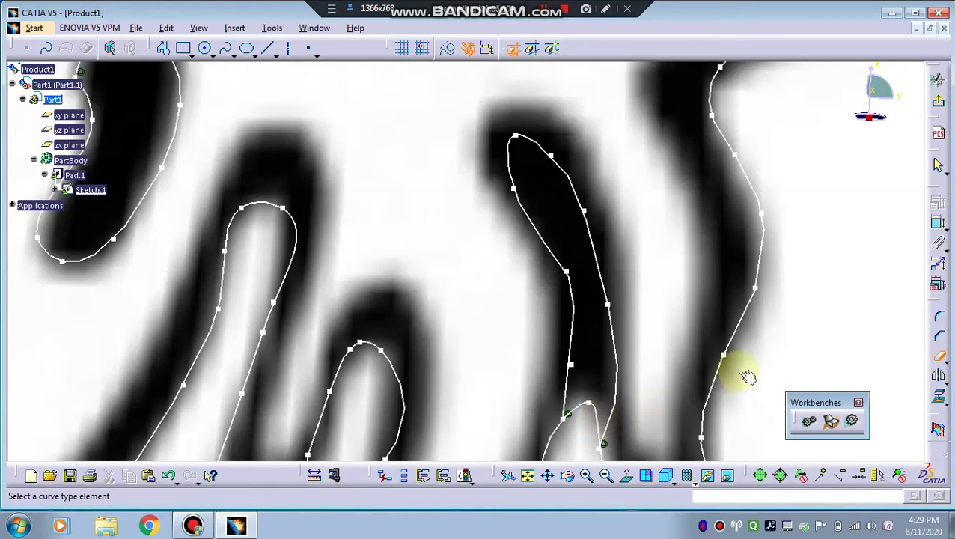
{"action": "key", "text": "Escape"}
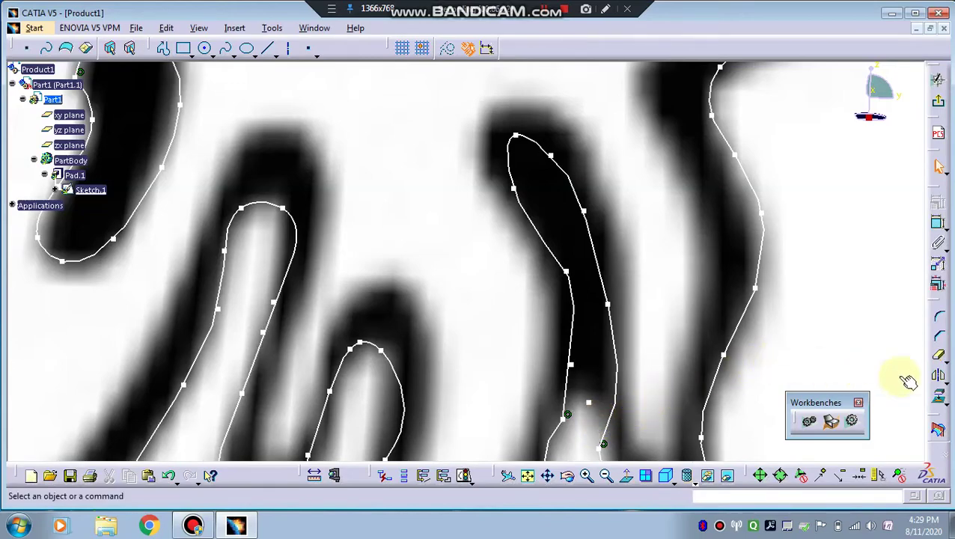
- Exit the sketch so the horse pad updates with the traced outline and markings
{"action": "mouse_move", "coordinate": [910, 360]}
{"action": "middle_mouse_down"}
{"action": "mouse_move", "coordinate": [827, 330]}
{"action": "mouse_move", "coordinate": [842, 466]}
{"action": "mouse_move", "coordinate": [496, 377]}
{"action": "mouse_move", "coordinate": [510, 413]}
{"action": "mouse_move", "coordinate": [452, 356]}
{"action": "mouse_move", "coordinate": [516, 423]}
{"action": "middle_mouse_up"}
{"action": "middle_click_drag", "start_coordinate": [330, 337], "coordinate": [364, 348]}
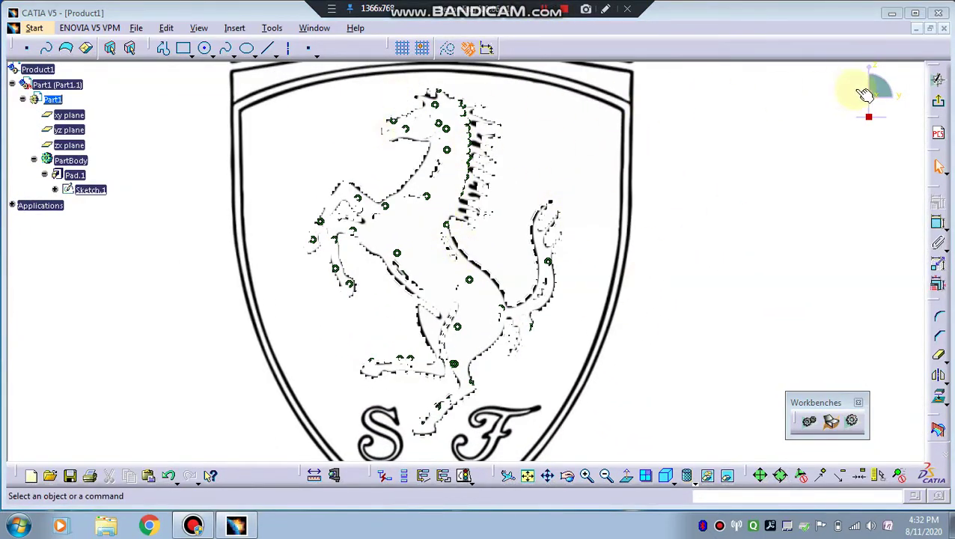
{"action": "left_click", "coordinate": [940, 105]}
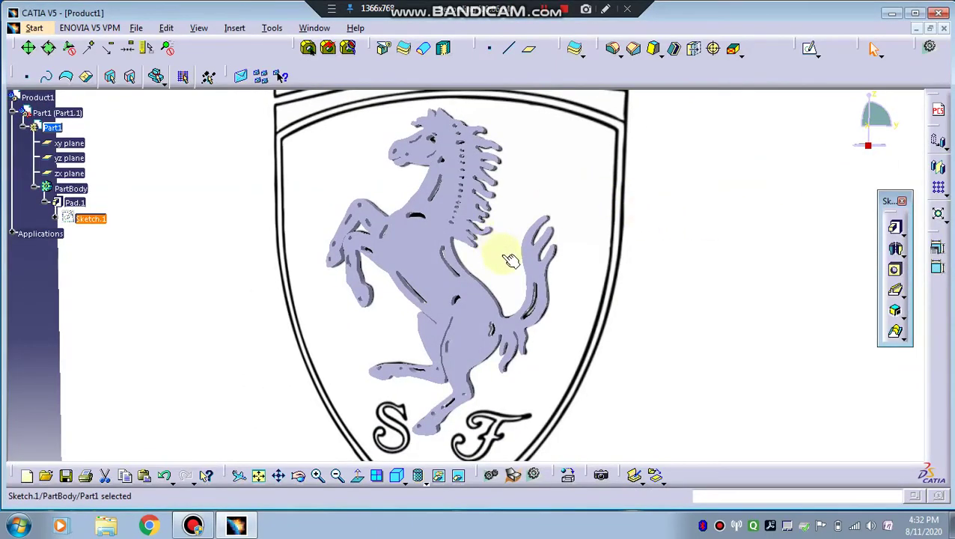
- Hide the Ferrari logo image and inspect the solid horse from another side
{"action": "mouse_move", "coordinate": [509, 260]}
{"action": "middle_mouse_down"}
{"action": "mouse_move", "coordinate": [561, 251]}
{"action": "mouse_move", "coordinate": [483, 219]}
{"action": "mouse_move", "coordinate": [511, 273]}
{"action": "mouse_move", "coordinate": [486, 206]}
{"action": "middle_mouse_up"}
{"action": "right_click", "coordinate": [614, 243]}
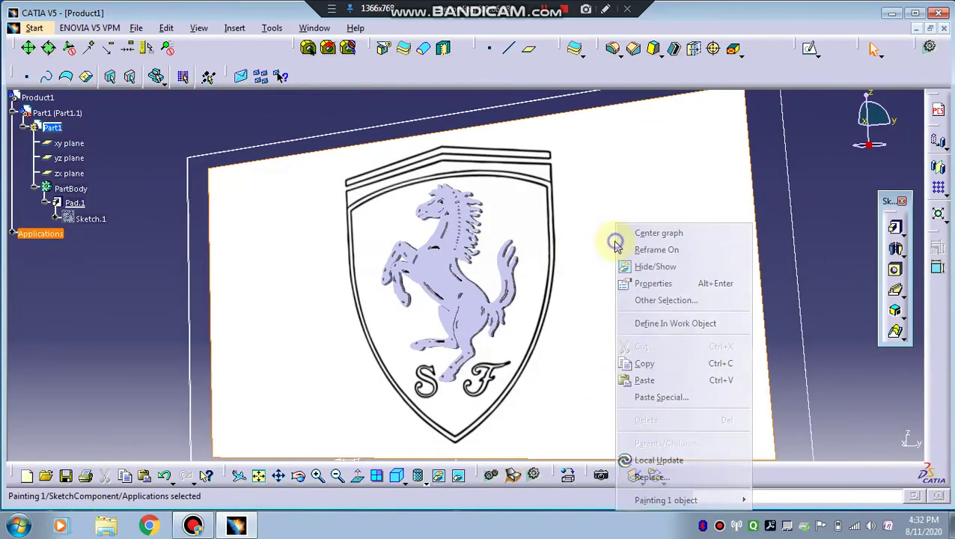
{"action": "left_click", "coordinate": [632, 266]}
{"action": "mouse_move", "coordinate": [508, 264]}
{"action": "middle_mouse_down"}
{"action": "mouse_move", "coordinate": [528, 274]}
{"action": "mouse_move", "coordinate": [250, 270]}
{"action": "middle_mouse_up"}
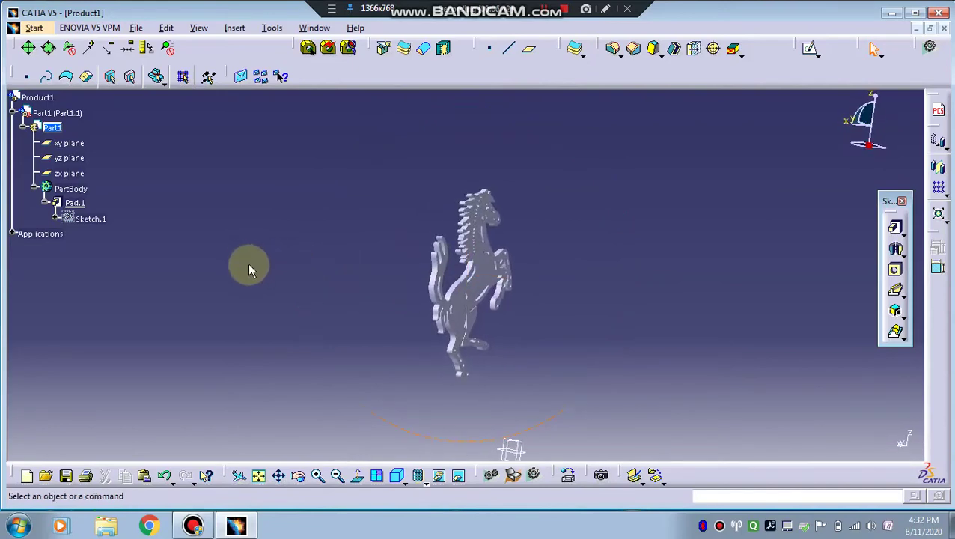
- Cut a 1 mm deep Pocket from the horse's front face, using the X axis as the direction
{"action": "left_click", "coordinate": [486, 271]}
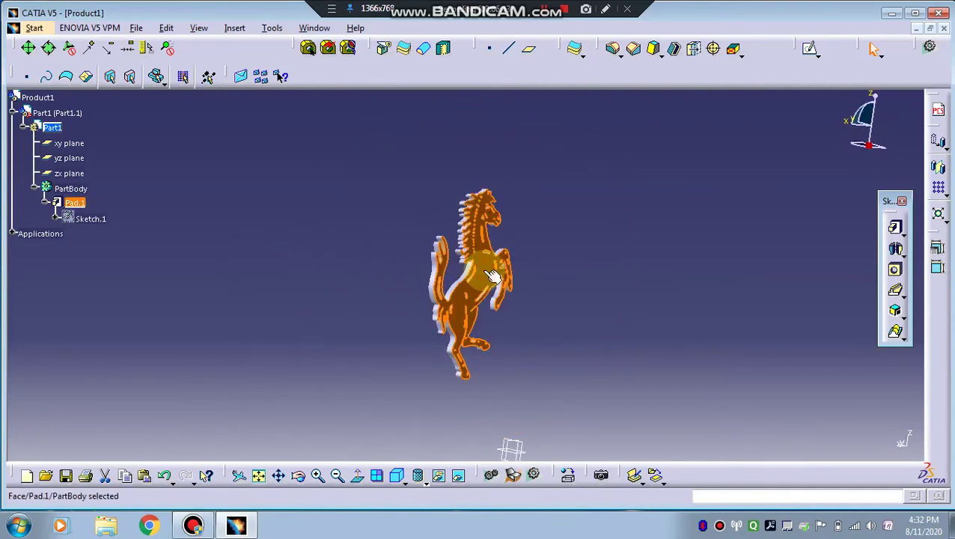
{"action": "left_click", "coordinate": [901, 251]}
{"action": "left_click", "coordinate": [874, 249]}
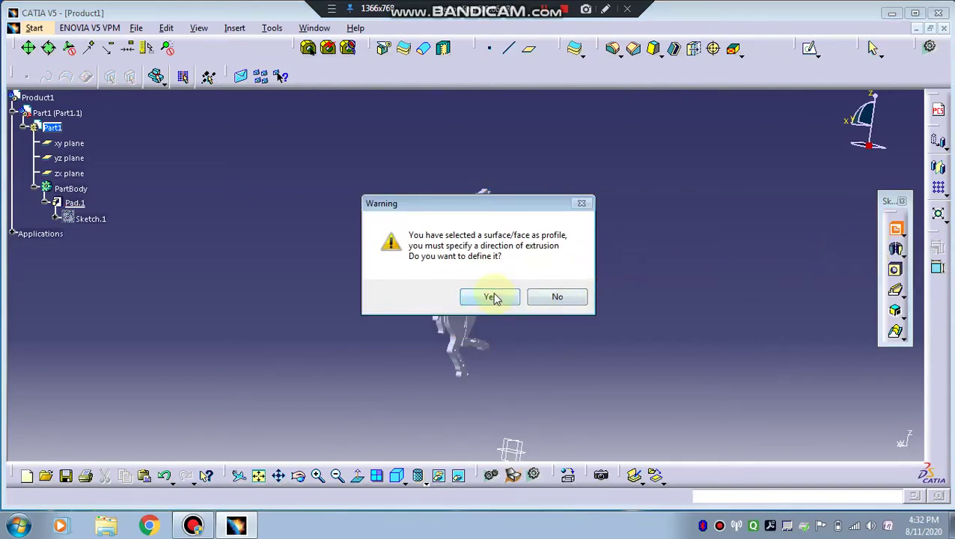
{"action": "left_click", "coordinate": [489, 297]}
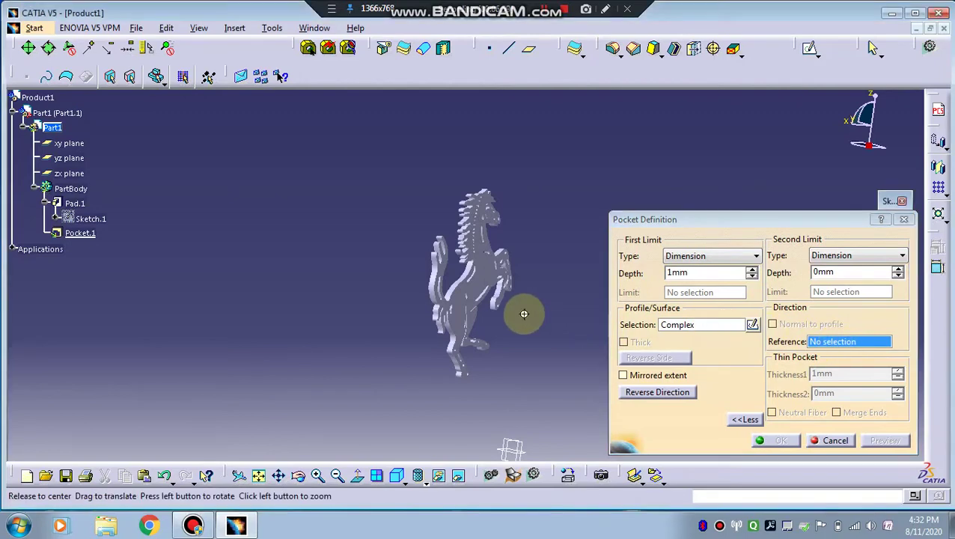
{"action": "middle_click_drag", "start_coordinate": [523, 314], "coordinate": [595, 322]}
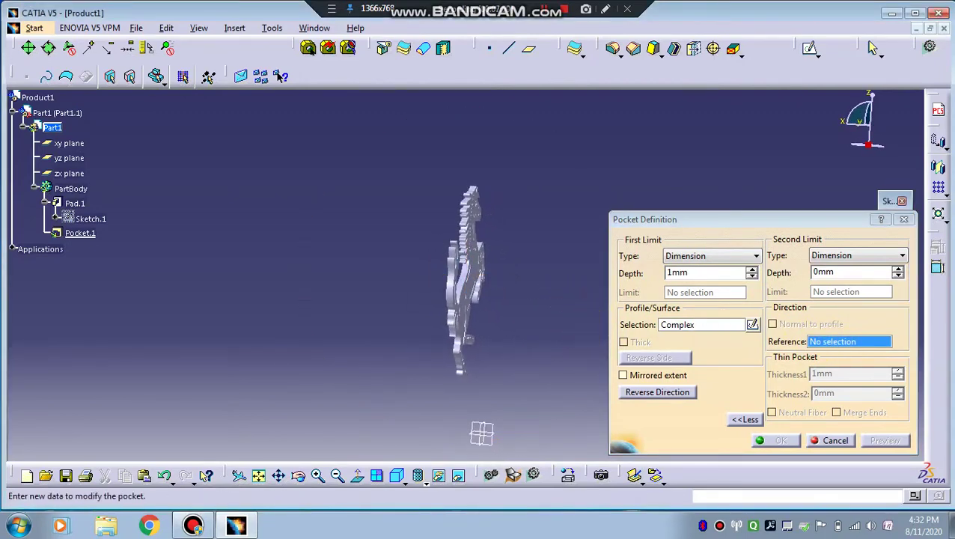
{"action": "right_click", "coordinate": [853, 342]}
{"action": "left_click", "coordinate": [861, 365]}
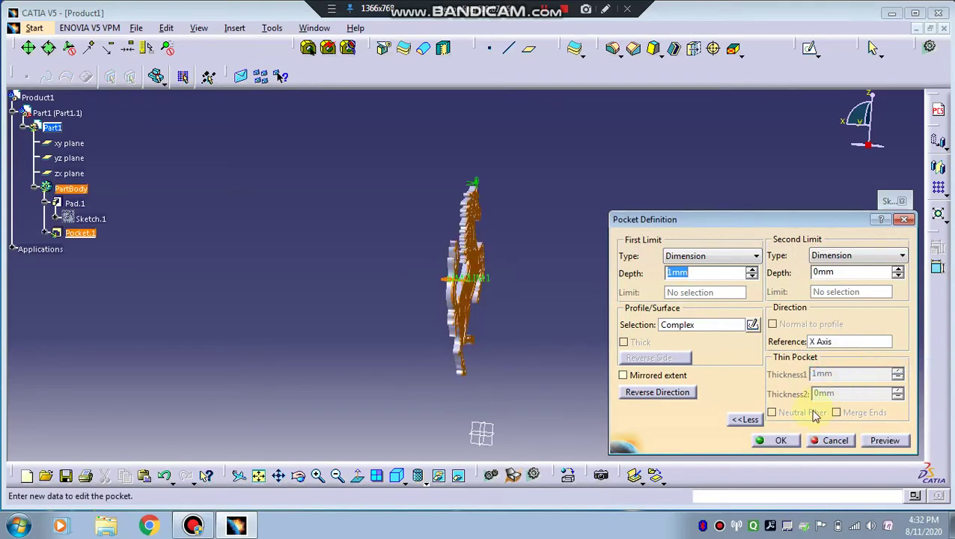
{"action": "left_click", "coordinate": [792, 442]}
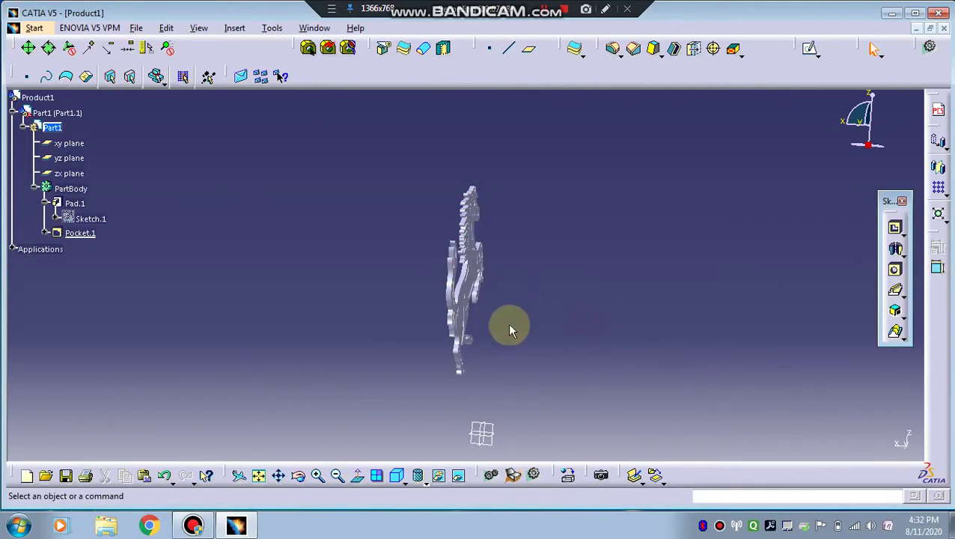
- Show the hidden Ferrari logo image, Painting 1, behind the solid horse again
{"action": "middle_click_drag", "start_coordinate": [492, 341], "coordinate": [511, 239]}
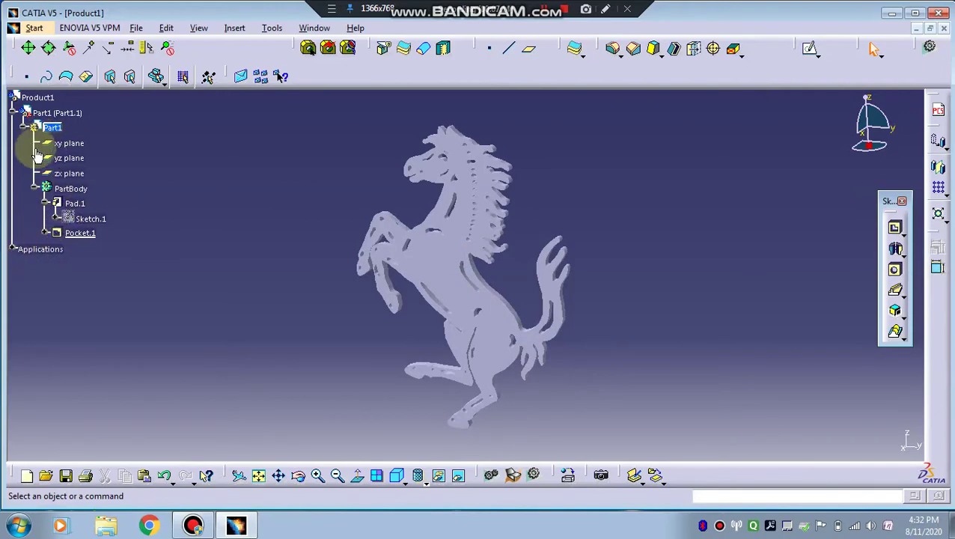
{"action": "left_click", "coordinate": [23, 265]}
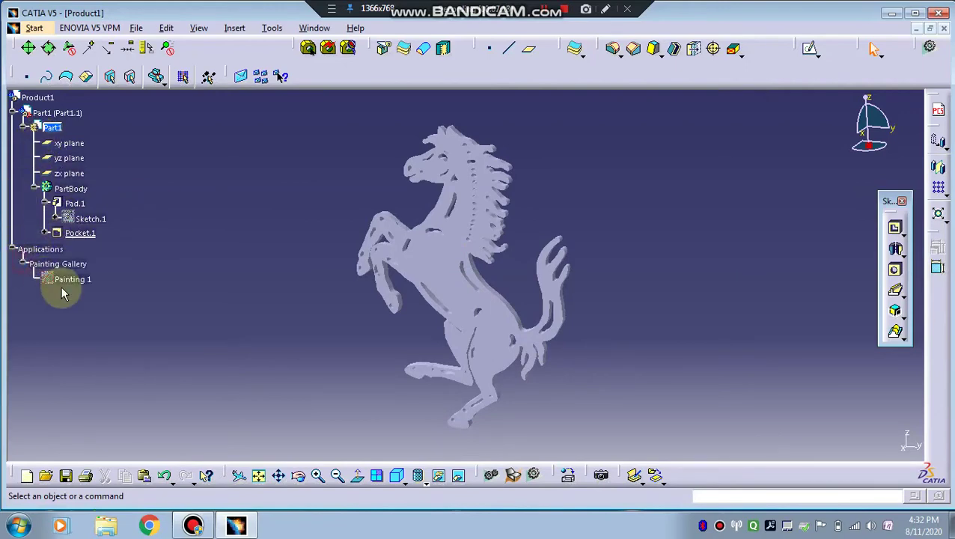
{"action": "right_click", "coordinate": [69, 278]}
{"action": "left_click", "coordinate": [116, 264]}
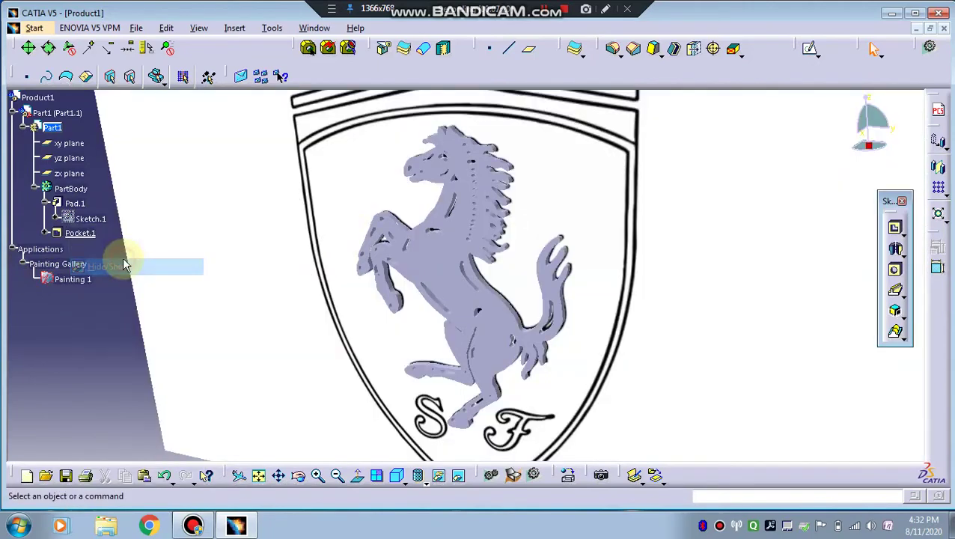
- Open a new sketch on the yz plane, facing the logo image
{"action": "middle_click_drag", "start_coordinate": [375, 319], "coordinate": [389, 367]}
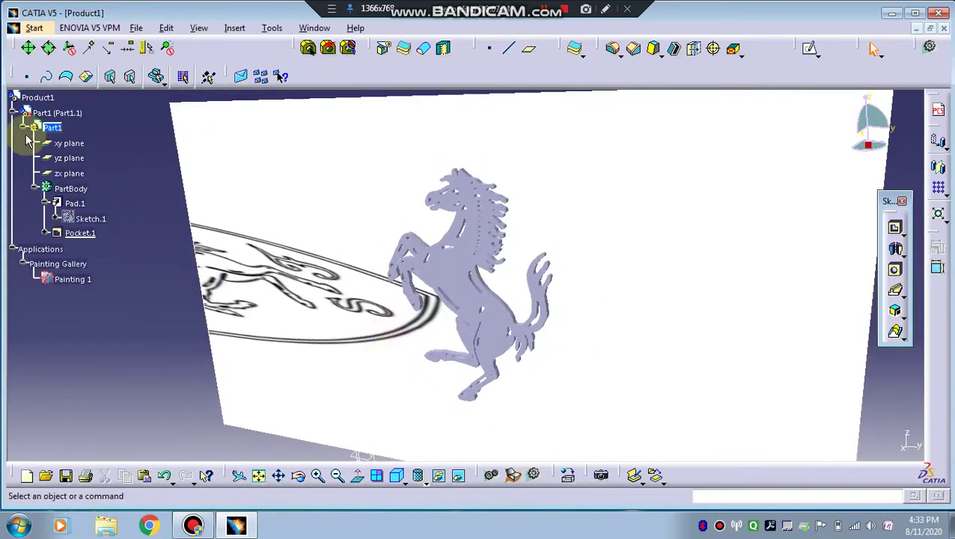
{"action": "left_click", "coordinate": [75, 144]}
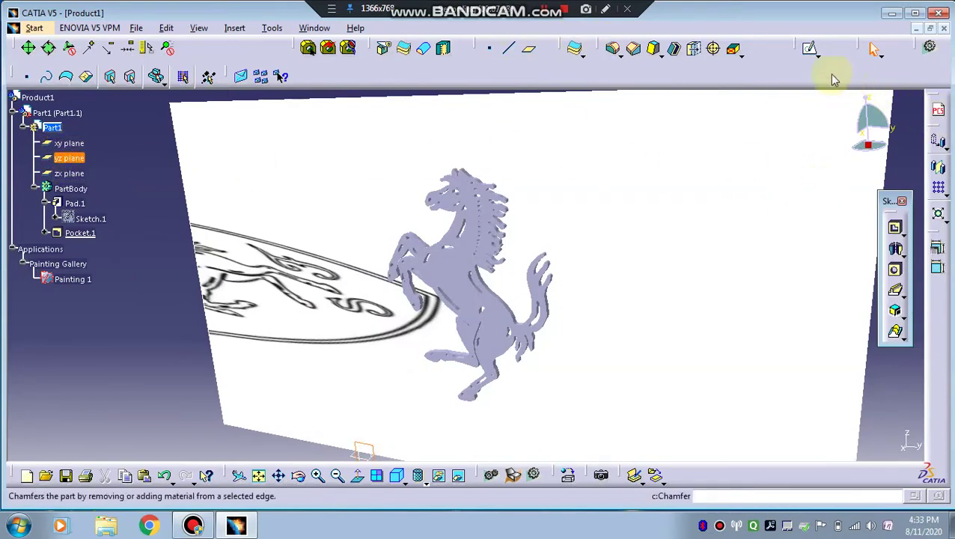
{"action": "left_click", "coordinate": [809, 48]}
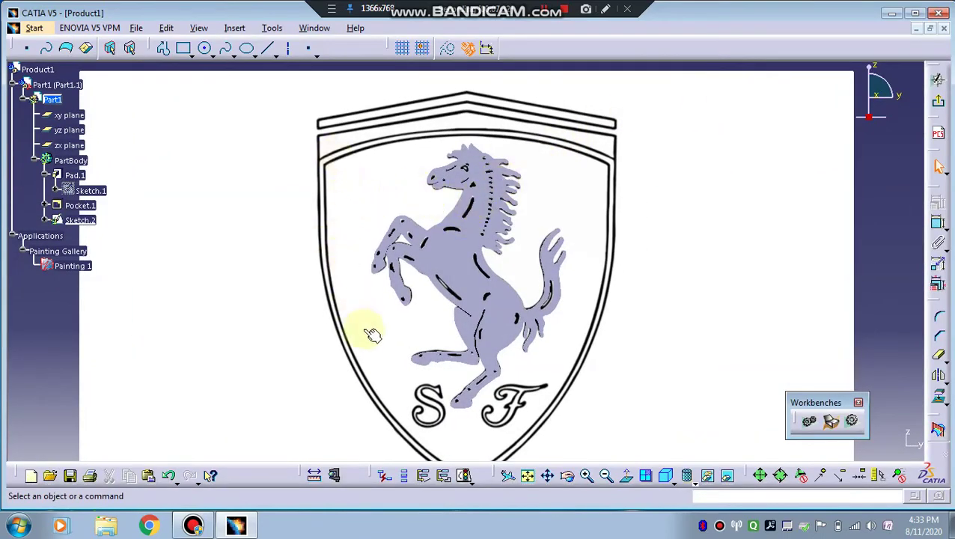
- Start a Profile at the outer corner of the shield's top band, on the side the horse faces, and run it down the edge
{"action": "middle_click_drag", "start_coordinate": [381, 303], "coordinate": [419, 204]}
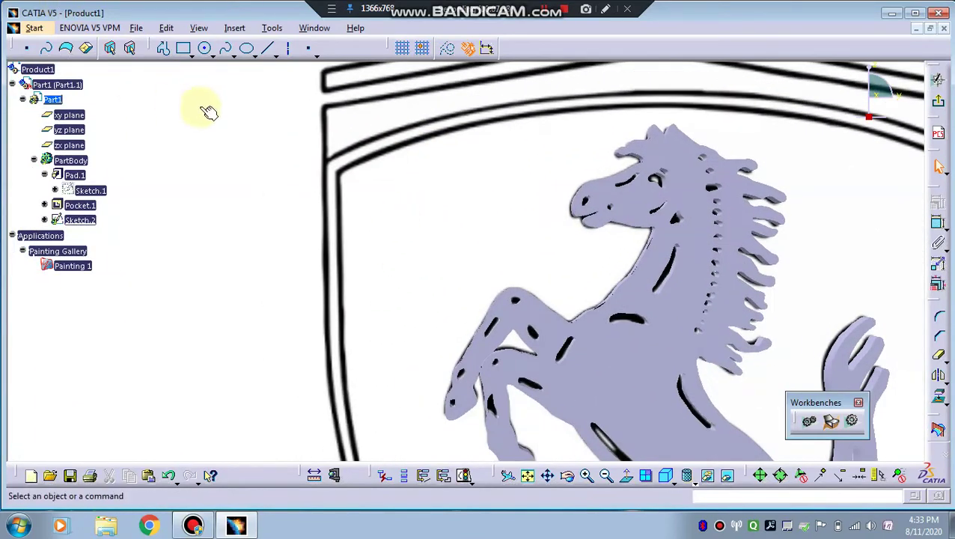
{"action": "mouse_move", "coordinate": [208, 112]}
{"action": "middle_mouse_down"}
{"action": "mouse_move", "coordinate": [229, 164]}
{"action": "mouse_move", "coordinate": [202, 96]}
{"action": "middle_mouse_up"}
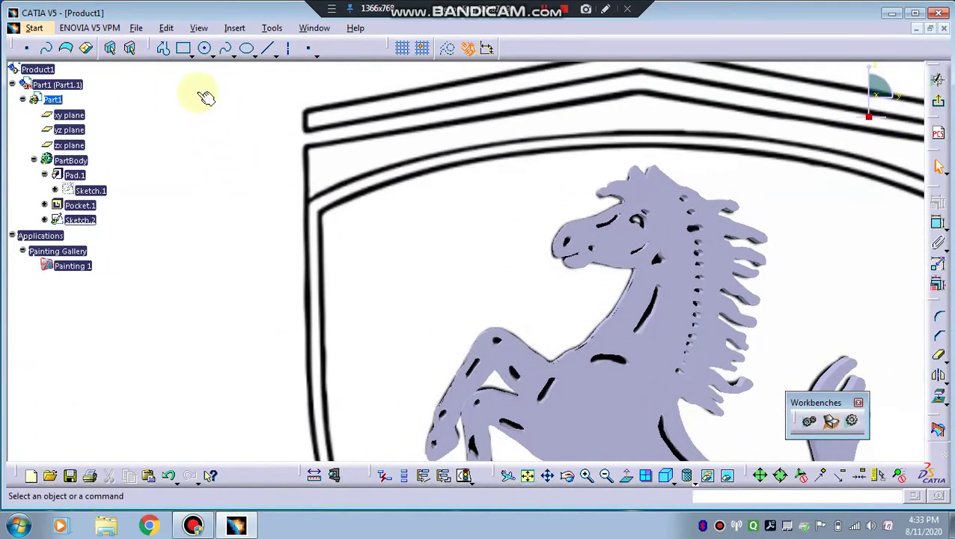
{"action": "left_click", "coordinate": [163, 51]}
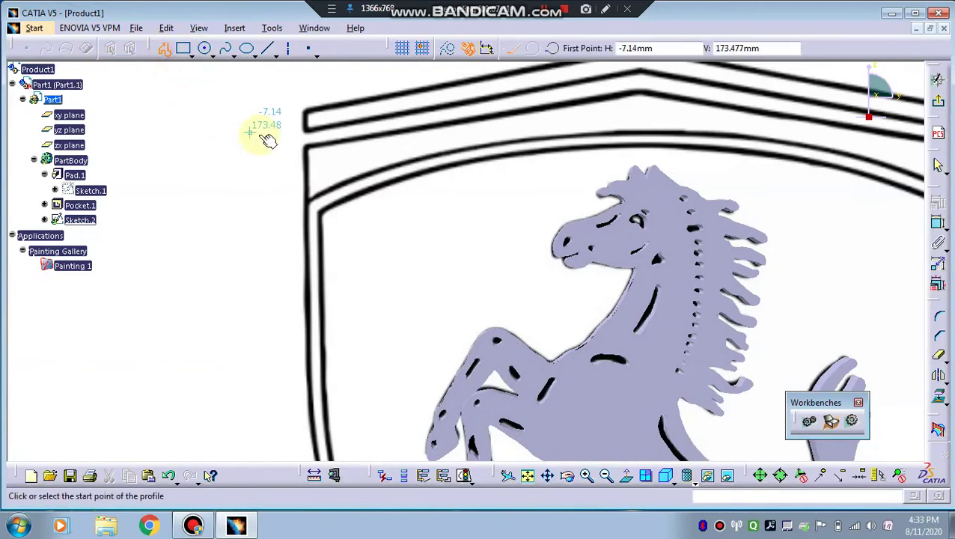
{"action": "left_click", "coordinate": [310, 116]}
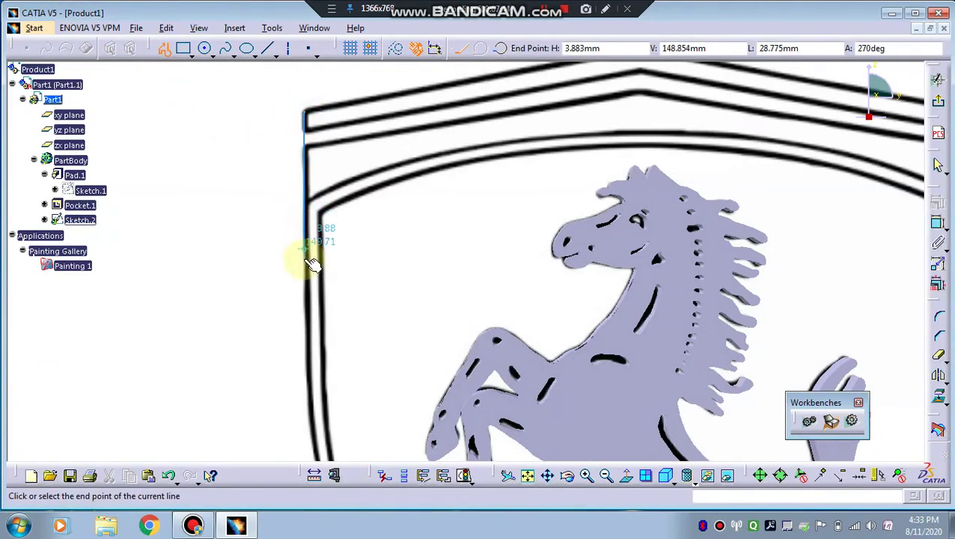
- Finish the vertical line down the shield's outer left edge at a length of about 44 mm
{"action": "middle_click_drag", "start_coordinate": [313, 297], "coordinate": [334, 170]}
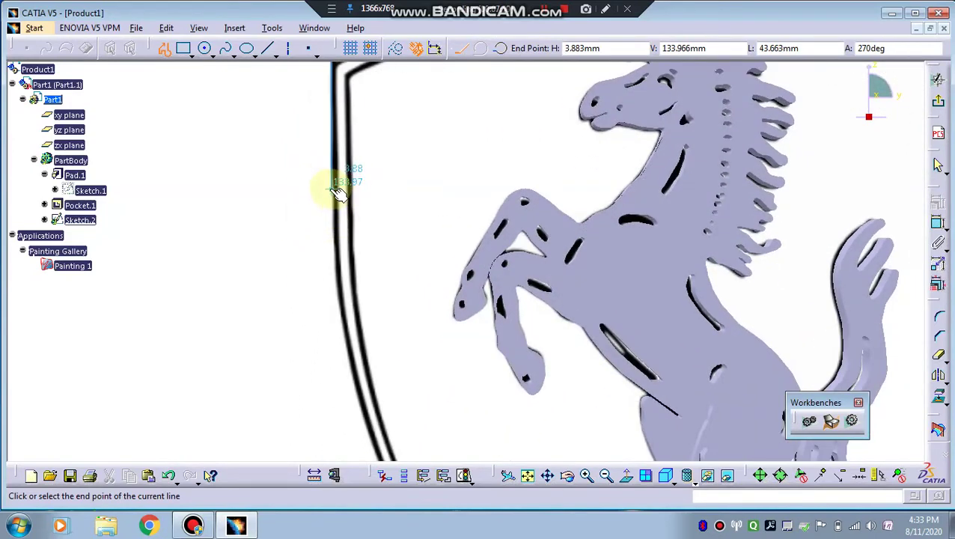
{"action": "double_click", "coordinate": [336, 192]}
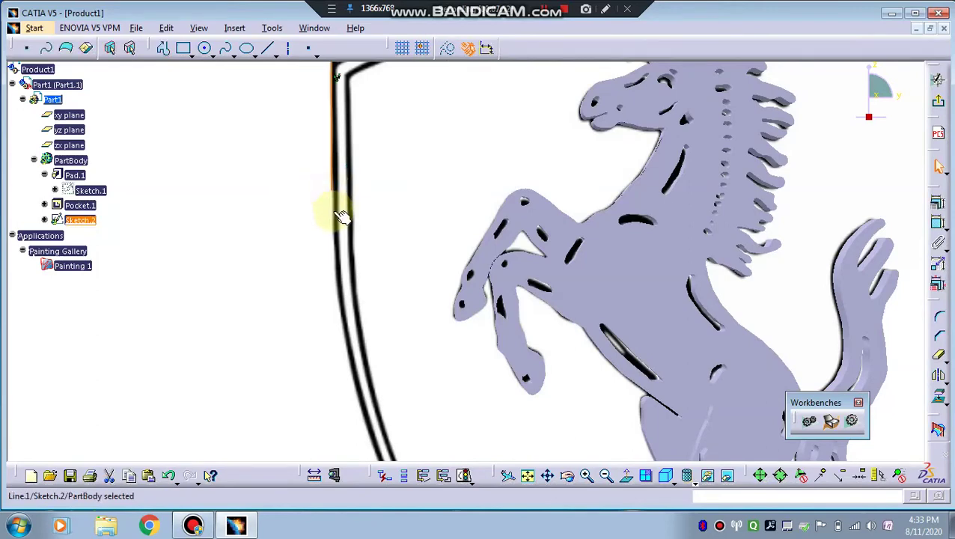
{"action": "middle_click_drag", "start_coordinate": [367, 209], "coordinate": [367, 325]}
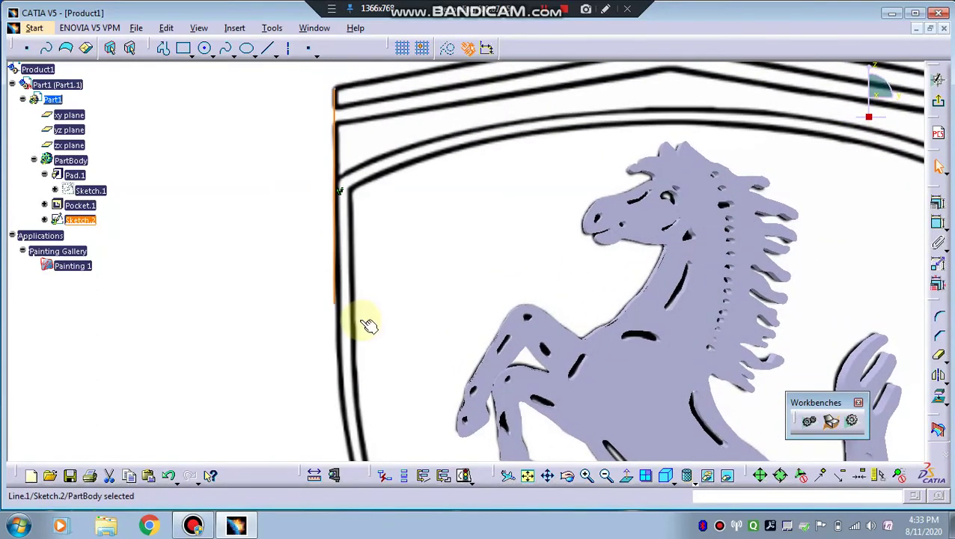
- Trace the shield's outer left curve with a spline from the vertical line's lower end to the bottom tip at about H 72 mm, V 9 mm
{"action": "left_click", "coordinate": [225, 47]}
{"action": "middle_click_drag", "start_coordinate": [415, 394], "coordinate": [320, 213]}
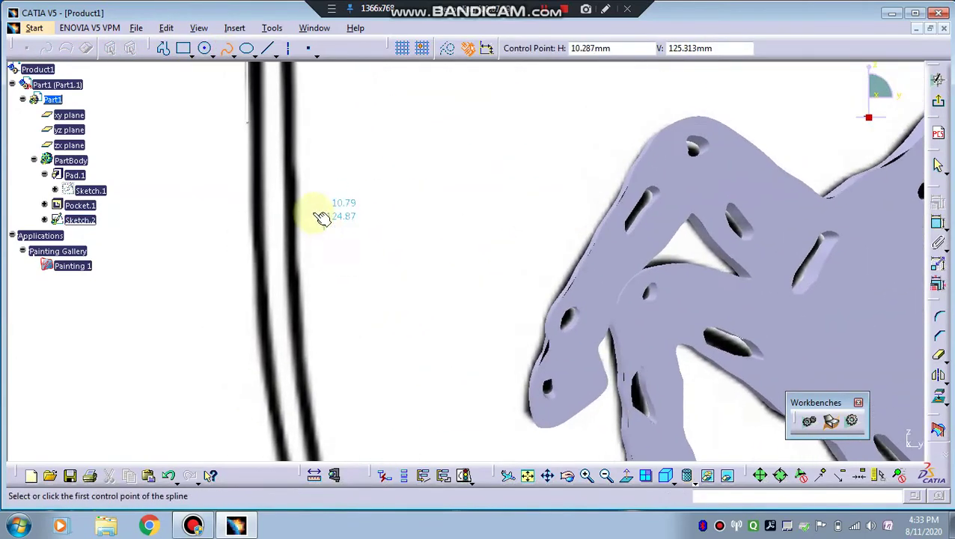
{"action": "left_click", "coordinate": [252, 118]}
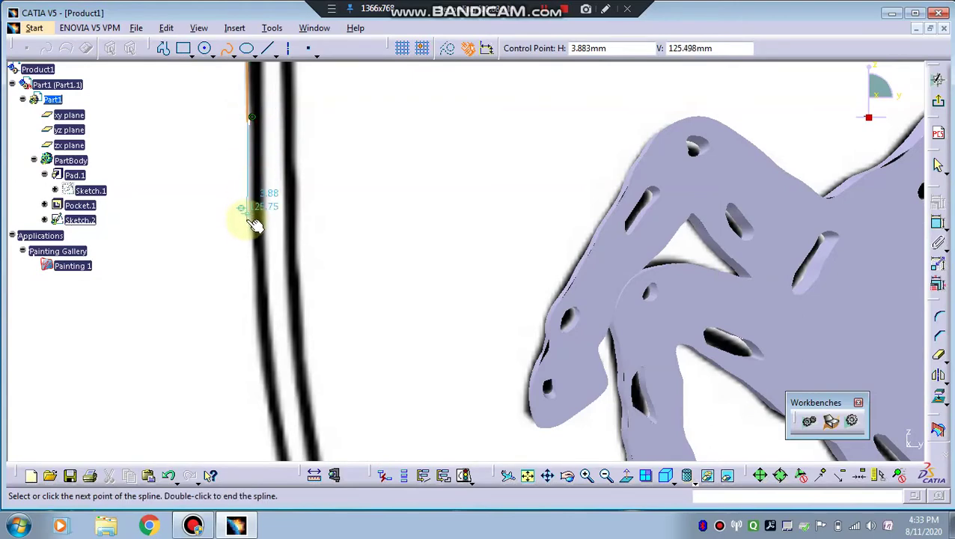
{"action": "middle_click_drag", "start_coordinate": [262, 259], "coordinate": [315, 121]}
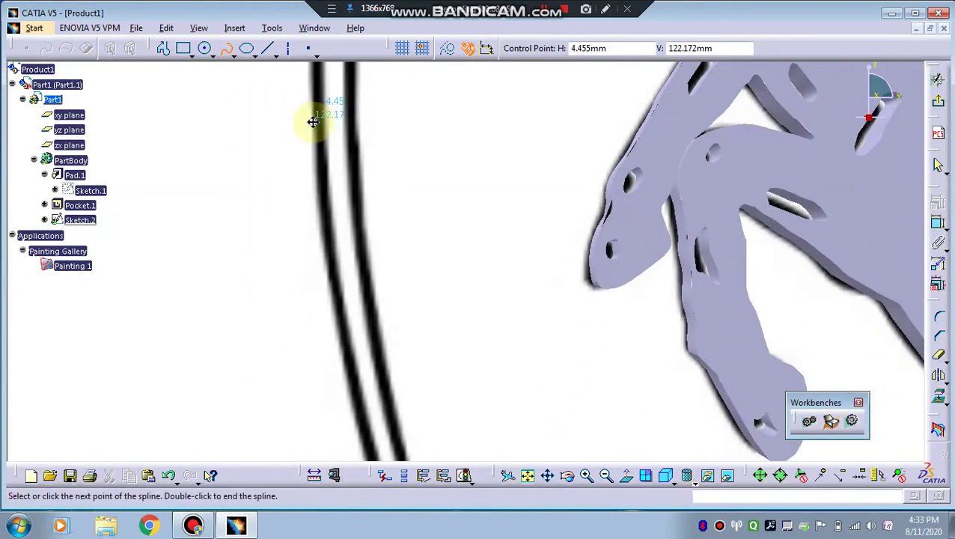
{"action": "left_click", "coordinate": [322, 224]}
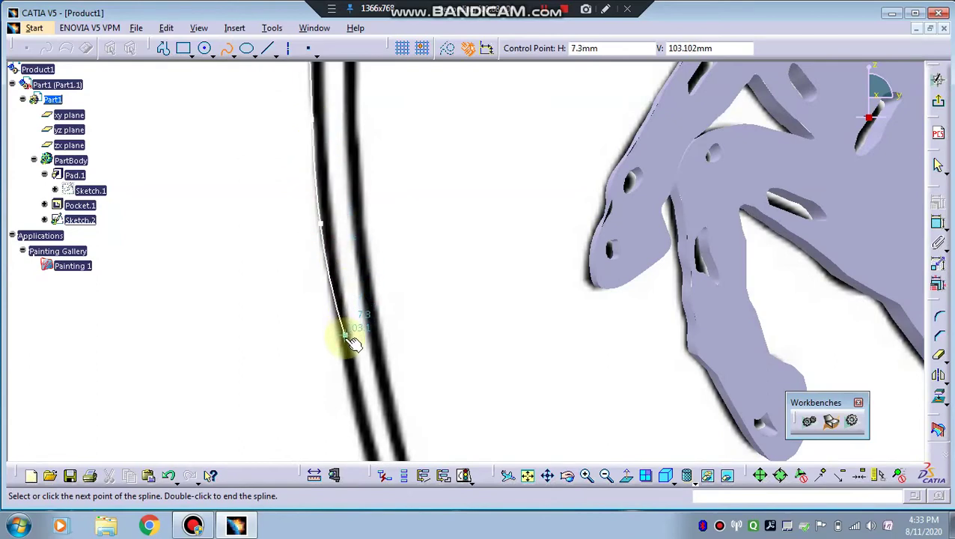
{"action": "middle_click_drag", "start_coordinate": [341, 352], "coordinate": [305, 170]}
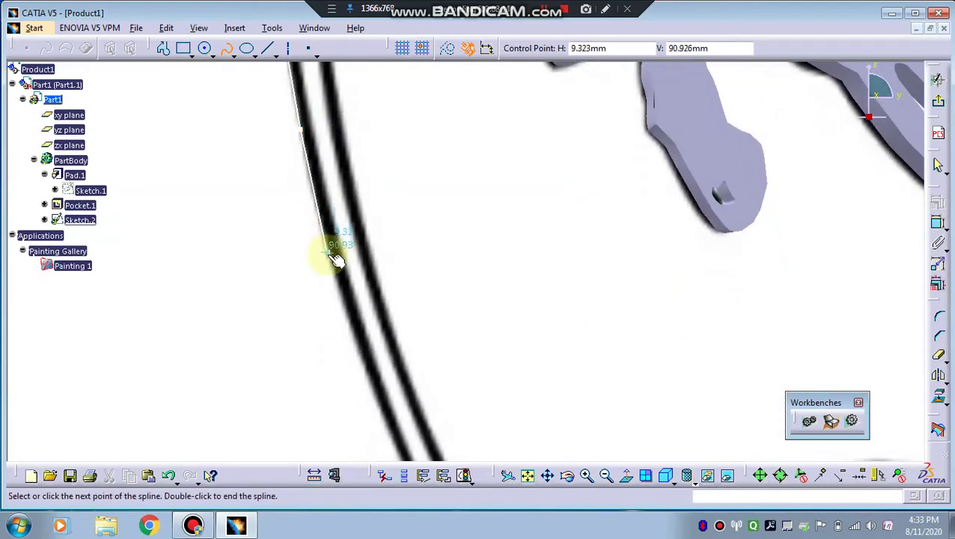
{"action": "mouse_move", "coordinate": [341, 273]}
{"action": "middle_mouse_down"}
{"action": "mouse_move", "coordinate": [366, 336]}
{"action": "mouse_move", "coordinate": [380, 180]}
{"action": "middle_mouse_up"}
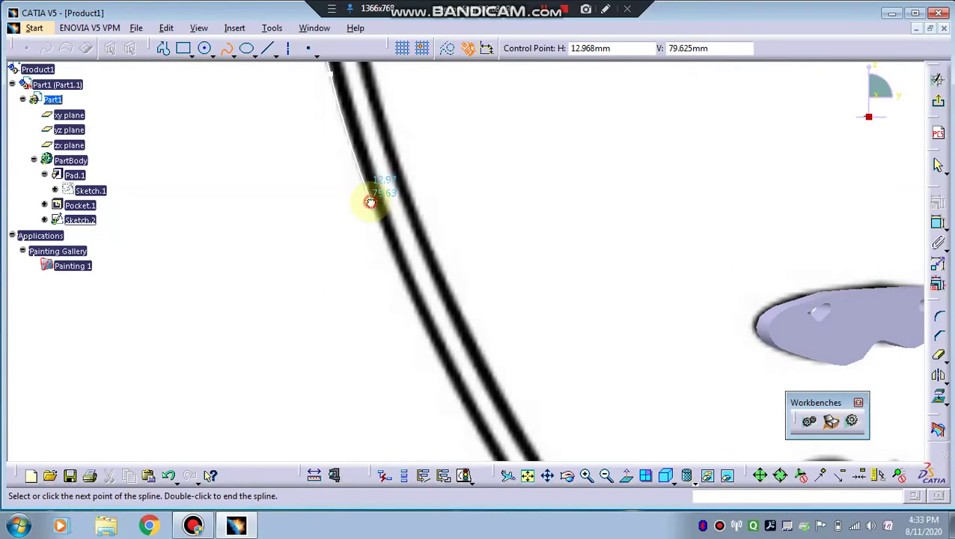
{"action": "mouse_move", "coordinate": [448, 366]}
{"action": "middle_mouse_down"}
{"action": "mouse_move", "coordinate": [417, 251]}
{"action": "mouse_move", "coordinate": [424, 263]}
{"action": "mouse_move", "coordinate": [362, 90]}
{"action": "middle_mouse_up"}
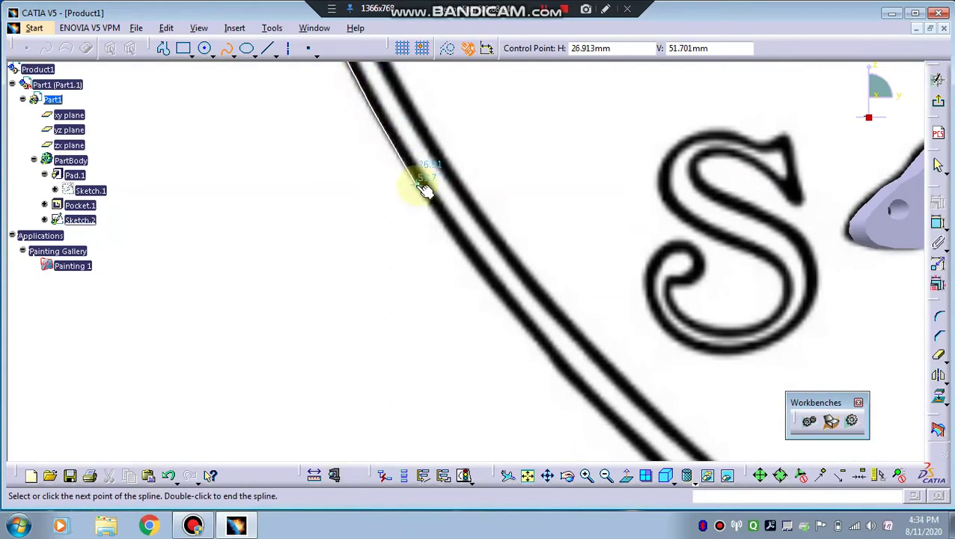
{"action": "middle_click_drag", "start_coordinate": [373, 118], "coordinate": [398, 213]}
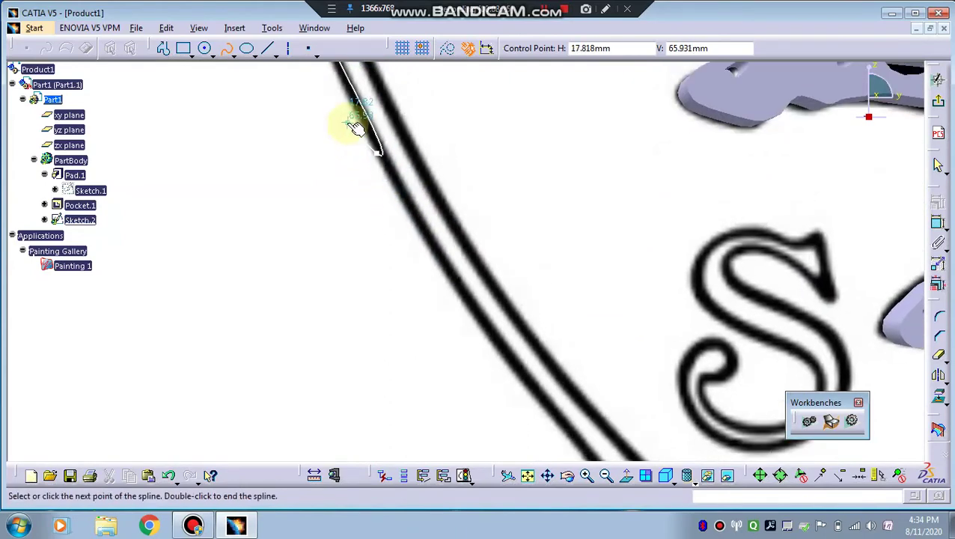
{"action": "middle_click_drag", "start_coordinate": [352, 123], "coordinate": [389, 209]}
{"action": "left_click", "coordinate": [409, 233]}
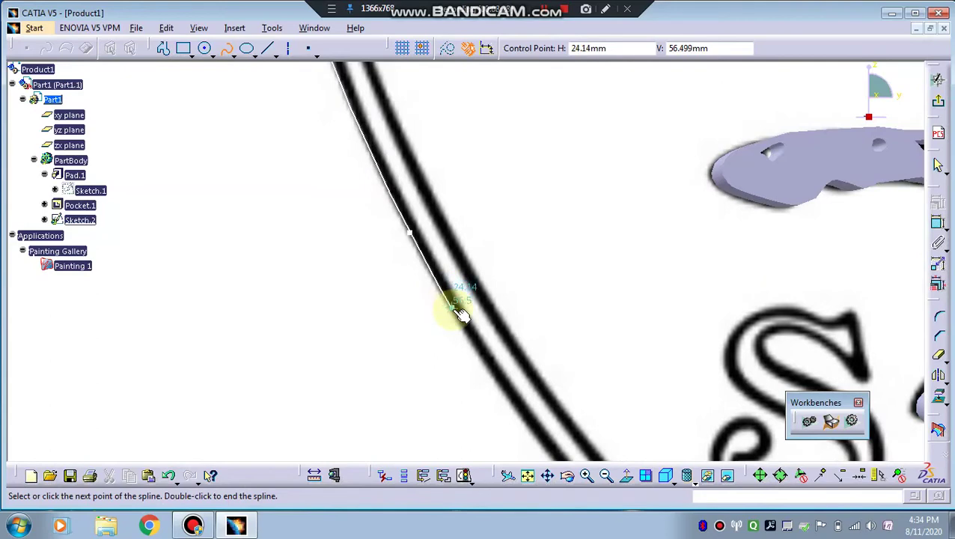
{"action": "mouse_move", "coordinate": [453, 314]}
{"action": "middle_mouse_down"}
{"action": "mouse_move", "coordinate": [427, 273]}
{"action": "mouse_move", "coordinate": [341, 59]}
{"action": "middle_mouse_up"}
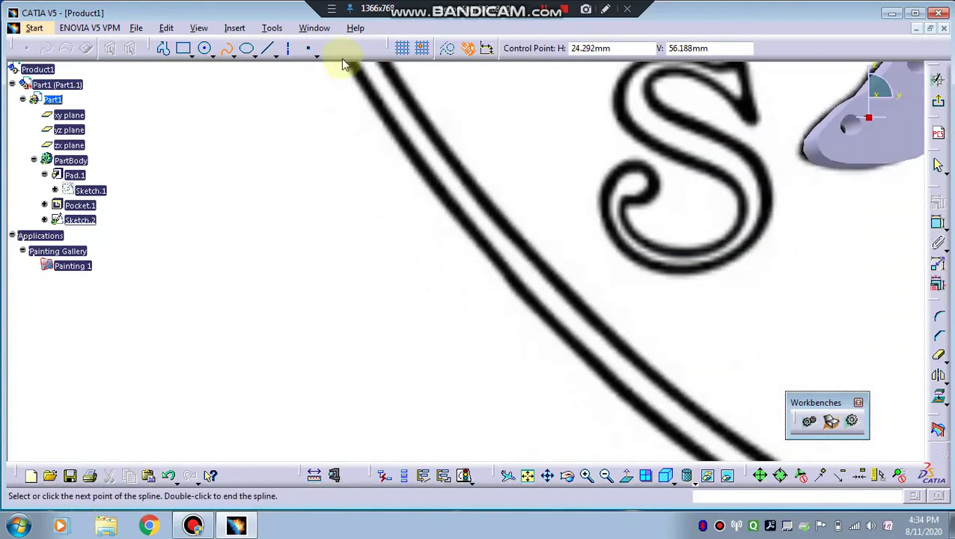
{"action": "left_click", "coordinate": [407, 157]}
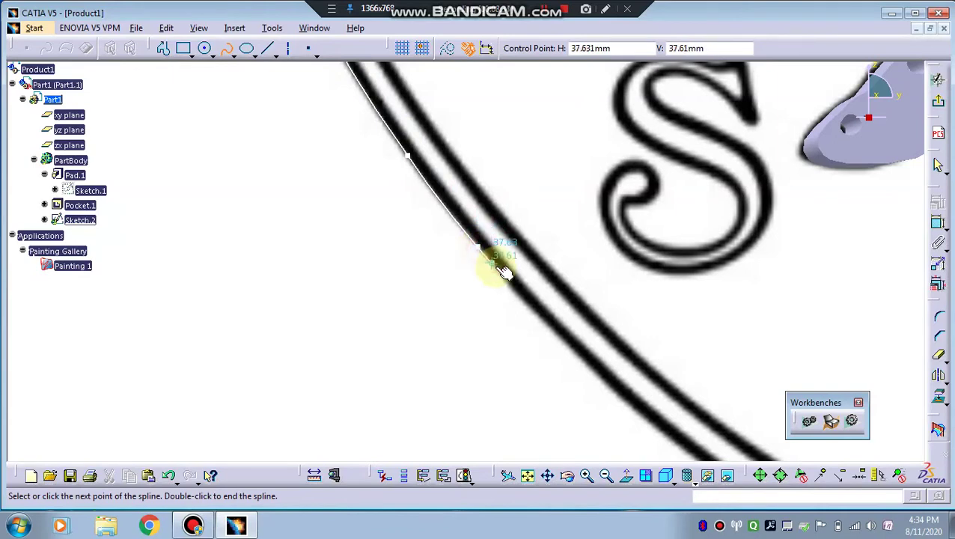
{"action": "middle_click_drag", "start_coordinate": [497, 266], "coordinate": [399, 90]}
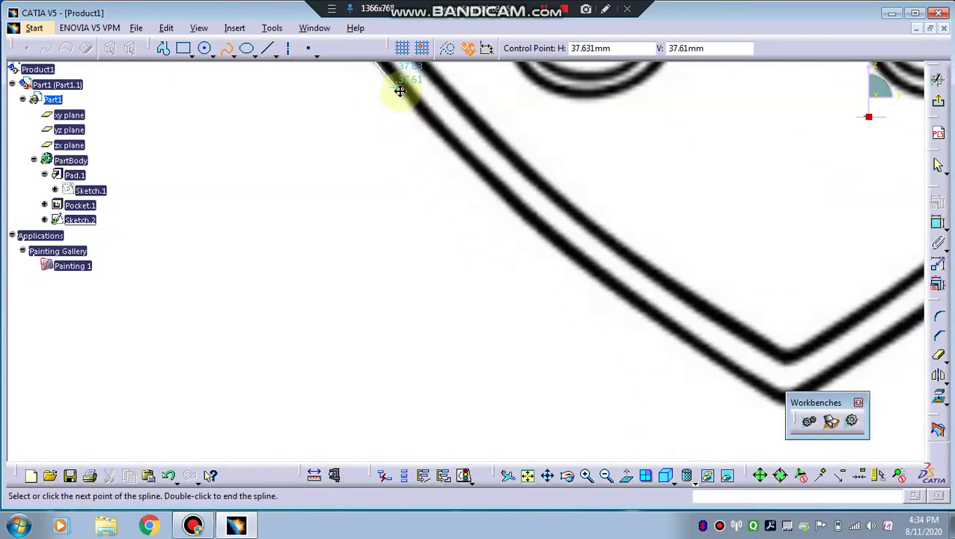
{"action": "left_click", "coordinate": [459, 156]}
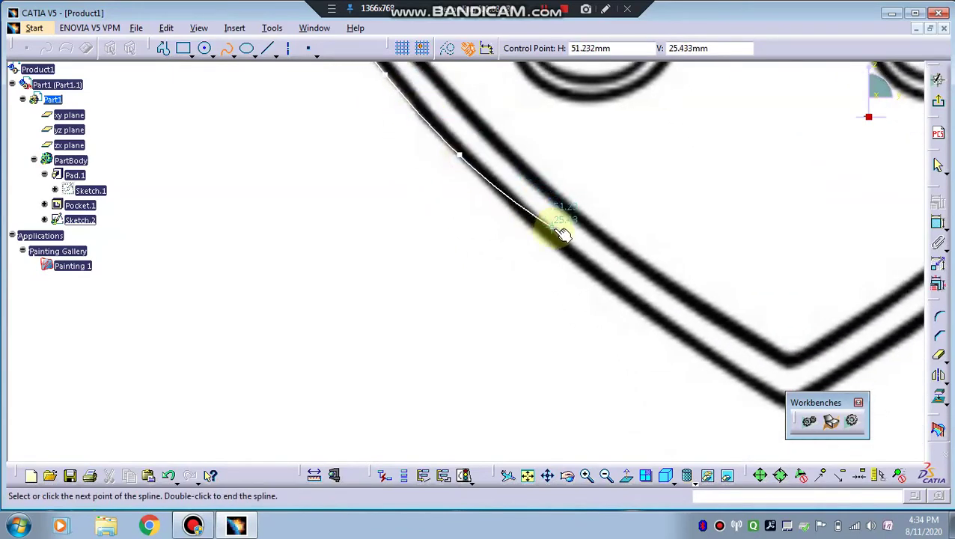
{"action": "left_click", "coordinate": [576, 263]}
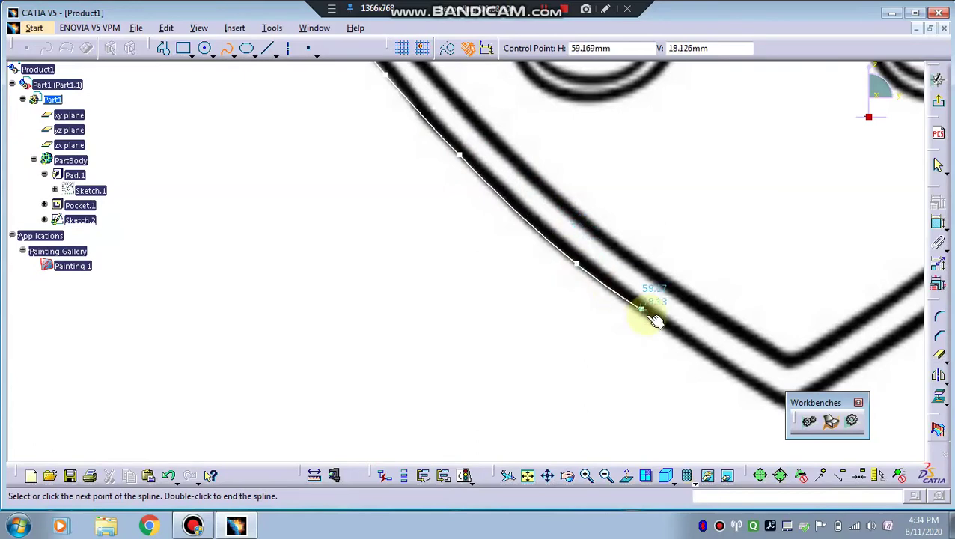
{"action": "middle_click_drag", "start_coordinate": [659, 327], "coordinate": [490, 261]}
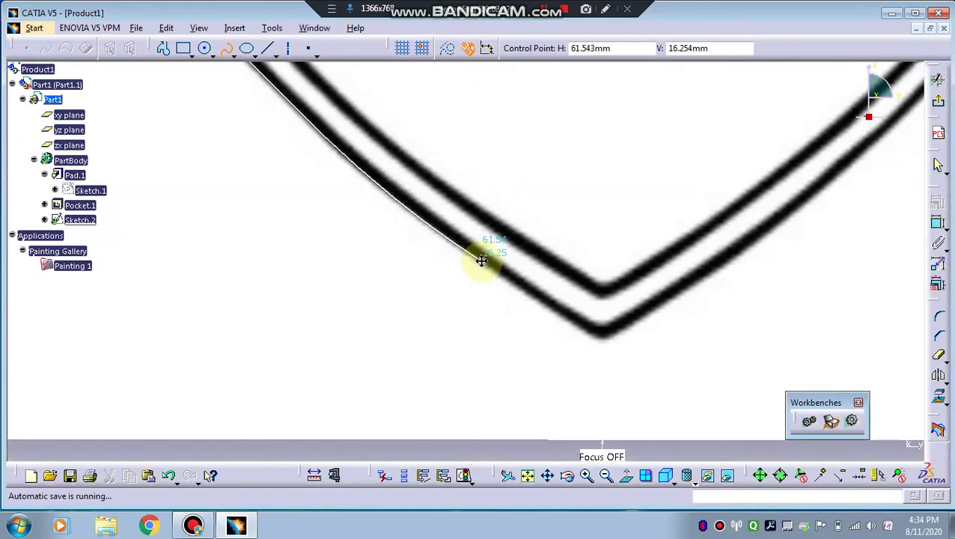
{"action": "left_click", "coordinate": [524, 290]}
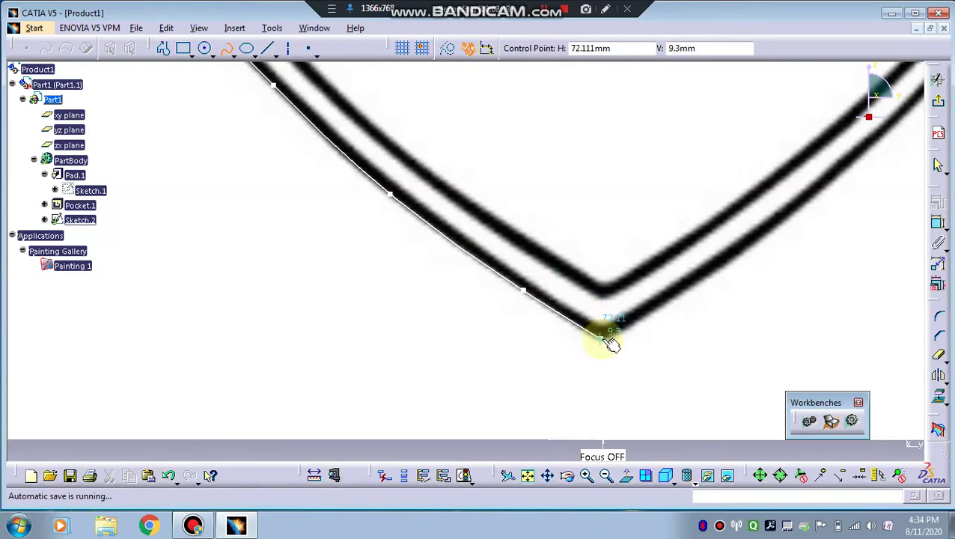
{"action": "double_click", "coordinate": [602, 339]}
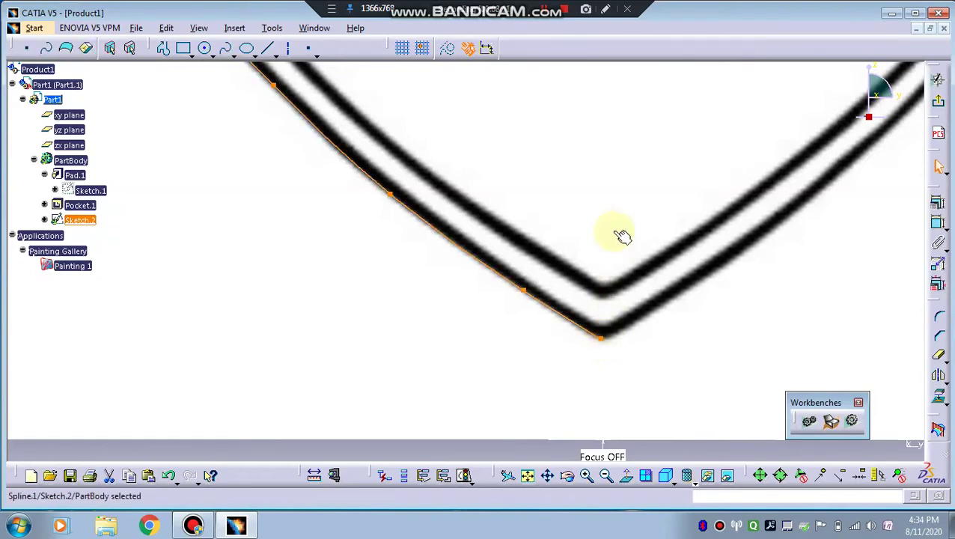
- Draw a vertical axis from the spline's endpoint at the shield's bottom tip up through its centre to above the crest
{"action": "left_click", "coordinate": [287, 48]}
{"action": "left_click", "coordinate": [533, 146]}
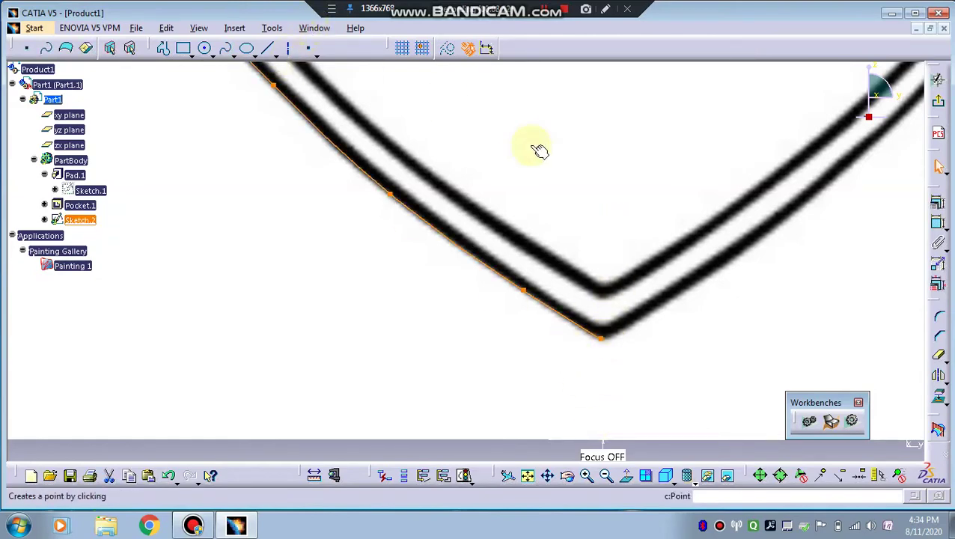
{"action": "left_click", "coordinate": [287, 52]}
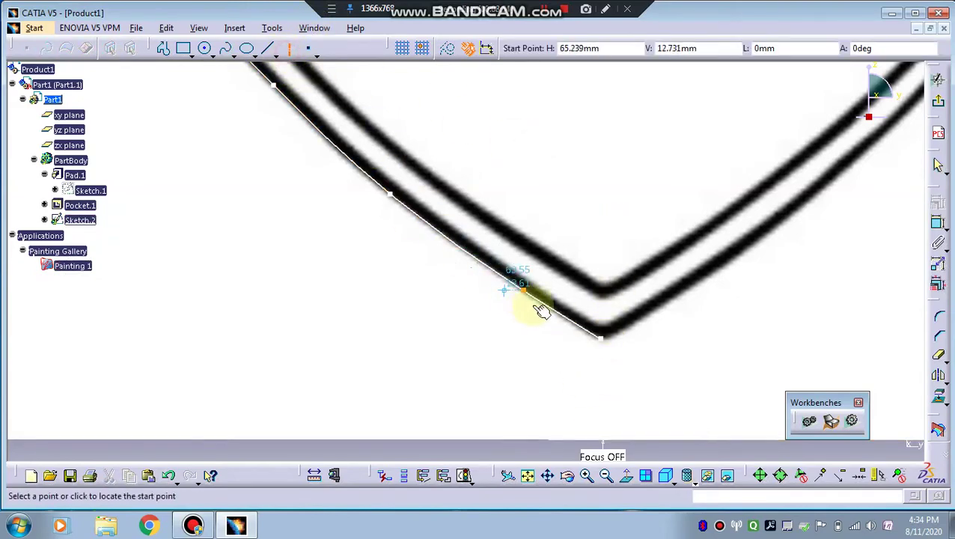
{"action": "left_click", "coordinate": [607, 346]}
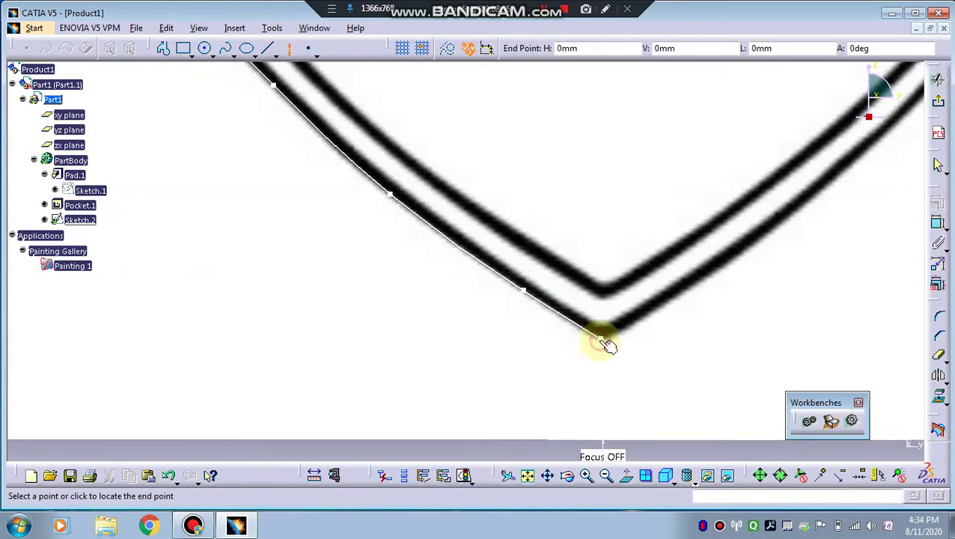
{"action": "mouse_move", "coordinate": [608, 345]}
{"action": "middle_mouse_down"}
{"action": "mouse_move", "coordinate": [596, 341]}
{"action": "mouse_move", "coordinate": [595, 483]}
{"action": "mouse_move", "coordinate": [548, 309]}
{"action": "mouse_move", "coordinate": [571, 496]}
{"action": "mouse_move", "coordinate": [536, 355]}
{"action": "mouse_move", "coordinate": [526, 241]}
{"action": "mouse_move", "coordinate": [526, 304]}
{"action": "middle_mouse_up"}
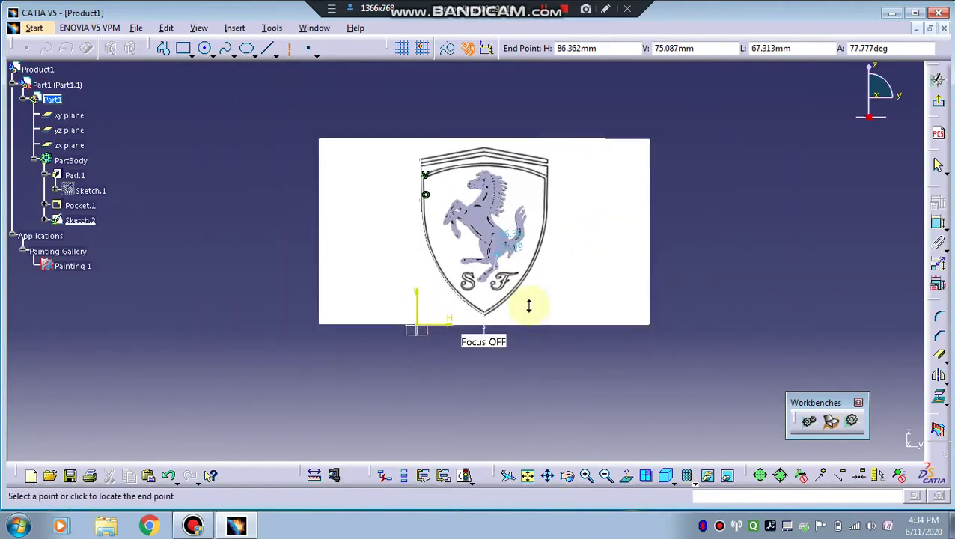
{"action": "left_click", "coordinate": [482, 100]}
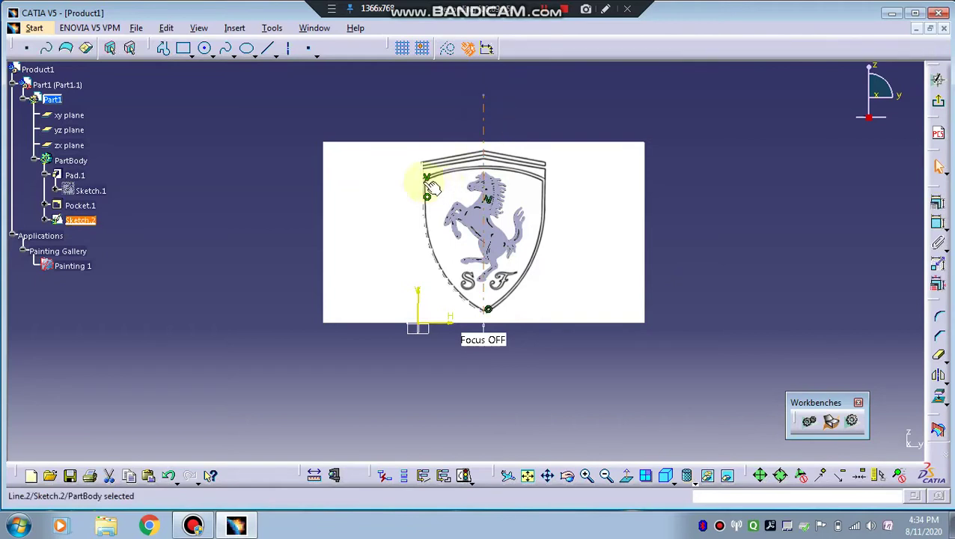
- Draw a vertical profile line down the shield's inner left edge, starting at the inner upper-left corner
{"action": "scroll", "coordinate": [469, 103], "scroll_direction": "up", "scroll_amount": 2}
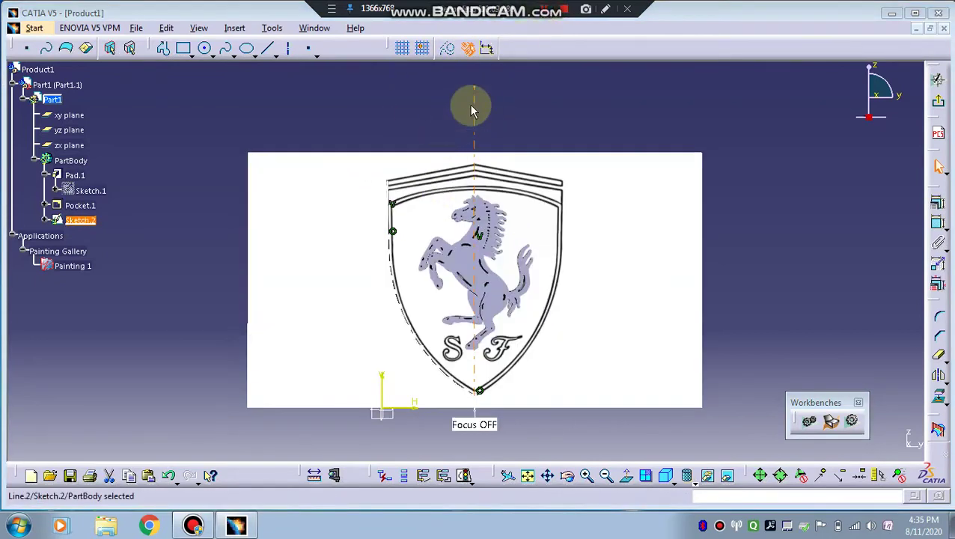
{"action": "mouse_move", "coordinate": [455, 399]}
{"action": "middle_mouse_down"}
{"action": "mouse_move", "coordinate": [437, 390]}
{"action": "mouse_move", "coordinate": [415, 287]}
{"action": "mouse_move", "coordinate": [388, 224]}
{"action": "mouse_move", "coordinate": [556, 363]}
{"action": "mouse_move", "coordinate": [520, 273]}
{"action": "mouse_move", "coordinate": [527, 268]}
{"action": "mouse_move", "coordinate": [548, 321]}
{"action": "middle_mouse_up"}
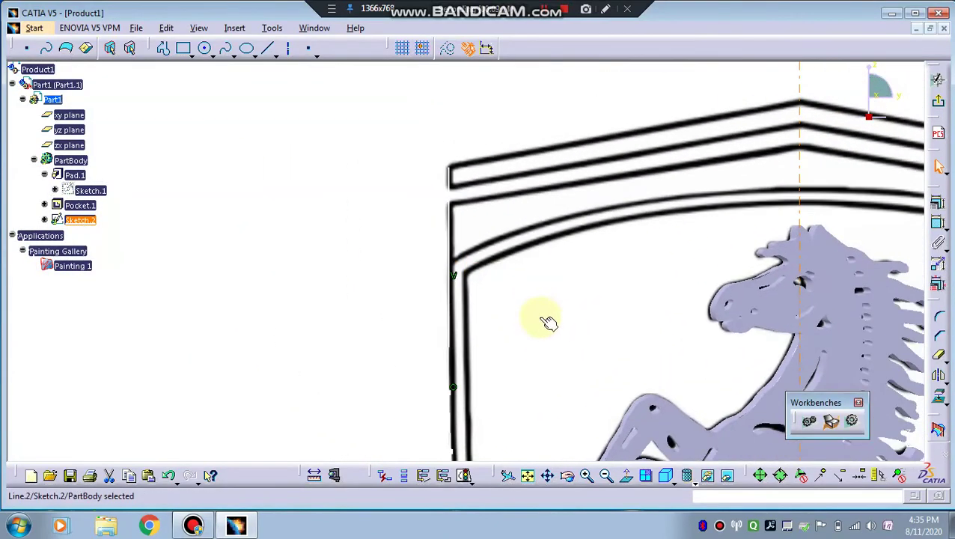
{"action": "mouse_move", "coordinate": [607, 319]}
{"action": "middle_mouse_down"}
{"action": "mouse_move", "coordinate": [577, 252]}
{"action": "mouse_move", "coordinate": [603, 300]}
{"action": "middle_mouse_up"}
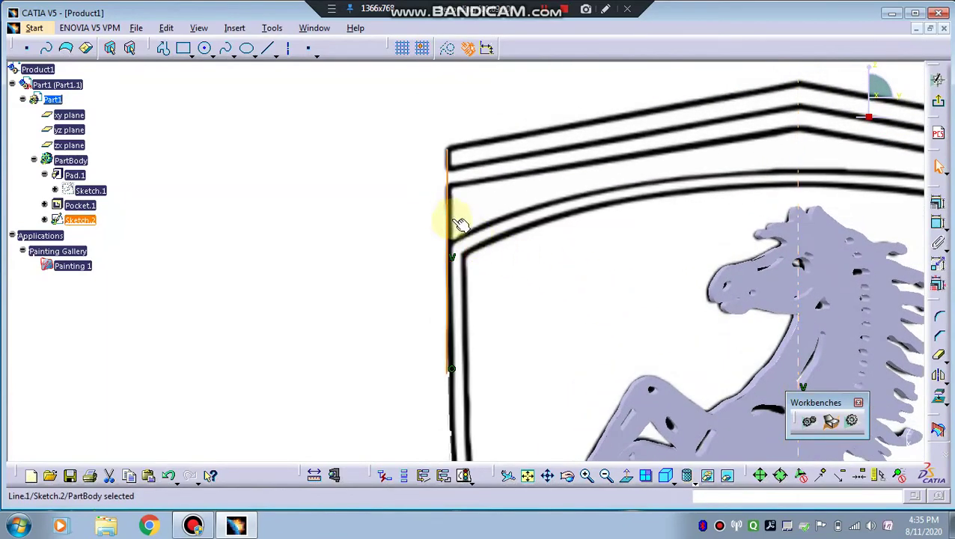
{"action": "left_click", "coordinate": [524, 192]}
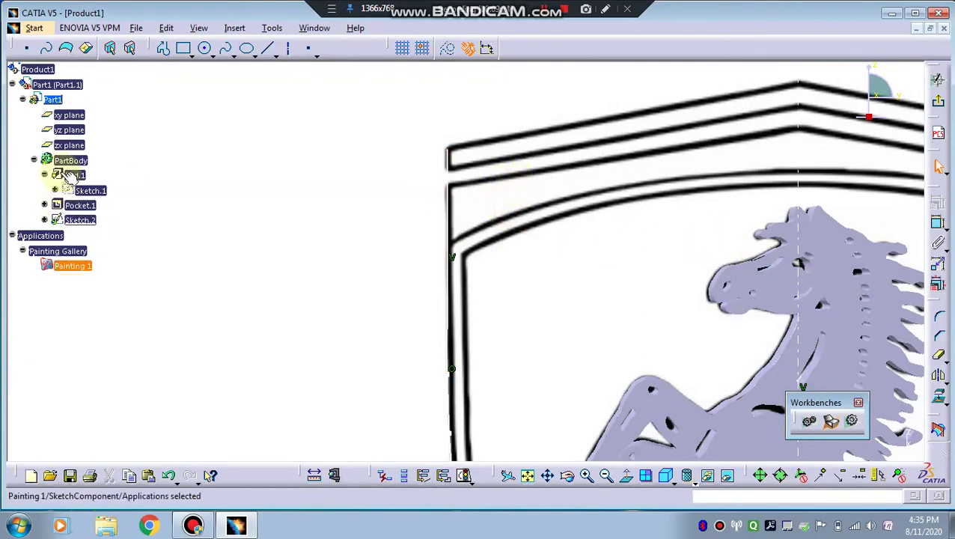
{"action": "left_click", "coordinate": [164, 53]}
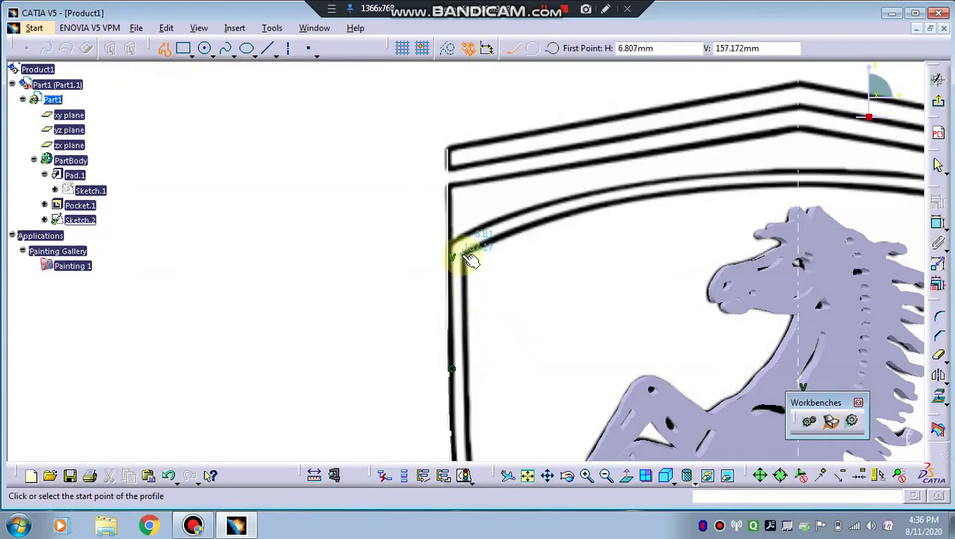
{"action": "mouse_move", "coordinate": [462, 256]}
{"action": "middle_mouse_down"}
{"action": "mouse_move", "coordinate": [454, 239]}
{"action": "mouse_move", "coordinate": [465, 188]}
{"action": "middle_mouse_up"}
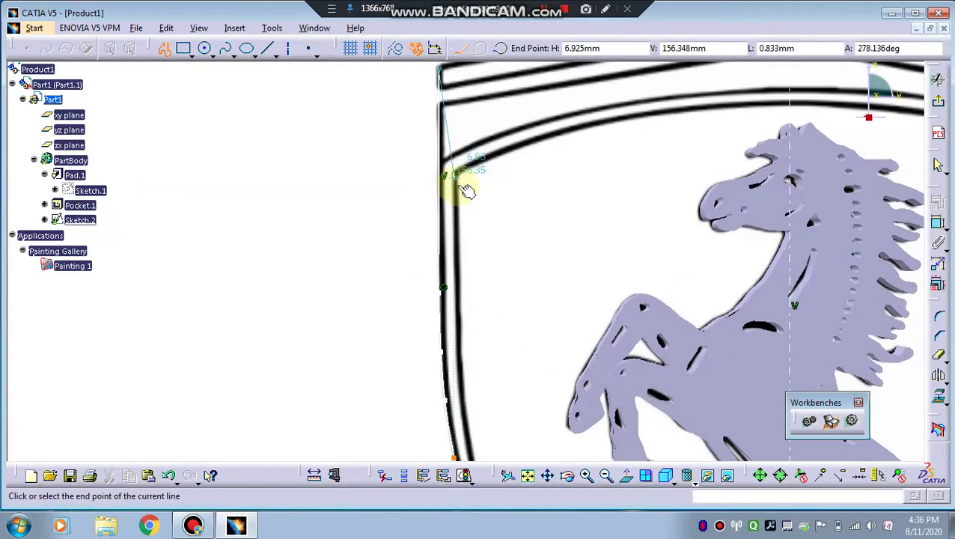
{"action": "double_click", "coordinate": [446, 287]}
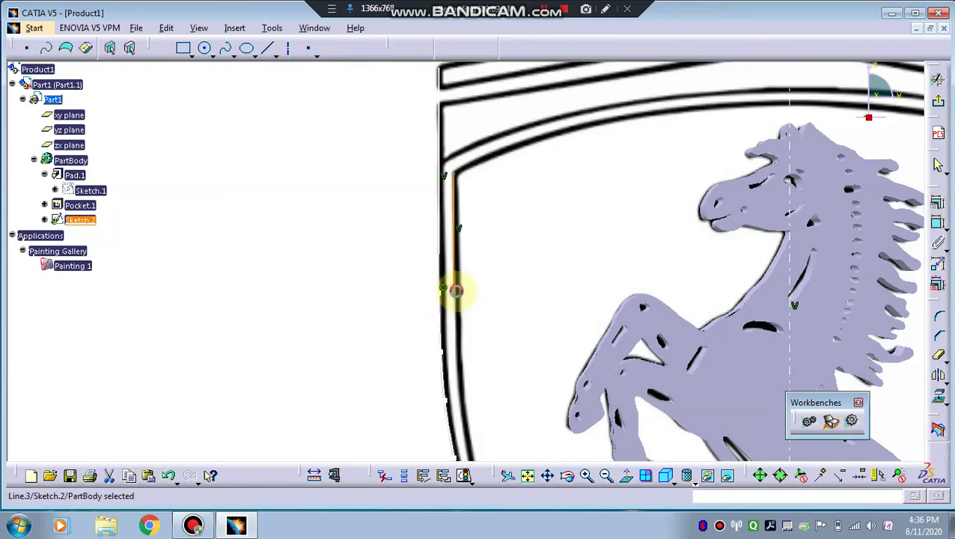
- Trace the shield's inner left curve with a spline from the inner vertical line's lower end to the inner bottom point
{"action": "left_click", "coordinate": [225, 48]}
{"action": "mouse_move", "coordinate": [521, 364]}
{"action": "middle_mouse_down"}
{"action": "mouse_move", "coordinate": [514, 399]}
{"action": "mouse_move", "coordinate": [488, 303]}
{"action": "mouse_move", "coordinate": [398, 215]}
{"action": "middle_mouse_up"}
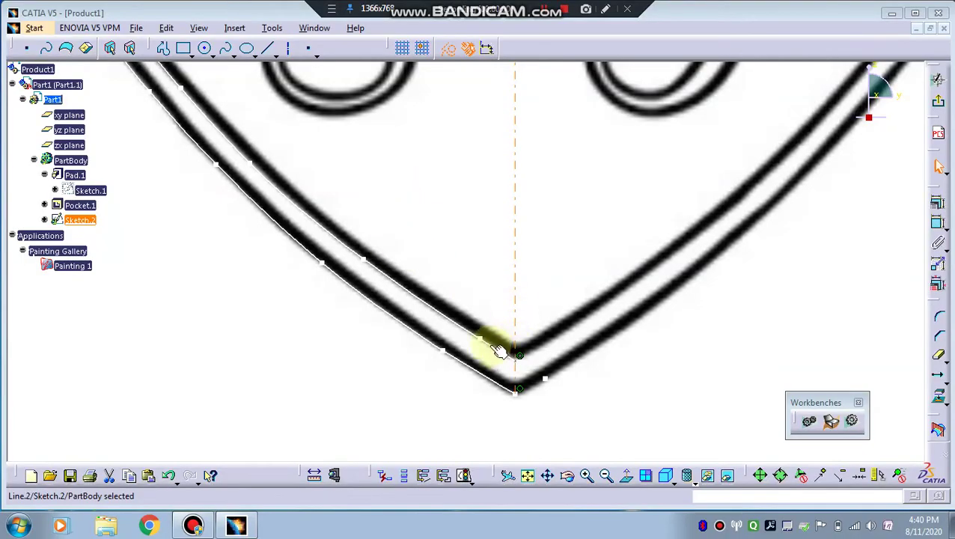
{"action": "mouse_move", "coordinate": [498, 351]}
{"action": "middle_mouse_down", "text": "ctrl"}
{"action": "mouse_move", "coordinate": [437, 191]}
{"action": "mouse_move", "coordinate": [420, 192]}
{"action": "mouse_move", "coordinate": [321, 276]}
{"action": "middle_mouse_up", "text": "ctrl"}
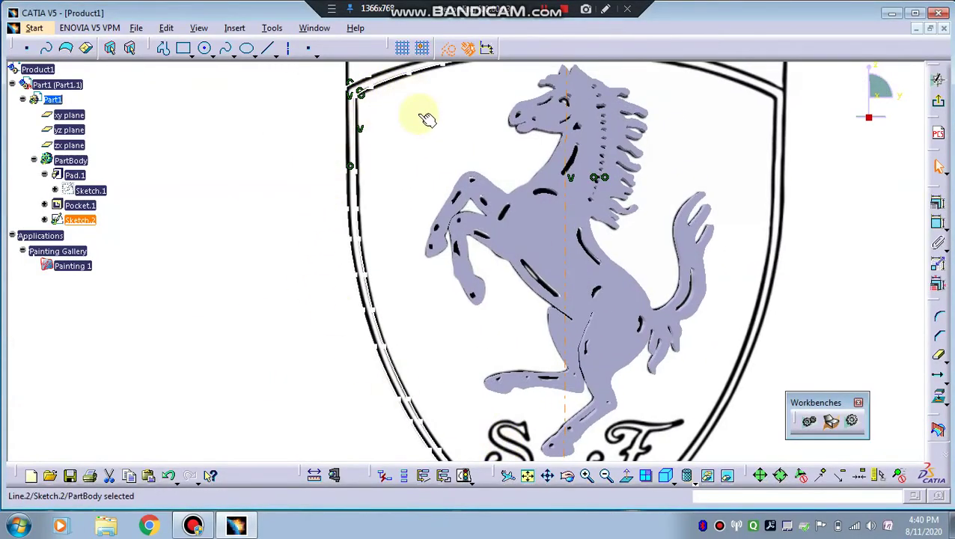
{"action": "middle_click_drag", "start_coordinate": [426, 118], "coordinate": [420, 361]}
{"action": "mouse_move", "coordinate": [416, 273]}
{"action": "middle_mouse_down"}
{"action": "mouse_move", "coordinate": [554, 305]}
{"action": "mouse_move", "coordinate": [558, 266]}
{"action": "mouse_move", "coordinate": [519, 330]}
{"action": "middle_mouse_up"}
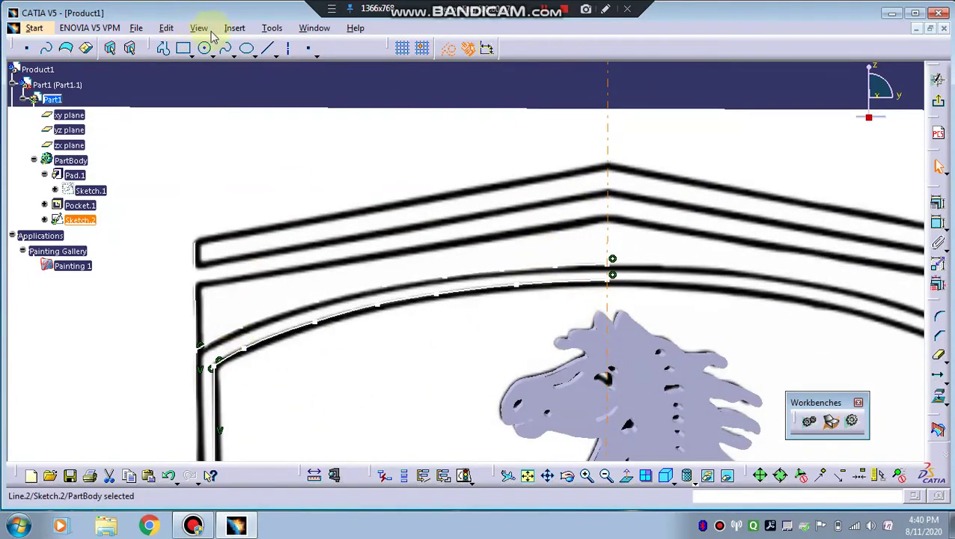
- Draw a vertical profile line about 9.4 mm long from the inner left corner below the chevron bands down to the upper arch curve
{"action": "left_click", "coordinate": [160, 49]}
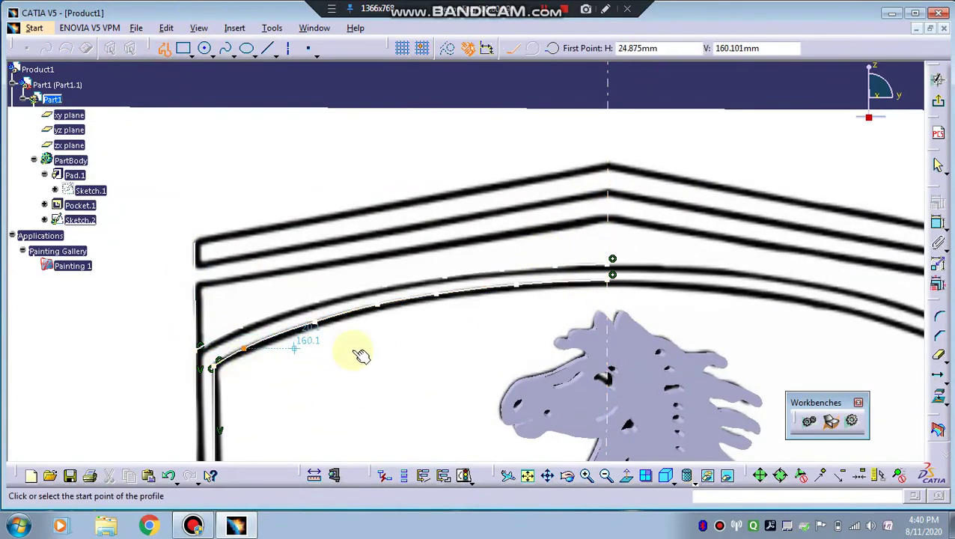
{"action": "middle_click_drag", "start_coordinate": [404, 389], "coordinate": [423, 414]}
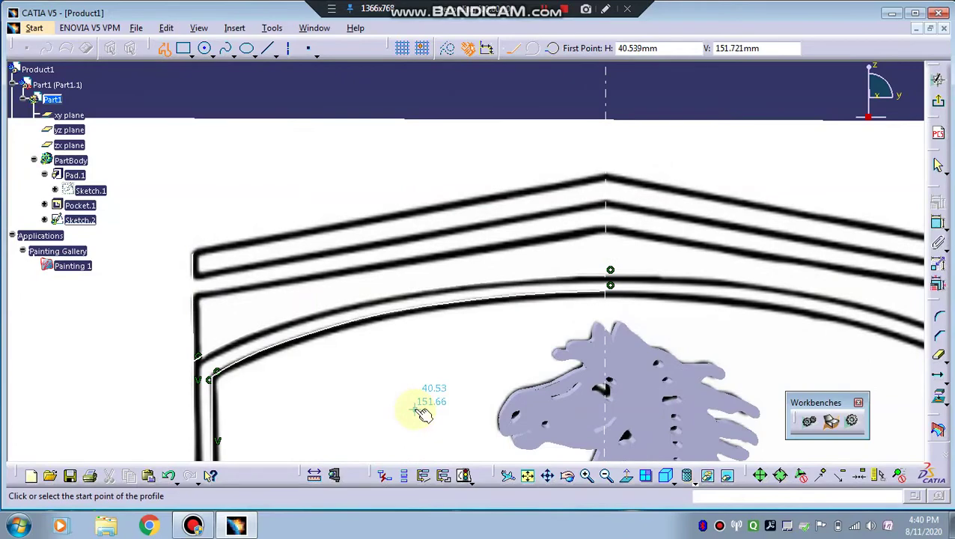
{"action": "left_click", "coordinate": [210, 303]}
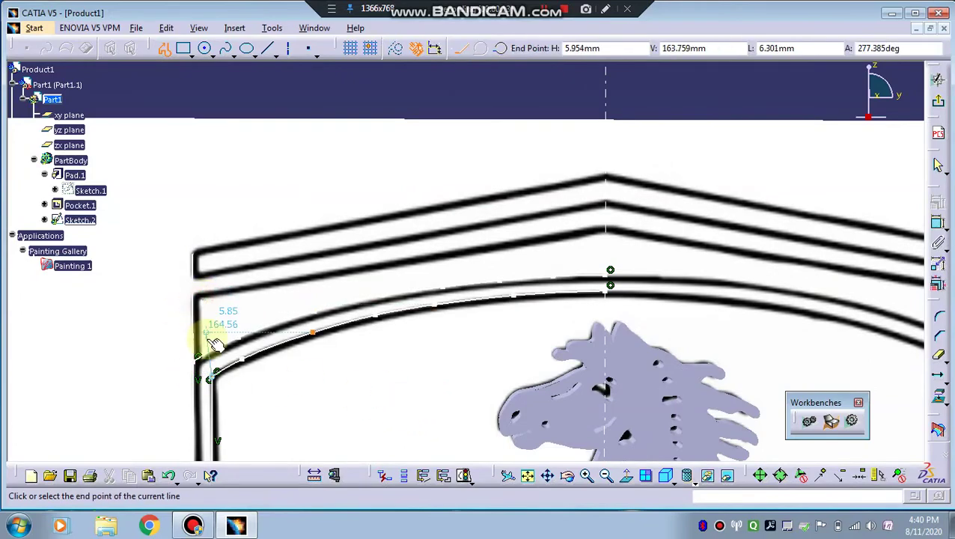
{"action": "mouse_move", "coordinate": [214, 336]}
{"action": "middle_mouse_down"}
{"action": "mouse_move", "coordinate": [217, 319]}
{"action": "mouse_move", "coordinate": [453, 346]}
{"action": "middle_mouse_up"}
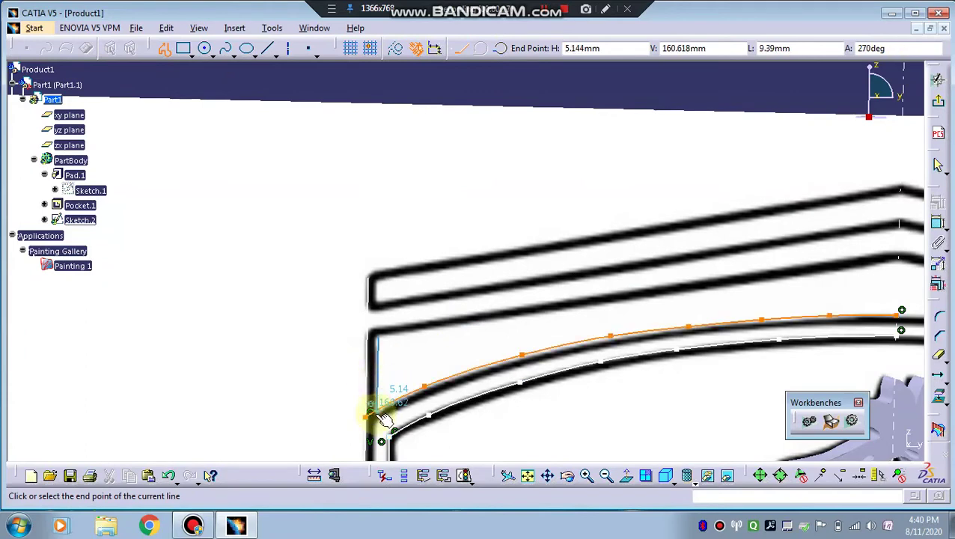
{"action": "double_click", "coordinate": [378, 412]}
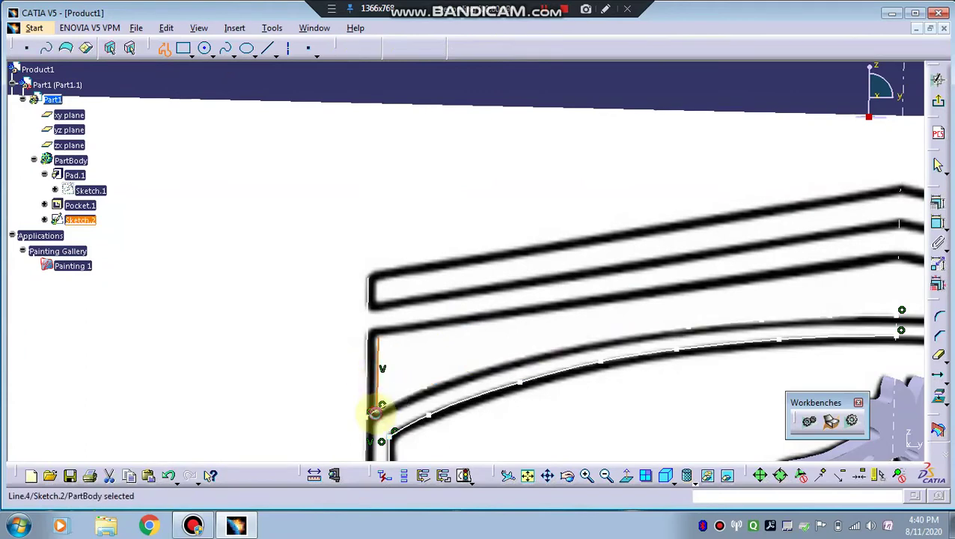
- Trace the lowest chevron band with a profile from the short vertical line's upper end to the axis and back to about H 5.1 mm, V 171.2 mm
{"action": "left_click", "coordinate": [164, 49]}
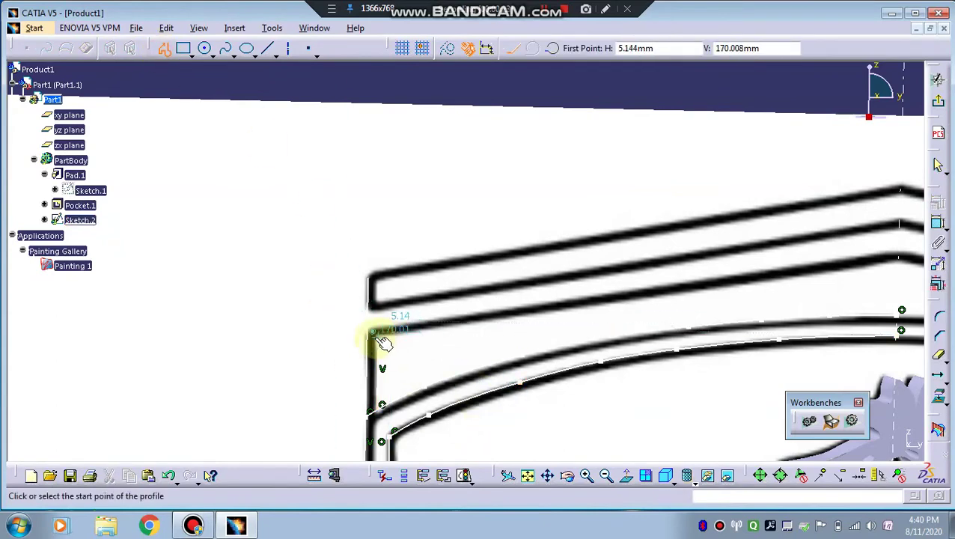
{"action": "left_click", "coordinate": [383, 341]}
{"action": "middle_click_drag", "start_coordinate": [539, 358], "coordinate": [399, 341]}
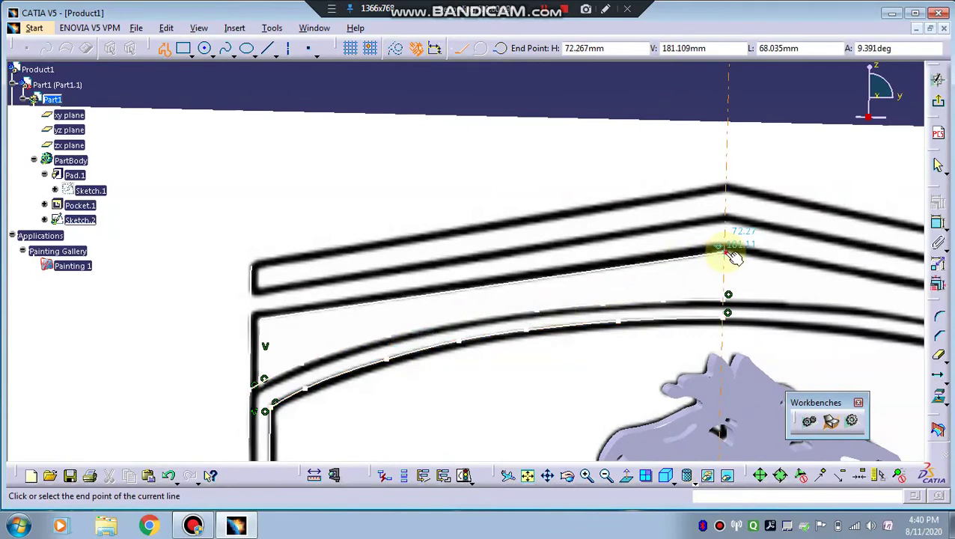
{"action": "left_click", "coordinate": [734, 256]}
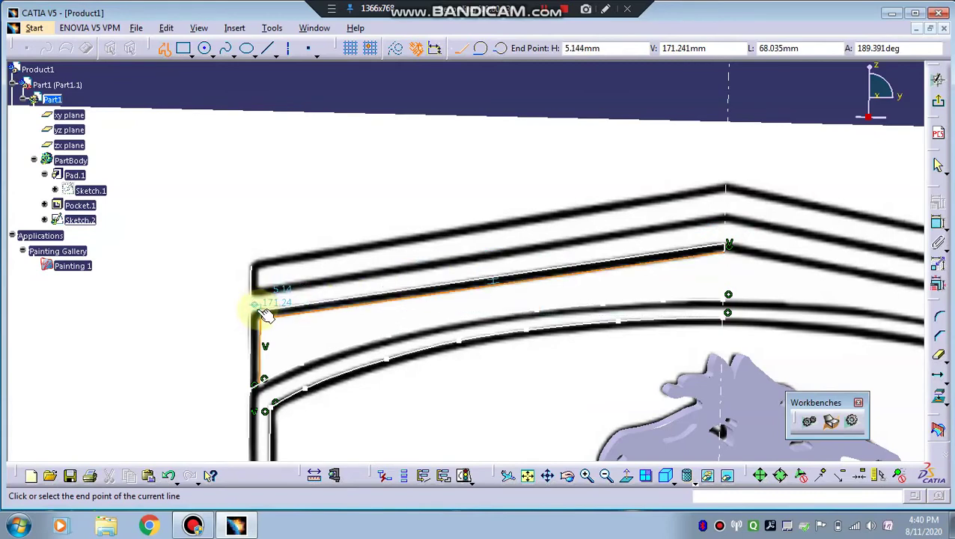
{"action": "left_click", "coordinate": [262, 313]}
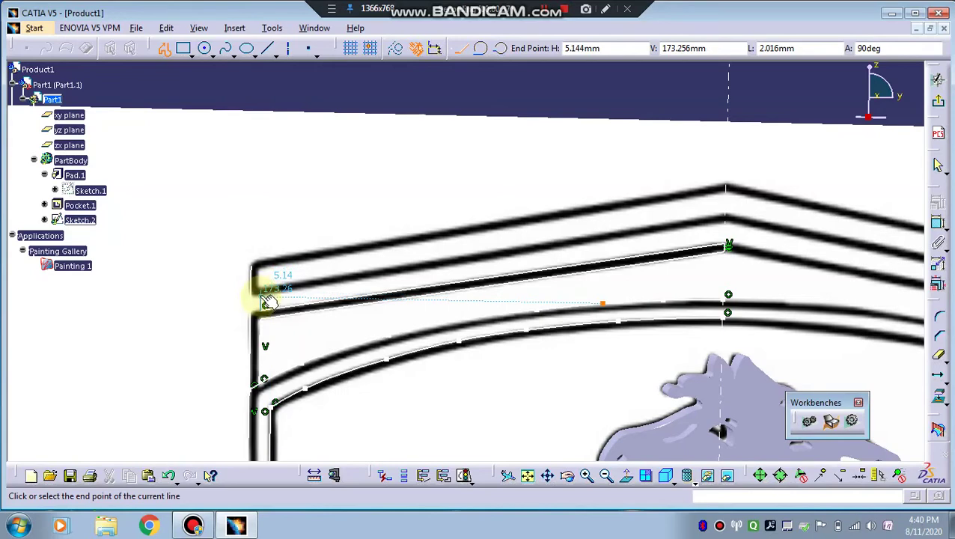
- Continue the profile up to about V 173.3 mm, along the middle chevron band to the axis, and back to about H 5.1 mm, V 174.6 mm
{"action": "left_click", "coordinate": [266, 302]}
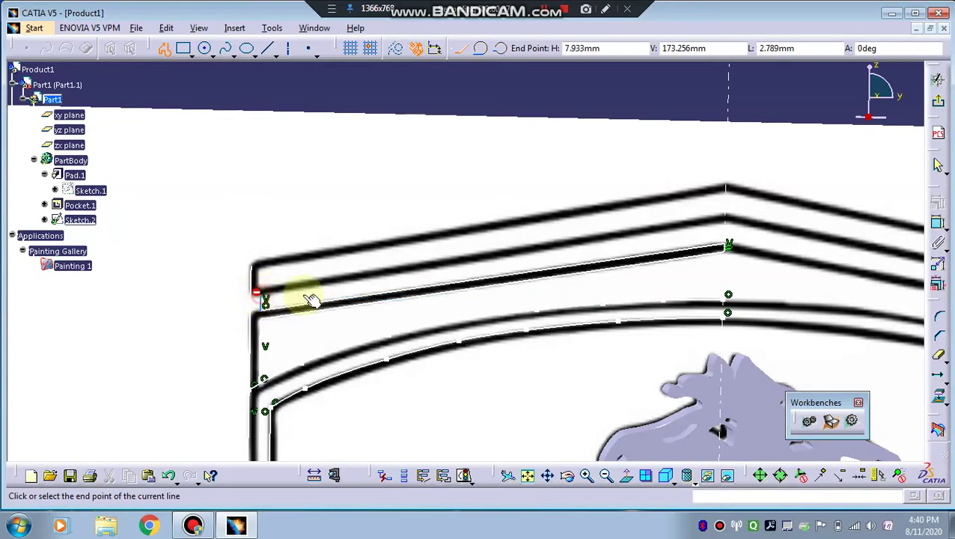
{"action": "left_click", "coordinate": [726, 216]}
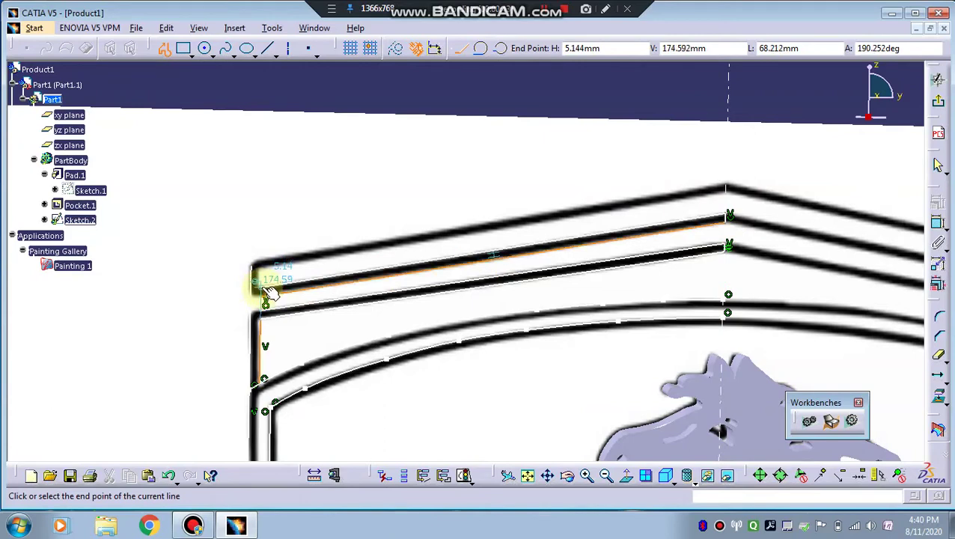
{"action": "left_click", "coordinate": [263, 288]}
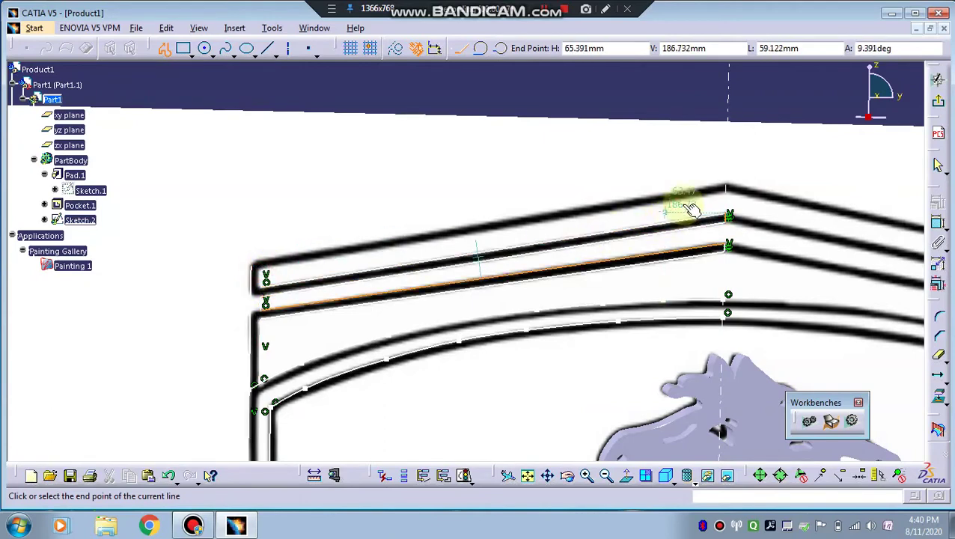
- Continue the profile along the top chevron band to the axis, back to the outer corner at about H 3.7 mm, V 178.4 mm, and end it just below
{"action": "left_click", "coordinate": [730, 195]}
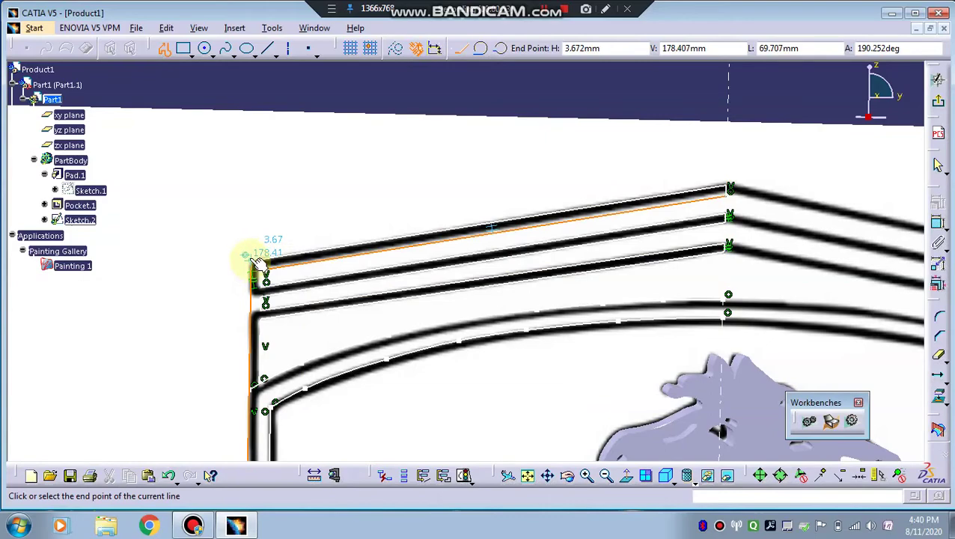
{"action": "mouse_move", "coordinate": [252, 259]}
{"action": "middle_mouse_down"}
{"action": "mouse_move", "coordinate": [298, 284]}
{"action": "mouse_move", "coordinate": [417, 300]}
{"action": "mouse_move", "coordinate": [400, 235]}
{"action": "middle_mouse_up"}
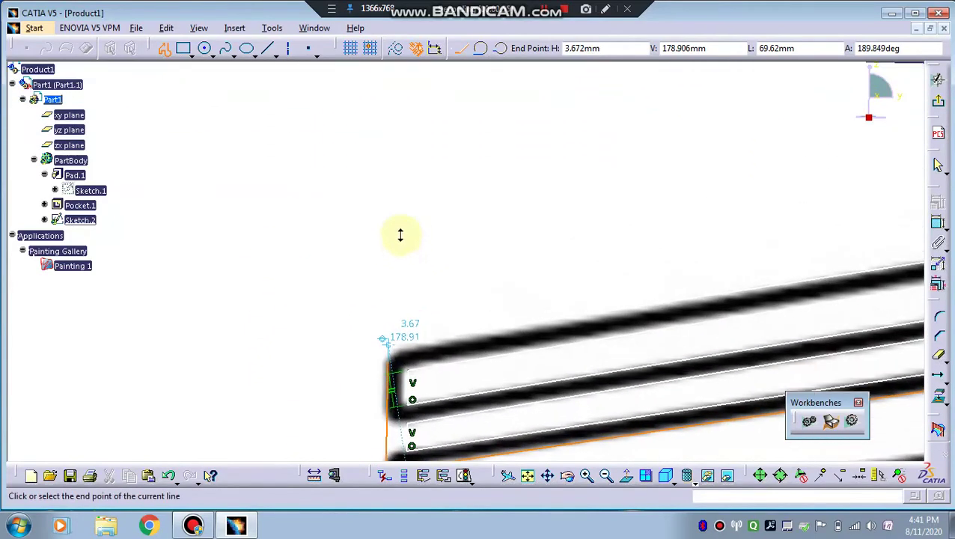
{"action": "left_click", "coordinate": [385, 350]}
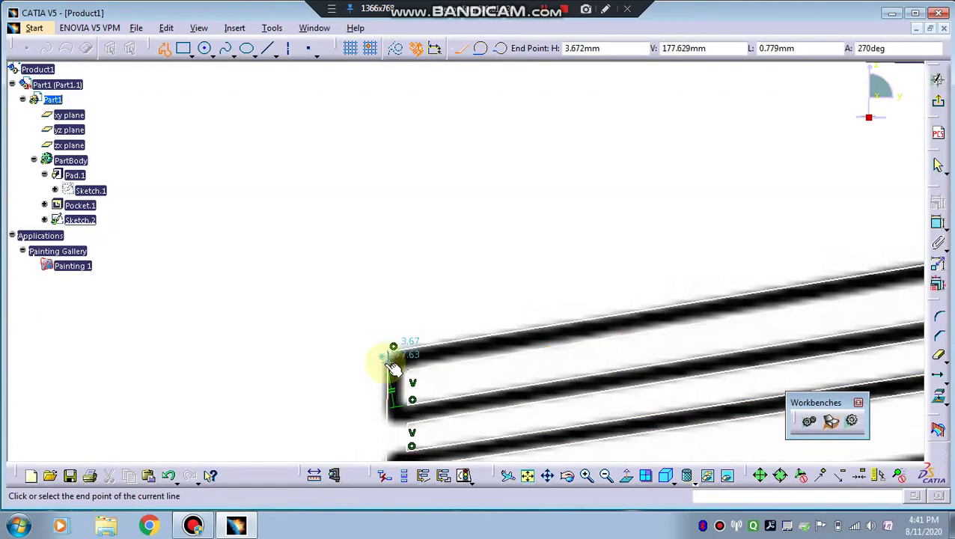
{"action": "double_click", "coordinate": [386, 364]}
{"action": "mouse_move", "coordinate": [454, 388]}
{"action": "middle_mouse_down"}
{"action": "mouse_move", "coordinate": [452, 289]}
{"action": "mouse_move", "coordinate": [447, 337]}
{"action": "mouse_move", "coordinate": [575, 407]}
{"action": "middle_mouse_up"}
{"action": "middle_click_drag", "start_coordinate": [673, 420], "coordinate": [576, 335]}
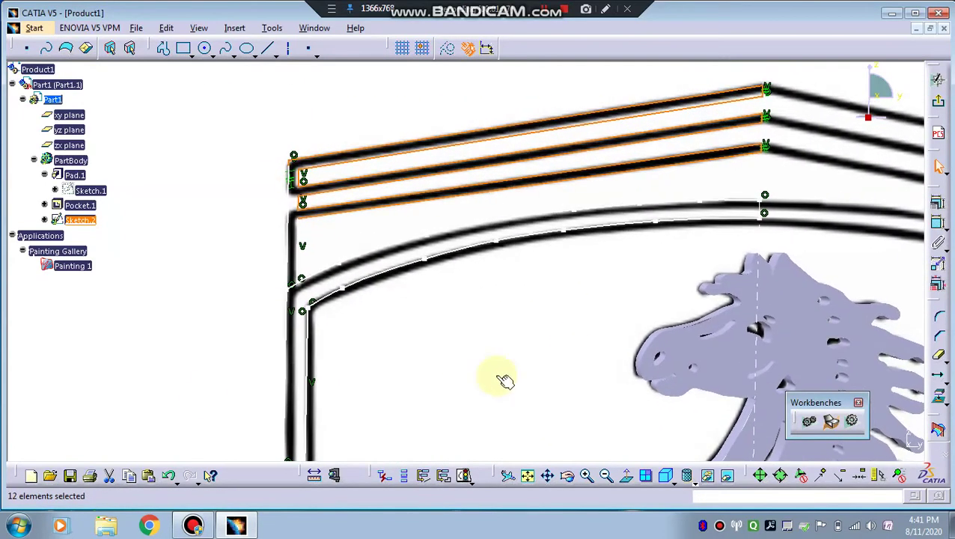
- Remove the short vertical segments joining the three chevron bands' lines at the centre axis with Quick Trim
{"action": "left_click", "coordinate": [938, 357]}
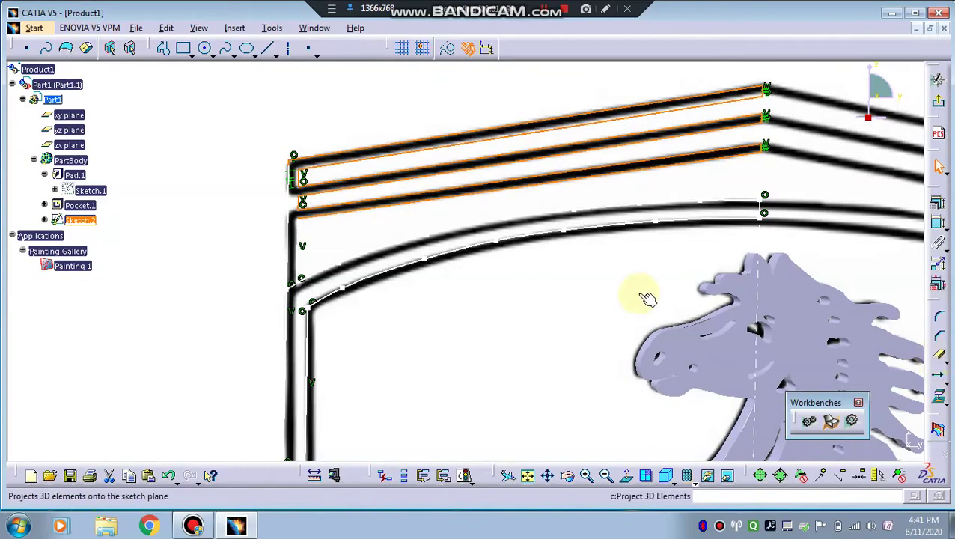
{"action": "left_click", "coordinate": [560, 294]}
{"action": "left_click", "coordinate": [937, 349]}
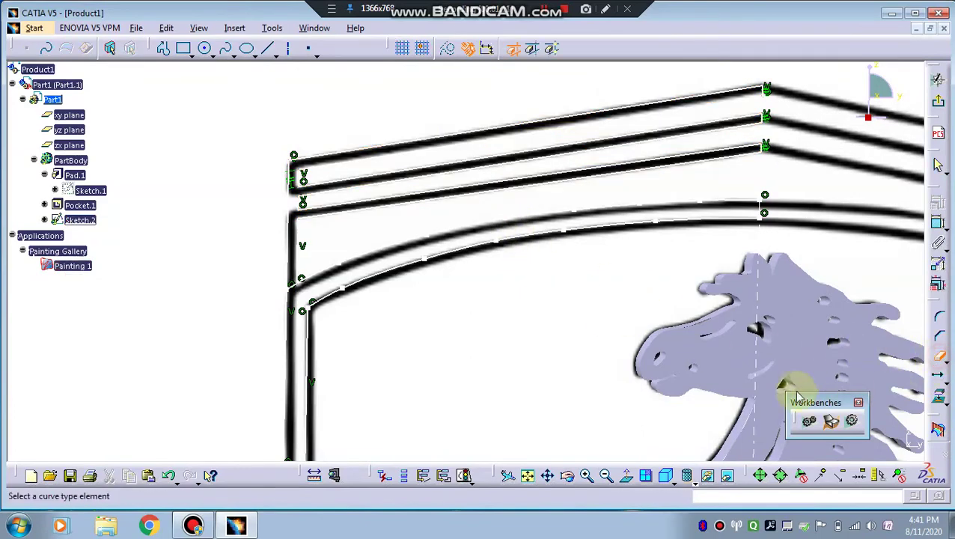
{"action": "left_click", "coordinate": [939, 357]}
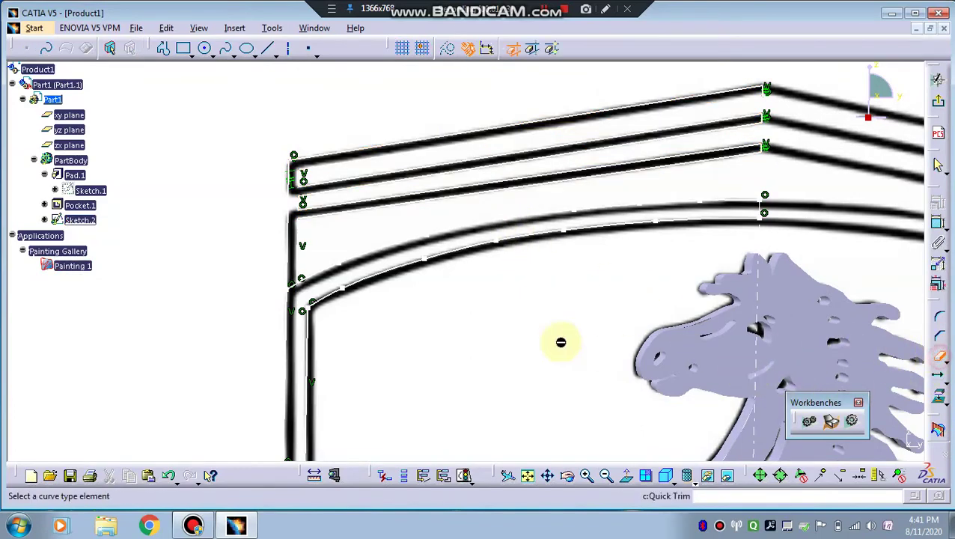
{"action": "mouse_move", "coordinate": [467, 312]}
{"action": "middle_mouse_down"}
{"action": "mouse_move", "coordinate": [654, 297]}
{"action": "mouse_move", "coordinate": [634, 223]}
{"action": "mouse_move", "coordinate": [667, 315]}
{"action": "mouse_move", "coordinate": [532, 250]}
{"action": "mouse_move", "coordinate": [573, 309]}
{"action": "mouse_move", "coordinate": [732, 267]}
{"action": "mouse_move", "coordinate": [154, 307]}
{"action": "middle_mouse_up"}
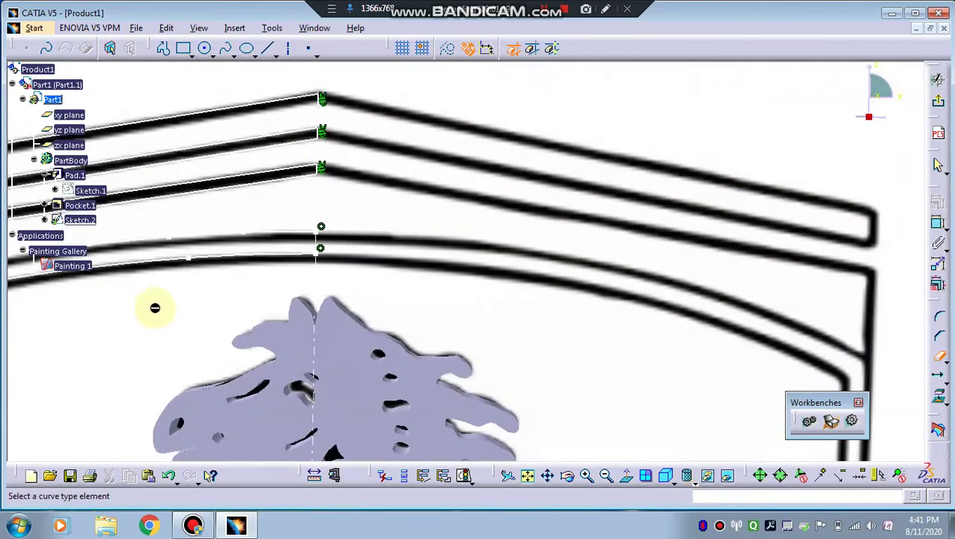
{"action": "middle_click_drag", "start_coordinate": [216, 296], "coordinate": [460, 295]}
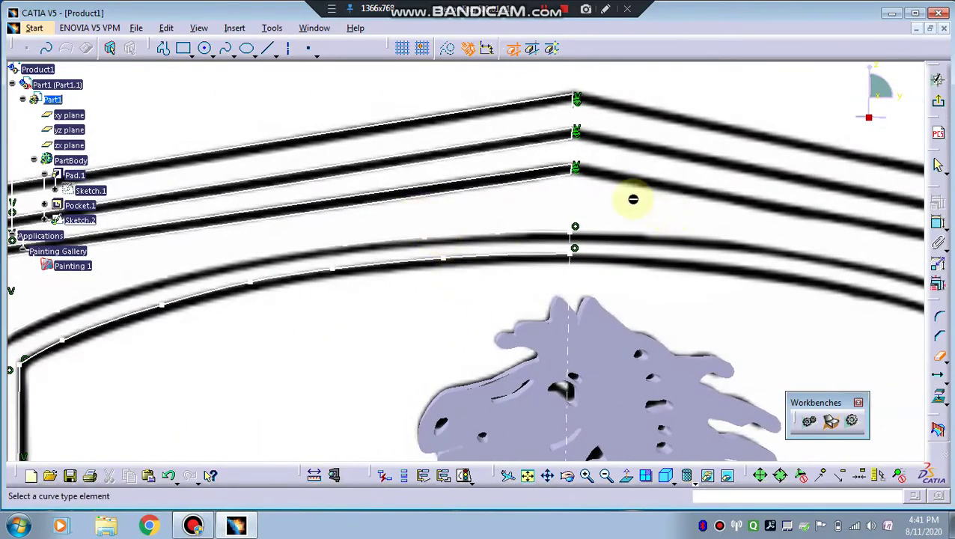
{"action": "mouse_move", "coordinate": [633, 199]}
{"action": "middle_mouse_down"}
{"action": "mouse_move", "coordinate": [605, 255]}
{"action": "mouse_move", "coordinate": [558, 151]}
{"action": "middle_mouse_up"}
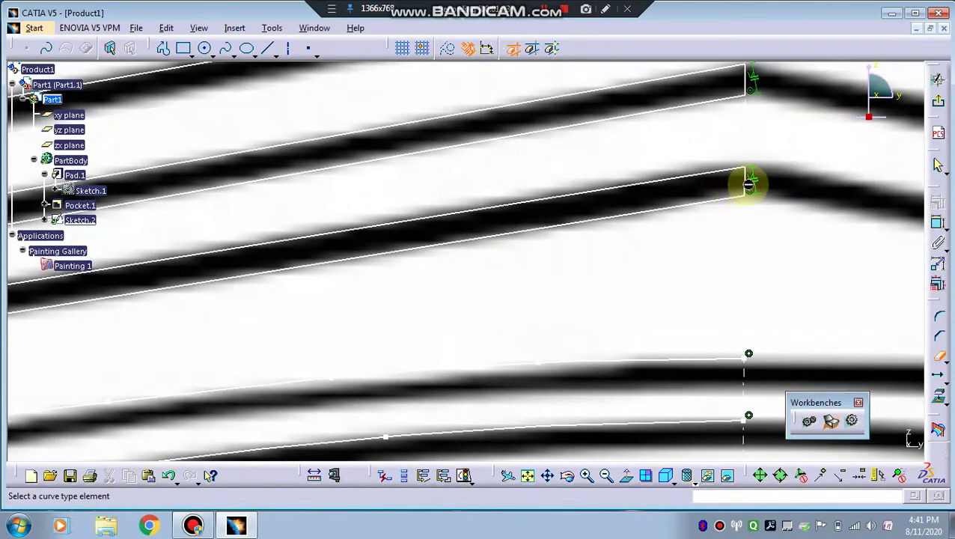
{"action": "mouse_move", "coordinate": [751, 189]}
{"action": "middle_mouse_down"}
{"action": "mouse_move", "coordinate": [703, 188]}
{"action": "mouse_move", "coordinate": [601, 285]}
{"action": "middle_mouse_up"}
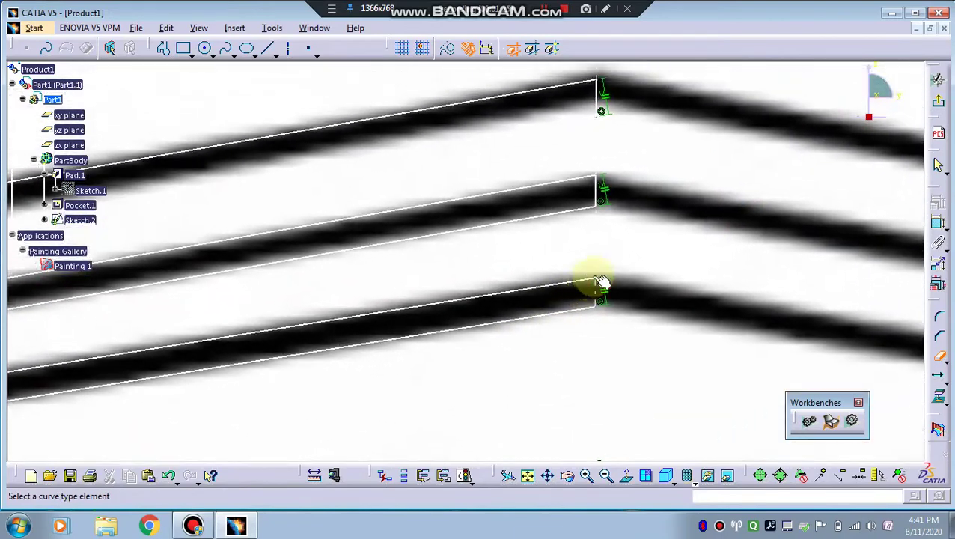
{"action": "middle_click_drag", "start_coordinate": [589, 184], "coordinate": [584, 234]}
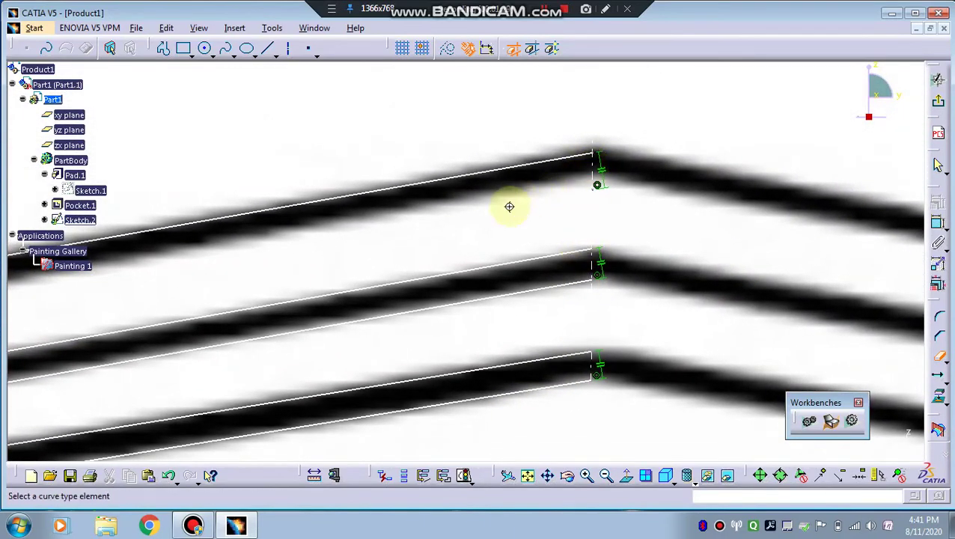
{"action": "mouse_move", "coordinate": [510, 206]}
{"action": "middle_mouse_down", "text": "ctrl"}
{"action": "mouse_move", "coordinate": [526, 292]}
{"action": "mouse_move", "coordinate": [298, 335]}
{"action": "mouse_move", "coordinate": [703, 299]}
{"action": "middle_mouse_up", "text": "ctrl"}
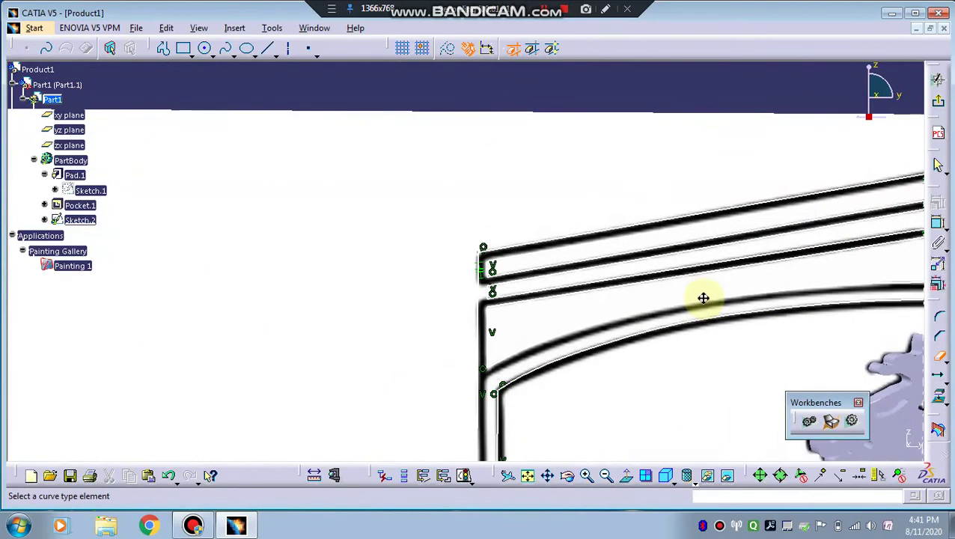
{"action": "mouse_move", "coordinate": [486, 305]}
{"action": "middle_mouse_down"}
{"action": "mouse_move", "coordinate": [497, 319]}
{"action": "mouse_move", "coordinate": [477, 297]}
{"action": "mouse_move", "coordinate": [437, 183]}
{"action": "middle_mouse_up"}
{"action": "mouse_move", "coordinate": [458, 224]}
{"action": "middle_mouse_down"}
{"action": "mouse_move", "coordinate": [417, 264]}
{"action": "mouse_move", "coordinate": [305, 149]}
{"action": "mouse_move", "coordinate": [322, 211]}
{"action": "mouse_move", "coordinate": [422, 373]}
{"action": "mouse_move", "coordinate": [341, 270]}
{"action": "mouse_move", "coordinate": [253, 215]}
{"action": "mouse_move", "coordinate": [509, 314]}
{"action": "middle_mouse_up"}
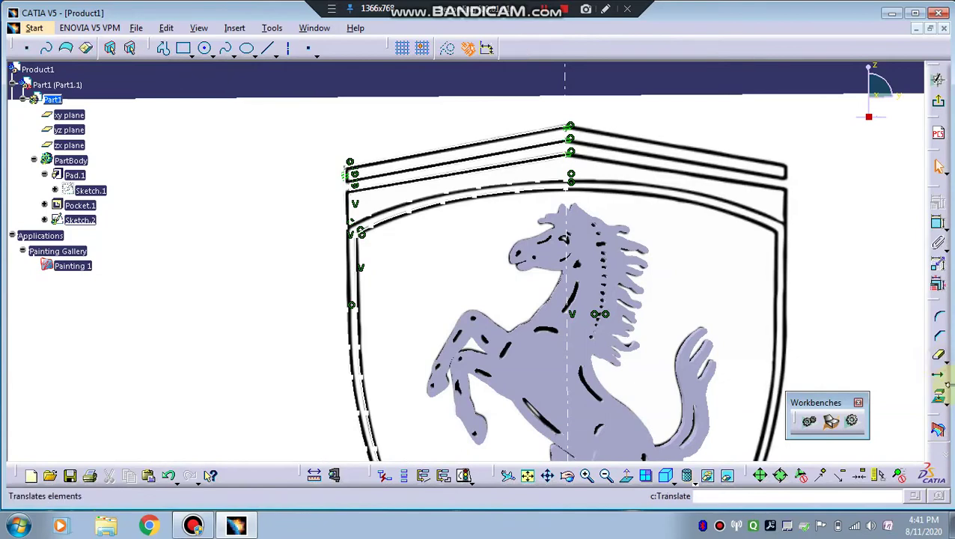
- Mirror all the traced left-half shield outlines about the vertical centre axis
{"action": "left_click", "coordinate": [944, 383]}
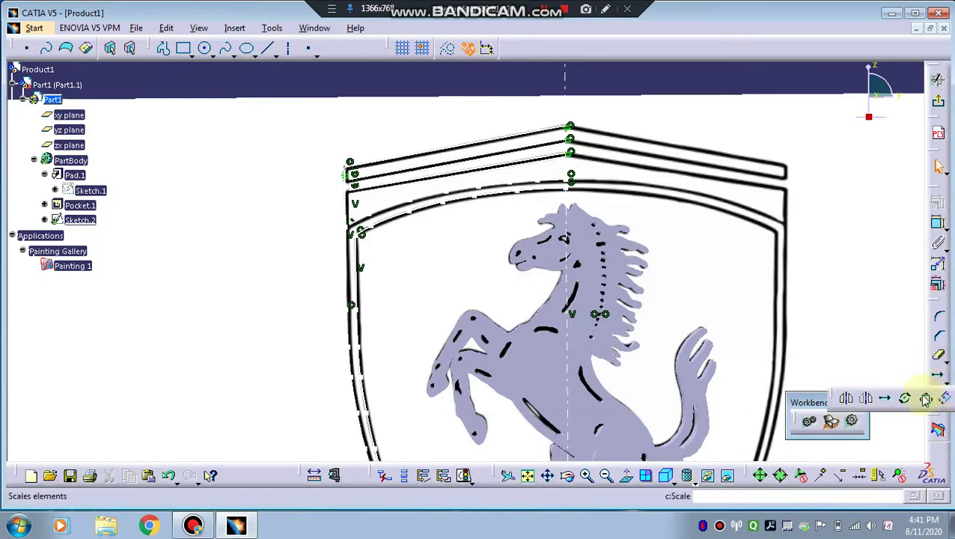
{"action": "left_click", "coordinate": [846, 399]}
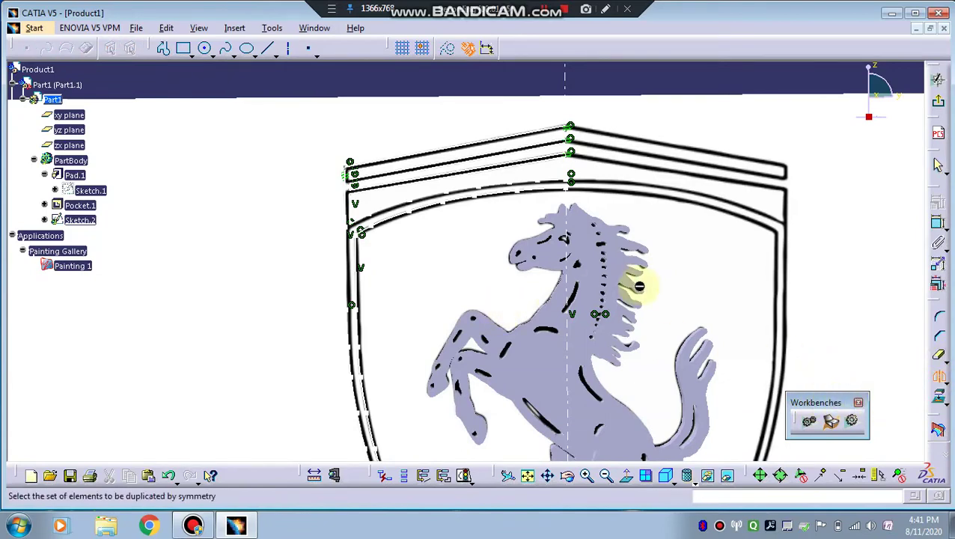
{"action": "mouse_move", "coordinate": [643, 279]}
{"action": "middle_mouse_down", "text": "ctrl"}
{"action": "mouse_move", "coordinate": [643, 349]}
{"action": "mouse_move", "coordinate": [592, 317]}
{"action": "middle_mouse_up", "text": "ctrl"}
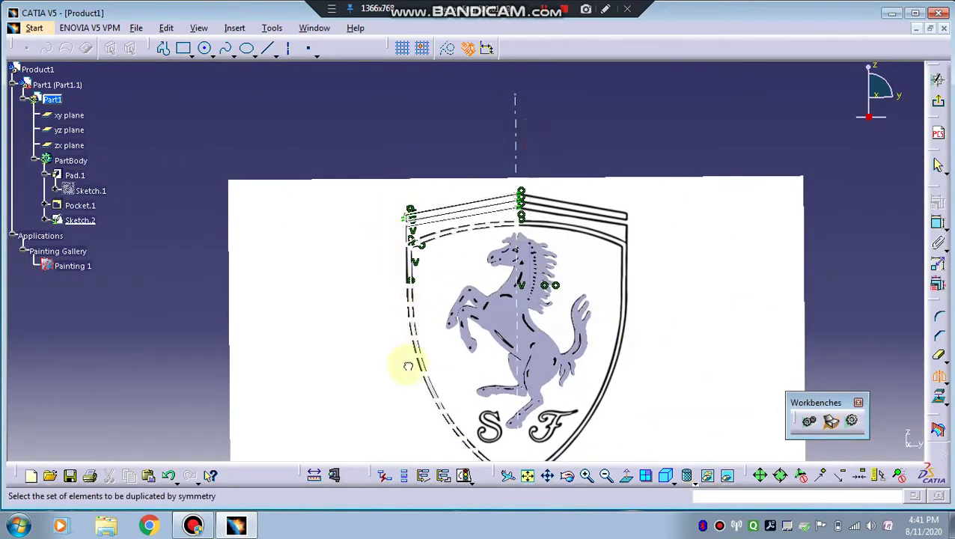
{"action": "left_click_drag", "start_coordinate": [533, 141], "coordinate": [411, 351]}
{"action": "left_click", "coordinate": [530, 141]}
{"action": "mouse_move", "coordinate": [529, 140]}
{"action": "middle_mouse_down"}
{"action": "mouse_move", "coordinate": [539, 98]}
{"action": "mouse_move", "coordinate": [505, 98]}
{"action": "middle_mouse_up"}
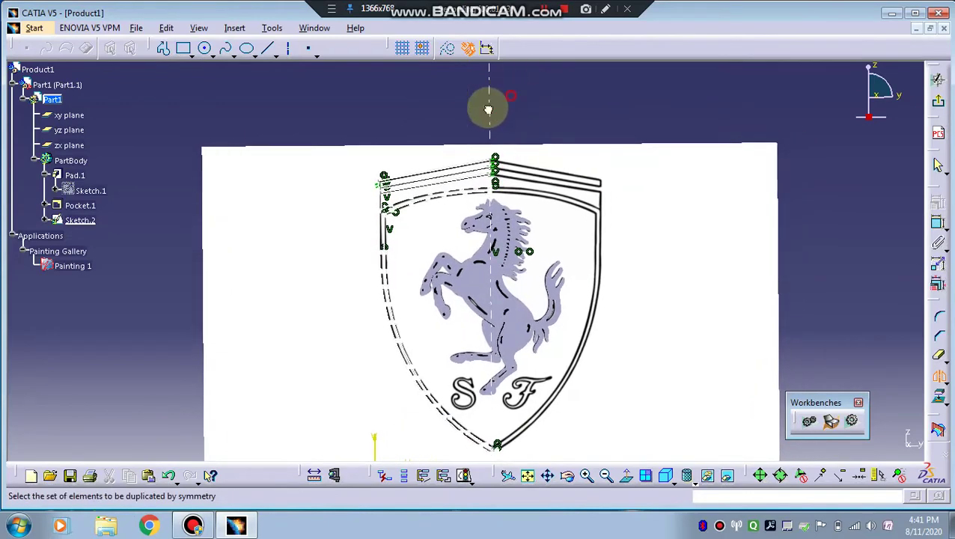
{"action": "mouse_move", "coordinate": [511, 95]}
{"action": "left_mouse_down"}
{"action": "mouse_move", "coordinate": [360, 374]}
{"action": "mouse_move", "coordinate": [357, 443]}
{"action": "mouse_move", "coordinate": [367, 452]}
{"action": "mouse_move", "coordinate": [351, 452]}
{"action": "left_mouse_up"}
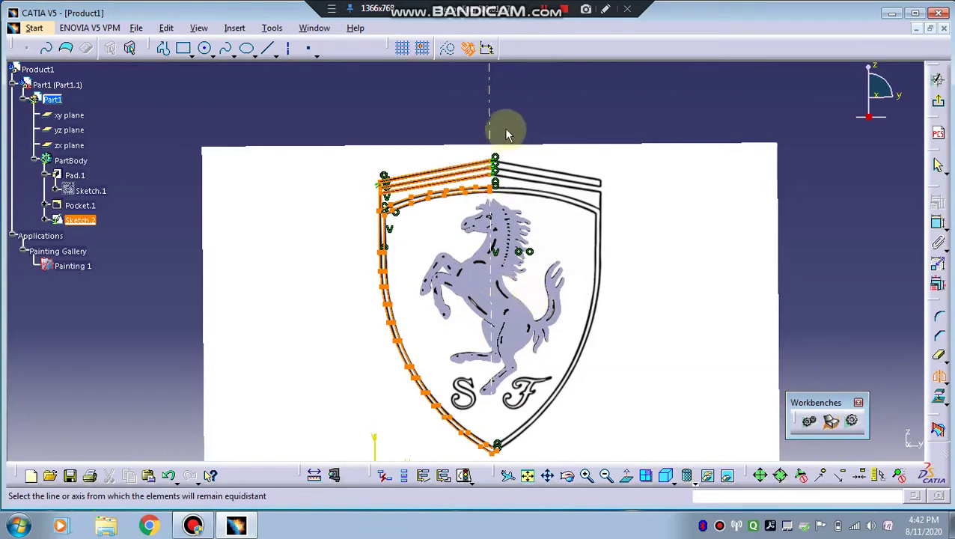
{"action": "left_click", "coordinate": [488, 114]}
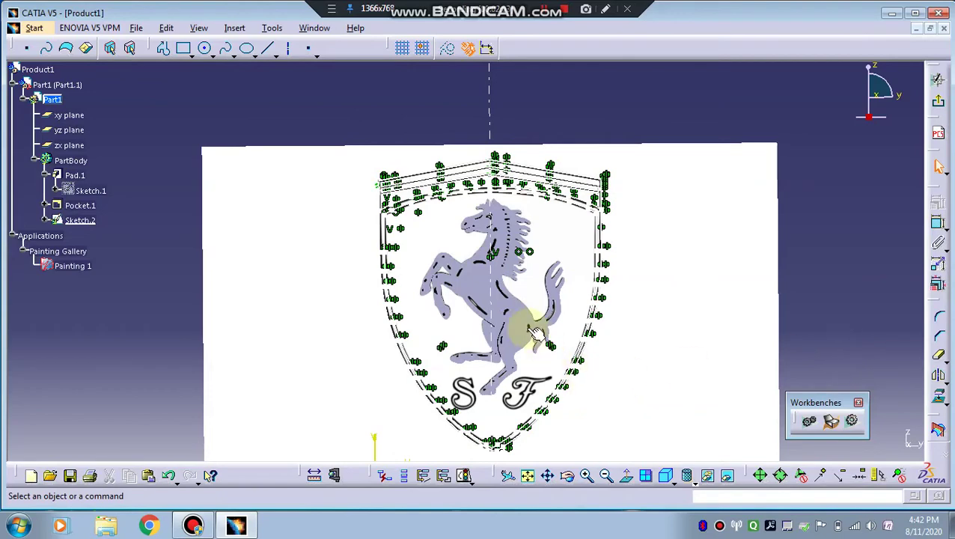
- Exit the sketch and orbit the part to check the complete shield outline around the horse
{"action": "mouse_move", "coordinate": [535, 333]}
{"action": "middle_mouse_down"}
{"action": "mouse_move", "coordinate": [512, 337]}
{"action": "mouse_move", "coordinate": [528, 294]}
{"action": "mouse_move", "coordinate": [522, 309]}
{"action": "mouse_move", "coordinate": [512, 266]}
{"action": "middle_mouse_up"}
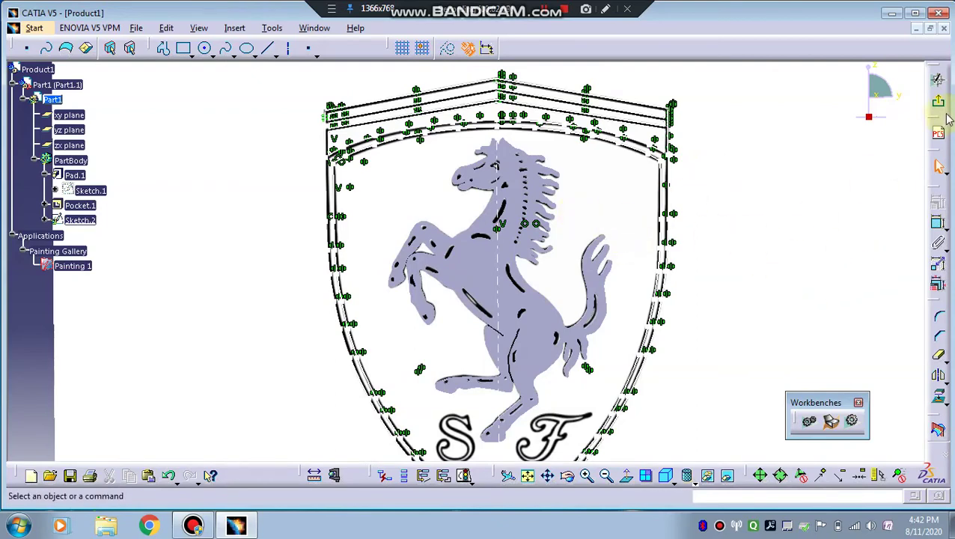
{"action": "left_click", "coordinate": [930, 122]}
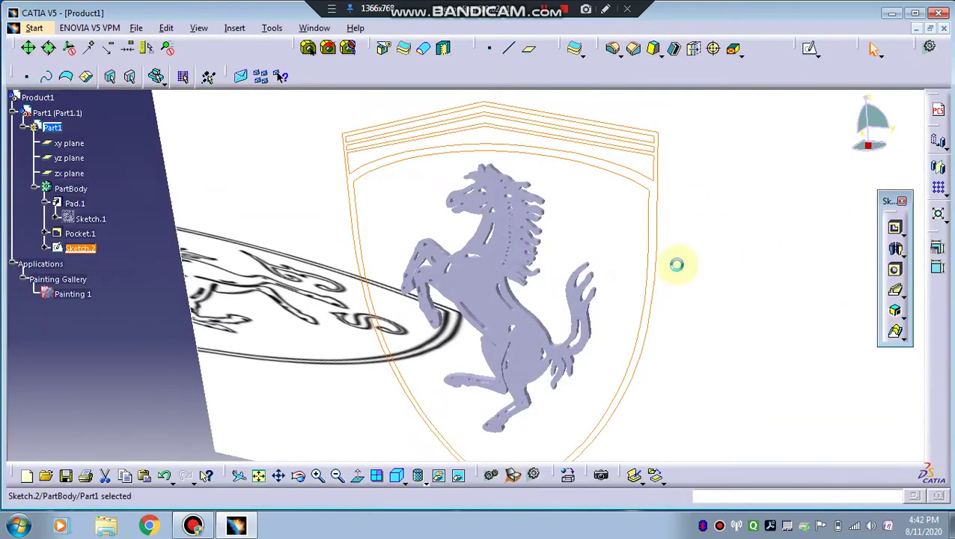
{"action": "middle_click_drag", "start_coordinate": [636, 318], "coordinate": [589, 264]}
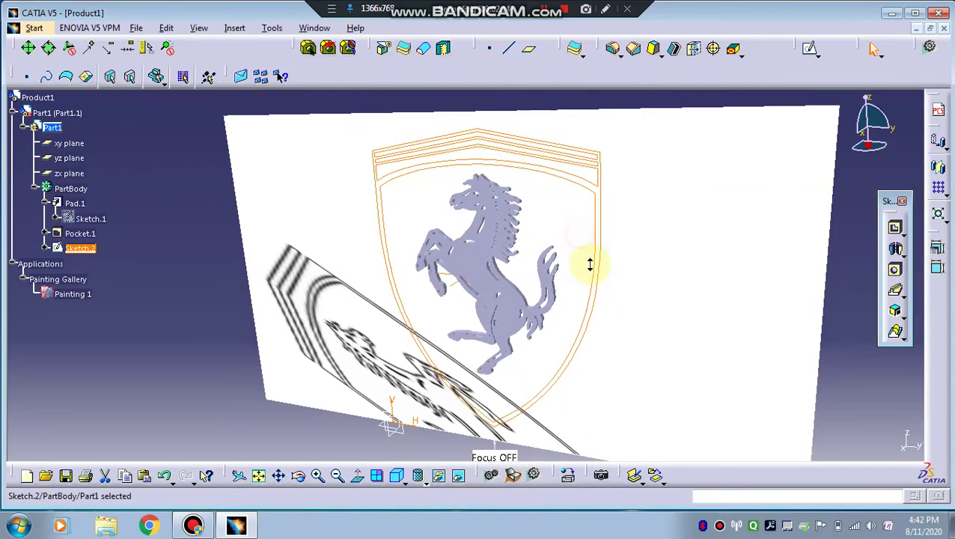
- Pad the mirrored shield sketch to a length of 3 mm and orbit to check the raised frame around the horse
{"action": "left_click", "coordinate": [901, 253]}
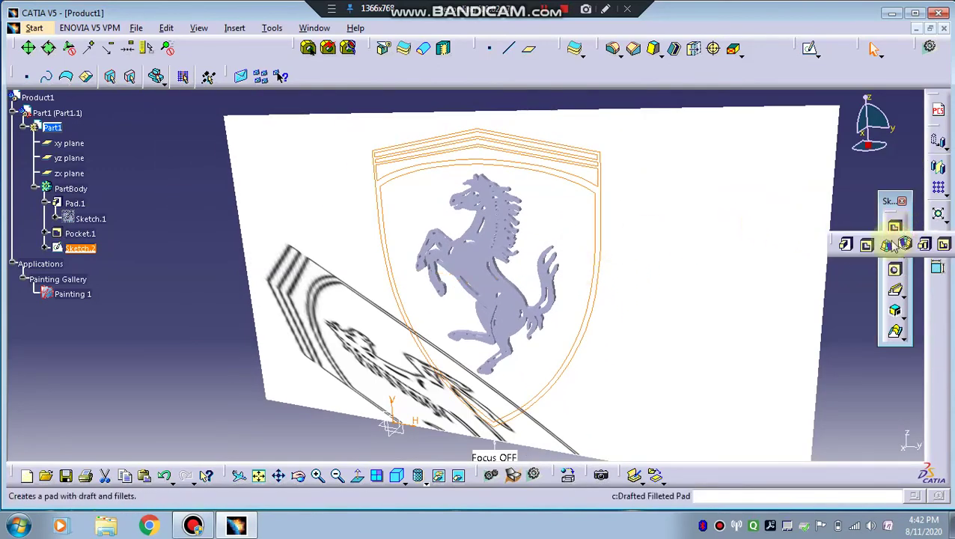
{"action": "left_click", "coordinate": [844, 243]}
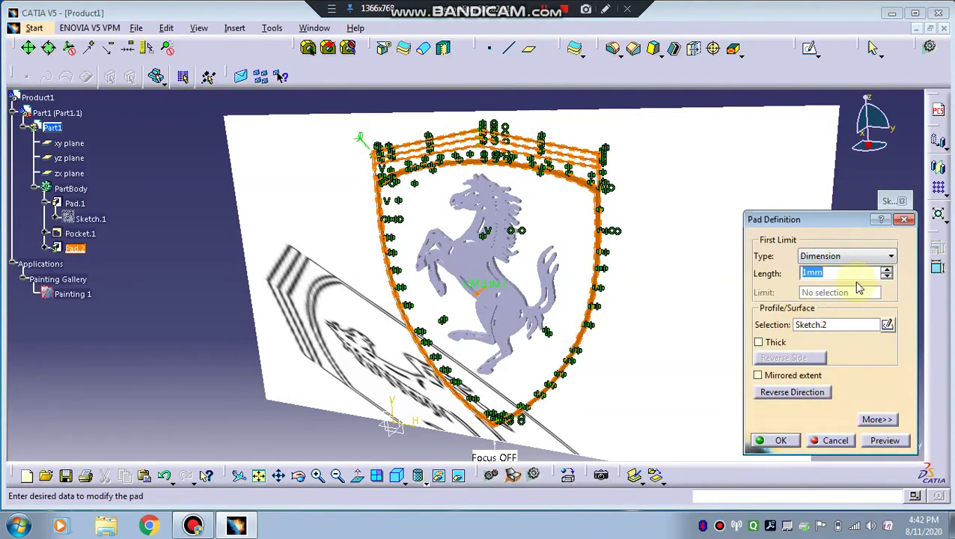
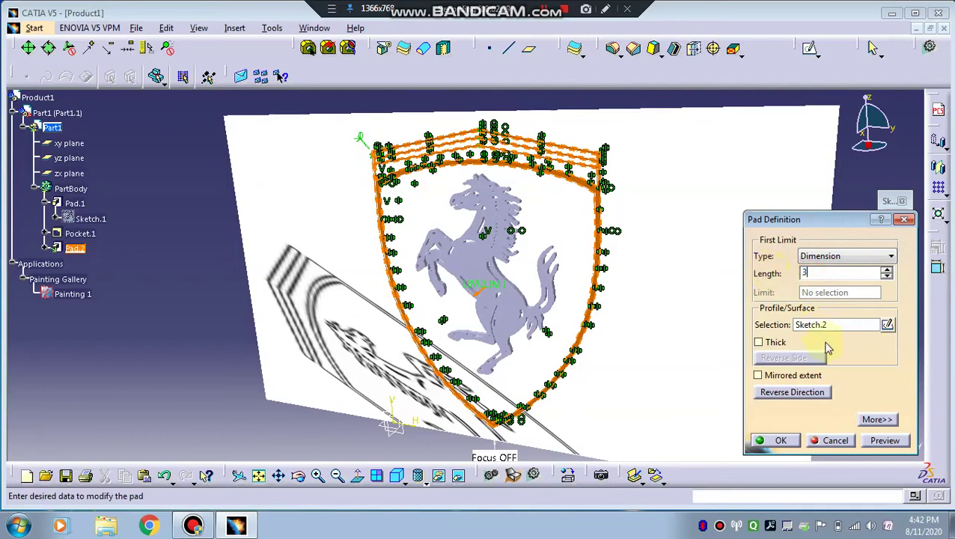
{"action": "left_click", "coordinate": [863, 438]}
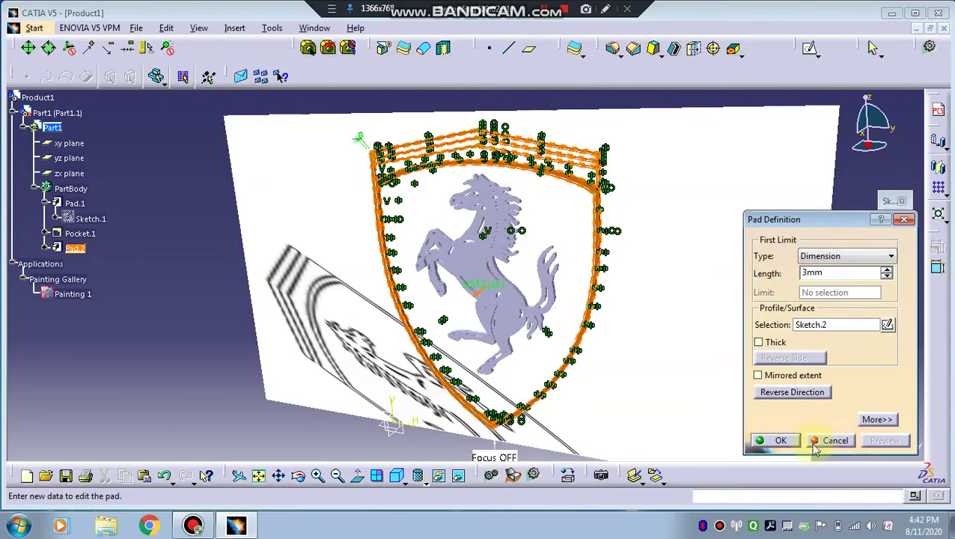
{"action": "left_click", "coordinate": [781, 441]}
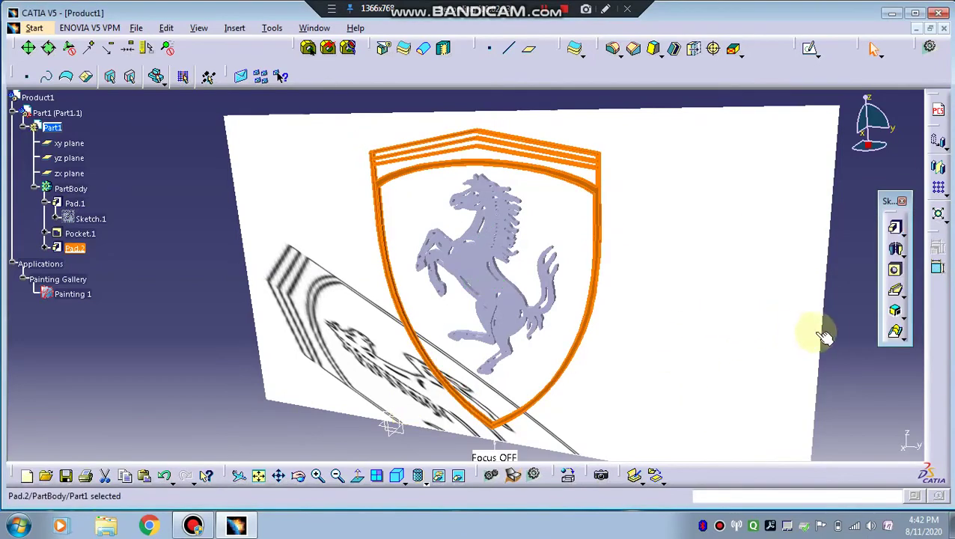
{"action": "middle_click_drag", "start_coordinate": [700, 309], "coordinate": [535, 127]}
{"action": "middle_click_drag", "start_coordinate": [683, 245], "coordinate": [674, 176]}
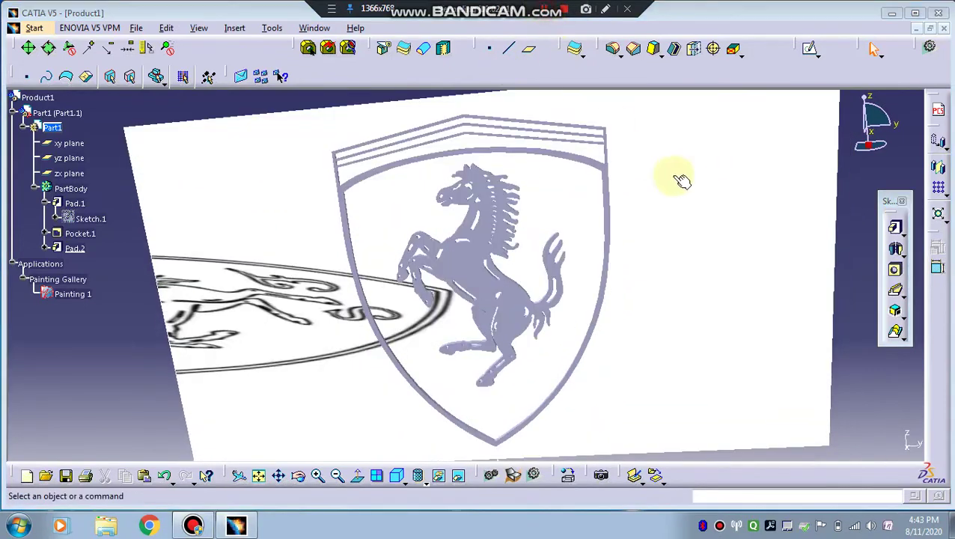
- Switch to the Generative Shape Design workbench and hide the painted reference image behind the shield
{"action": "left_click", "coordinate": [33, 28]}
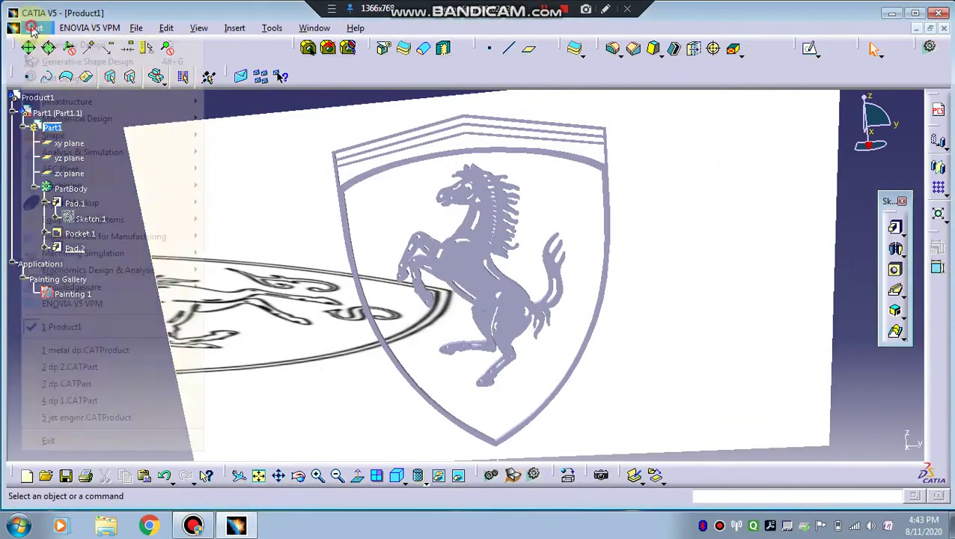
{"action": "left_click", "coordinate": [86, 62]}
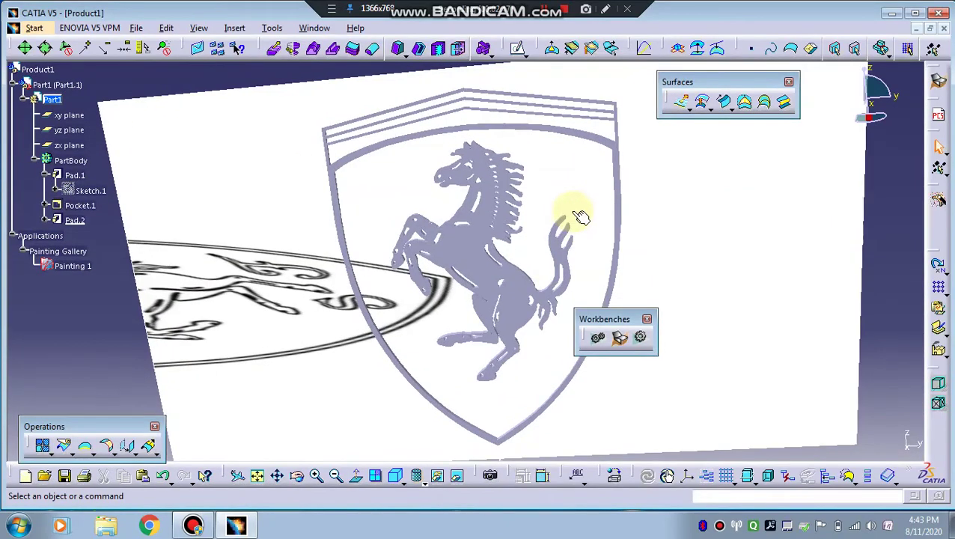
{"action": "mouse_move", "coordinate": [571, 206]}
{"action": "middle_mouse_down"}
{"action": "mouse_move", "coordinate": [482, 248]}
{"action": "mouse_move", "coordinate": [475, 181]}
{"action": "mouse_move", "coordinate": [469, 224]}
{"action": "mouse_move", "coordinate": [644, 219]}
{"action": "middle_mouse_up"}
{"action": "left_click", "coordinate": [652, 223]}
{"action": "right_click", "coordinate": [641, 218]}
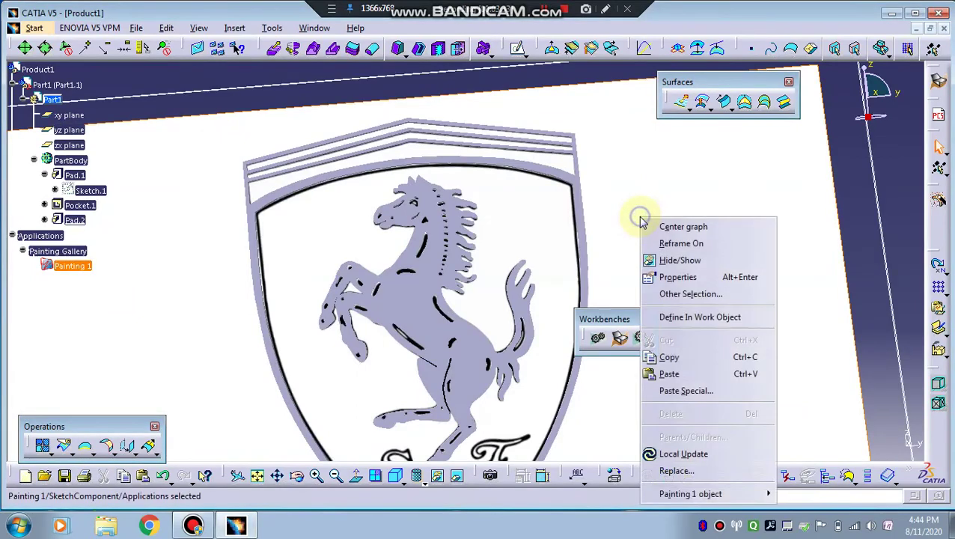
{"action": "left_click", "coordinate": [668, 267]}
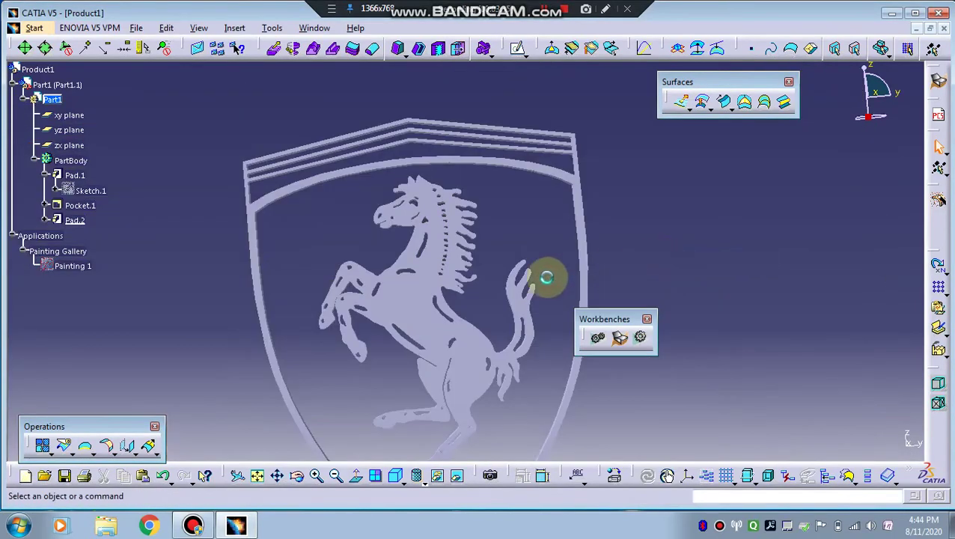
{"action": "mouse_move", "coordinate": [226, 268]}
{"action": "middle_mouse_down"}
{"action": "mouse_move", "coordinate": [731, 275]}
{"action": "mouse_move", "coordinate": [665, 187]}
{"action": "mouse_move", "coordinate": [379, 239]}
{"action": "mouse_move", "coordinate": [437, 218]}
{"action": "middle_mouse_up"}
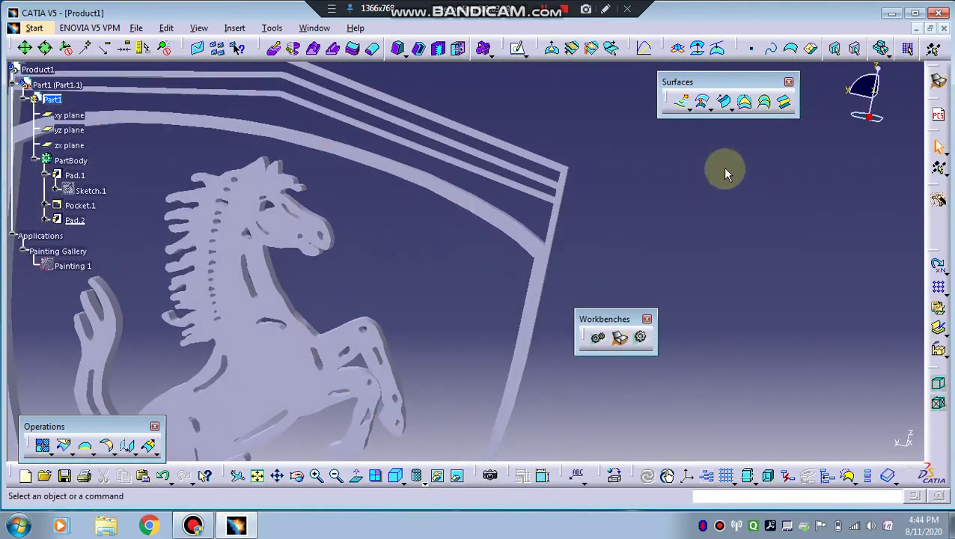
- Create a fill surface over the large shield opening behind the horse, using the six inner frame edges as its closed boundary
{"action": "left_click", "coordinate": [741, 101]}
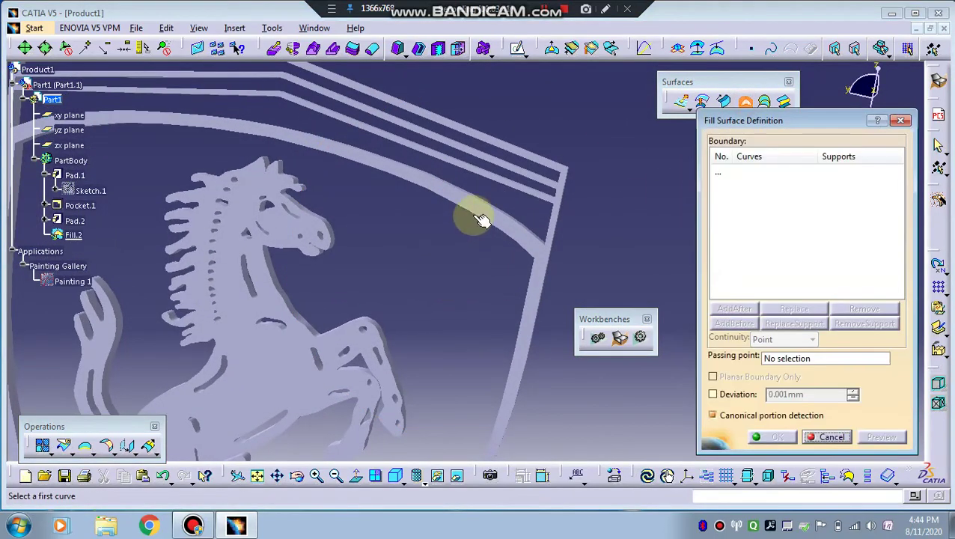
{"action": "left_click", "coordinate": [528, 246]}
{"action": "middle_click_drag", "start_coordinate": [528, 247], "coordinate": [480, 138]}
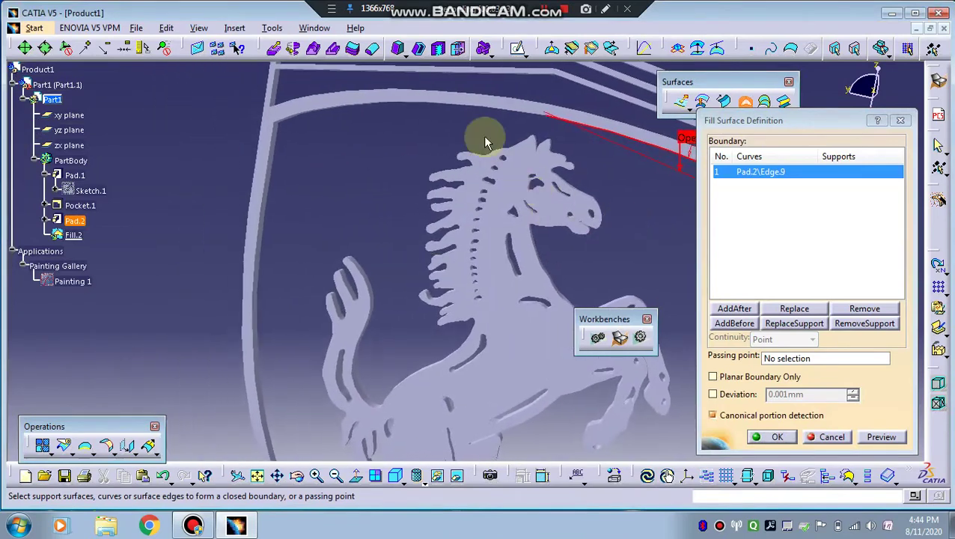
{"action": "left_click", "coordinate": [454, 100]}
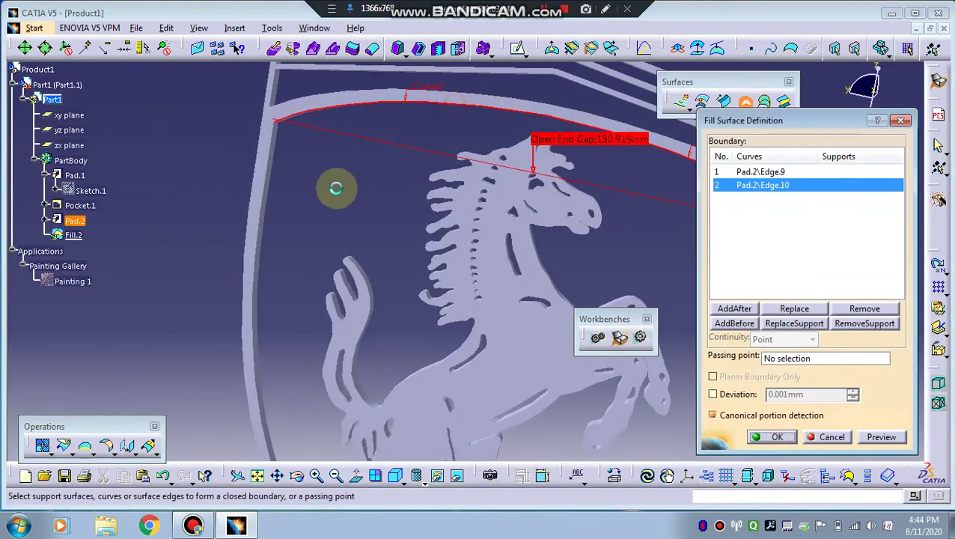
{"action": "left_click", "coordinate": [266, 157]}
{"action": "mouse_move", "coordinate": [267, 157]}
{"action": "middle_mouse_down"}
{"action": "mouse_move", "coordinate": [305, 228]}
{"action": "mouse_move", "coordinate": [264, 164]}
{"action": "middle_mouse_up"}
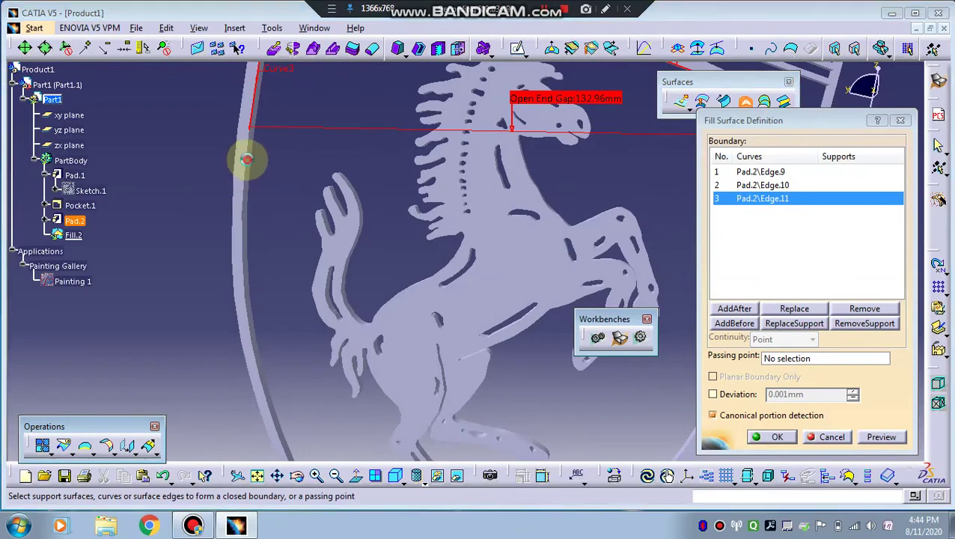
{"action": "left_click", "coordinate": [246, 160]}
{"action": "mouse_move", "coordinate": [353, 237]}
{"action": "middle_mouse_down"}
{"action": "mouse_move", "coordinate": [231, 166]}
{"action": "mouse_move", "coordinate": [431, 248]}
{"action": "mouse_move", "coordinate": [419, 252]}
{"action": "mouse_move", "coordinate": [443, 219]}
{"action": "mouse_move", "coordinate": [477, 202]}
{"action": "middle_mouse_up"}
{"action": "left_click", "coordinate": [424, 246]}
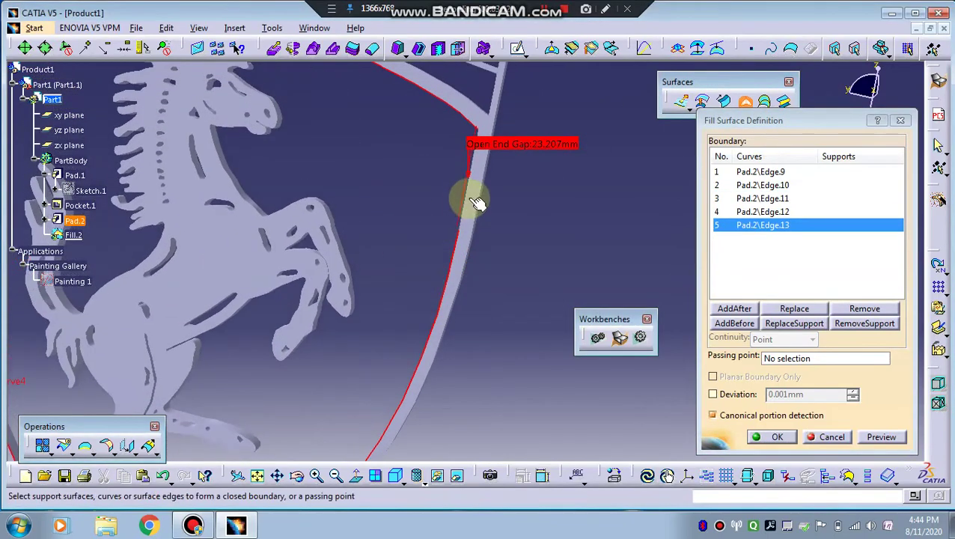
{"action": "left_click", "coordinate": [465, 196]}
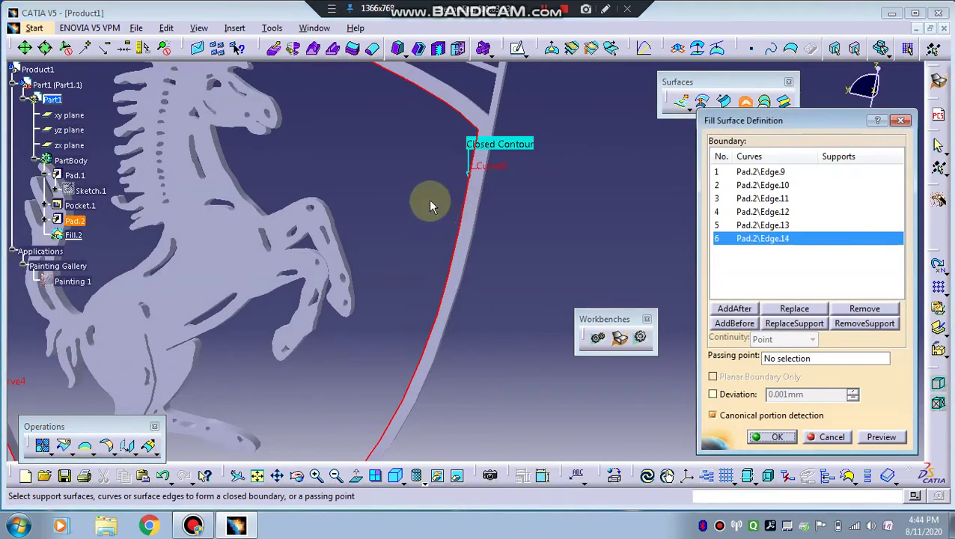
{"action": "left_click", "coordinate": [765, 439]}
- Fill the gap between the curved arch and the lowest chevron band, using its six surrounding edges as the closed boundary
{"action": "middle_click_drag", "start_coordinate": [561, 319], "coordinate": [382, 356]}
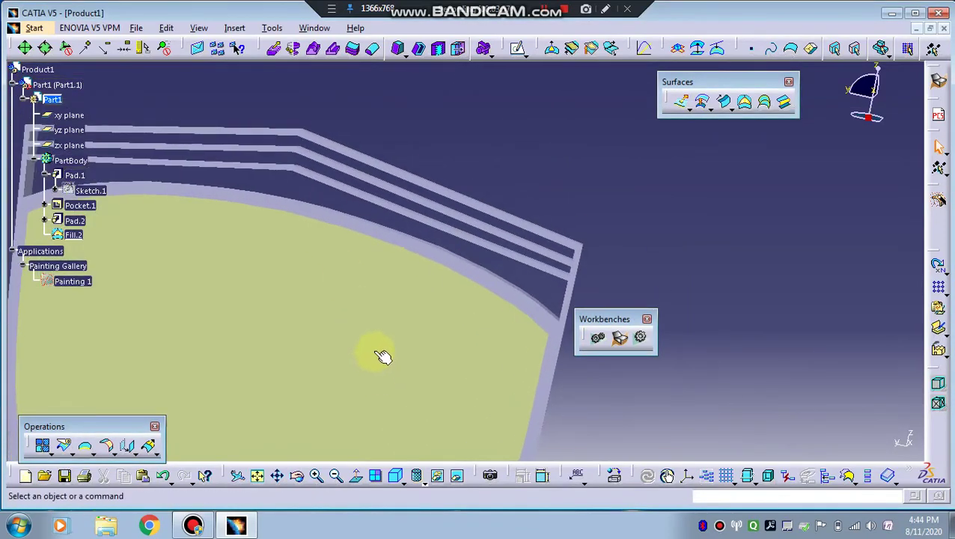
{"action": "middle_click_drag", "start_coordinate": [361, 229], "coordinate": [479, 191]}
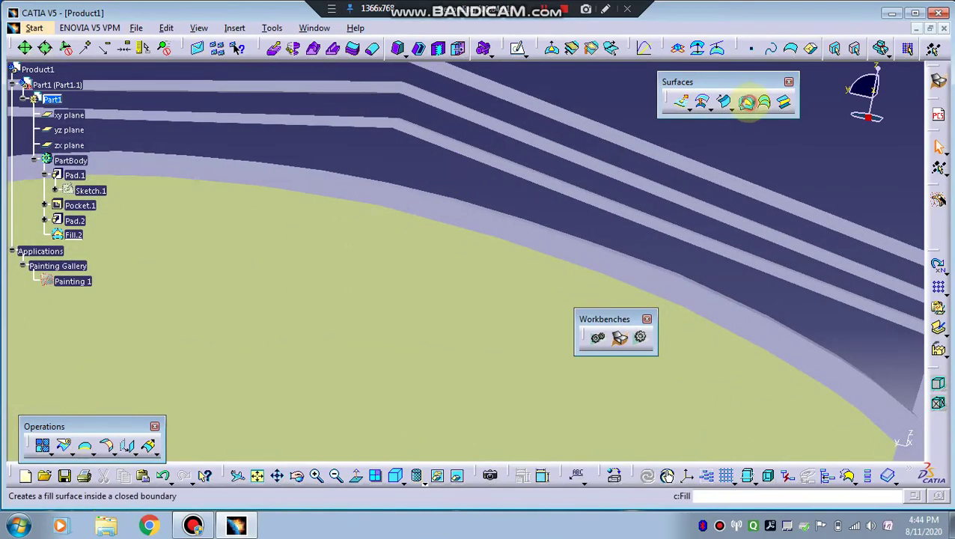
{"action": "left_click", "coordinate": [747, 102]}
{"action": "left_click", "coordinate": [523, 176]}
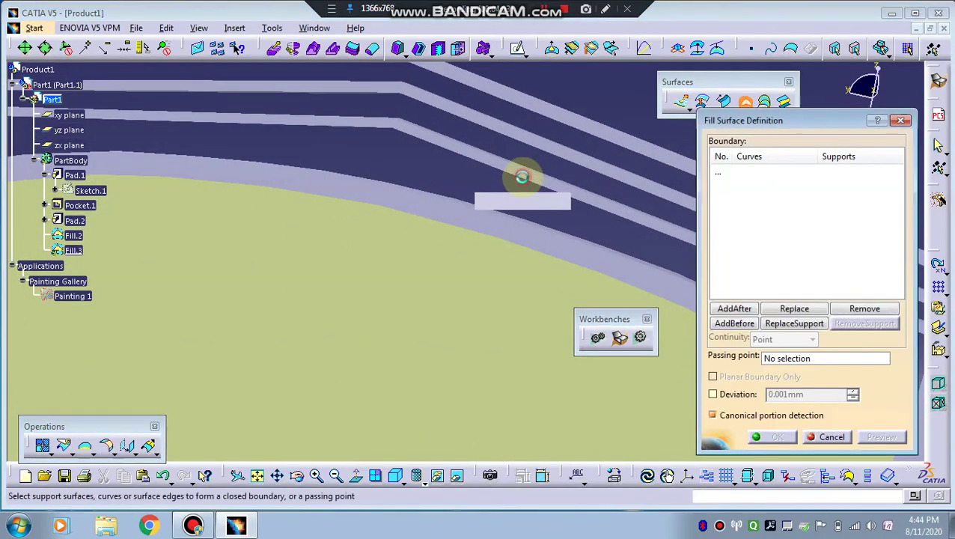
{"action": "left_click", "coordinate": [372, 155]}
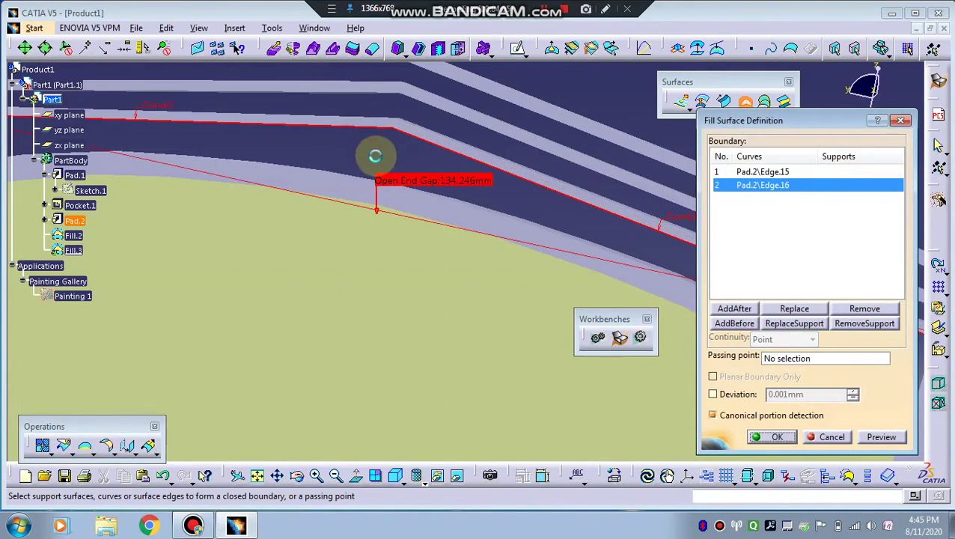
{"action": "middle_click_drag", "start_coordinate": [101, 132], "coordinate": [434, 174]}
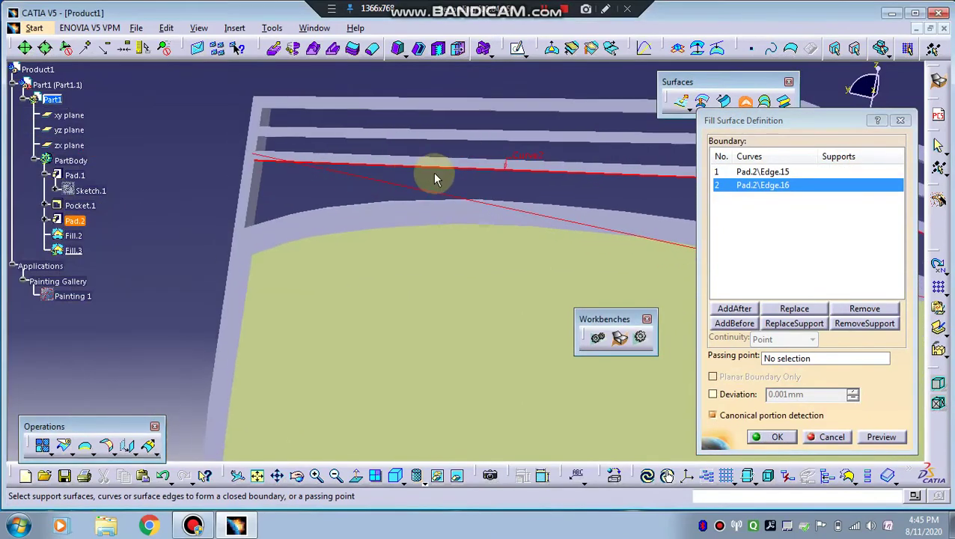
{"action": "left_click", "coordinate": [262, 199]}
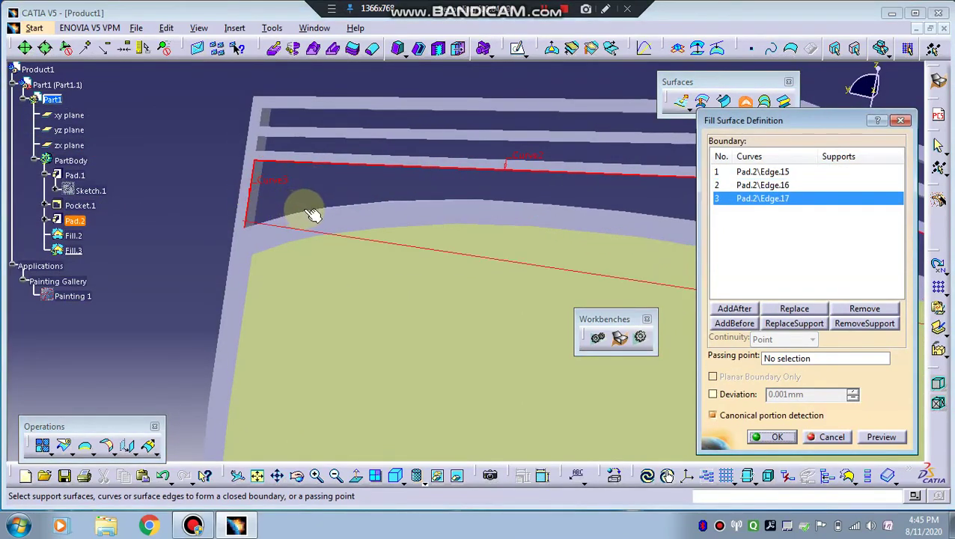
{"action": "left_click", "coordinate": [496, 198]}
{"action": "middle_click_drag", "start_coordinate": [496, 197], "coordinate": [339, 233]}
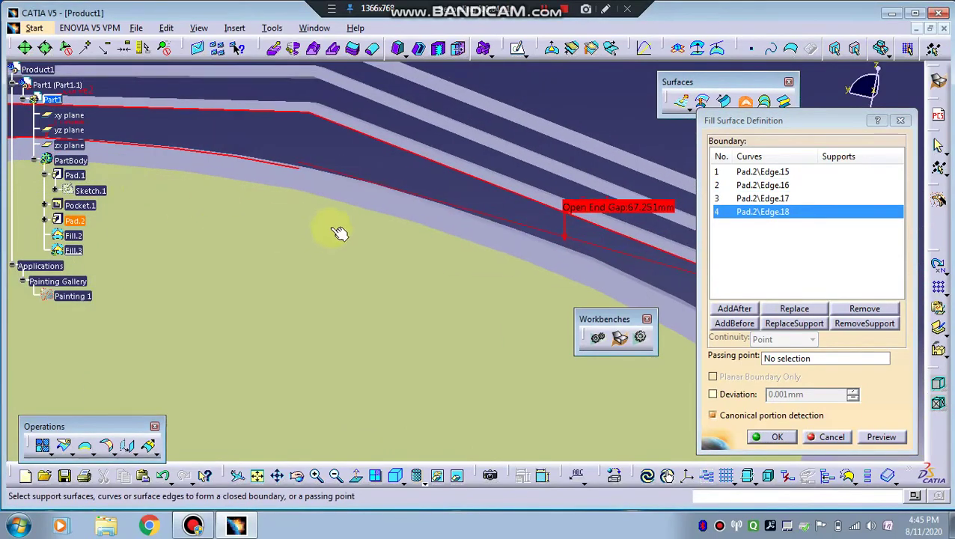
{"action": "left_click", "coordinate": [441, 202]}
{"action": "middle_click_drag", "start_coordinate": [441, 202], "coordinate": [535, 278]}
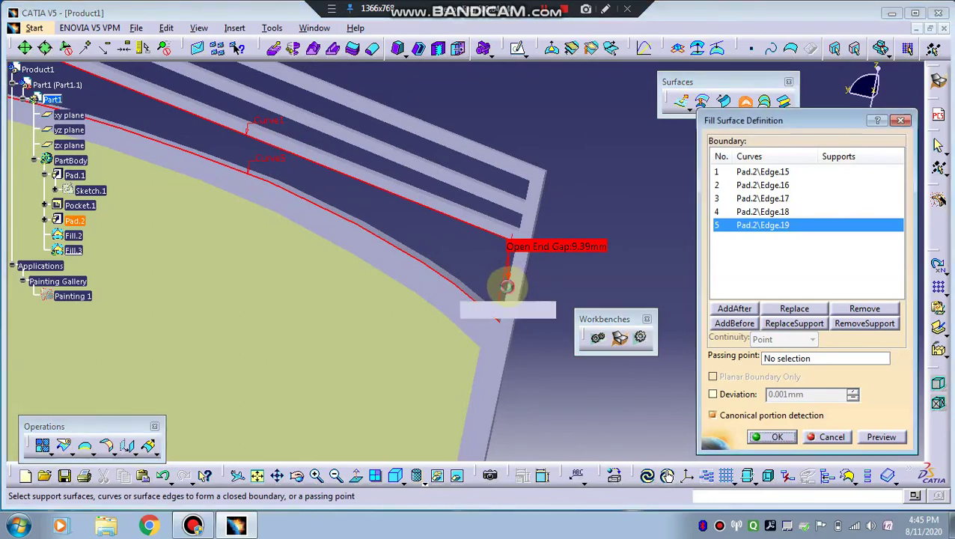
{"action": "left_click", "coordinate": [508, 276]}
{"action": "left_click", "coordinate": [763, 440]}
- Fill the narrow gap between the lowest and middle chevron bands, using six edges without support faces as the closed boundary
{"action": "middle_click_drag", "start_coordinate": [395, 214], "coordinate": [505, 269]}
{"action": "left_click", "coordinate": [746, 104]}
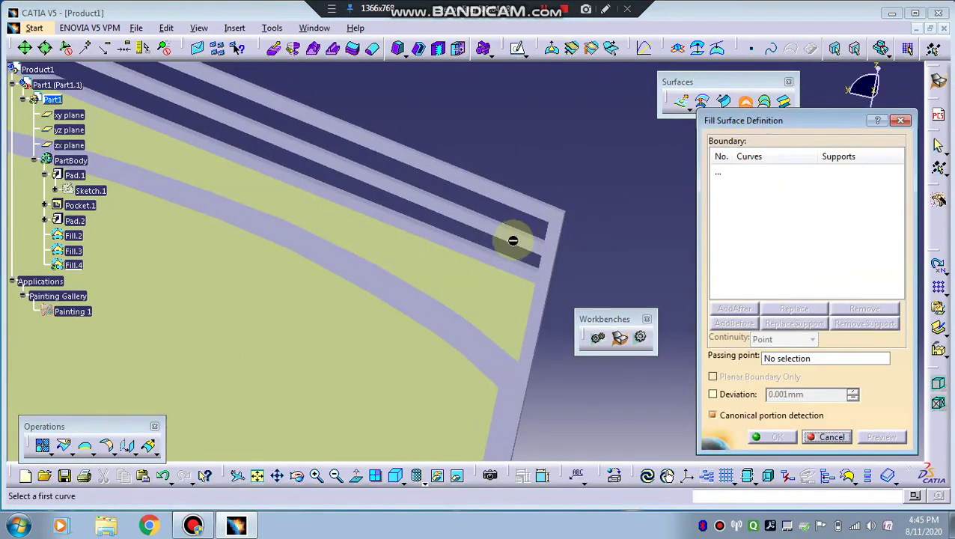
{"action": "left_click", "coordinate": [532, 271]}
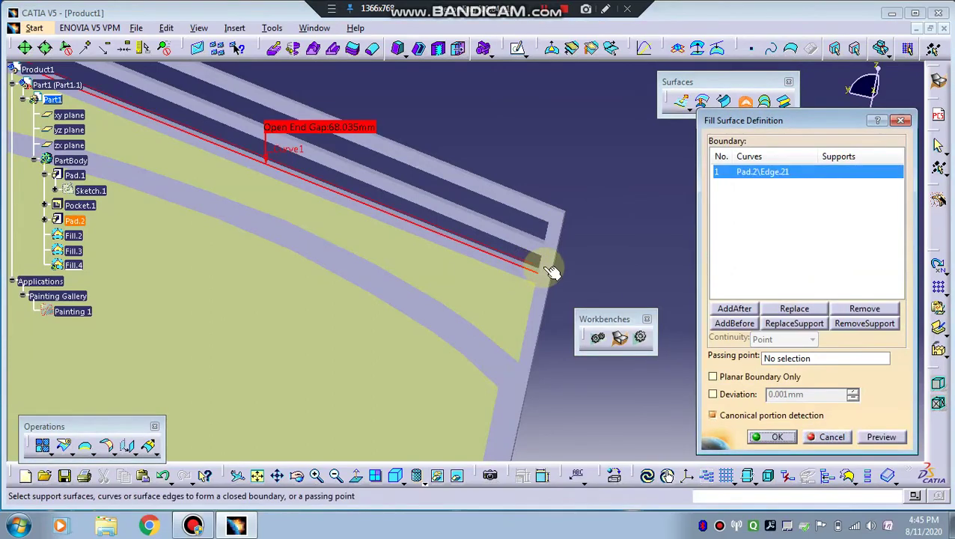
{"action": "left_click", "coordinate": [530, 262]}
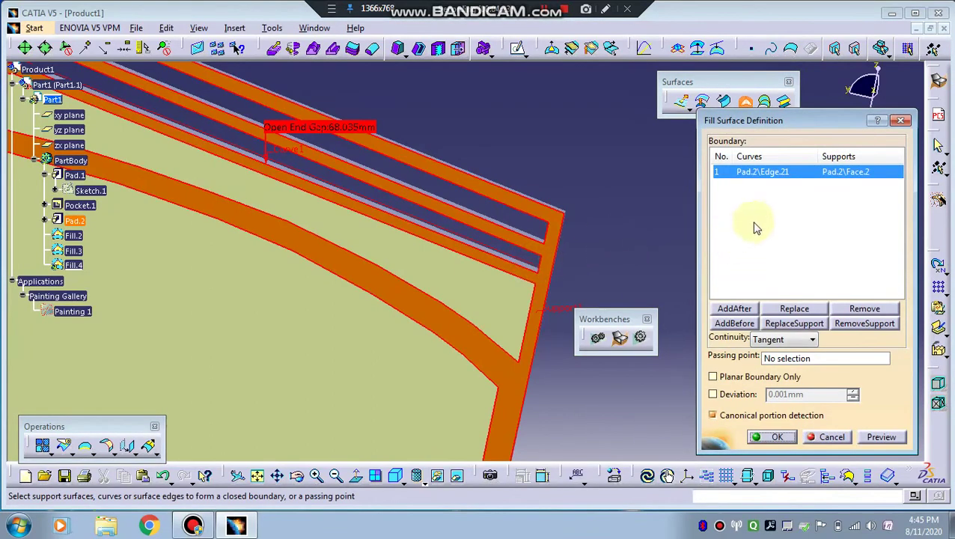
{"action": "left_click", "coordinate": [864, 309]}
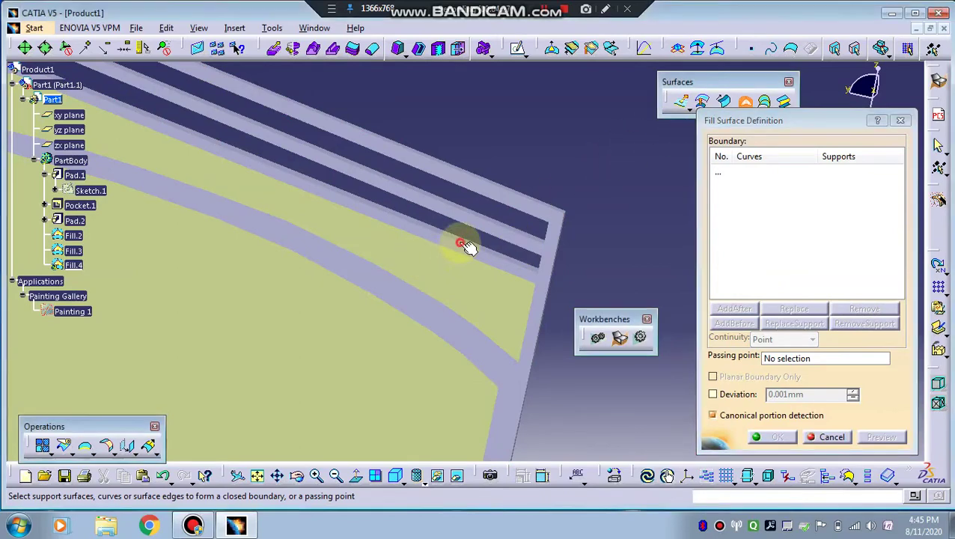
{"action": "left_click", "coordinate": [539, 259]}
{"action": "left_click", "coordinate": [525, 262]}
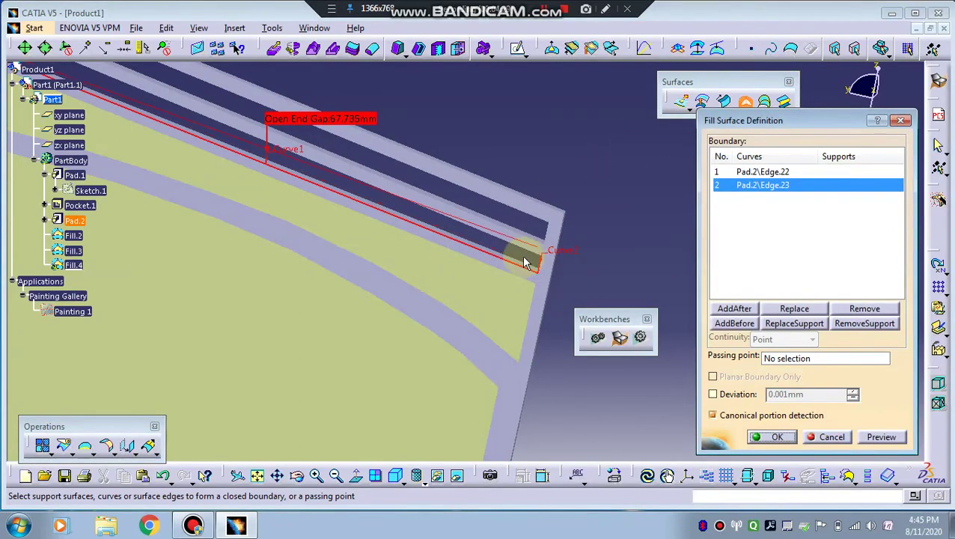
{"action": "left_click", "coordinate": [511, 245]}
{"action": "middle_click_drag", "start_coordinate": [309, 181], "coordinate": [524, 223]}
{"action": "left_click", "coordinate": [512, 205]}
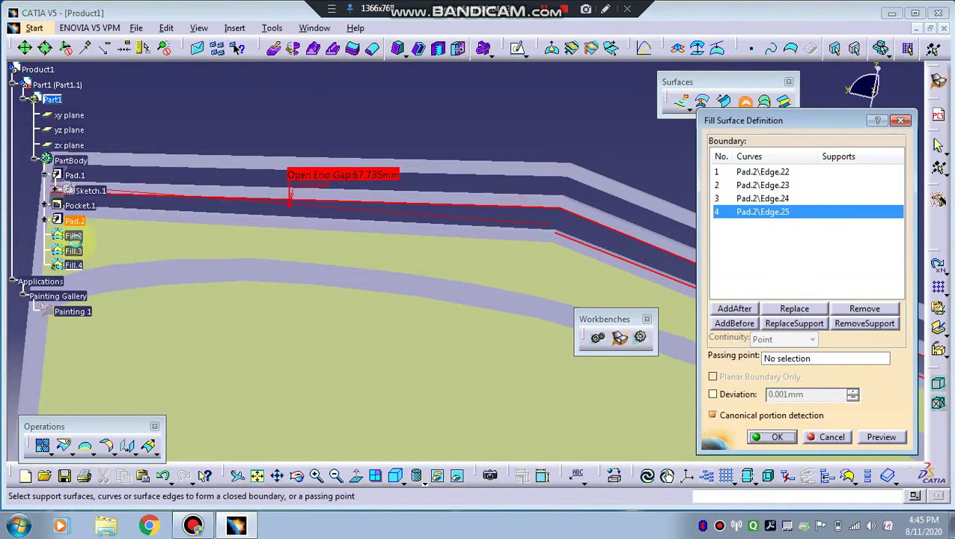
{"action": "middle_click_drag", "start_coordinate": [149, 229], "coordinate": [334, 223]}
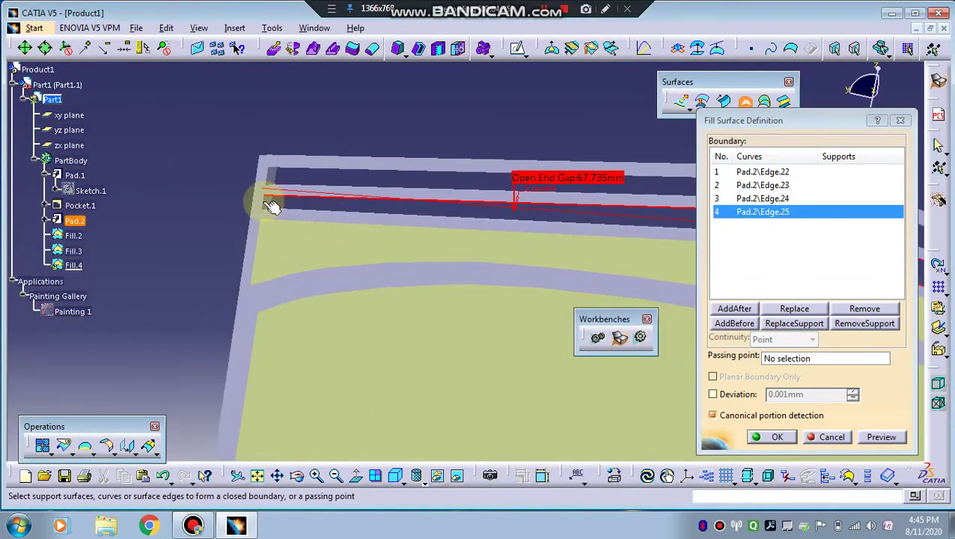
{"action": "left_click", "coordinate": [297, 214]}
{"action": "left_click", "coordinate": [314, 209]}
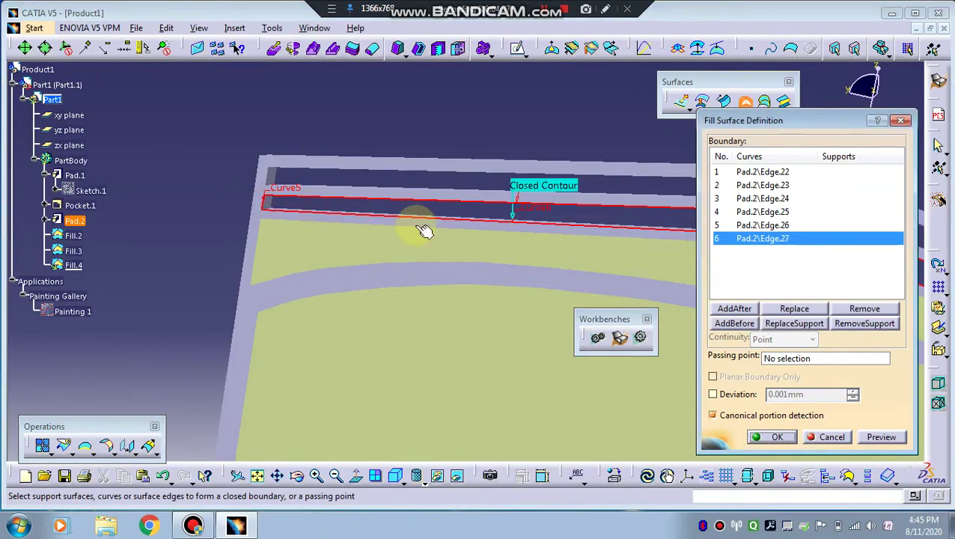
{"action": "left_click", "coordinate": [771, 436]}
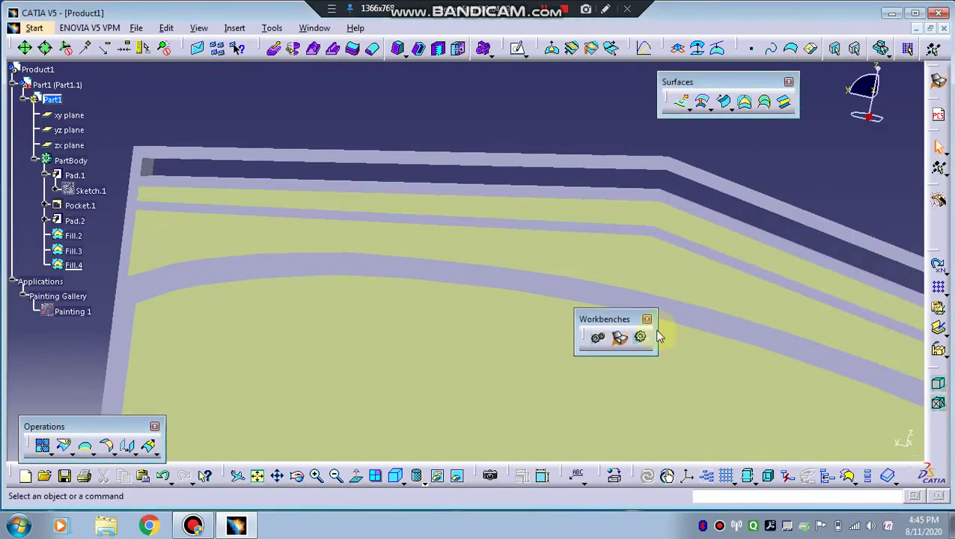
- Fill the remaining gap between the middle chevron band and the shield's upper rim, using its six surrounding edges as the closed boundary
{"action": "middle_click_drag", "start_coordinate": [656, 333], "coordinate": [539, 255]}
{"action": "left_click", "coordinate": [744, 103]}
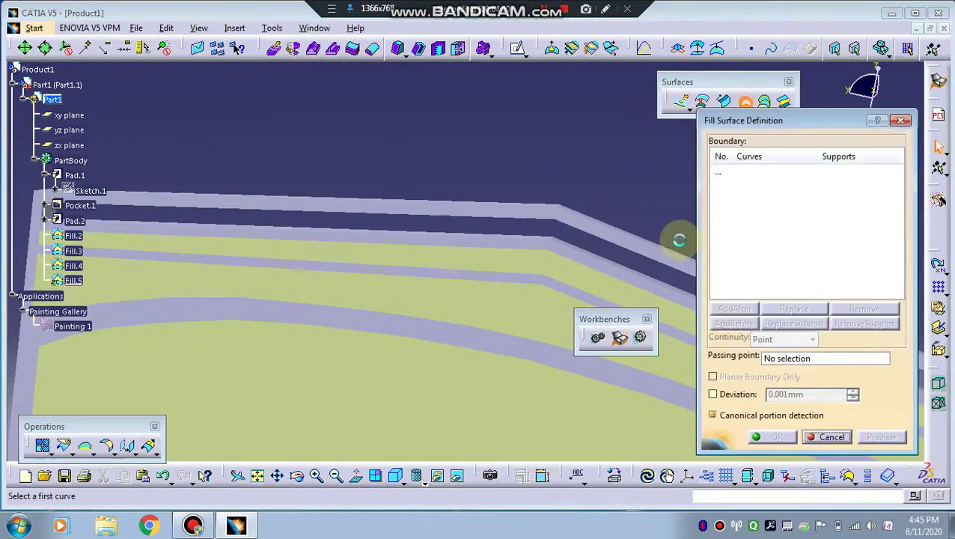
{"action": "left_click", "coordinate": [441, 218]}
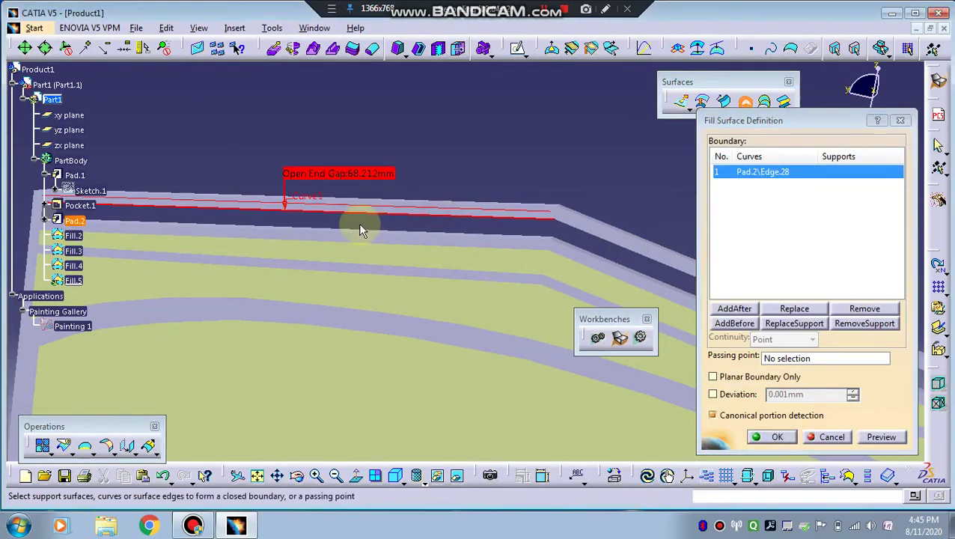
{"action": "middle_click_drag", "start_coordinate": [362, 226], "coordinate": [486, 252]}
{"action": "left_click", "coordinate": [374, 248]}
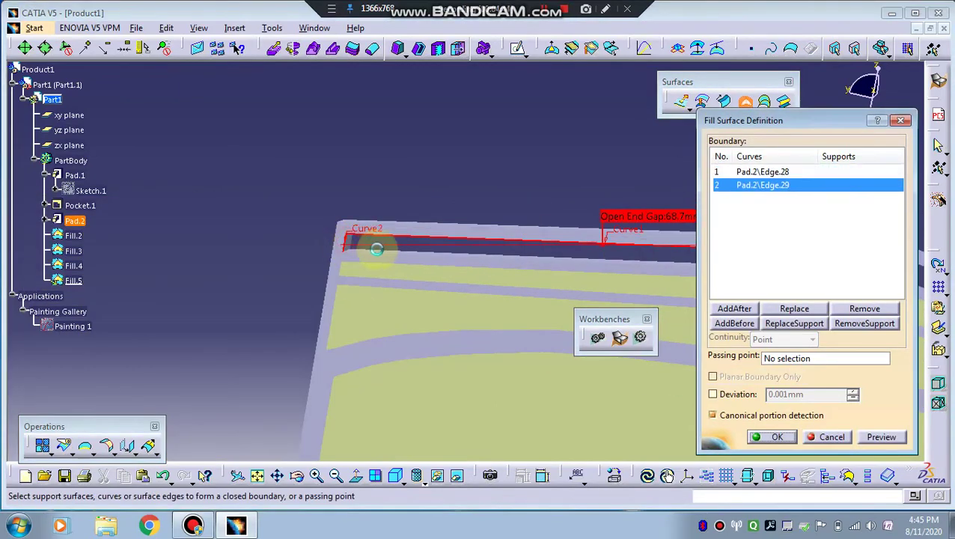
{"action": "left_click", "coordinate": [473, 279]}
{"action": "middle_click_drag", "start_coordinate": [473, 279], "coordinate": [633, 238]}
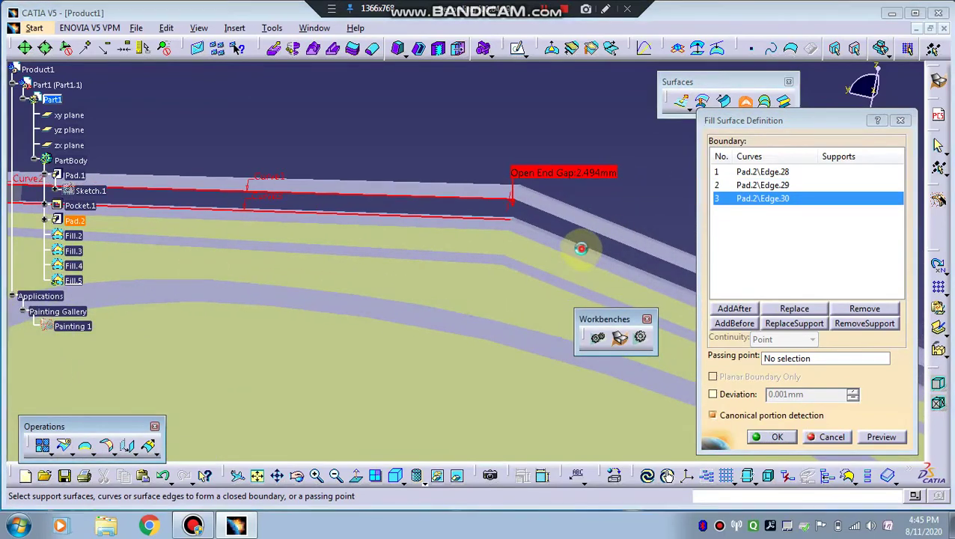
{"action": "left_click", "coordinate": [581, 243]}
{"action": "middle_click_drag", "start_coordinate": [580, 298], "coordinate": [188, 188]}
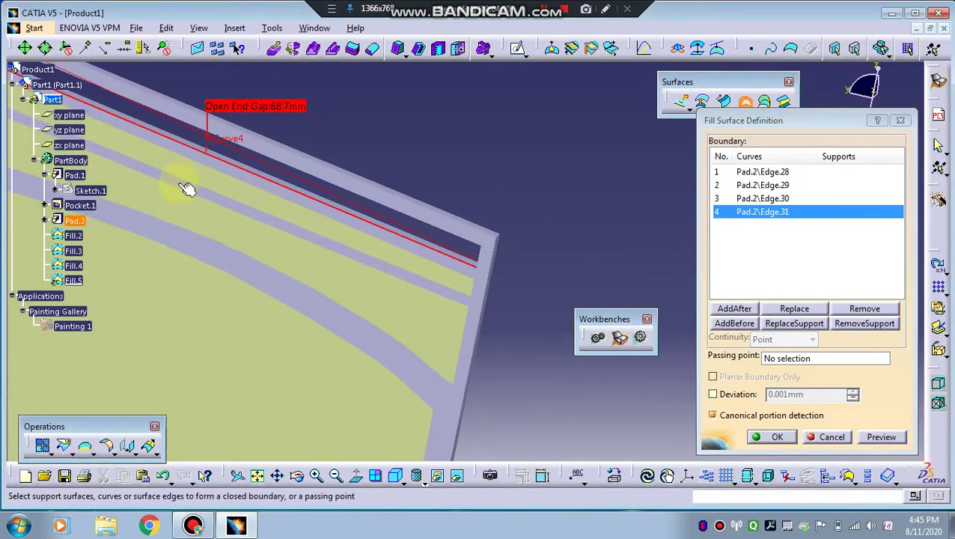
{"action": "left_click", "coordinate": [478, 252]}
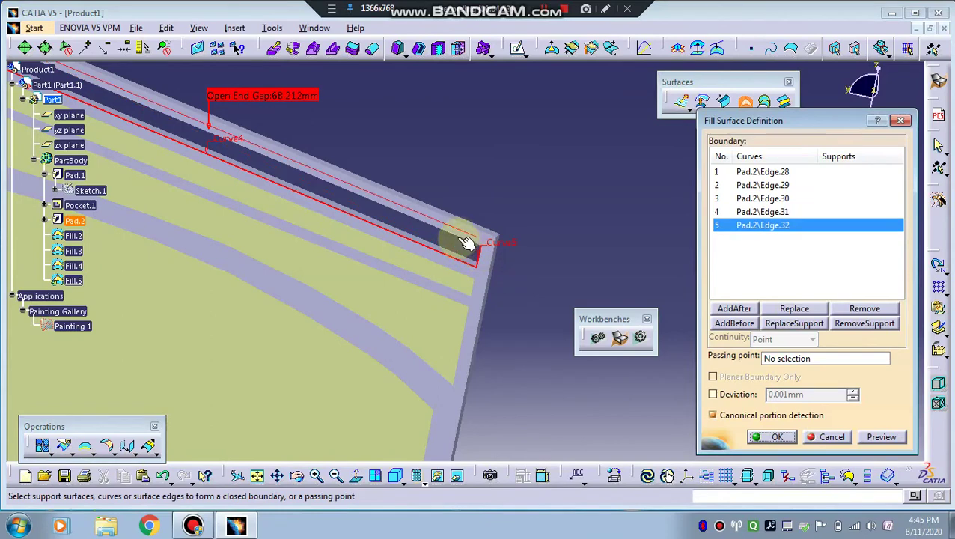
{"action": "left_click", "coordinate": [371, 217]}
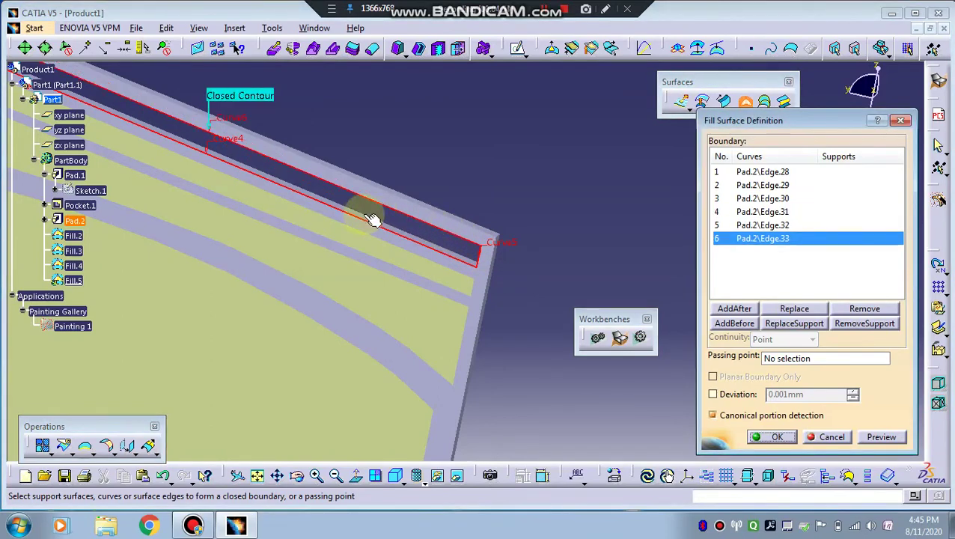
{"action": "left_click", "coordinate": [775, 437]}
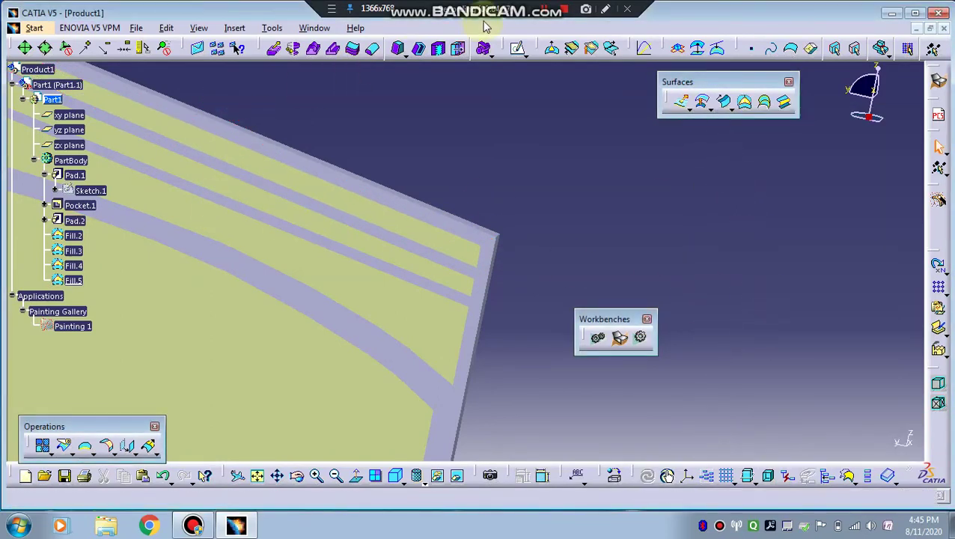
- Set the fill color of the horse pad (Pad.1) to black in its graphic properties
{"action": "middle_click_drag", "start_coordinate": [554, 165], "coordinate": [544, 246]}
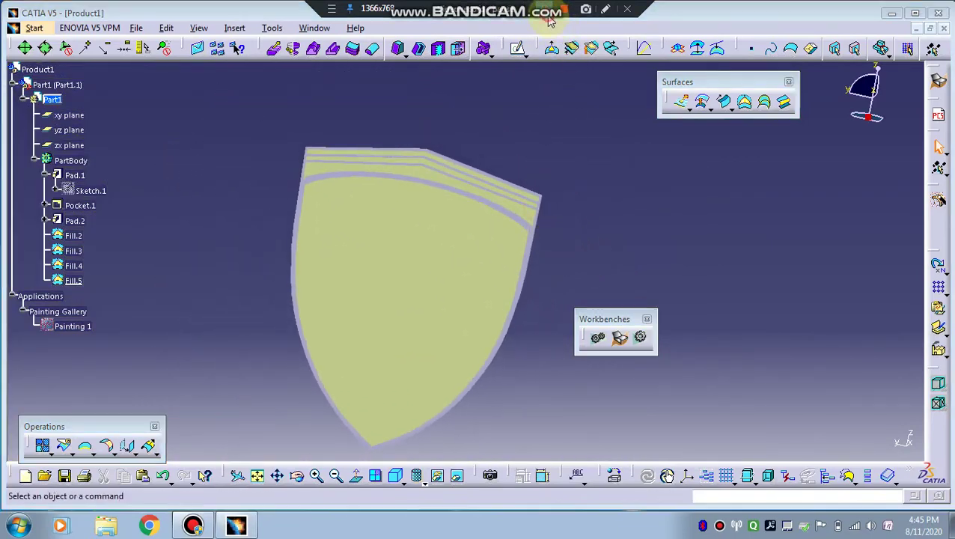
{"action": "middle_click_drag", "start_coordinate": [426, 194], "coordinate": [414, 190]}
{"action": "middle_click_drag", "start_coordinate": [615, 256], "coordinate": [359, 368]}
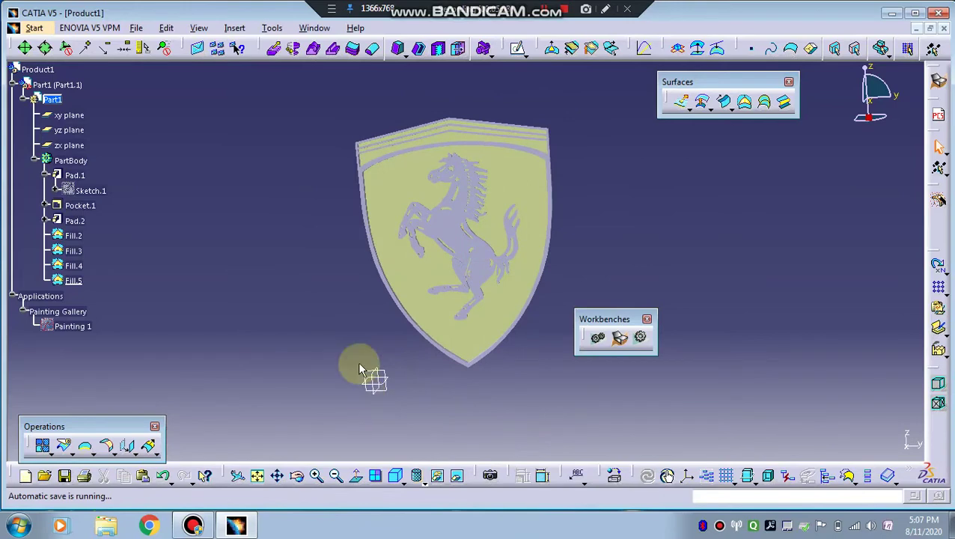
{"action": "left_click", "coordinate": [411, 201]}
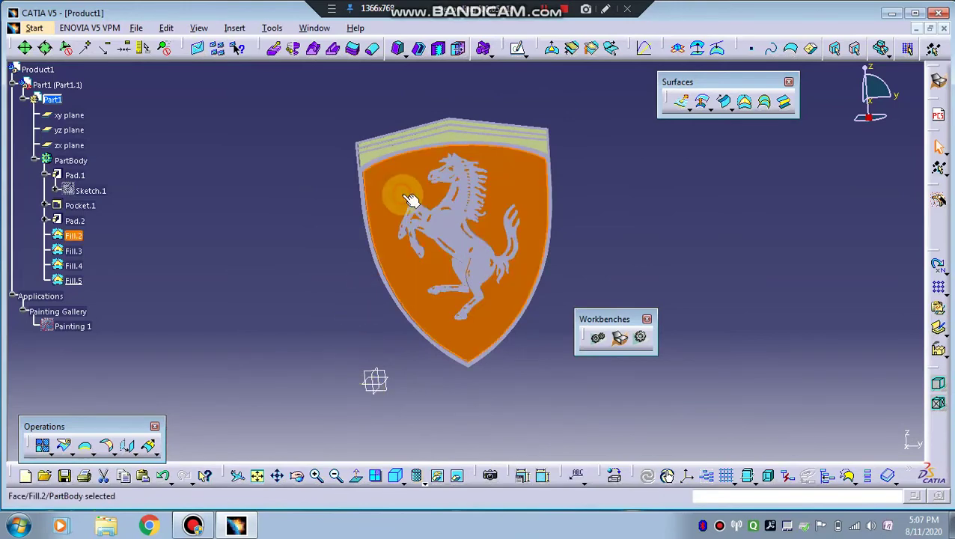
{"action": "left_click", "coordinate": [345, 227]}
{"action": "middle_click_drag", "start_coordinate": [339, 240], "coordinate": [292, 204]}
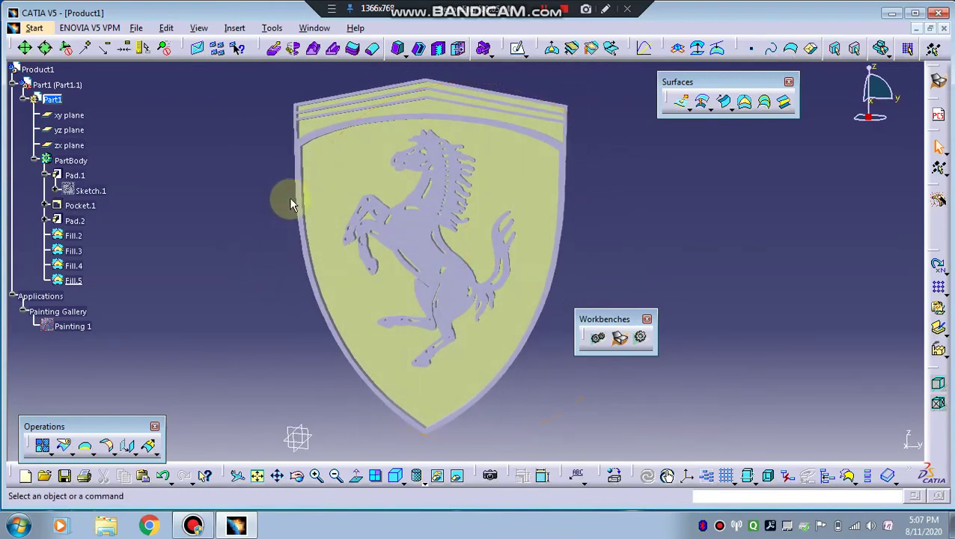
{"action": "left_click", "coordinate": [74, 175]}
{"action": "right_click", "coordinate": [87, 175]}
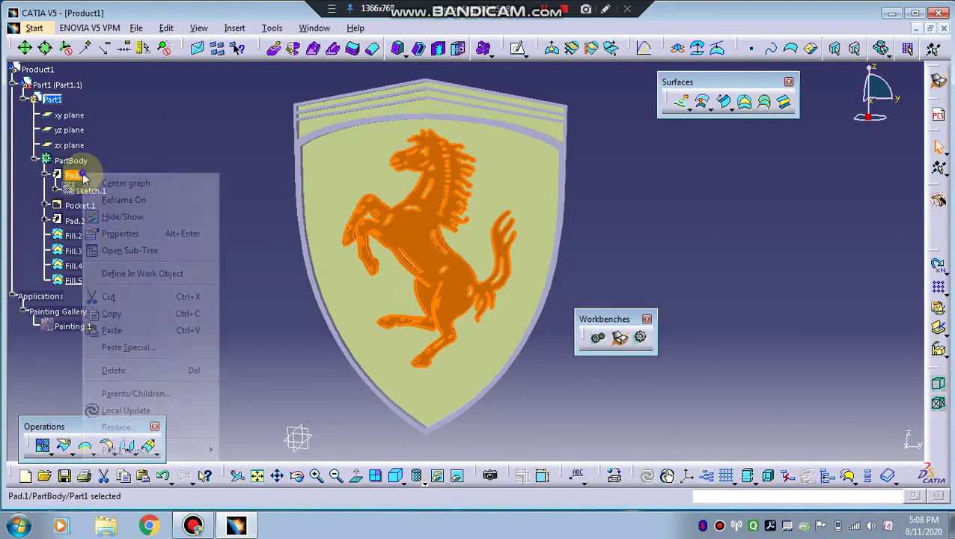
{"action": "left_click", "coordinate": [119, 233]}
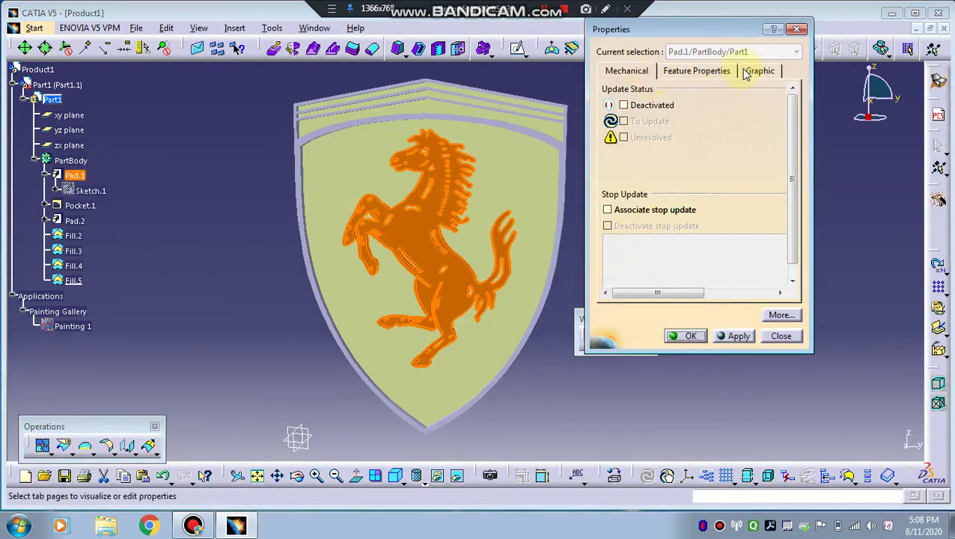
{"action": "left_click", "coordinate": [752, 72]}
{"action": "left_click", "coordinate": [687, 114]}
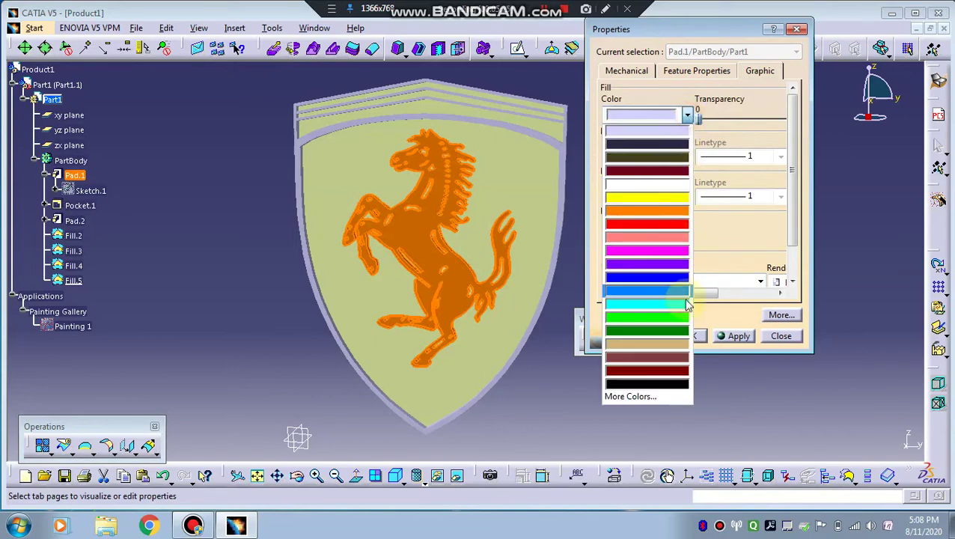
{"action": "left_click", "coordinate": [681, 381]}
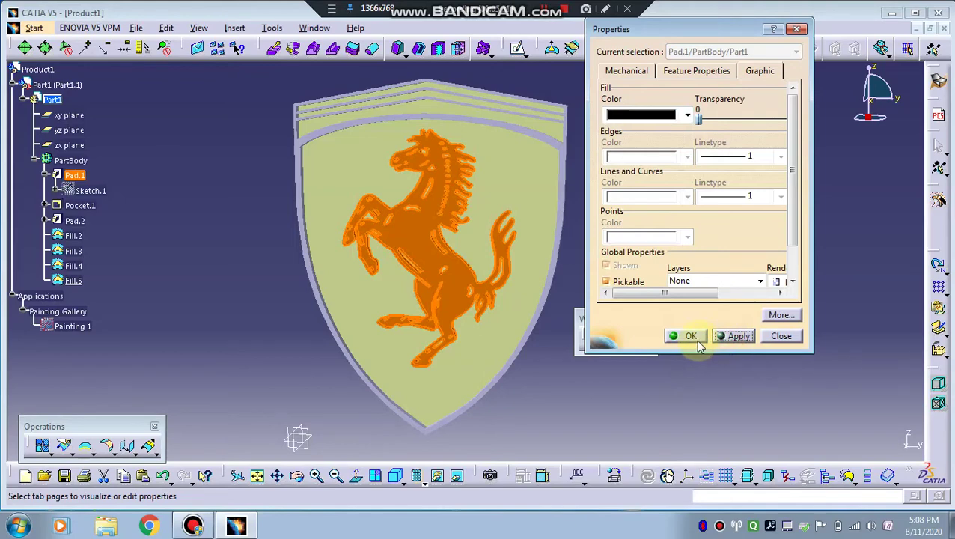
{"action": "left_click", "coordinate": [698, 341]}
{"action": "left_click", "coordinate": [733, 348]}
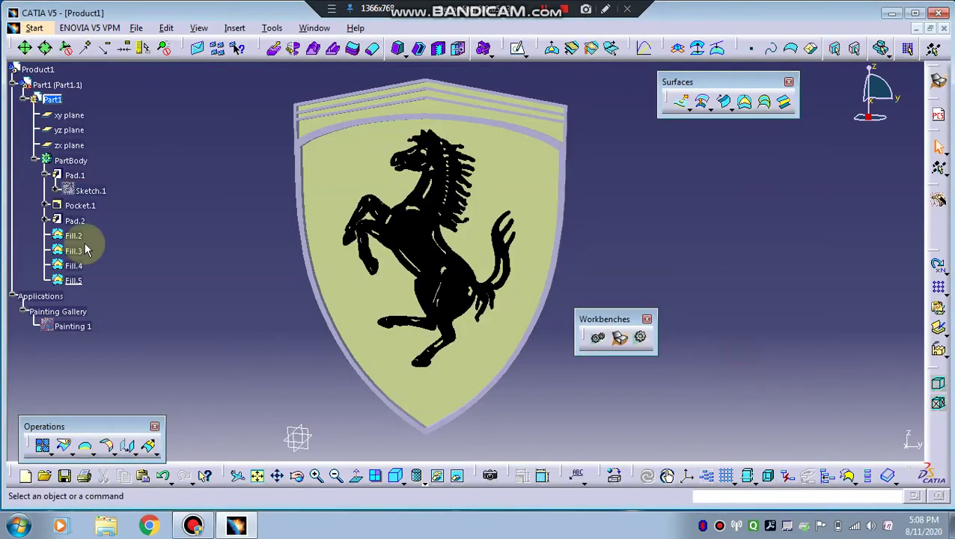
- Set the fill color of the shield frame pad (Pad.2) to black in its graphic properties
{"action": "left_click", "coordinate": [75, 220]}
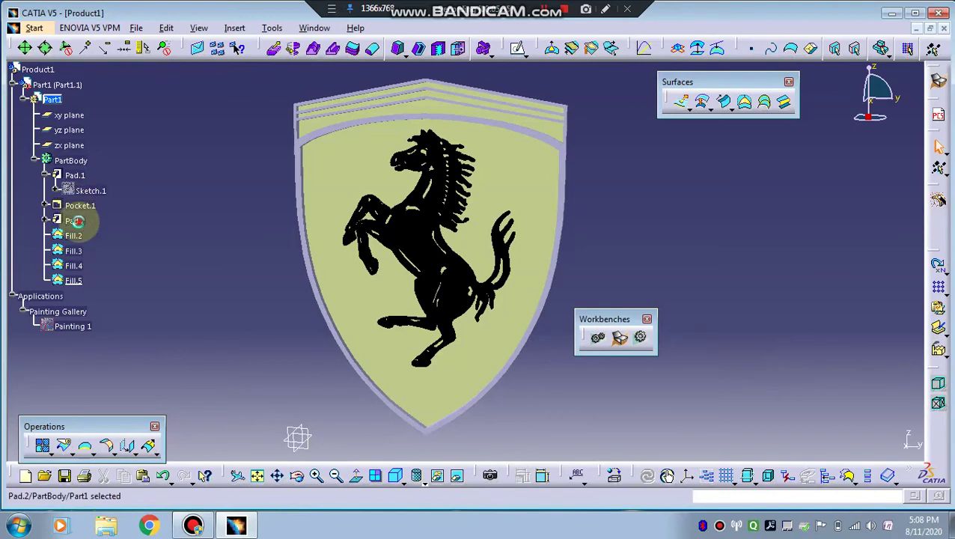
{"action": "right_click", "coordinate": [79, 223]}
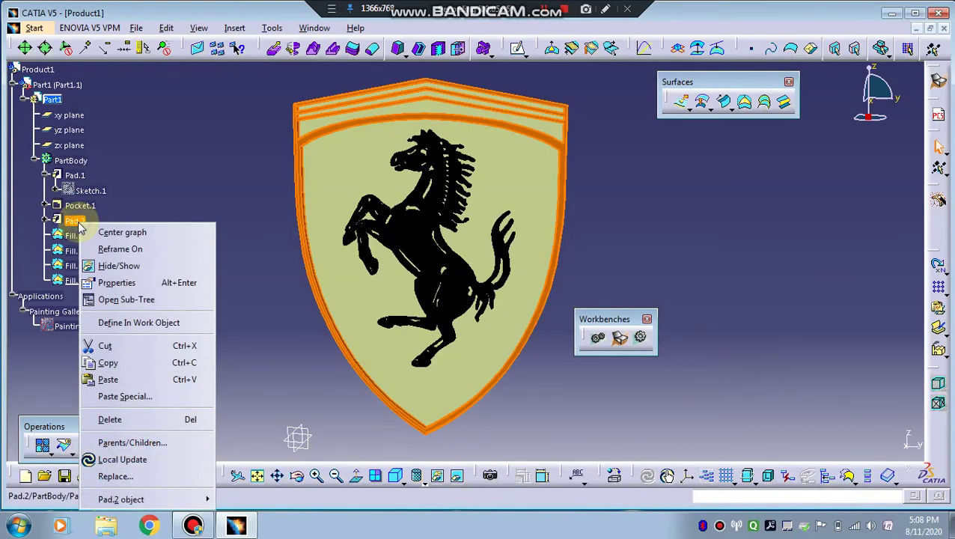
{"action": "left_click", "coordinate": [118, 283]}
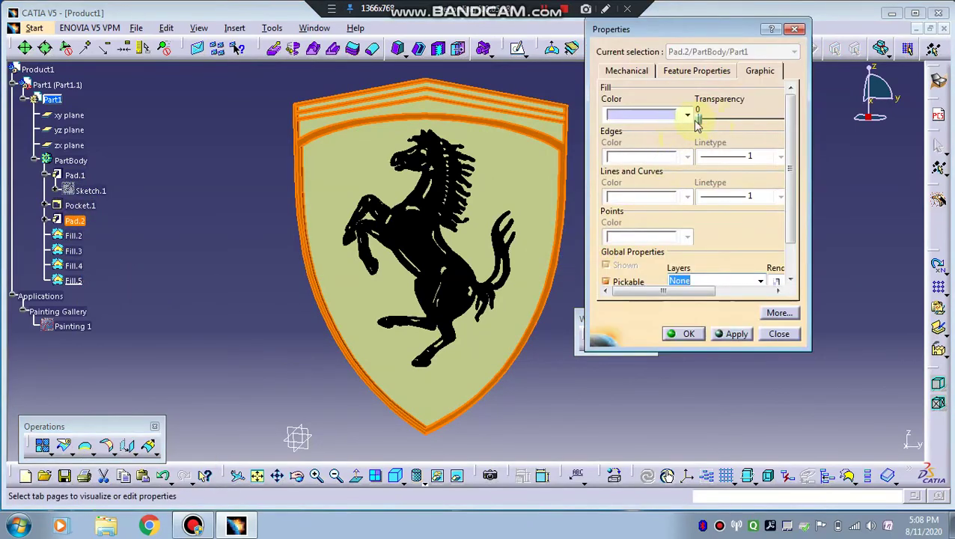
{"action": "left_click", "coordinate": [687, 116]}
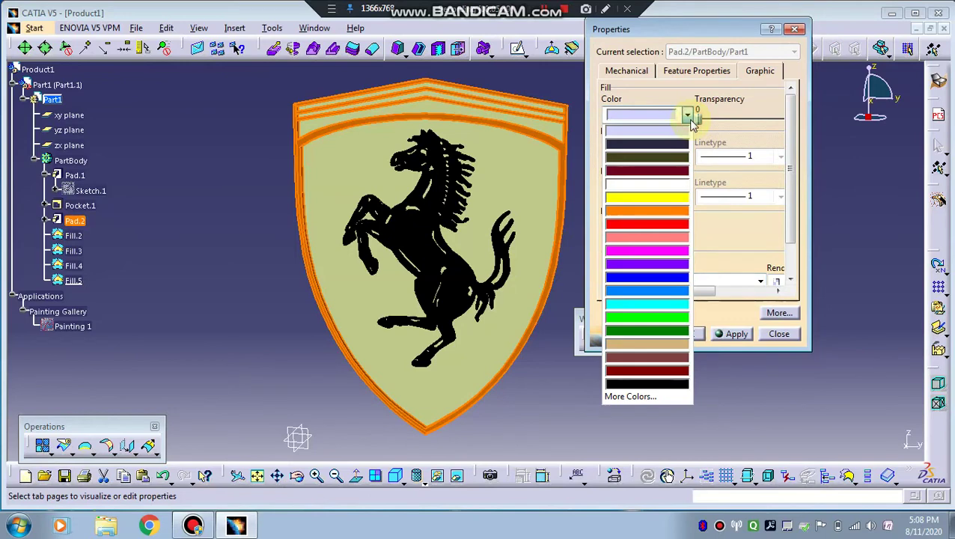
{"action": "left_click", "coordinate": [663, 384]}
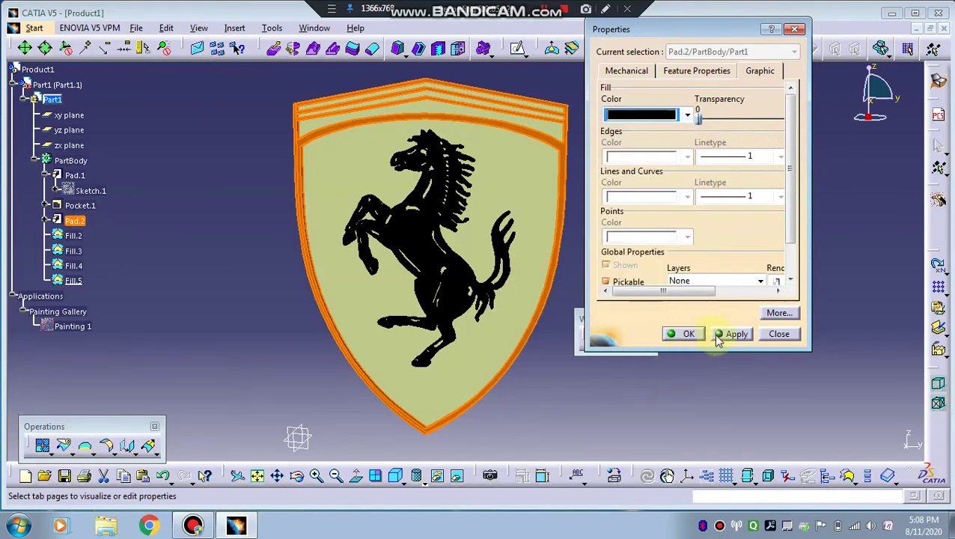
{"action": "left_click", "coordinate": [687, 335]}
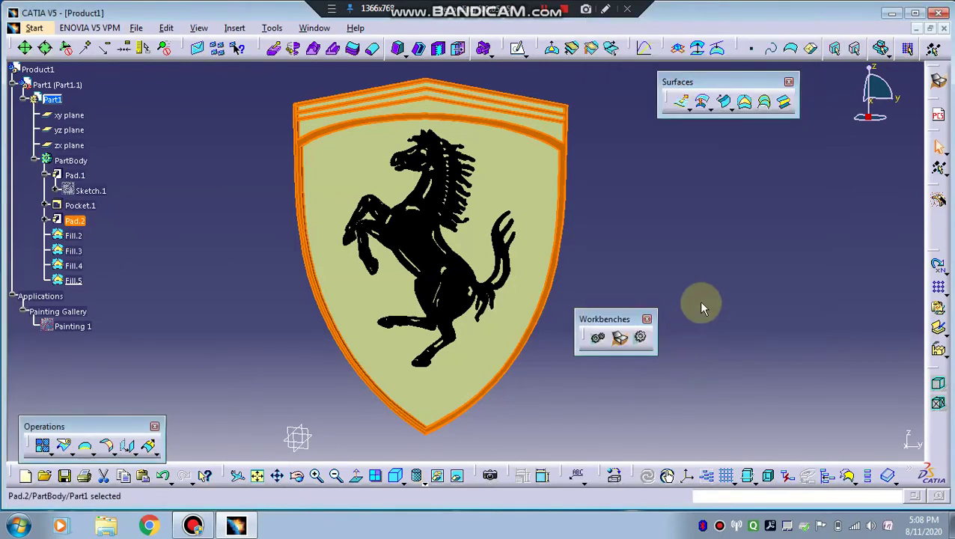
{"action": "left_click", "coordinate": [698, 300]}
- Set the fill color of the large surface behind the horse to yellow
{"action": "right_click", "coordinate": [359, 187]}
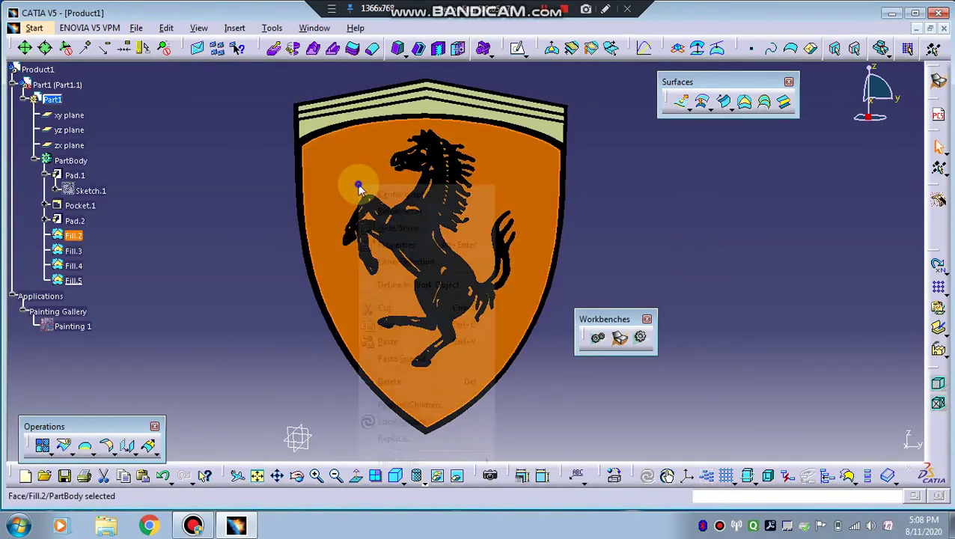
{"action": "left_click", "coordinate": [402, 247]}
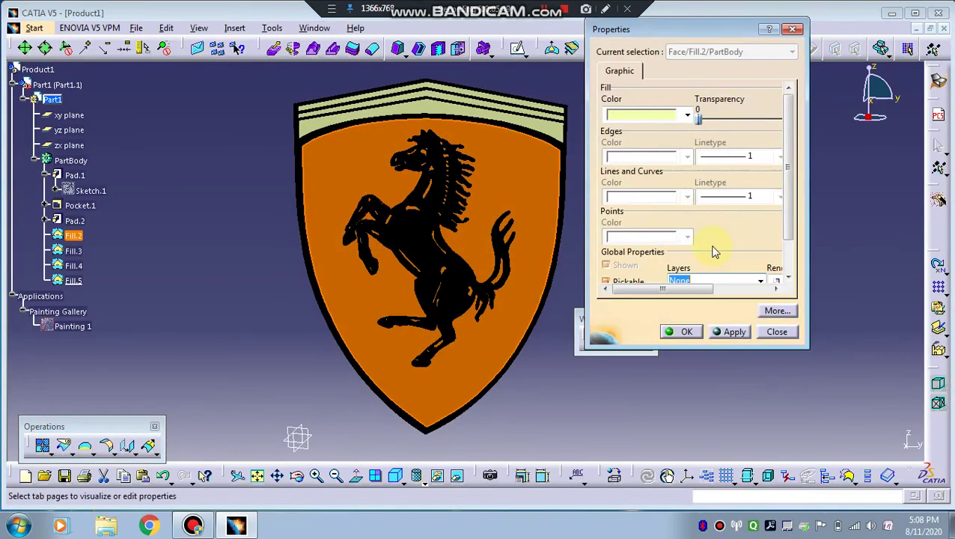
{"action": "left_click", "coordinate": [687, 114]}
{"action": "left_click", "coordinate": [674, 197]}
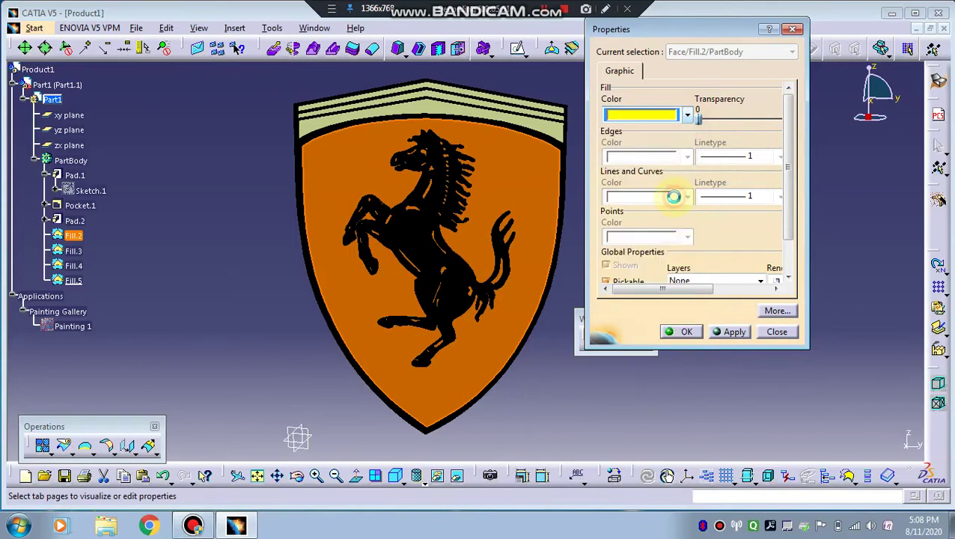
{"action": "left_click", "coordinate": [718, 330]}
{"action": "left_click", "coordinate": [696, 332]}
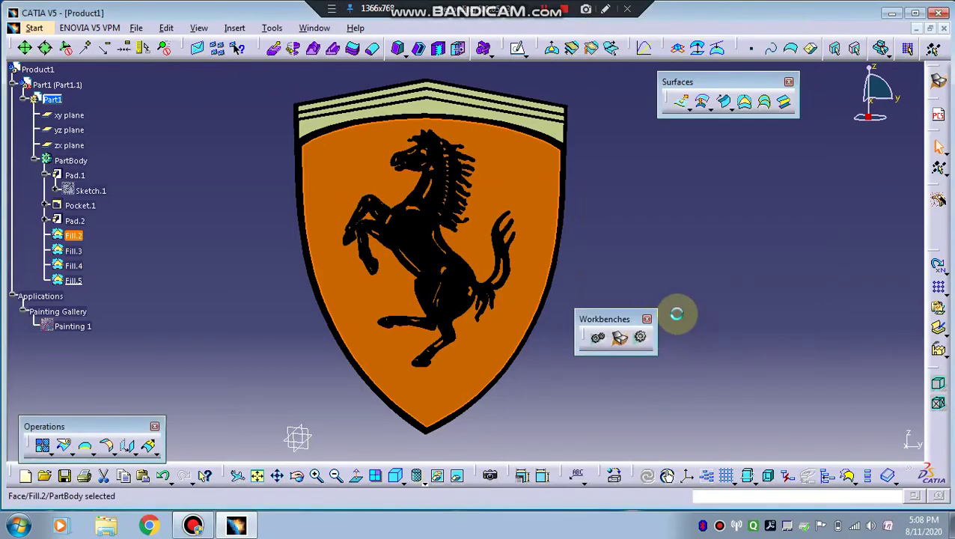
- Move the floating Workbenches, Surfaces and Operations toolbars away from the shield to clear the view
{"action": "left_click_drag", "start_coordinate": [636, 321], "coordinate": [881, 419]}
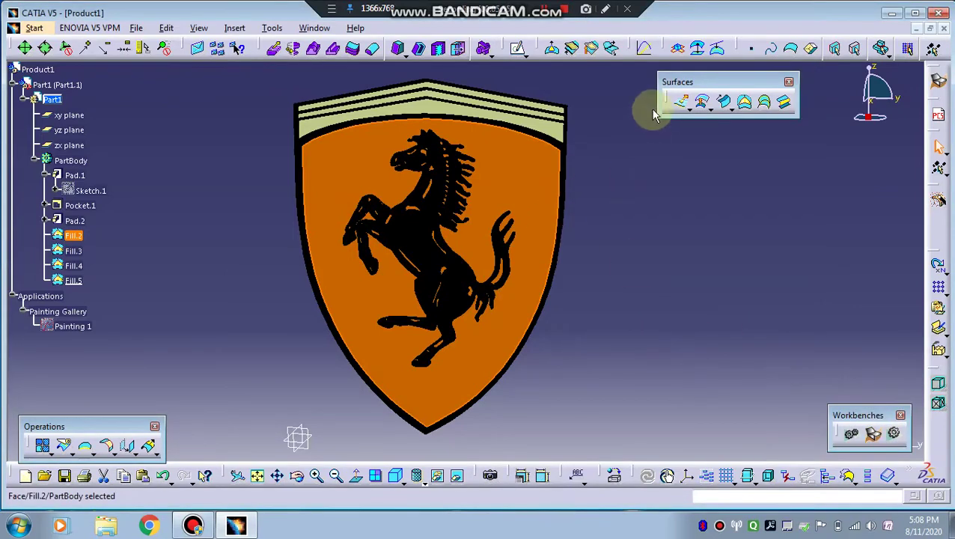
{"action": "left_click_drag", "start_coordinate": [686, 82], "coordinate": [918, 232]}
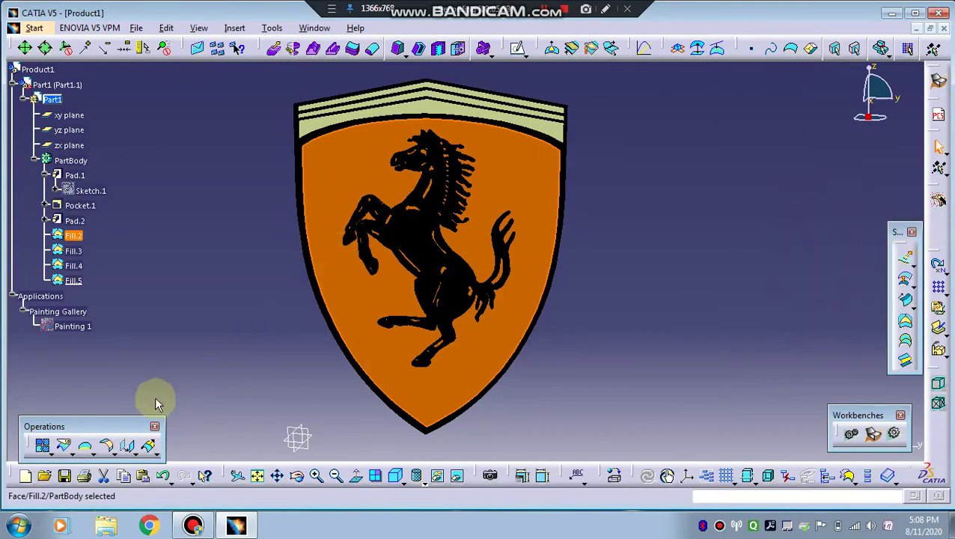
{"action": "left_click_drag", "start_coordinate": [121, 424], "coordinate": [873, 201]}
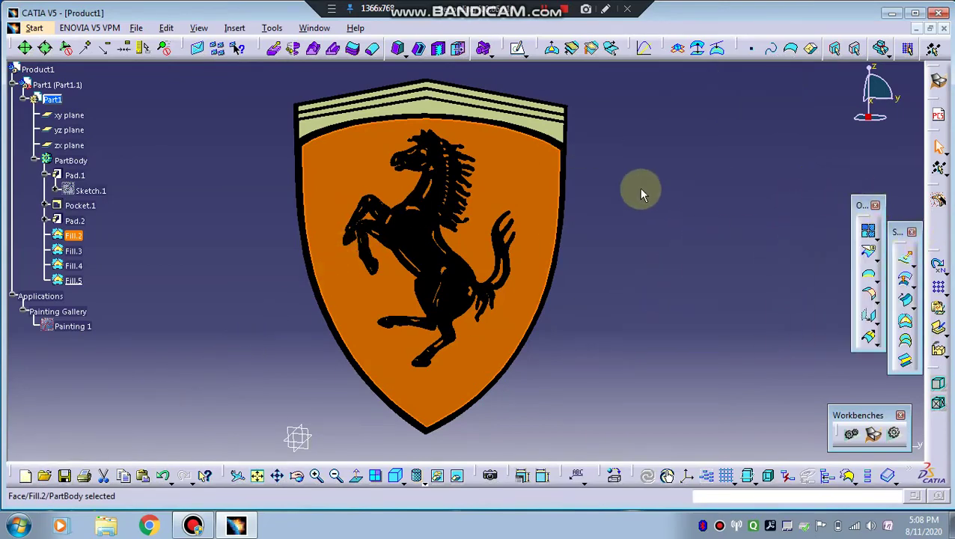
- Set the fill color of the thin middle stripe (Fill.4) above the horse to white in its graphic properties
{"action": "mouse_move", "coordinate": [638, 191]}
{"action": "middle_mouse_down"}
{"action": "mouse_move", "coordinate": [646, 213]}
{"action": "mouse_move", "coordinate": [644, 197]}
{"action": "middle_mouse_up"}
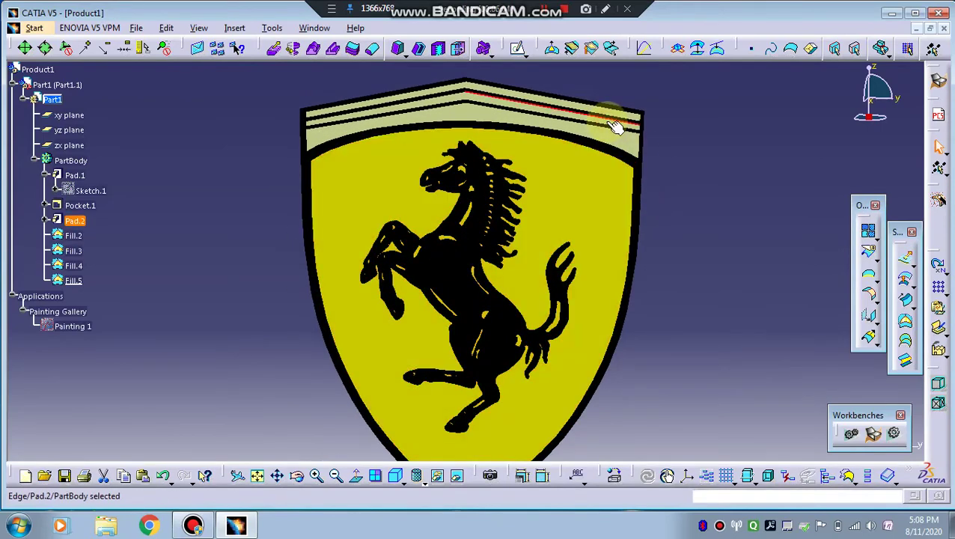
{"action": "right_click", "coordinate": [612, 129]}
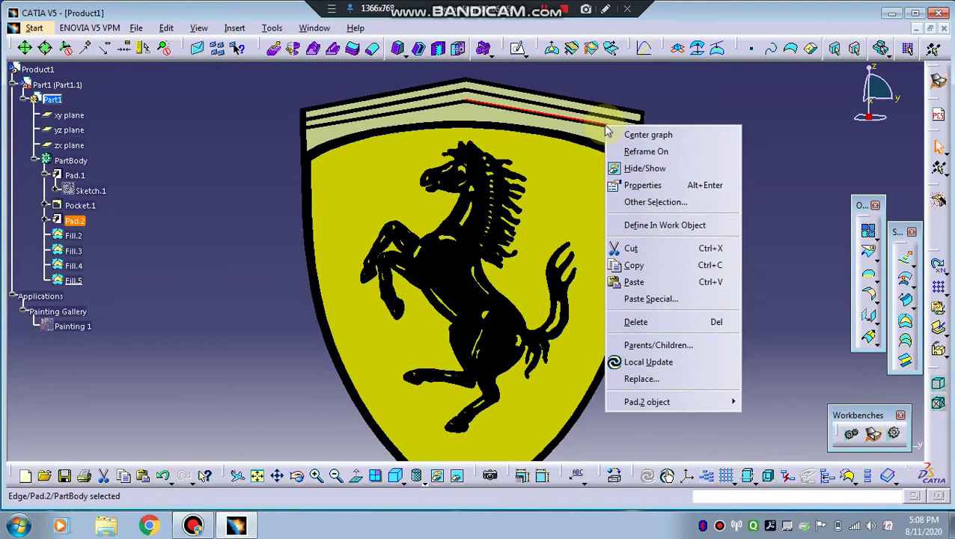
{"action": "left_click", "coordinate": [693, 149]}
{"action": "middle_click_drag", "start_coordinate": [767, 111], "coordinate": [651, 110]}
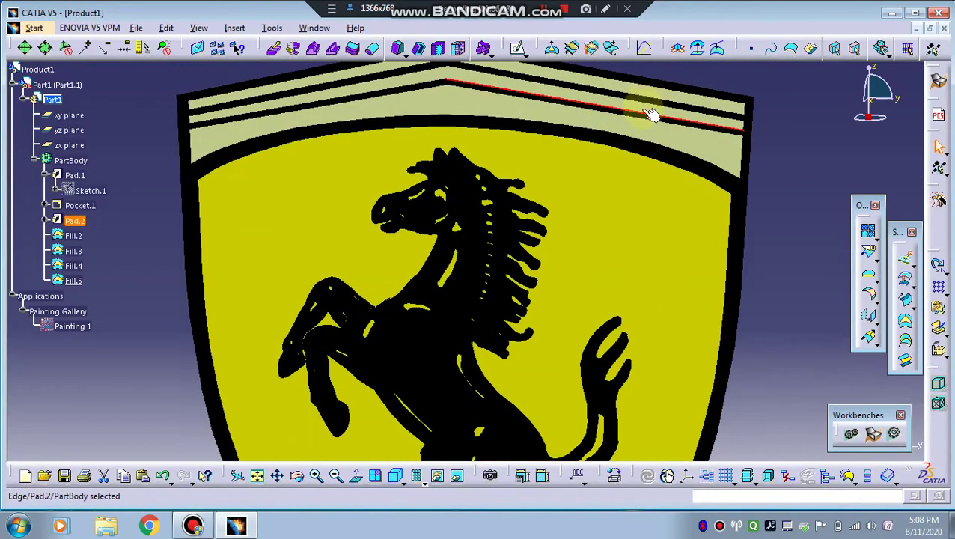
{"action": "right_click", "coordinate": [642, 111]}
{"action": "left_click", "coordinate": [692, 168]}
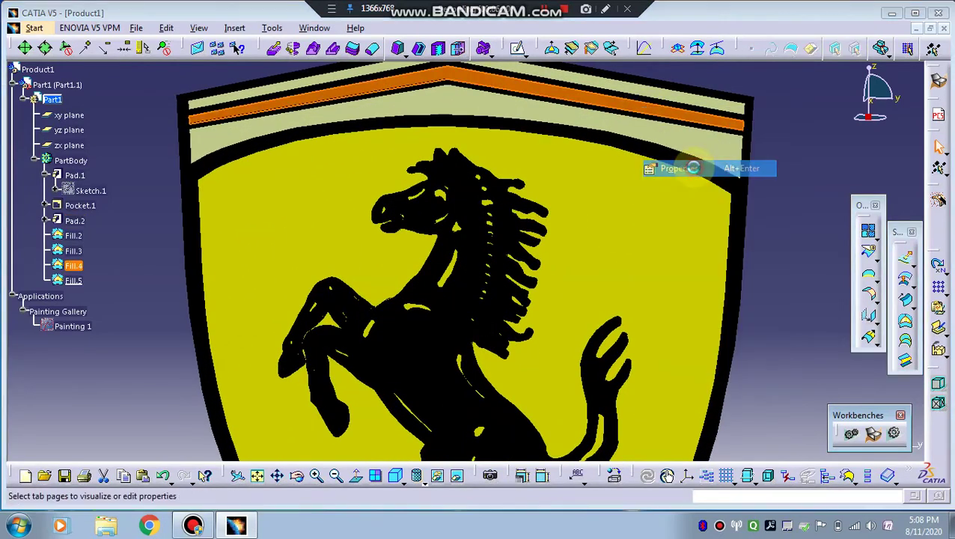
{"action": "left_click", "coordinate": [688, 116]}
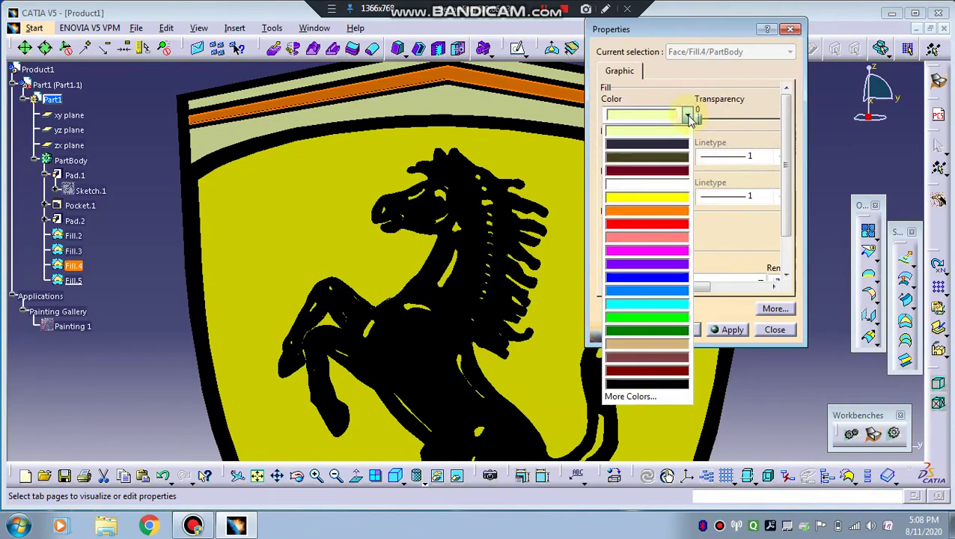
{"action": "left_click", "coordinate": [684, 192]}
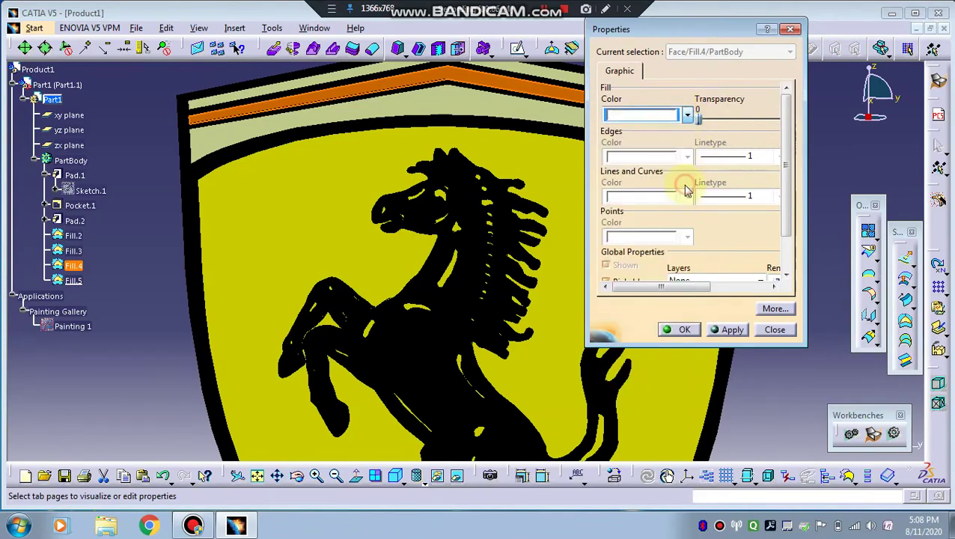
{"action": "left_click", "coordinate": [711, 329]}
{"action": "left_click", "coordinate": [696, 331]}
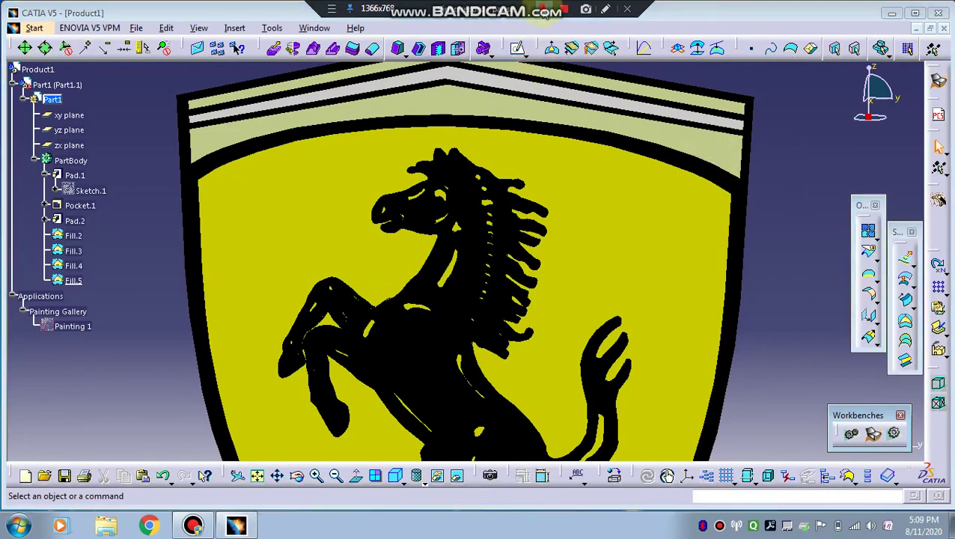
- Set the fill color of the uppermost stripe (Fill.5) of the shield to dark red in its graphic properties
{"action": "middle_click_drag", "start_coordinate": [586, 139], "coordinate": [587, 177]}
{"action": "left_click", "coordinate": [593, 147]}
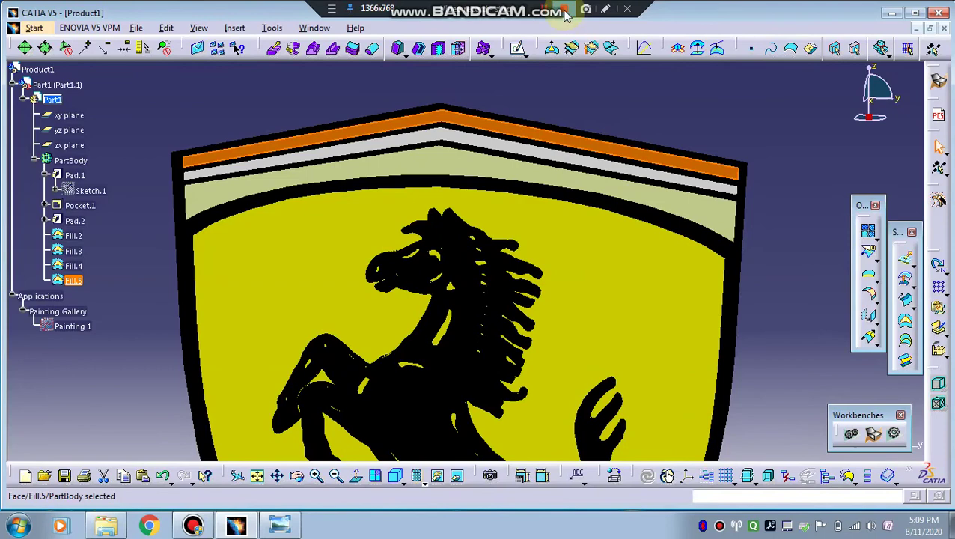
{"action": "right_click", "coordinate": [567, 142]}
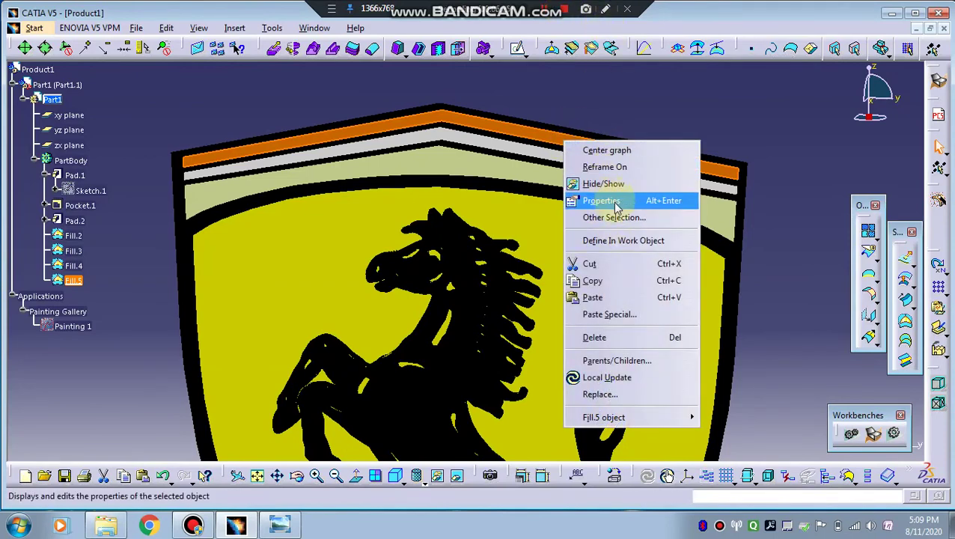
{"action": "left_click", "coordinate": [603, 200]}
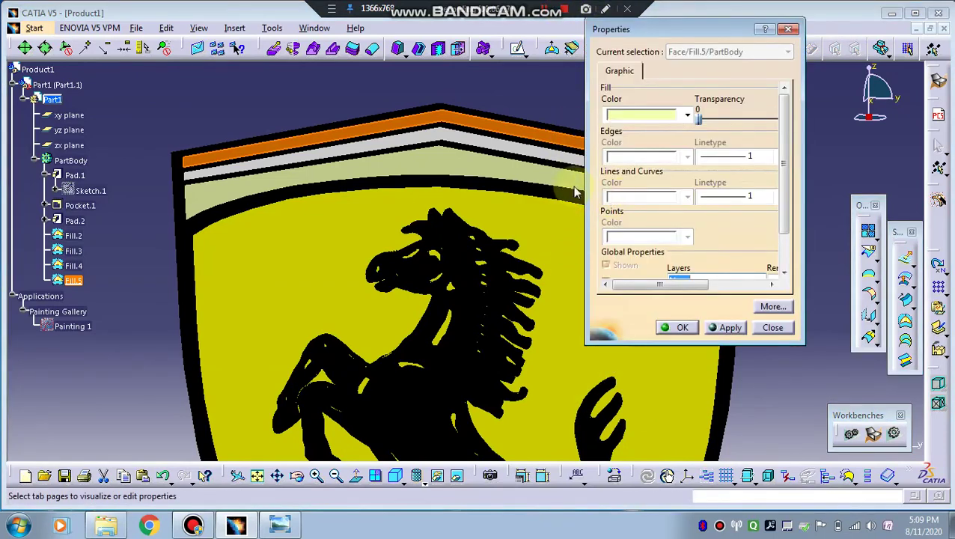
{"action": "left_click", "coordinate": [687, 116]}
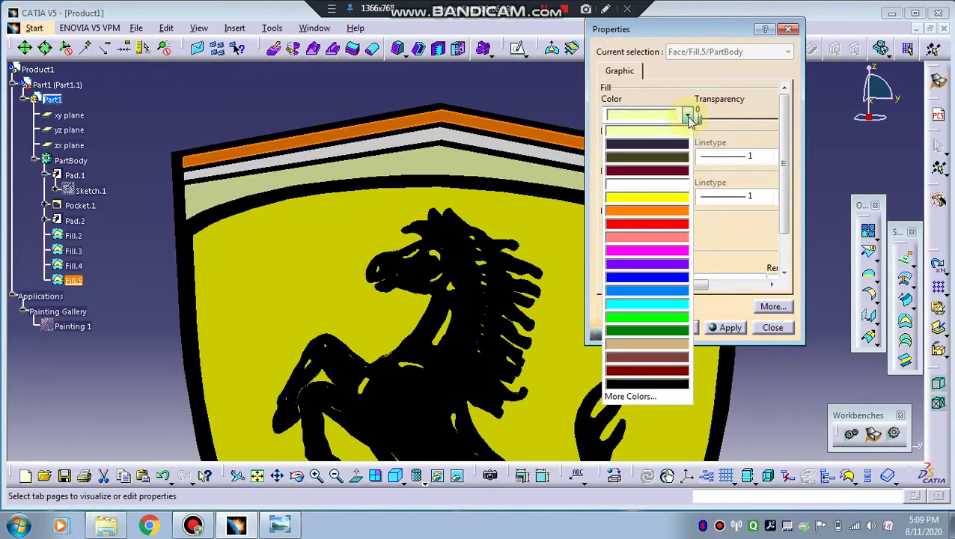
{"action": "left_click", "coordinate": [656, 172]}
{"action": "left_click", "coordinate": [727, 327]}
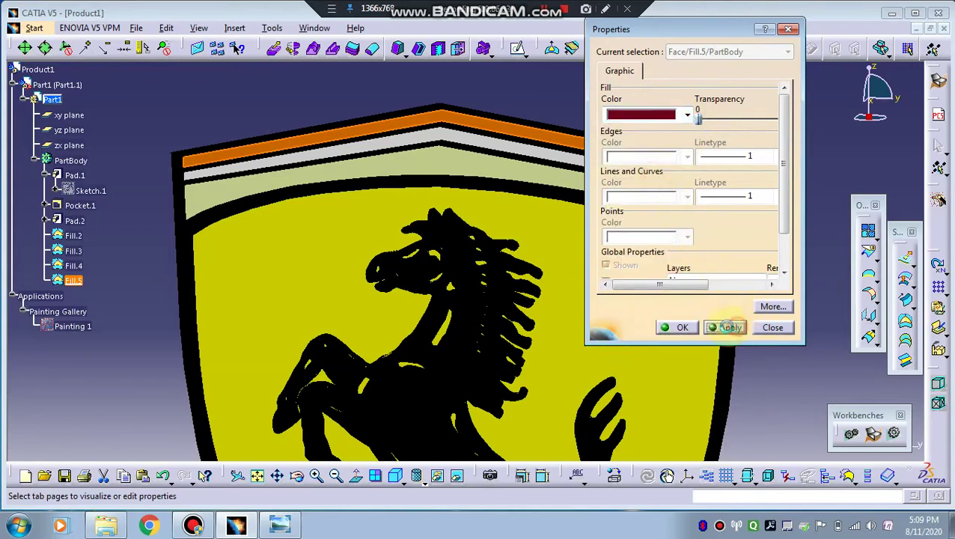
{"action": "left_click", "coordinate": [683, 327]}
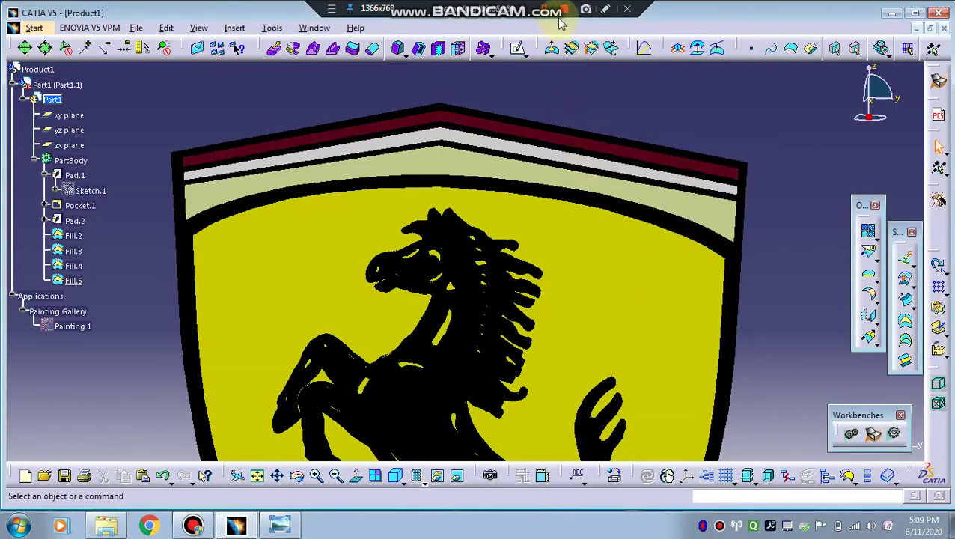
- Set the fill color of the curved band (Fill.3) below the white stripe to dark green in its graphic properties
{"action": "left_click", "coordinate": [523, 178]}
{"action": "right_click", "coordinate": [524, 176]}
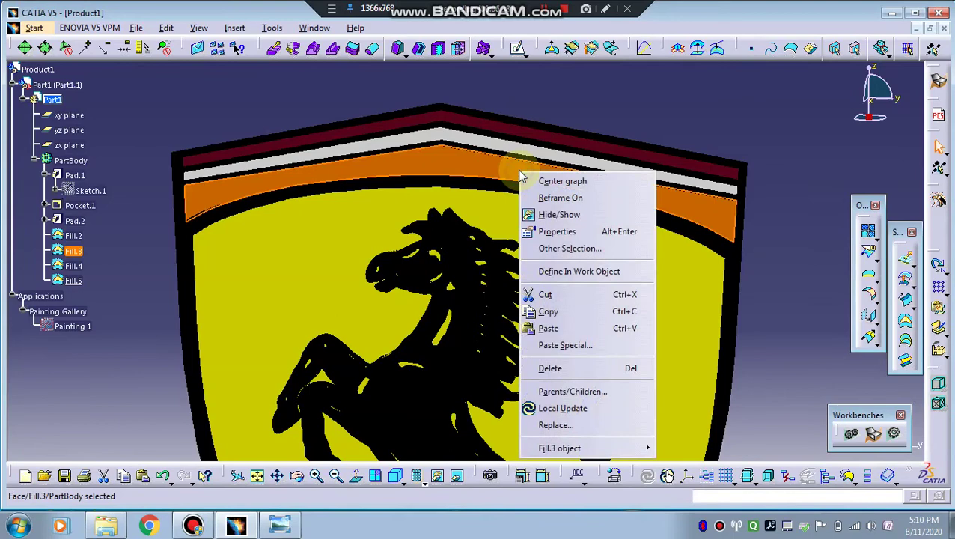
{"action": "left_click", "coordinate": [556, 231]}
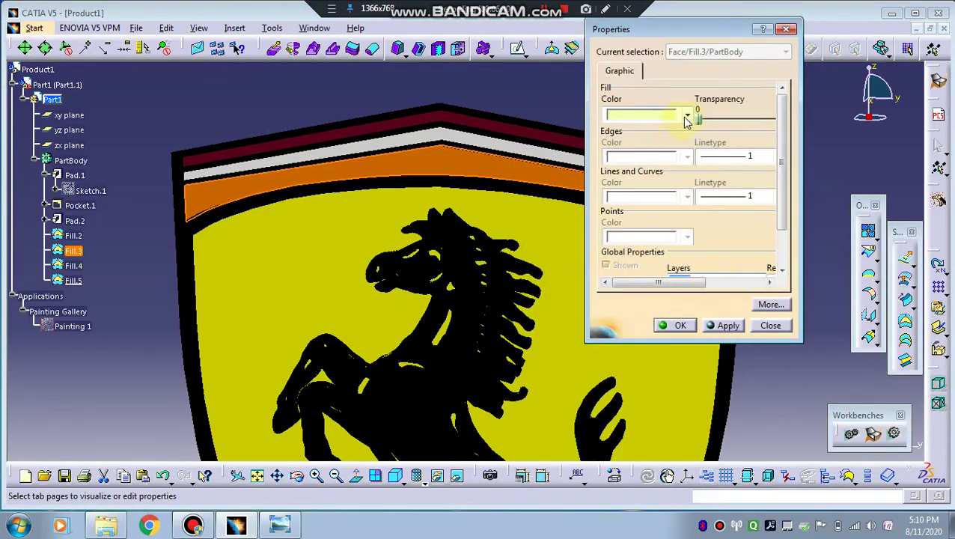
{"action": "left_click", "coordinate": [686, 116]}
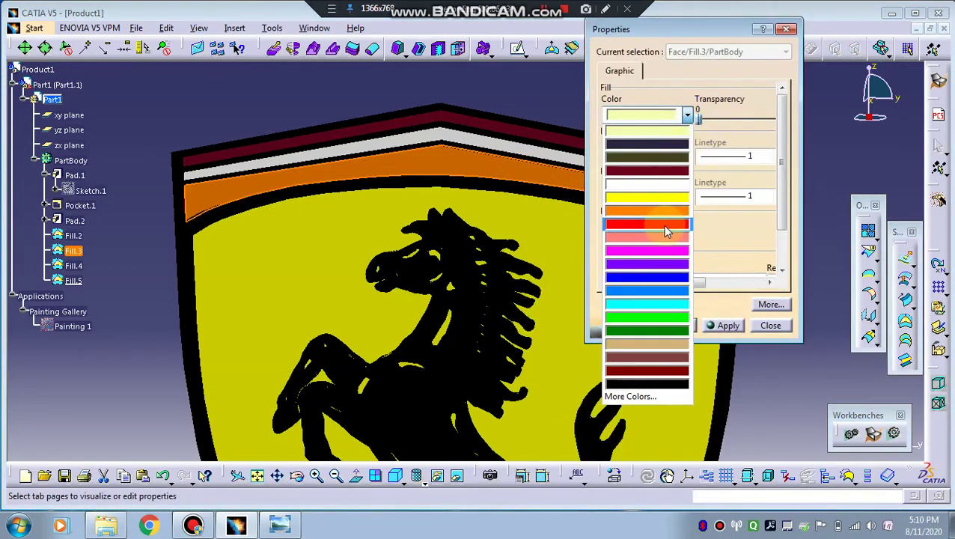
{"action": "left_click", "coordinate": [666, 335]}
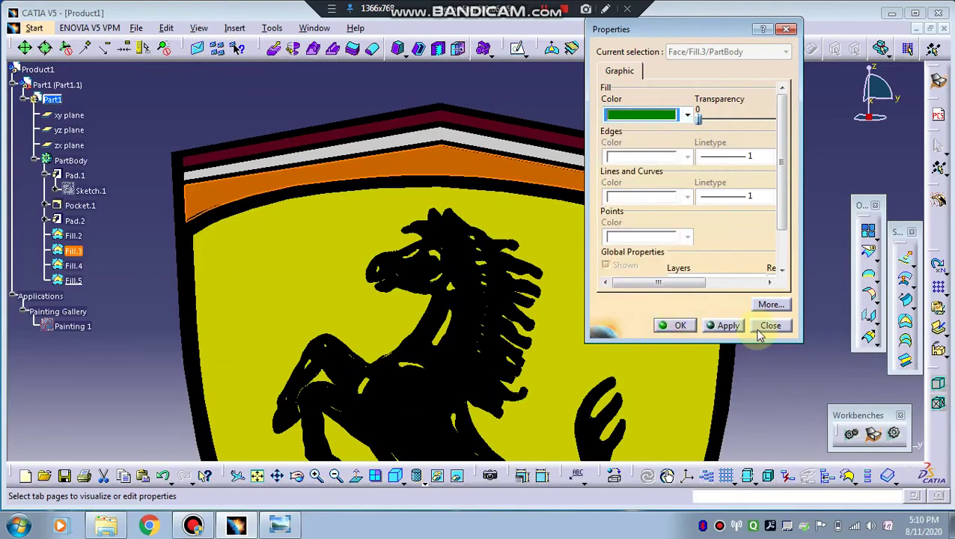
{"action": "left_click", "coordinate": [736, 329]}
{"action": "left_click", "coordinate": [678, 327]}
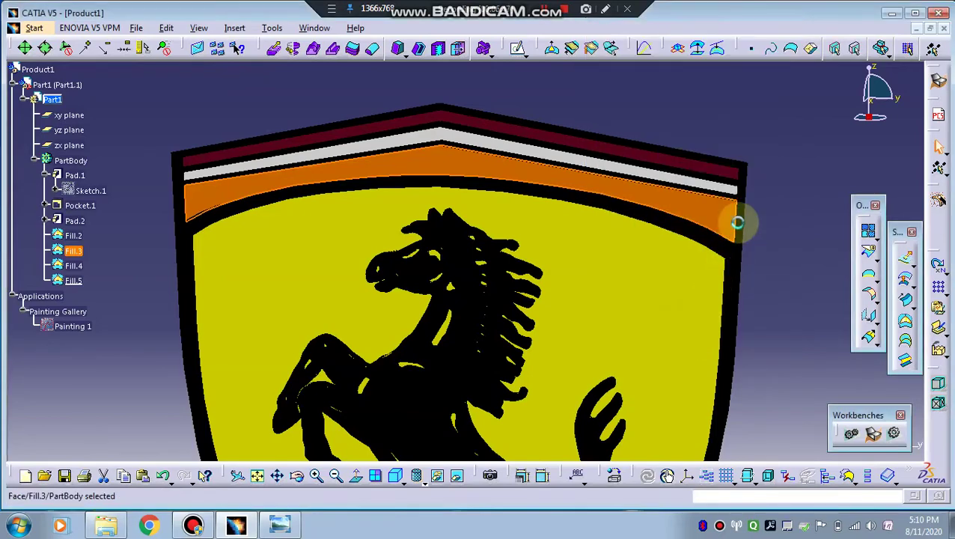
{"action": "left_click", "coordinate": [765, 167]}
{"action": "middle_click_drag", "start_coordinate": [526, 206], "coordinate": [514, 277]}
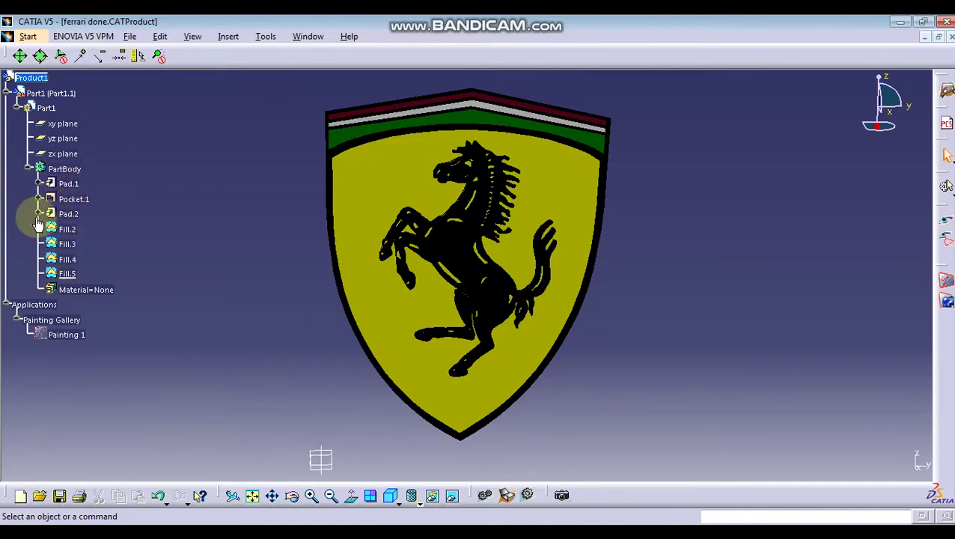
- Open Pad.1's Sketch.1 for editing and show the Painting 1 reference image behind it
{"action": "left_click", "coordinate": [39, 184]}
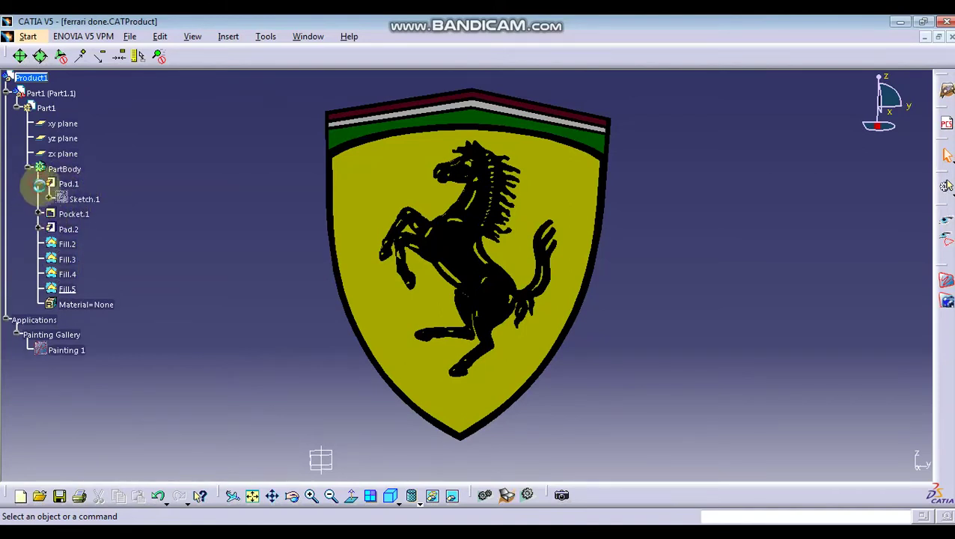
{"action": "left_click", "coordinate": [85, 199]}
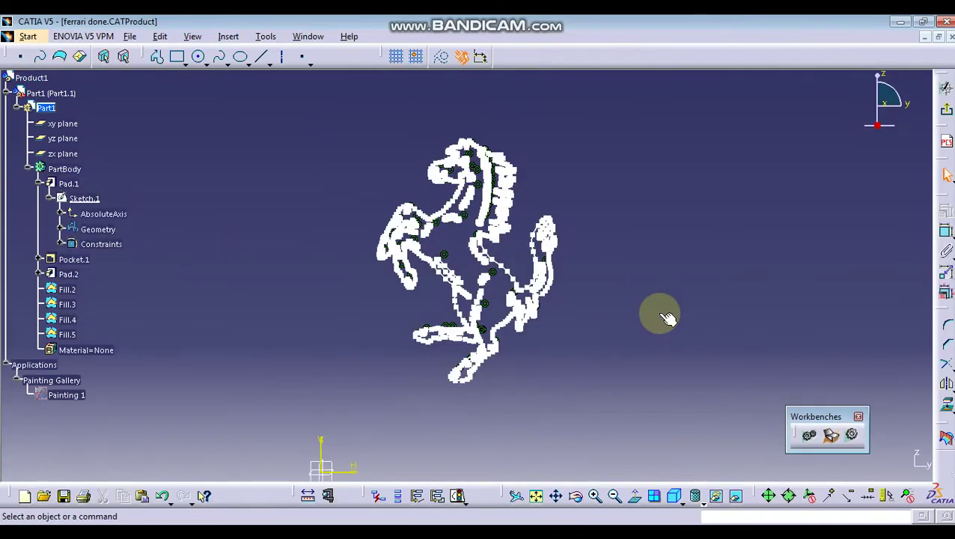
{"action": "left_click", "coordinate": [61, 397]}
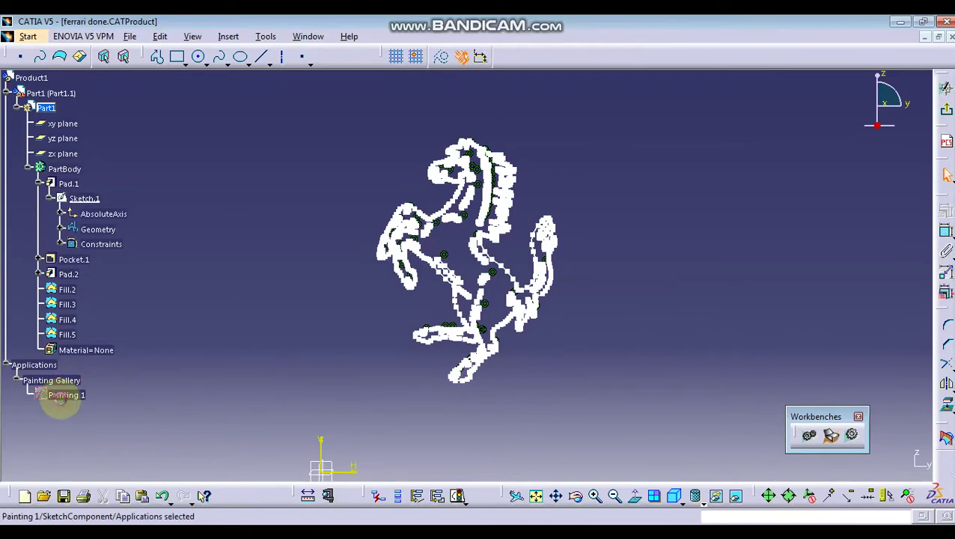
{"action": "right_click", "coordinate": [62, 396]}
{"action": "left_click", "coordinate": [116, 214]}
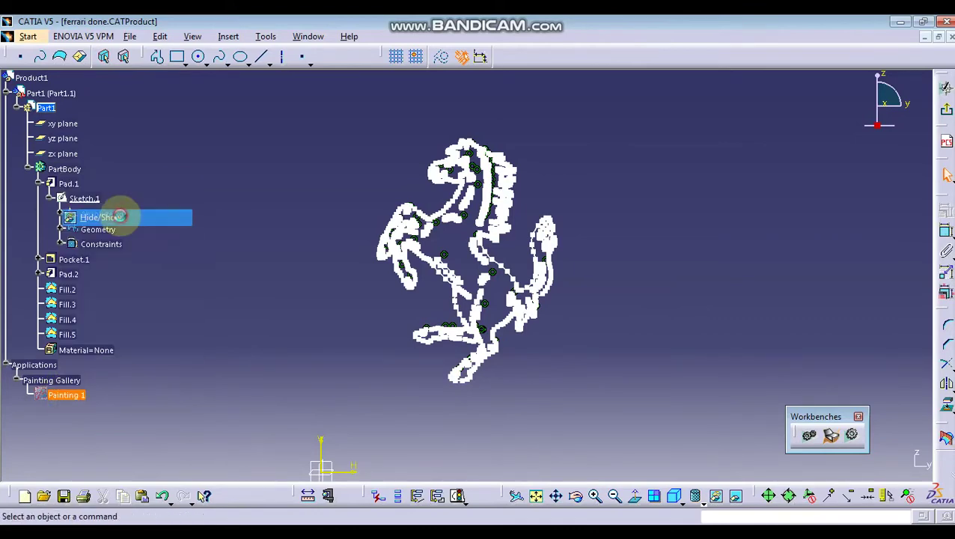
- Start a spline at the upper tip of the letter S in the reference image and trace the outer edge of its serif downward
{"action": "mouse_move", "coordinate": [333, 343]}
{"action": "middle_mouse_down"}
{"action": "mouse_move", "coordinate": [304, 292]}
{"action": "mouse_move", "coordinate": [280, 202]}
{"action": "mouse_move", "coordinate": [262, 299]}
{"action": "middle_mouse_up"}
{"action": "left_click", "coordinate": [305, 292]}
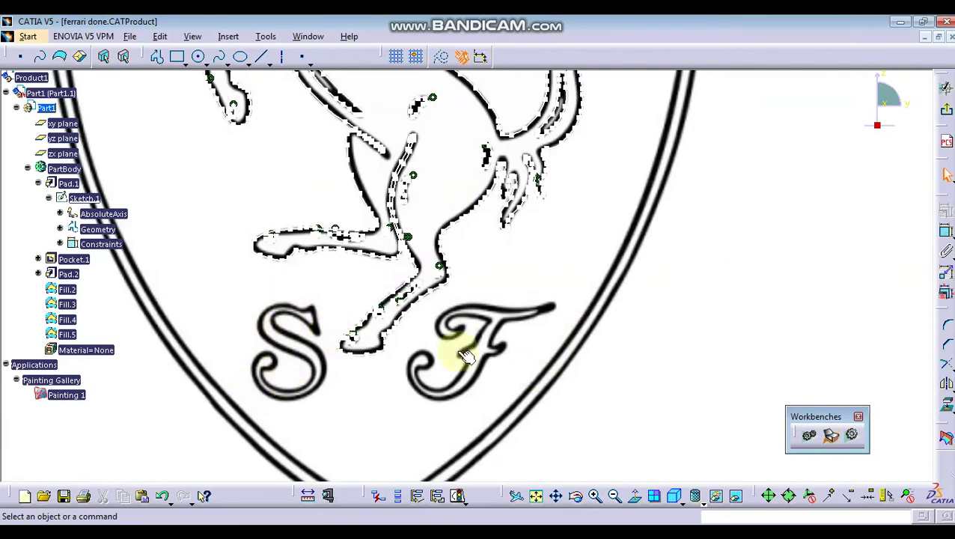
{"action": "middle_click_drag", "start_coordinate": [405, 362], "coordinate": [519, 190]}
{"action": "left_click", "coordinate": [548, 322]}
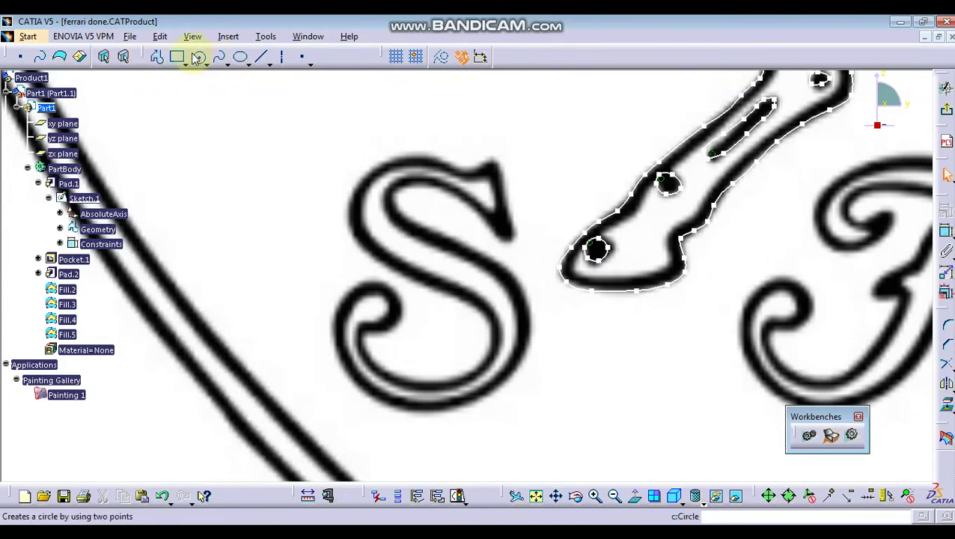
{"action": "left_click", "coordinate": [158, 58]}
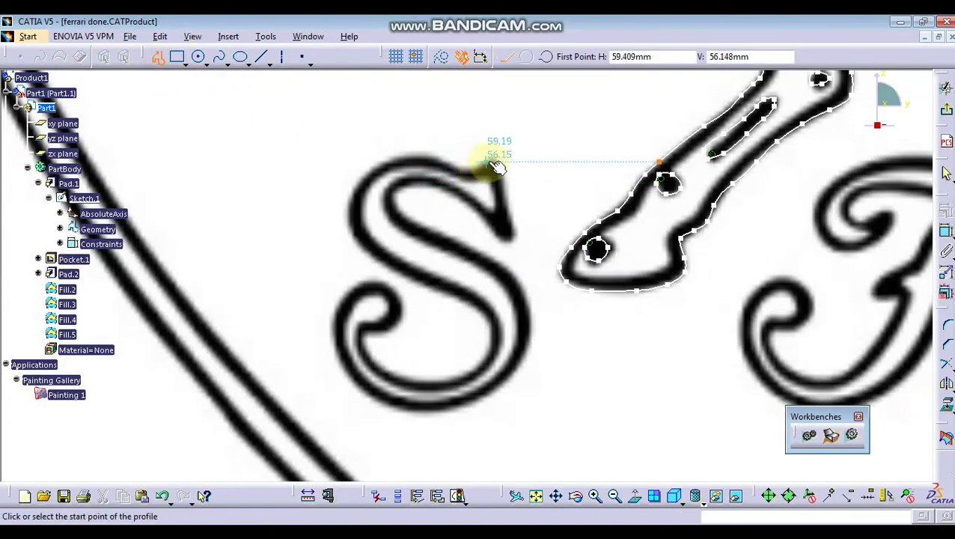
{"action": "mouse_move", "coordinate": [488, 169]}
{"action": "middle_mouse_down"}
{"action": "mouse_move", "coordinate": [427, 188]}
{"action": "mouse_move", "coordinate": [437, 181]}
{"action": "middle_mouse_up"}
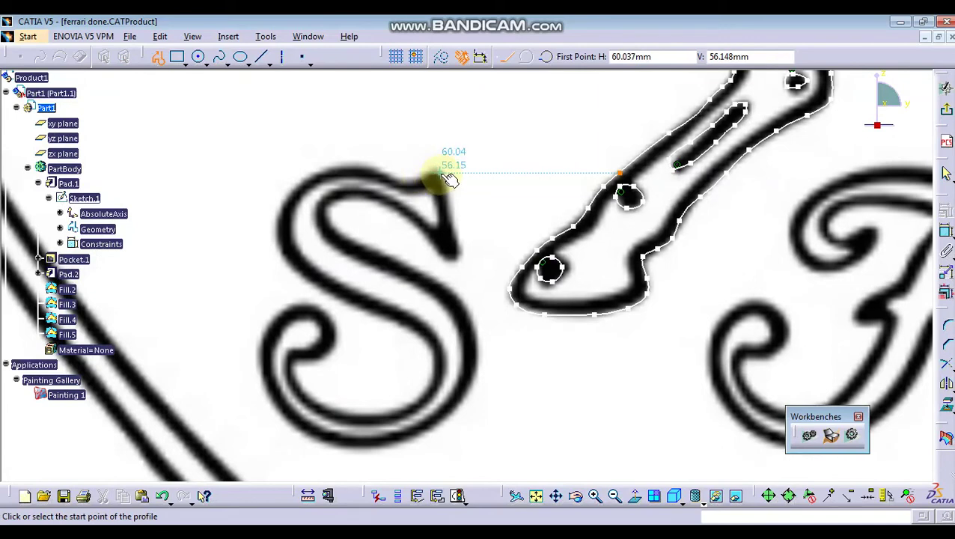
{"action": "left_click", "coordinate": [222, 59]}
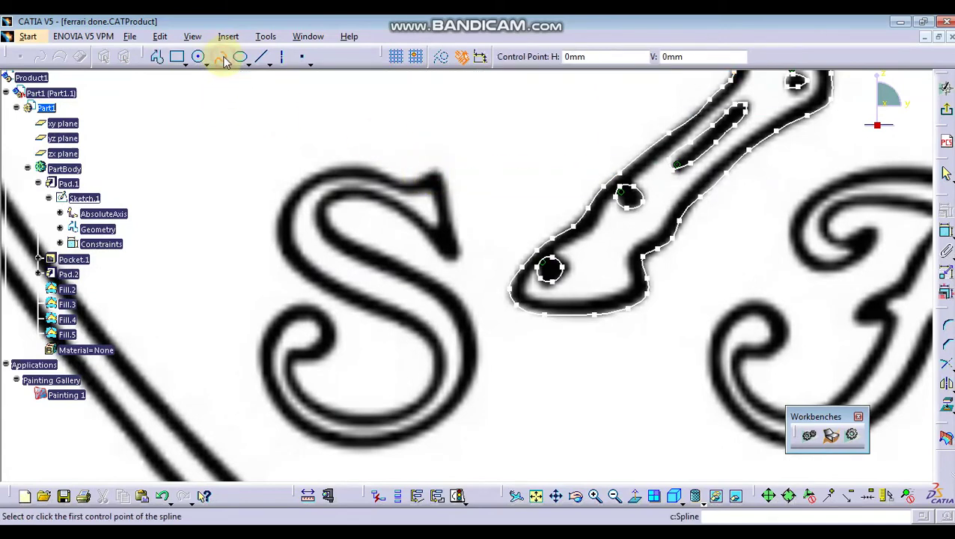
{"action": "left_click", "coordinate": [442, 181]}
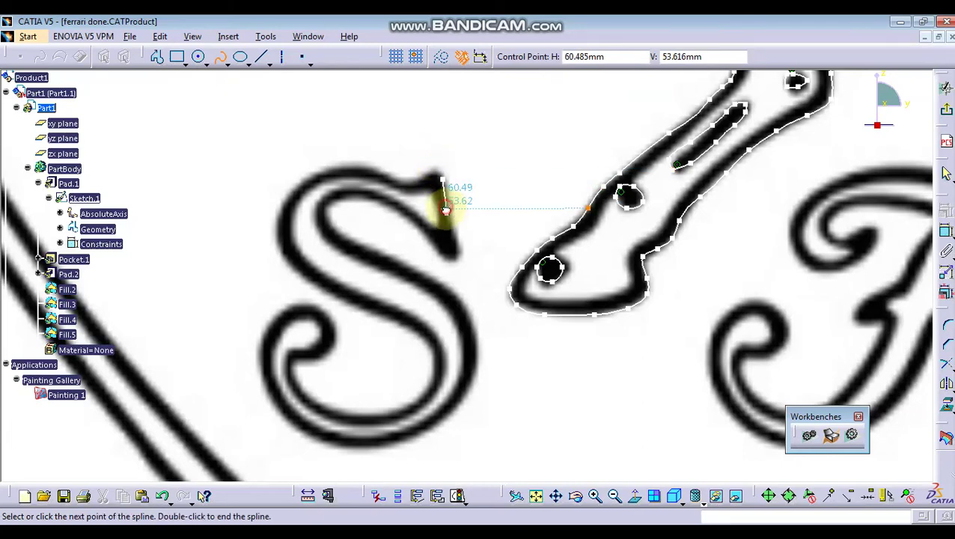
{"action": "left_click", "coordinate": [446, 208]}
{"action": "middle_click_drag", "start_coordinate": [458, 236], "coordinate": [446, 221], "text": "ctrl"}
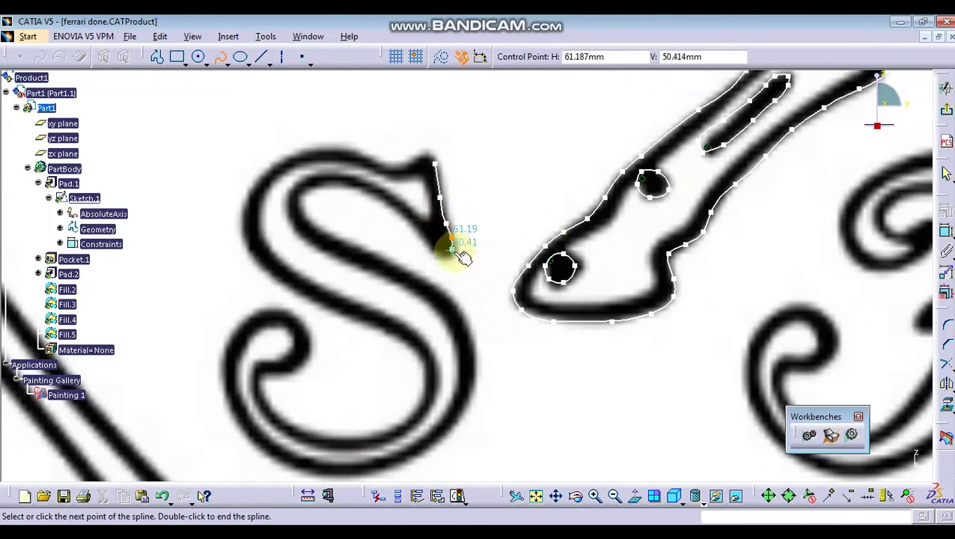
{"action": "left_click", "coordinate": [436, 254]}
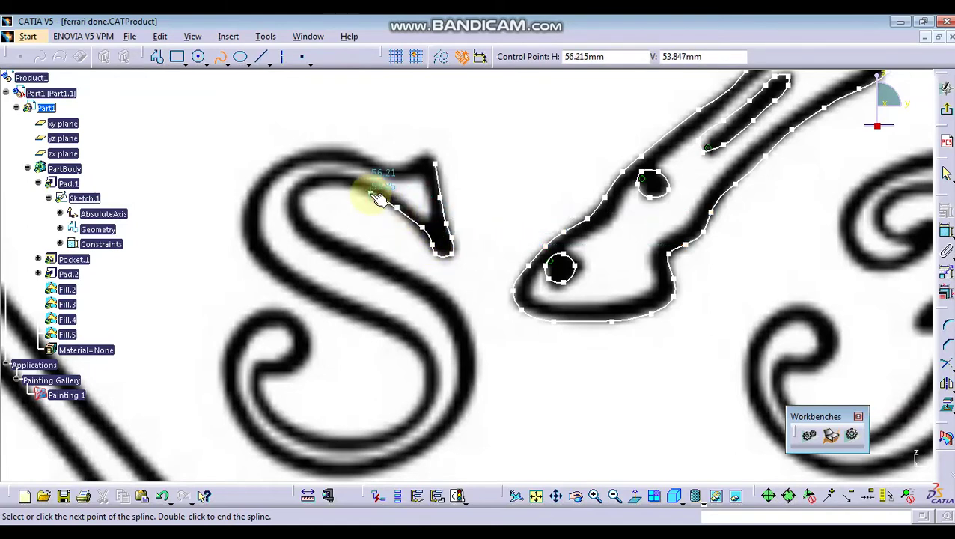
- Continue the spline around the inner edge of the S's upper bowl, replacing the misplaced point at its lower curve
{"action": "left_click", "coordinate": [372, 195]}
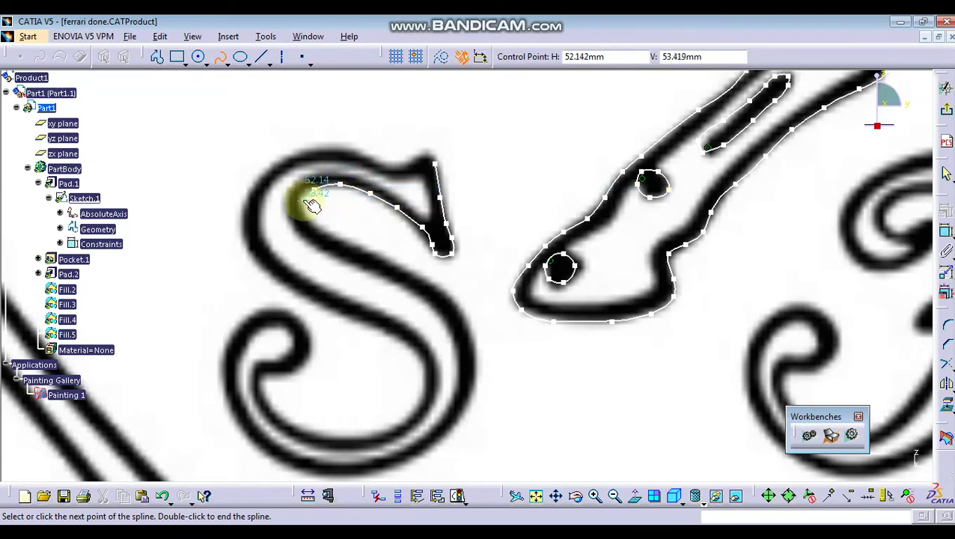
{"action": "left_click", "coordinate": [304, 194]}
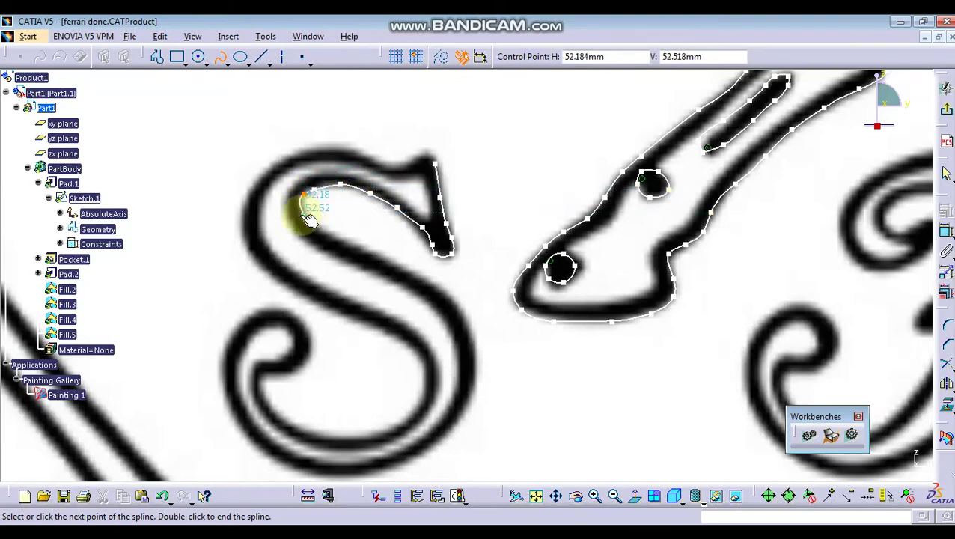
{"action": "left_click", "coordinate": [303, 218]}
{"action": "left_click", "coordinate": [334, 238]}
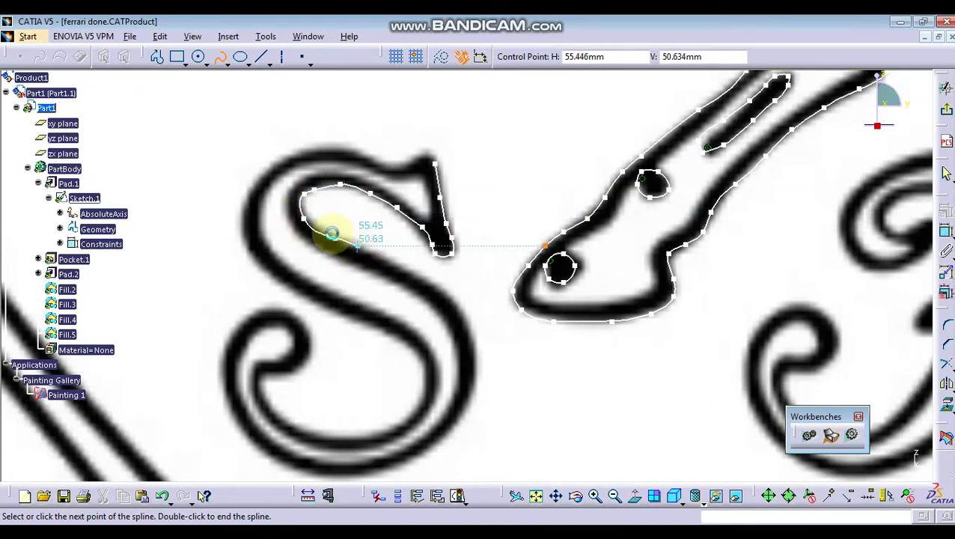
{"action": "key", "text": "ctrl+z"}
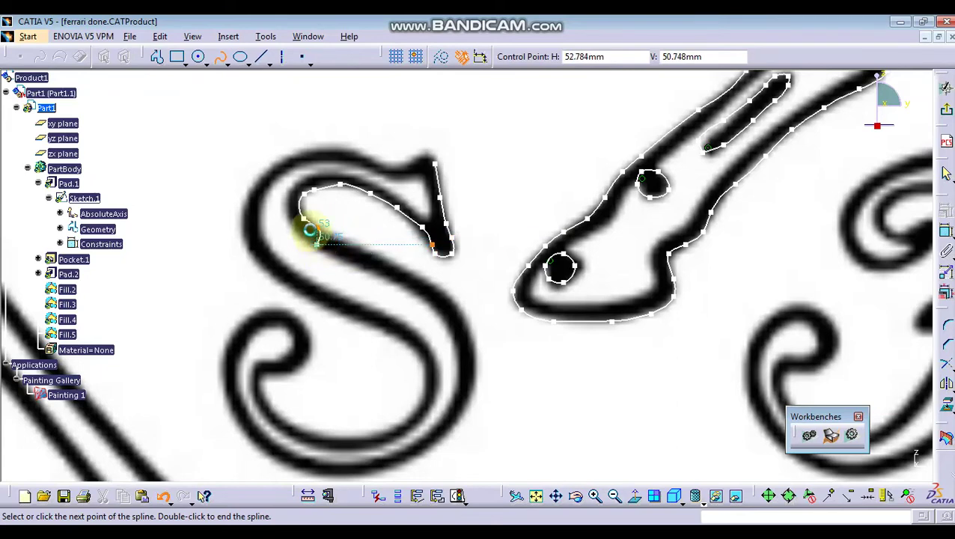
{"action": "left_click", "coordinate": [308, 224]}
{"action": "middle_click_drag", "start_coordinate": [322, 236], "coordinate": [288, 220]}
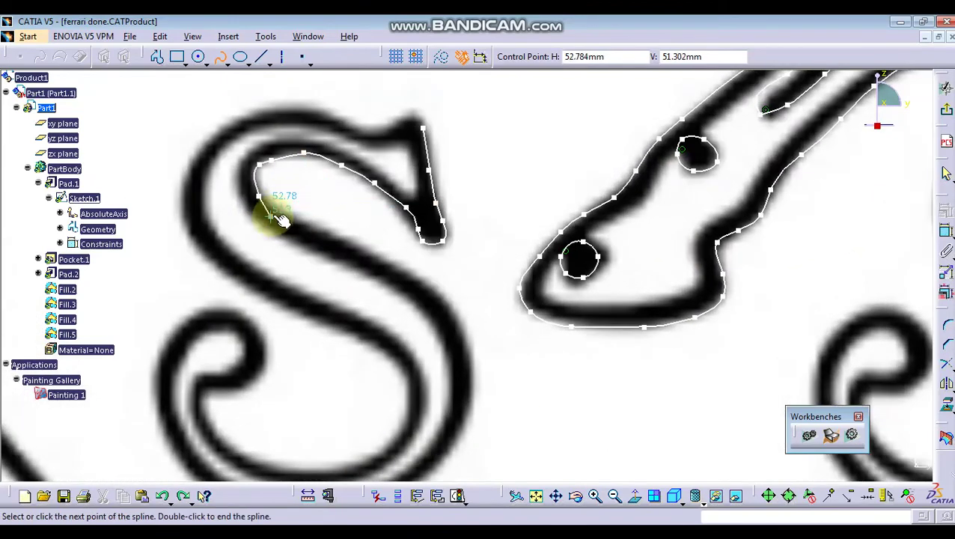
{"action": "left_click", "coordinate": [270, 213]}
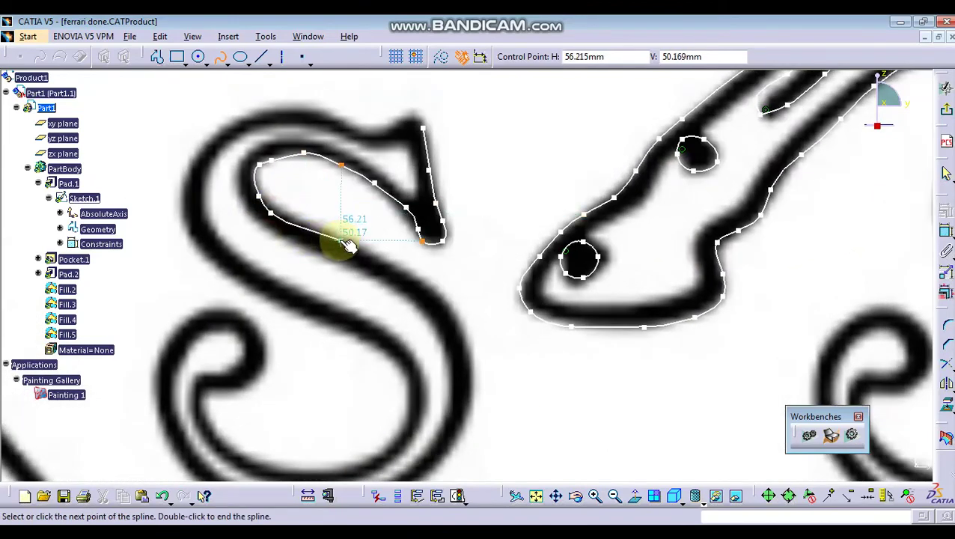
- Trace the upper edge of the S's diagonal stroke down to the outermost point of its lower bowl
{"action": "left_click", "coordinate": [340, 241]}
{"action": "left_click", "coordinate": [374, 255]}
{"action": "left_click", "coordinate": [405, 271]}
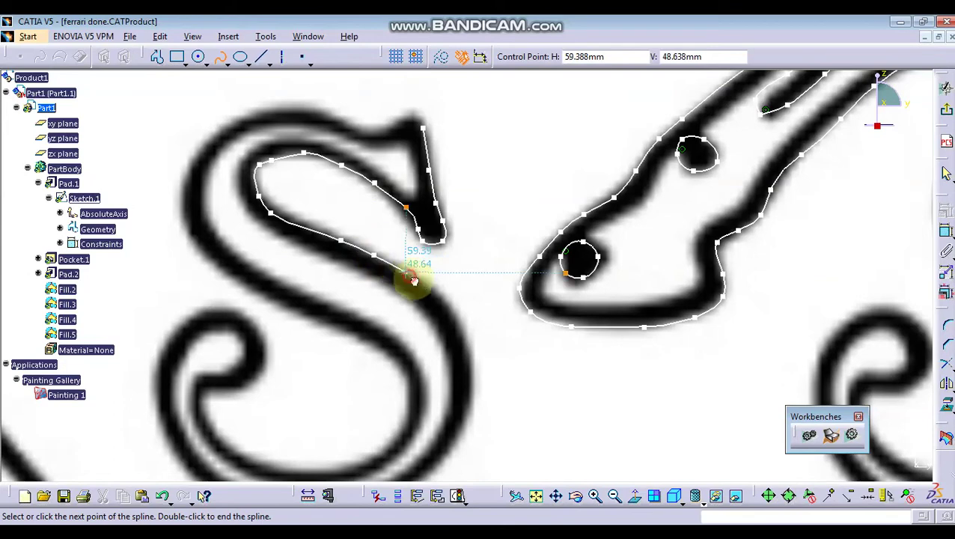
{"action": "mouse_move", "coordinate": [437, 305]}
{"action": "middle_mouse_down"}
{"action": "mouse_move", "coordinate": [465, 213]}
{"action": "mouse_move", "coordinate": [464, 226]}
{"action": "middle_mouse_up"}
{"action": "left_click", "coordinate": [461, 223]}
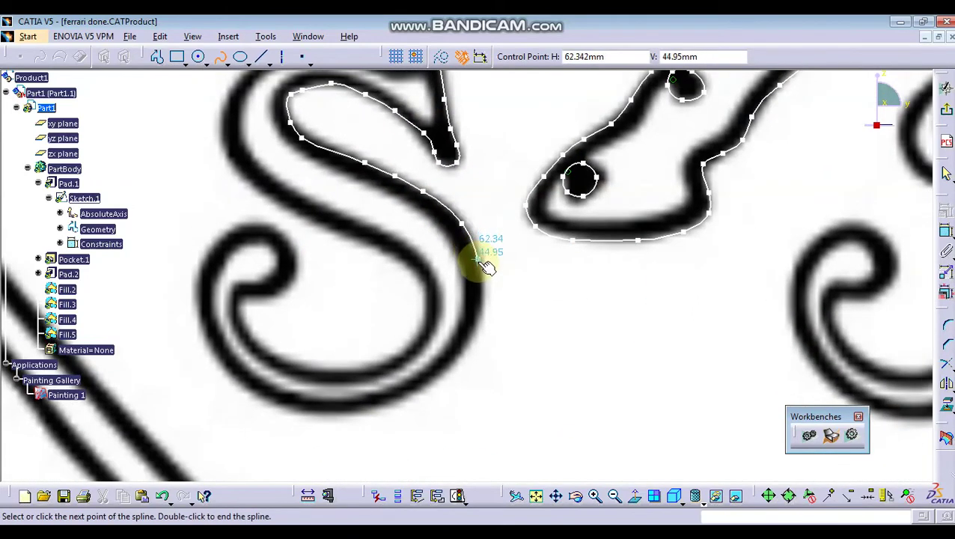
{"action": "left_click", "coordinate": [476, 259]}
{"action": "left_click", "coordinate": [482, 301]}
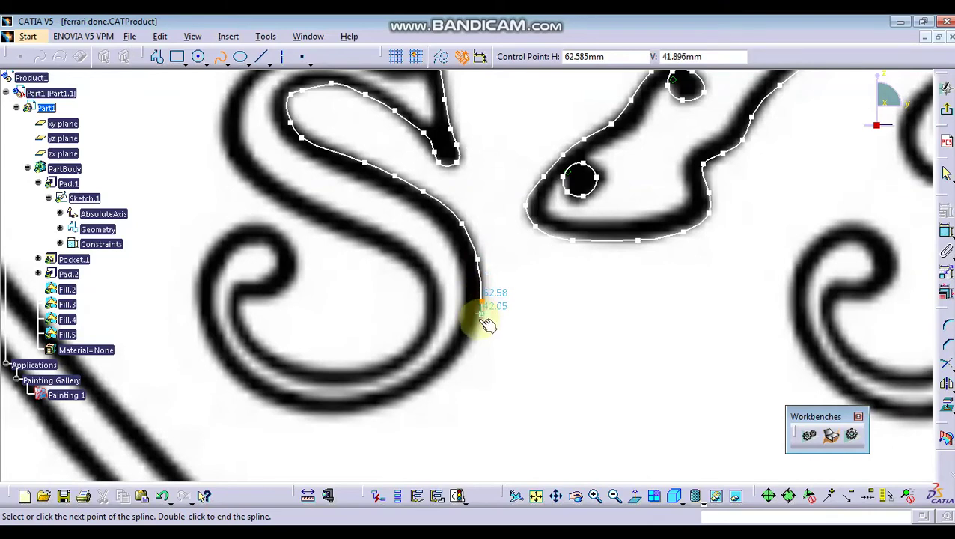
- Continue the spline along the outer underside of the S's lower bowl, up toward the curled end
{"action": "left_click", "coordinate": [465, 342]}
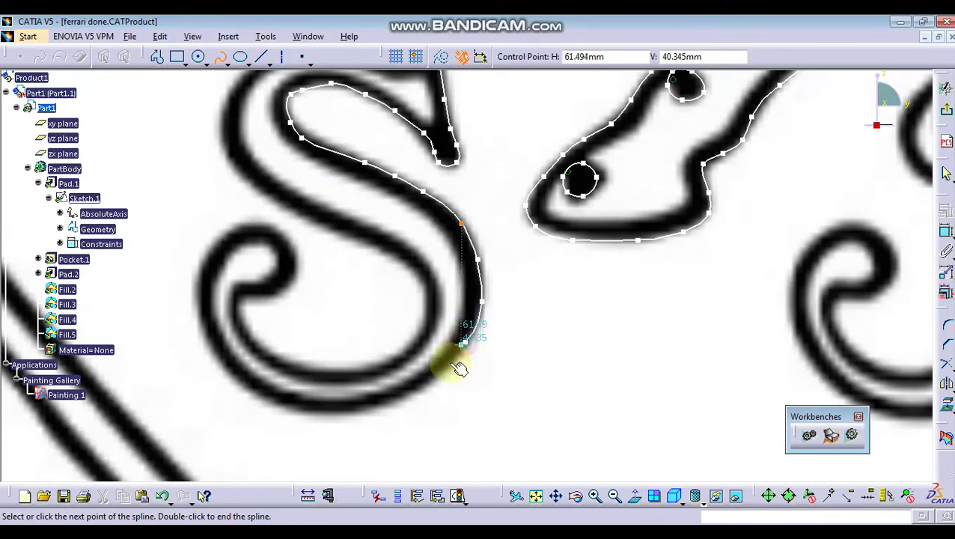
{"action": "left_click", "coordinate": [421, 390]}
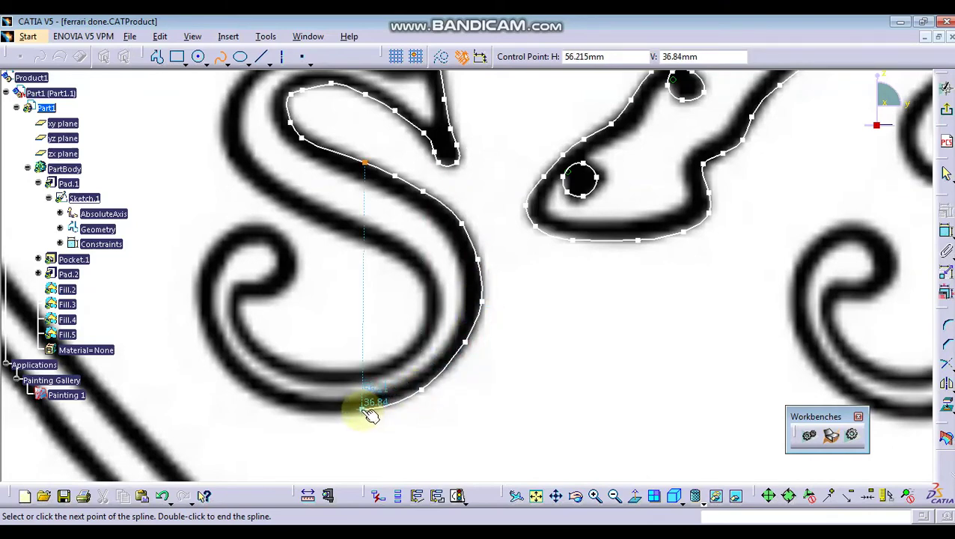
{"action": "left_click", "coordinate": [361, 410]}
{"action": "left_click", "coordinate": [309, 409]}
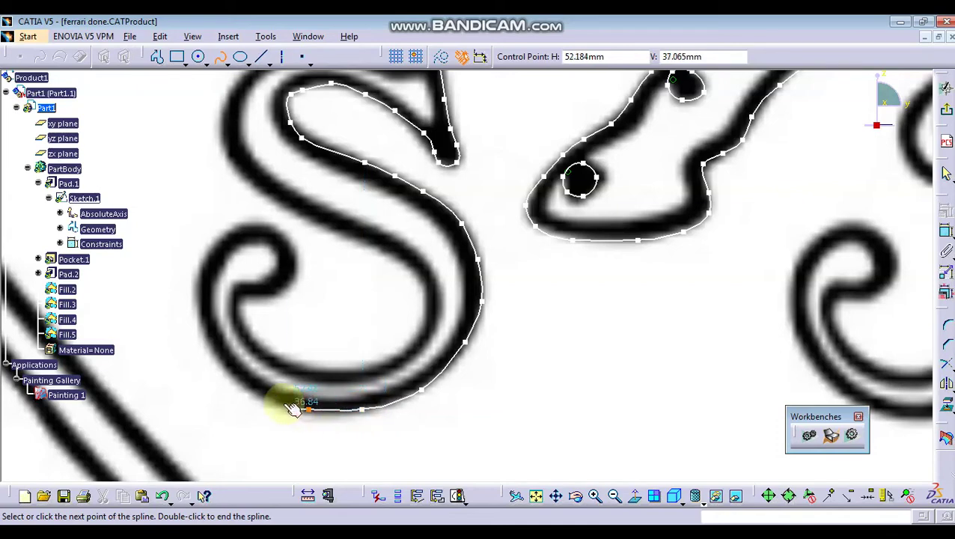
{"action": "left_click", "coordinate": [250, 388]}
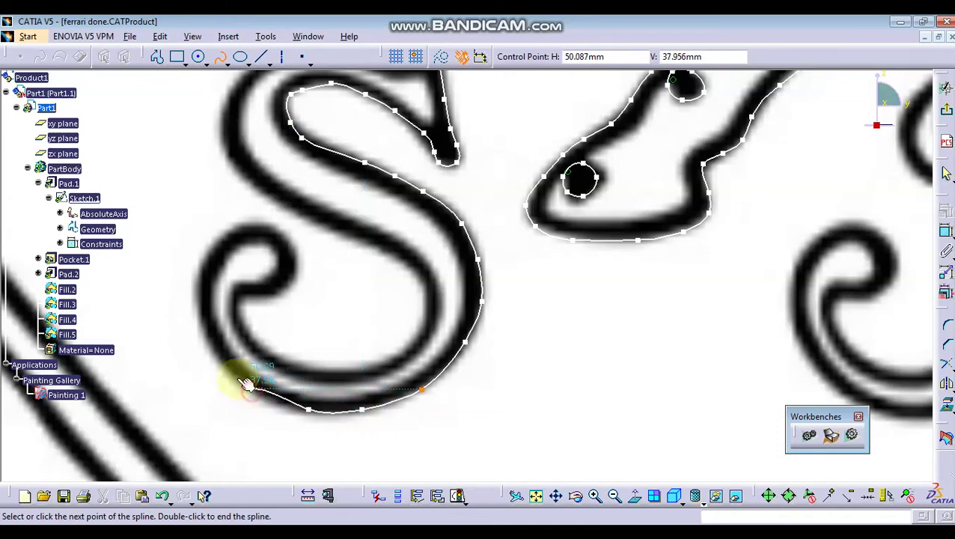
{"action": "left_click", "coordinate": [207, 340]}
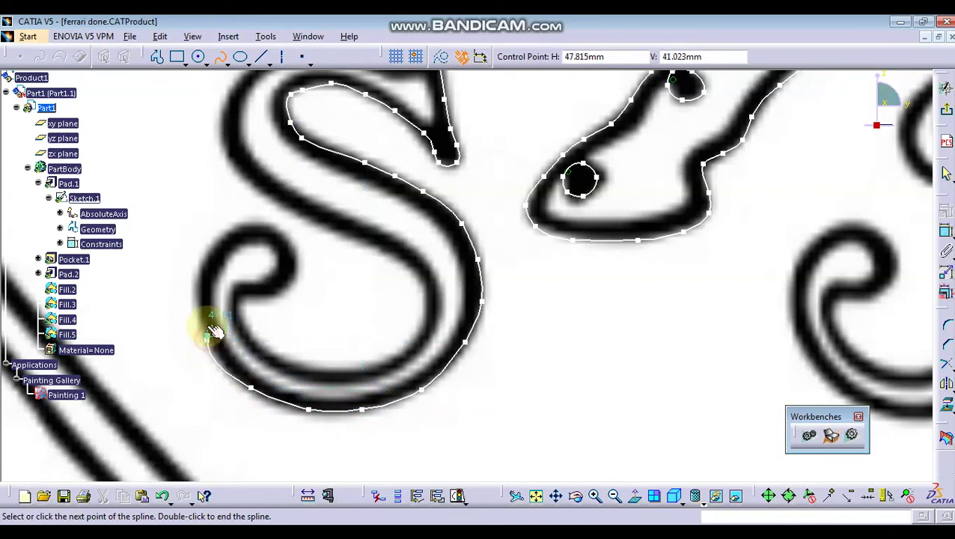
- Trace around the curled lower end of the S to the inner corner beneath the curl
{"action": "left_click", "coordinate": [203, 278]}
{"action": "left_click", "coordinate": [218, 244]}
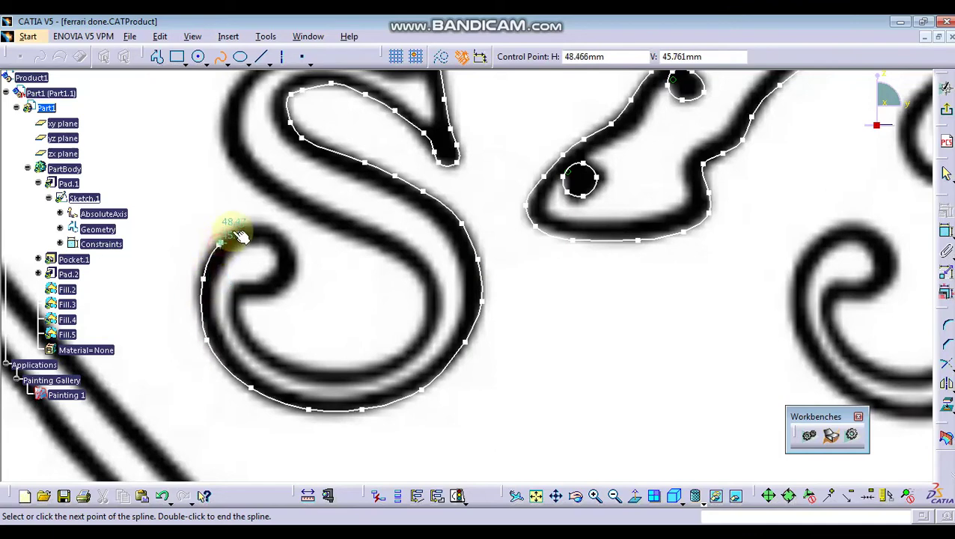
{"action": "left_click", "coordinate": [281, 234]}
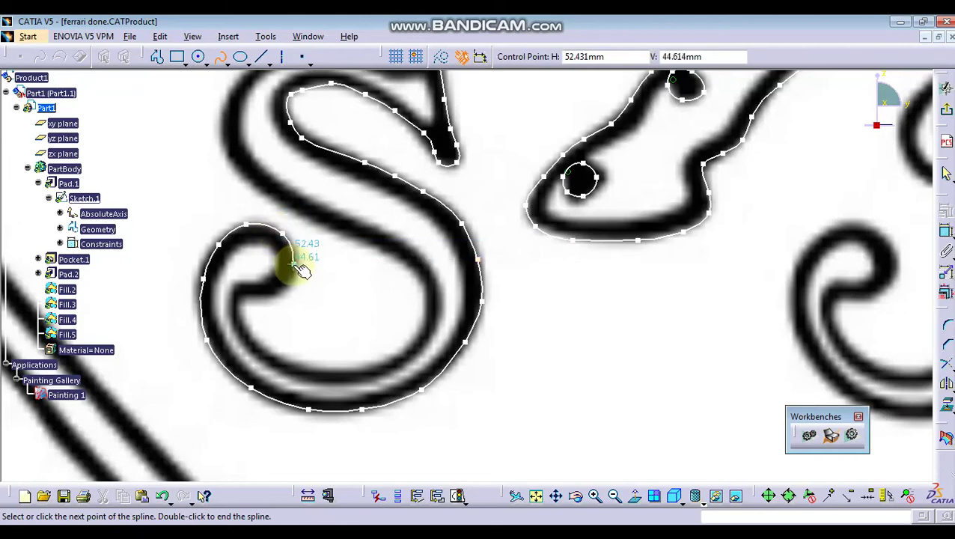
{"action": "left_click", "coordinate": [283, 289]}
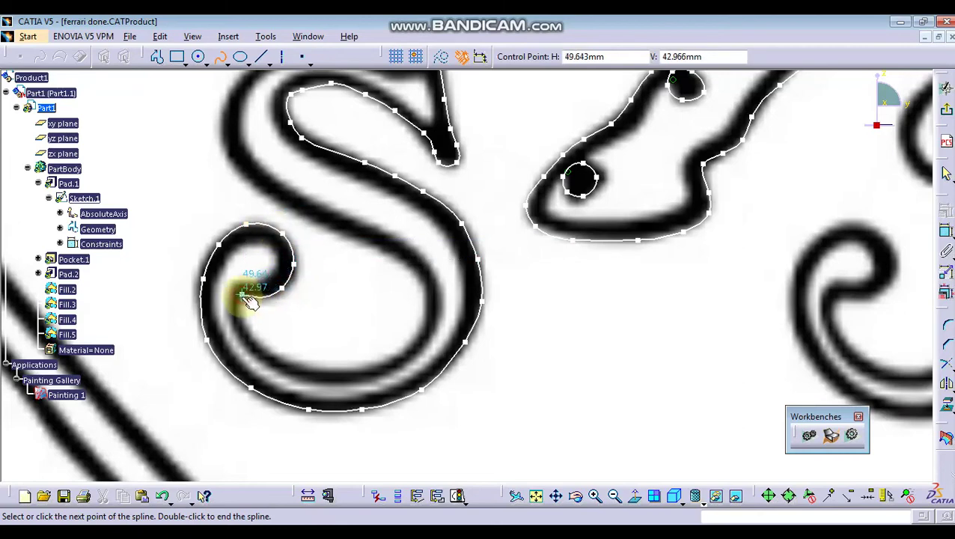
{"action": "left_click", "coordinate": [240, 296]}
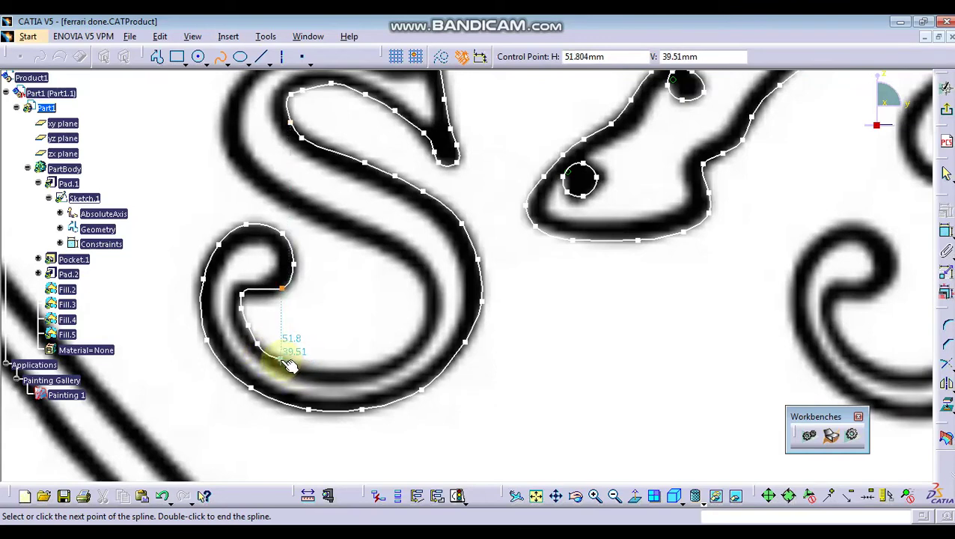
- Trace the inner edge of the S's lower bowl from the curl around to the start of the diagonal stroke
{"action": "left_click", "coordinate": [279, 361]}
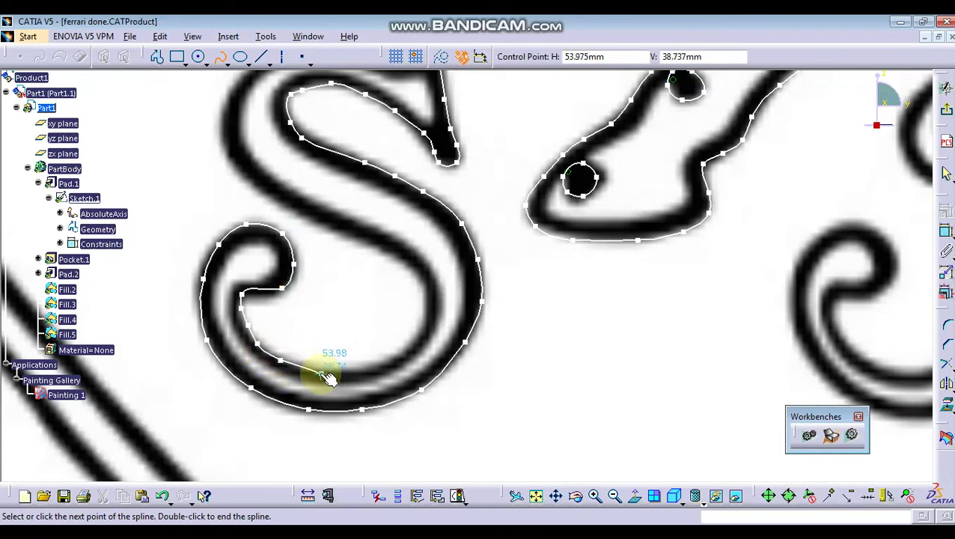
{"action": "left_click", "coordinate": [310, 370]}
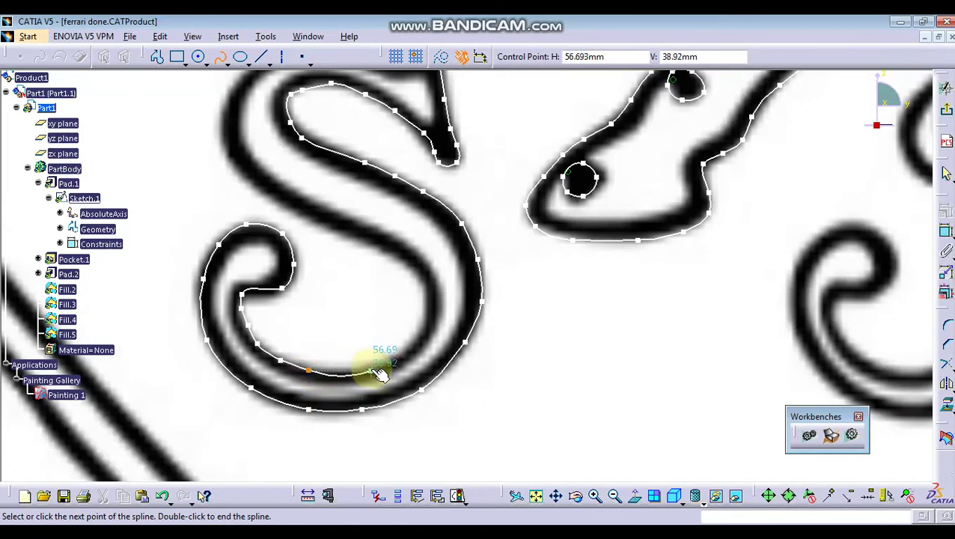
{"action": "left_click", "coordinate": [372, 371]}
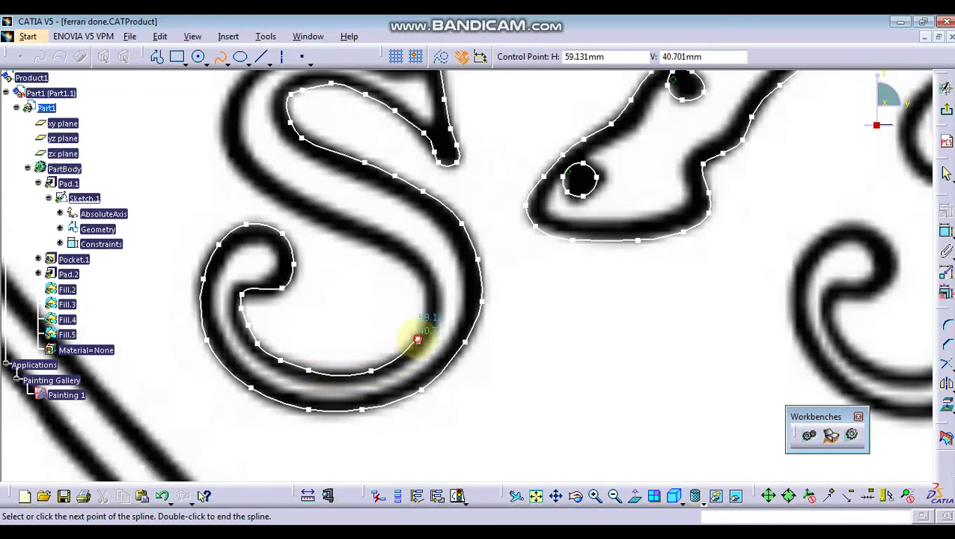
{"action": "left_click", "coordinate": [417, 338]}
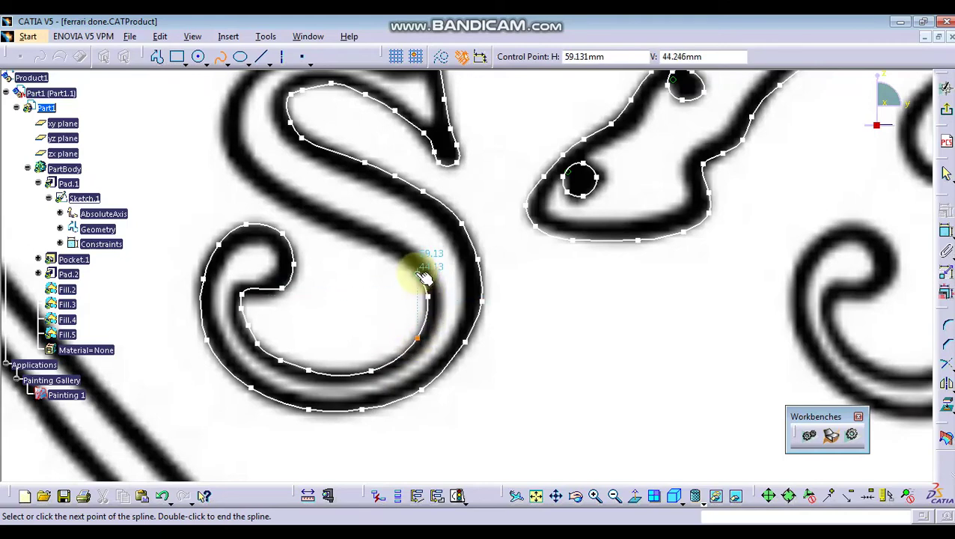
{"action": "left_click", "coordinate": [414, 270]}
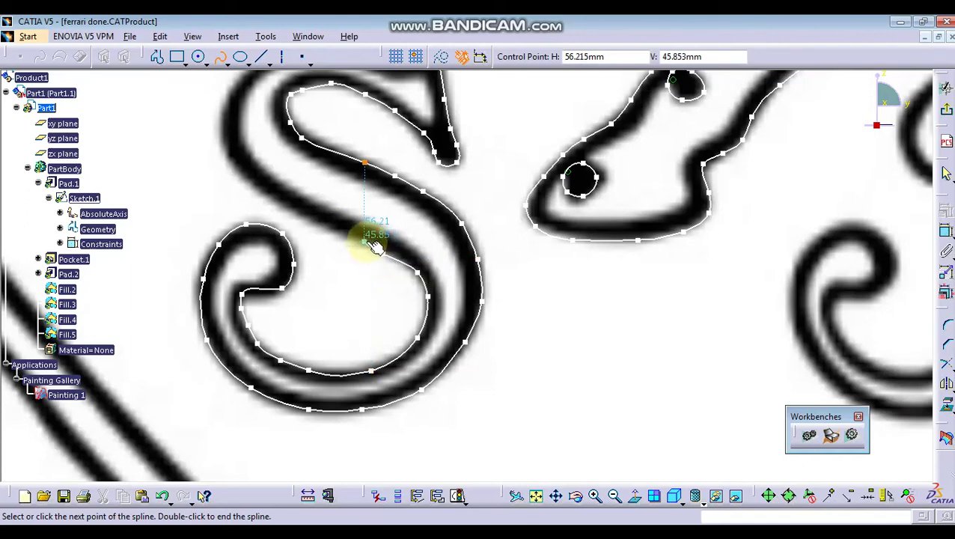
- Trace the lower edge of the diagonal stroke and the S's outer top curve, ending the spline at the serif tip
{"action": "left_click", "coordinate": [366, 243]}
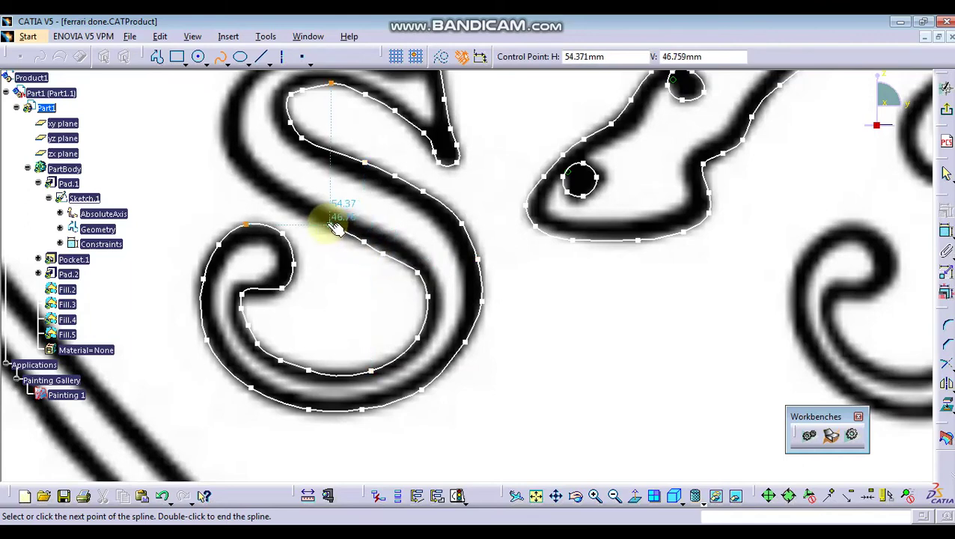
{"action": "left_click", "coordinate": [317, 222]}
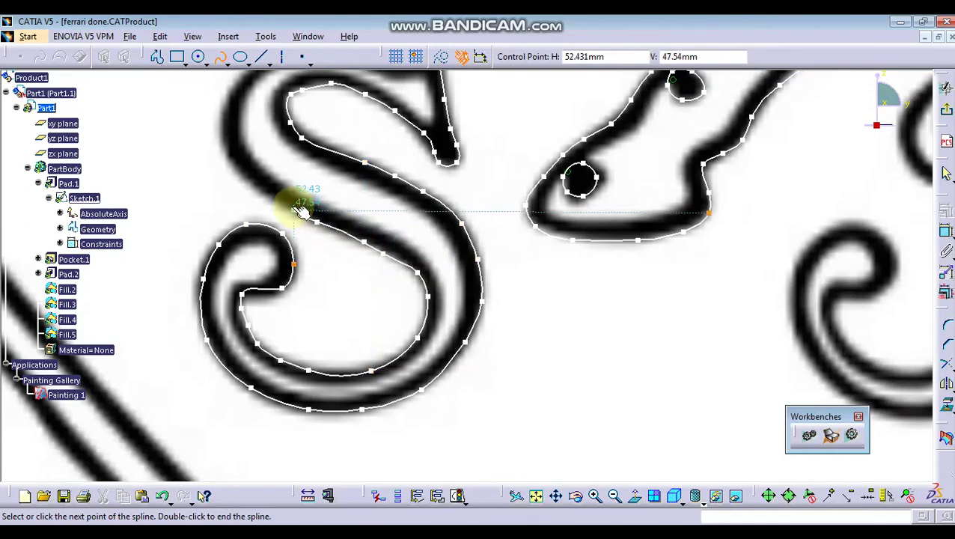
{"action": "left_click", "coordinate": [268, 195]}
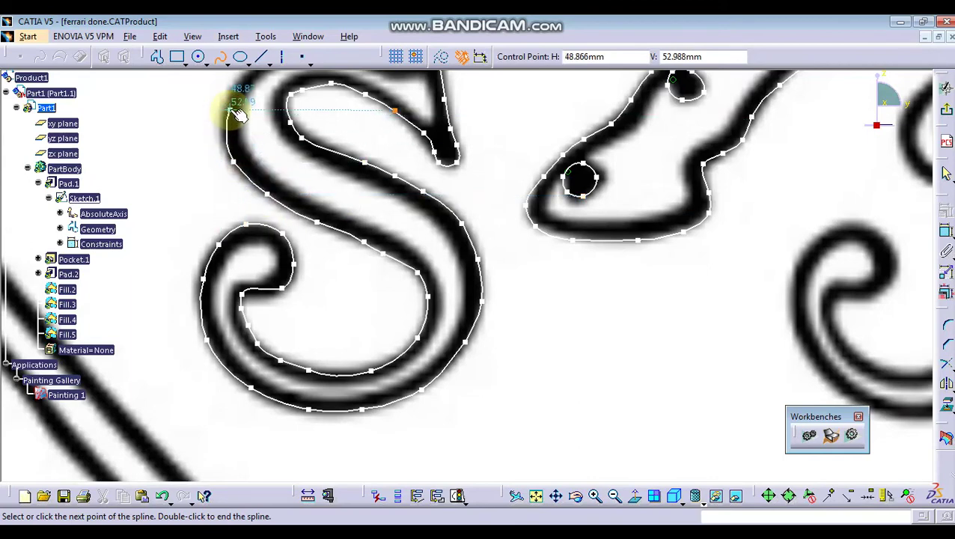
{"action": "middle_click_drag", "start_coordinate": [231, 111], "coordinate": [258, 234]}
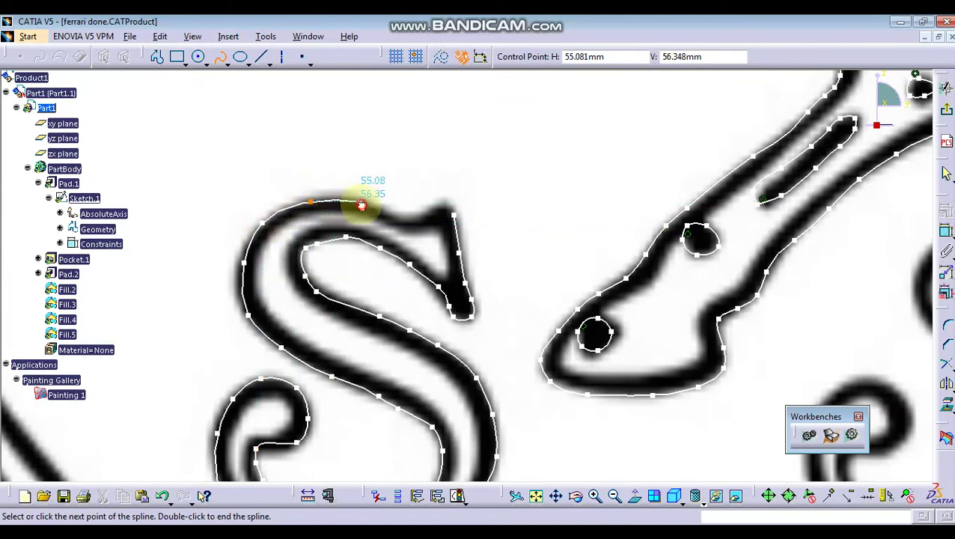
{"action": "left_click", "coordinate": [361, 203]}
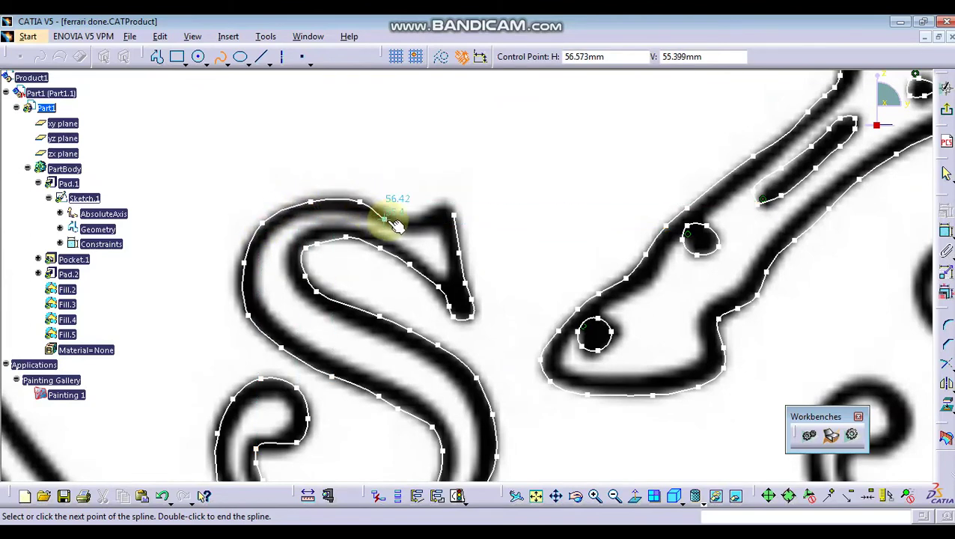
{"action": "double_click", "coordinate": [458, 211]}
- Adjust the S spline's control points at the dip beside the serif, the diagonal stroke and the inner lower bowl to match the reference outline
{"action": "mouse_move", "coordinate": [493, 243]}
{"action": "middle_mouse_down"}
{"action": "mouse_move", "coordinate": [416, 175]}
{"action": "mouse_move", "coordinate": [427, 200]}
{"action": "mouse_move", "coordinate": [488, 223]}
{"action": "mouse_move", "coordinate": [311, 221]}
{"action": "mouse_move", "coordinate": [271, 206]}
{"action": "mouse_move", "coordinate": [301, 221]}
{"action": "mouse_move", "coordinate": [269, 192]}
{"action": "mouse_move", "coordinate": [500, 223]}
{"action": "middle_mouse_up"}
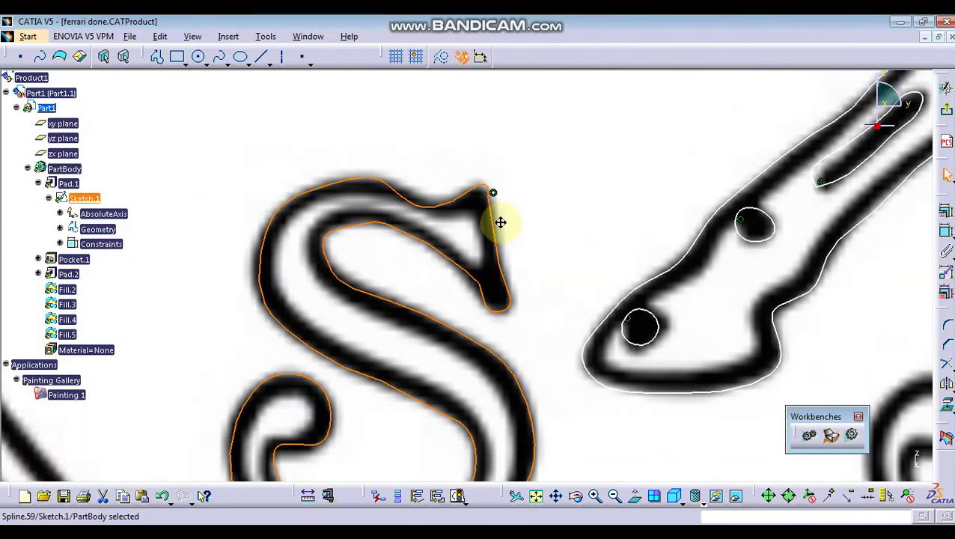
{"action": "left_click", "coordinate": [431, 211]}
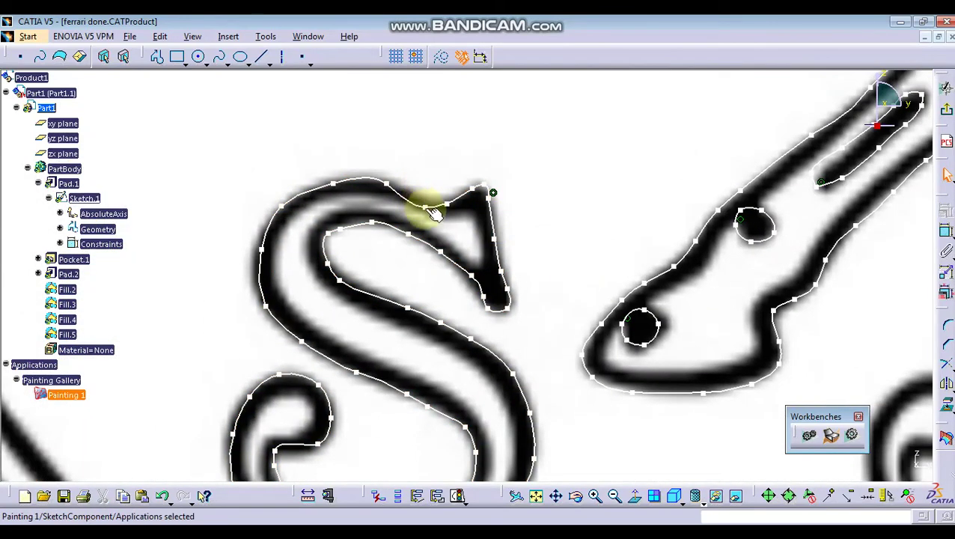
{"action": "left_click", "coordinate": [425, 204]}
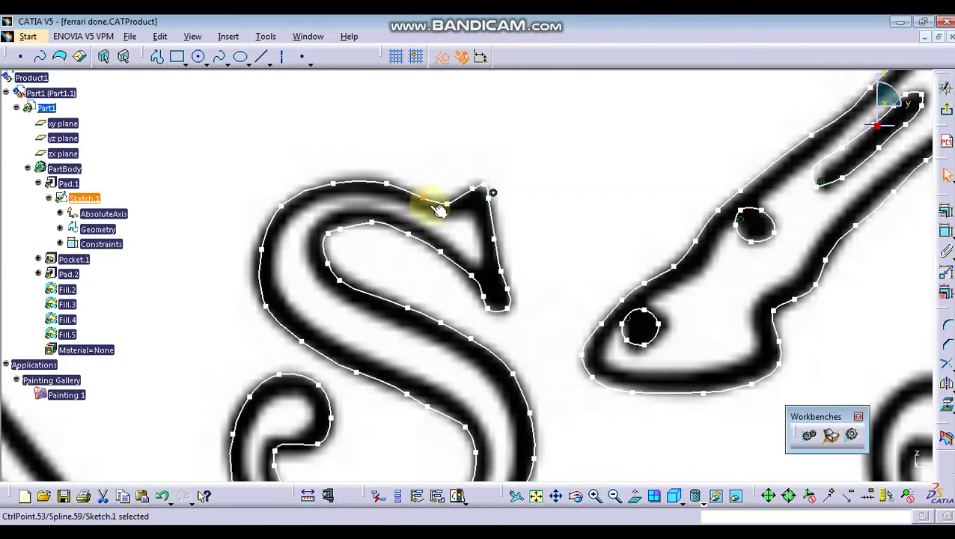
{"action": "mouse_move", "coordinate": [556, 249]}
{"action": "middle_mouse_down"}
{"action": "mouse_move", "coordinate": [531, 244]}
{"action": "mouse_move", "coordinate": [566, 321]}
{"action": "mouse_move", "coordinate": [535, 360]}
{"action": "mouse_move", "coordinate": [256, 309]}
{"action": "mouse_move", "coordinate": [599, 364]}
{"action": "mouse_move", "coordinate": [378, 345]}
{"action": "middle_mouse_up"}
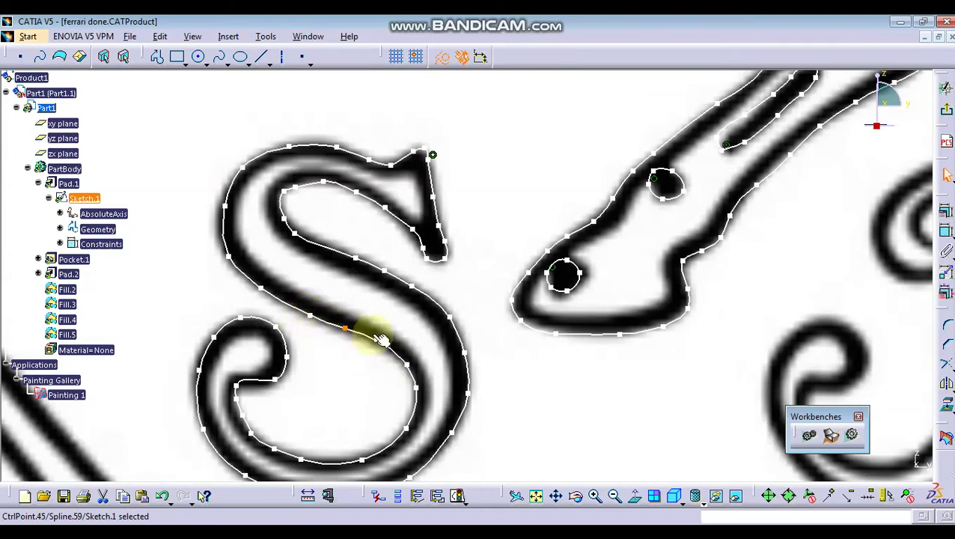
{"action": "middle_click_drag", "start_coordinate": [424, 356], "coordinate": [397, 294]}
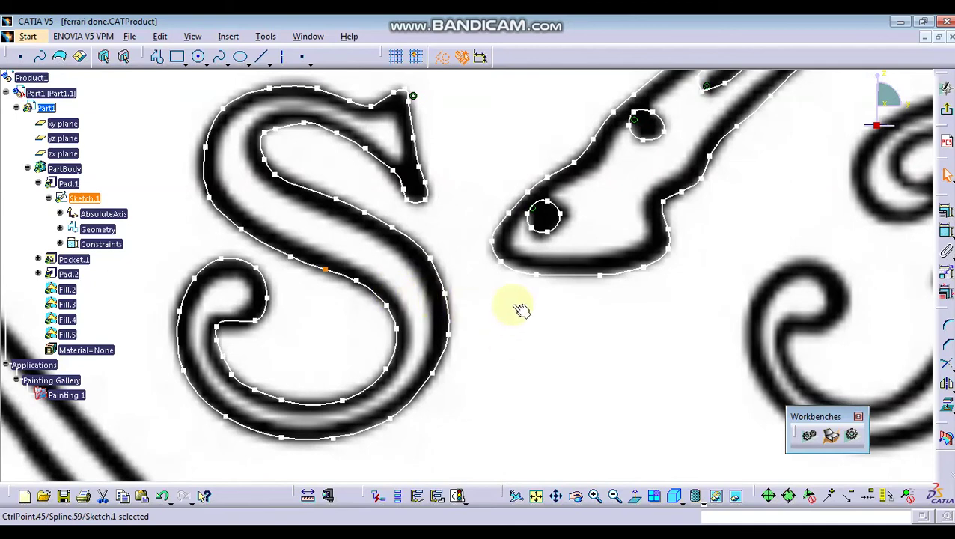
{"action": "mouse_move", "coordinate": [633, 336]}
{"action": "middle_mouse_down"}
{"action": "mouse_move", "coordinate": [565, 363]}
{"action": "mouse_move", "coordinate": [20, 335]}
{"action": "middle_mouse_up"}
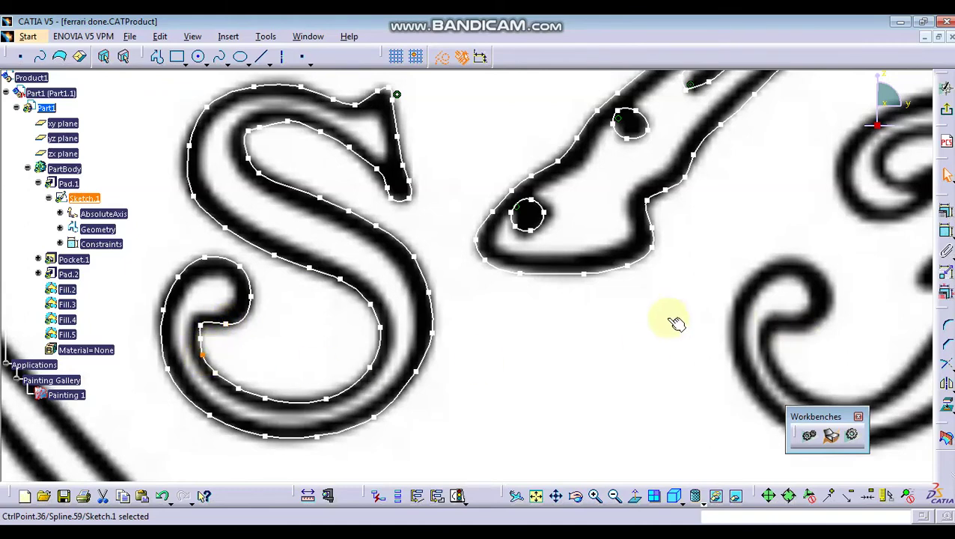
{"action": "mouse_move", "coordinate": [595, 340]}
{"action": "middle_mouse_down"}
{"action": "mouse_move", "coordinate": [254, 374]}
{"action": "mouse_move", "coordinate": [234, 367]}
{"action": "middle_mouse_up"}
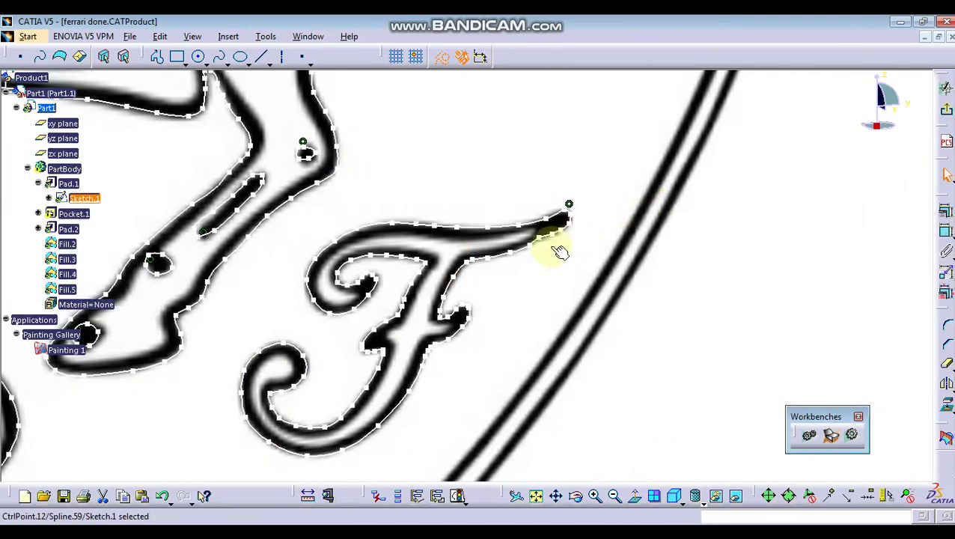
- Finish editing the pad's sketch and deactivate Pocket.1 in the update diagnosis
{"action": "mouse_move", "coordinate": [561, 251]}
{"action": "middle_mouse_down"}
{"action": "mouse_move", "coordinate": [505, 314]}
{"action": "mouse_move", "coordinate": [482, 239]}
{"action": "mouse_move", "coordinate": [567, 294]}
{"action": "mouse_move", "coordinate": [600, 370]}
{"action": "mouse_move", "coordinate": [615, 217]}
{"action": "mouse_move", "coordinate": [595, 139]}
{"action": "middle_mouse_up"}
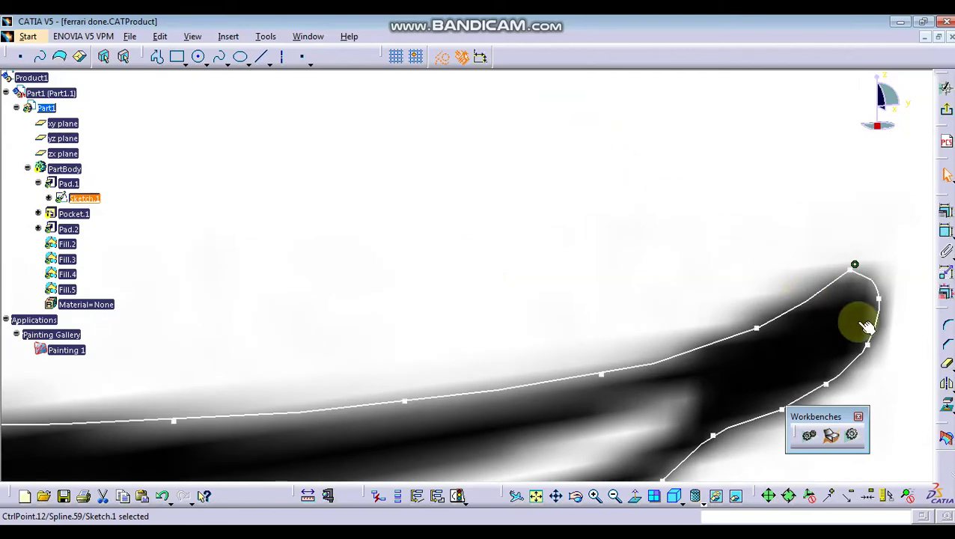
{"action": "middle_click_drag", "start_coordinate": [842, 305], "coordinate": [789, 298]}
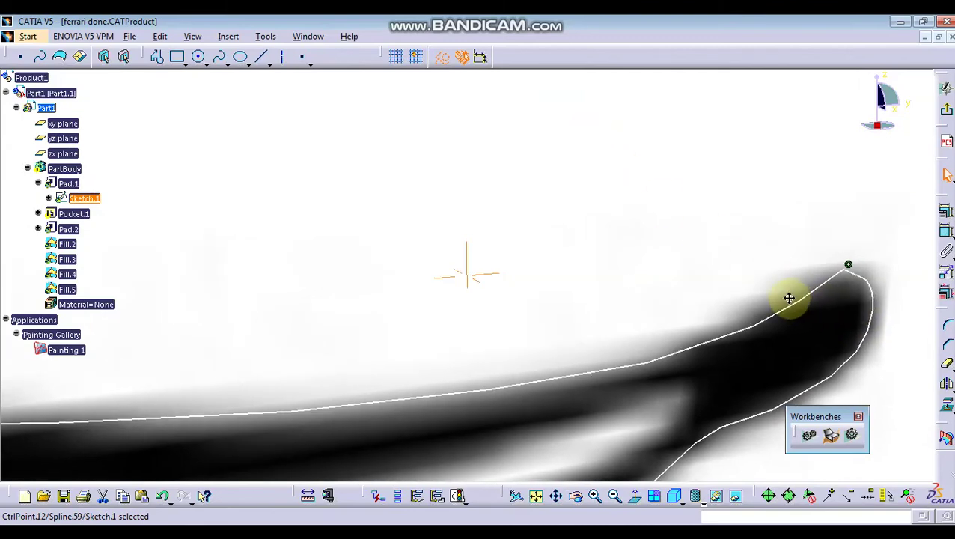
{"action": "left_click", "coordinate": [945, 112]}
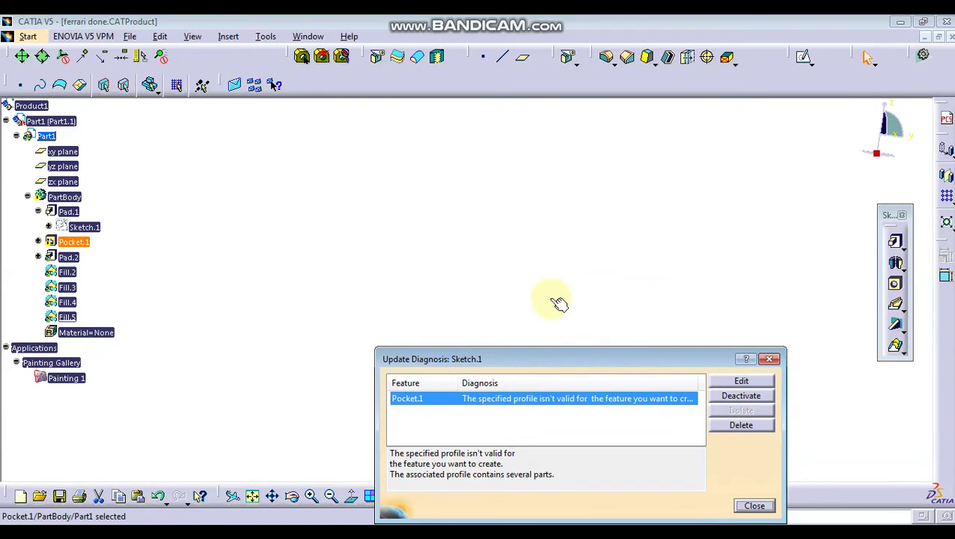
{"action": "middle_click", "coordinate": [560, 303]}
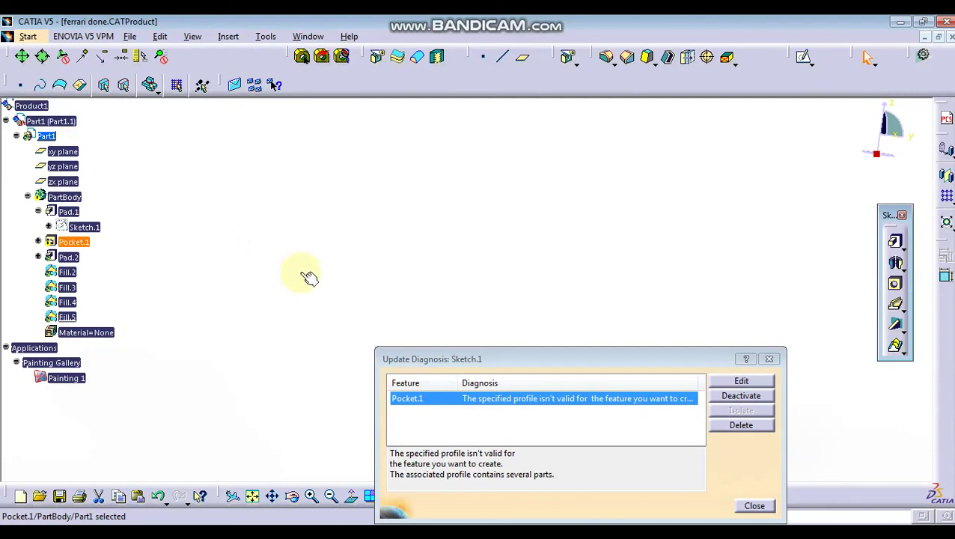
{"action": "left_click", "coordinate": [749, 404]}
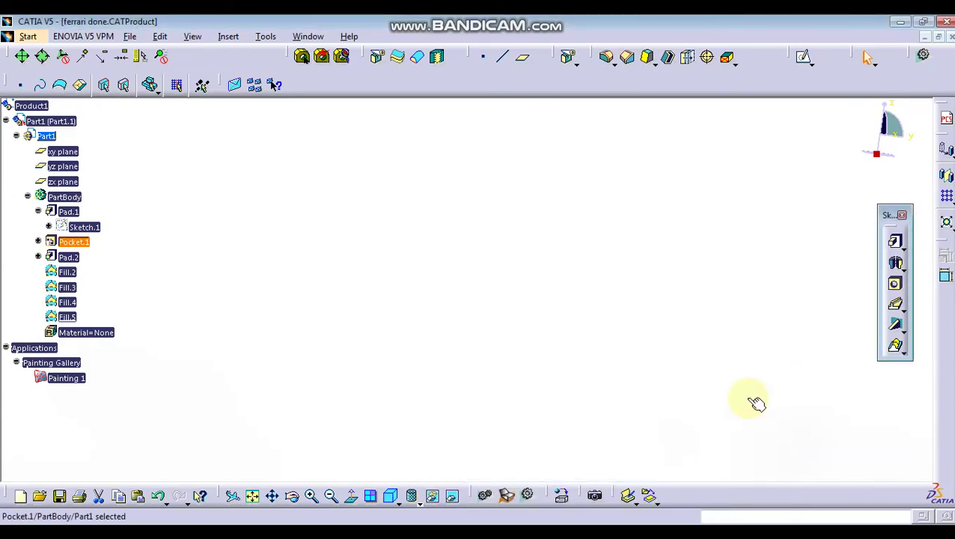
- Delete Pocket.1 from the part body
{"action": "middle_click_drag", "start_coordinate": [550, 296], "coordinate": [491, 400]}
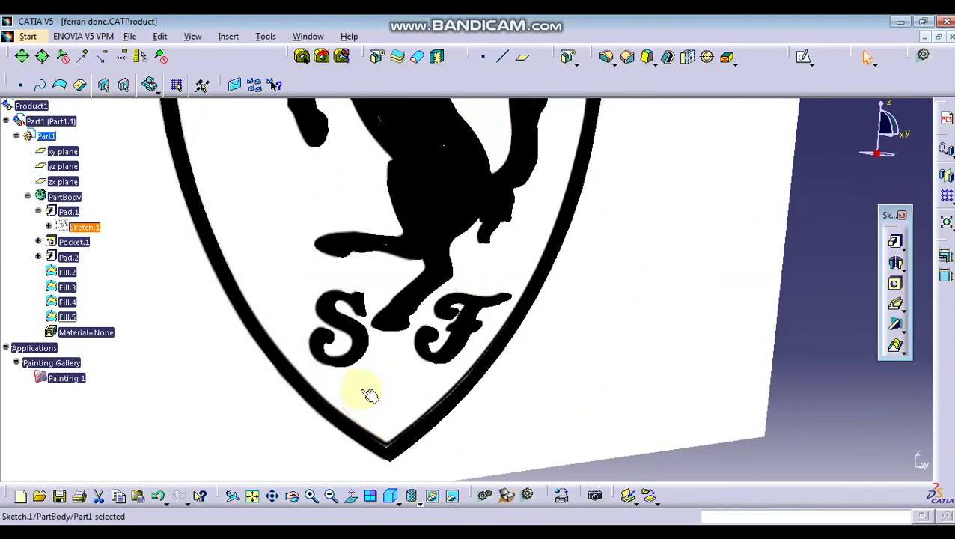
{"action": "middle_click_drag", "start_coordinate": [367, 392], "coordinate": [395, 417]}
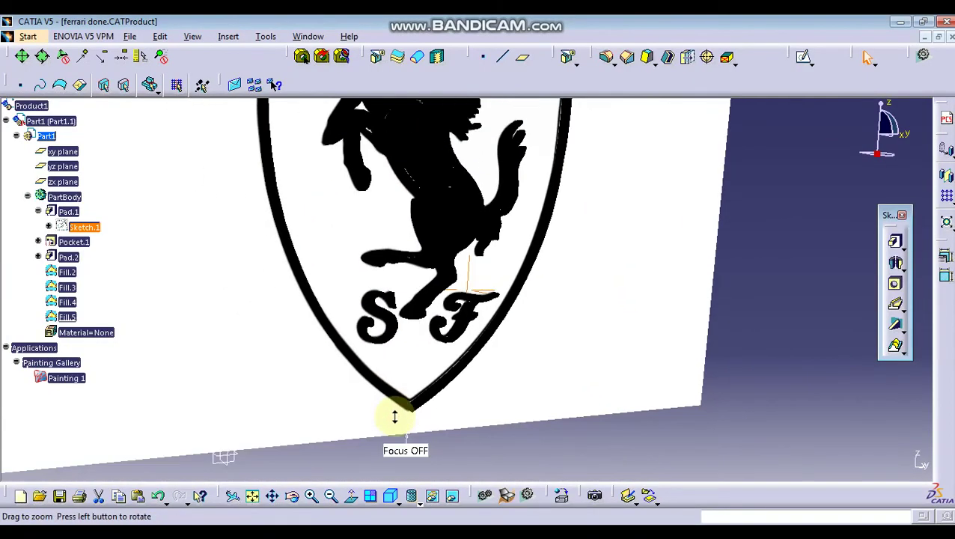
{"action": "right_click", "coordinate": [85, 247]}
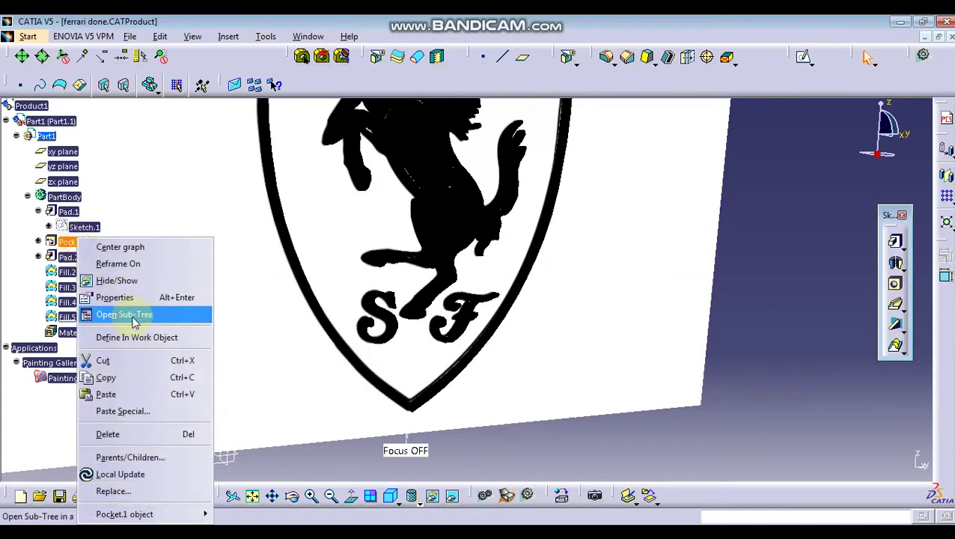
{"action": "left_click", "coordinate": [152, 432]}
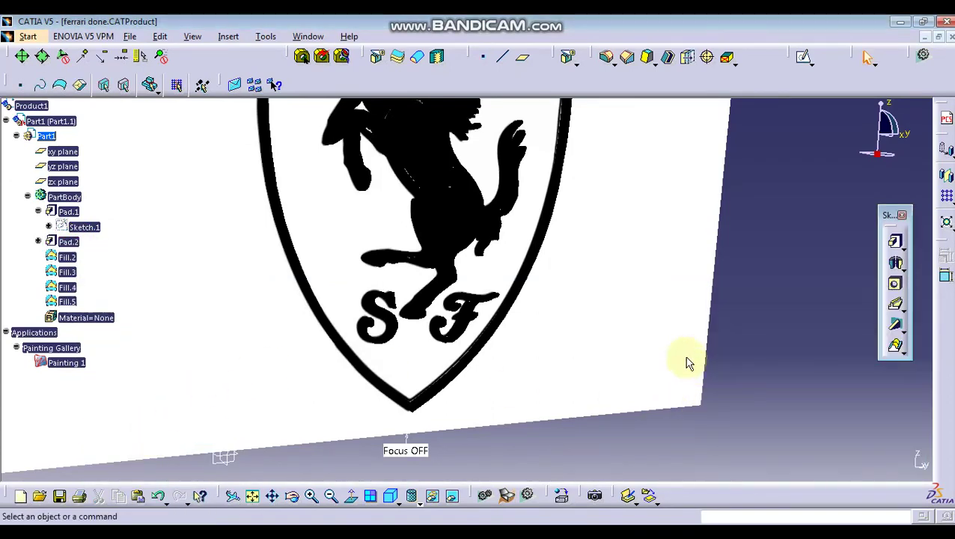
- Hide the reference image Painting 1 behind the shield
{"action": "middle_click_drag", "start_coordinate": [612, 289], "coordinate": [480, 228]}
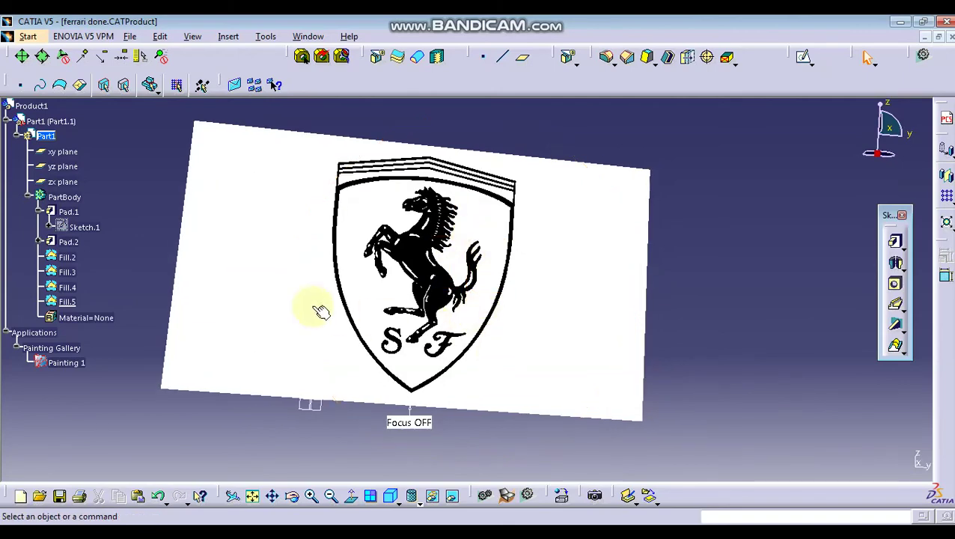
{"action": "left_click", "coordinate": [263, 330]}
{"action": "right_click", "coordinate": [266, 335]}
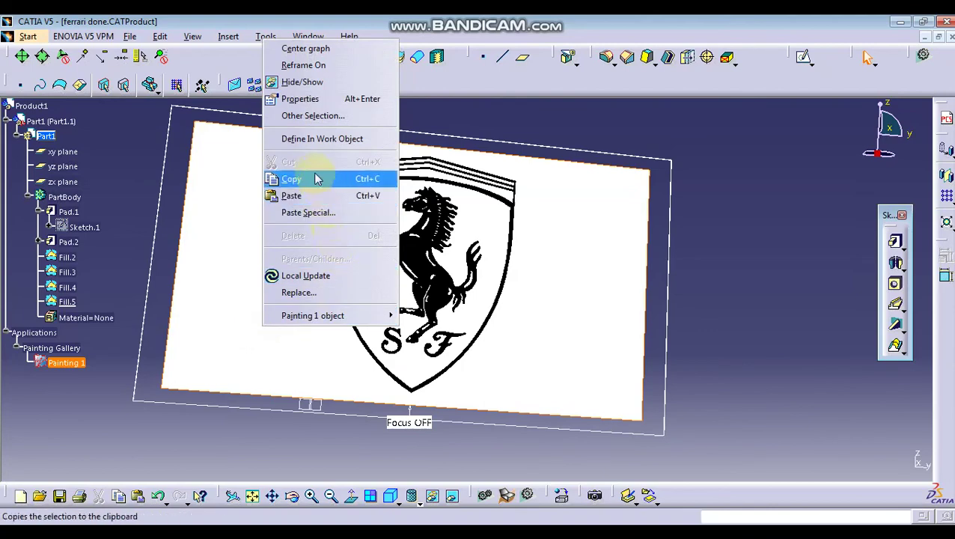
{"action": "left_click", "coordinate": [320, 82]}
- Orient the model to the standard front view so the colored shield faces straight on
{"action": "middle_click_drag", "start_coordinate": [592, 263], "coordinate": [503, 296]}
{"action": "left_click", "coordinate": [392, 497]}
{"action": "left_click", "coordinate": [397, 504]}
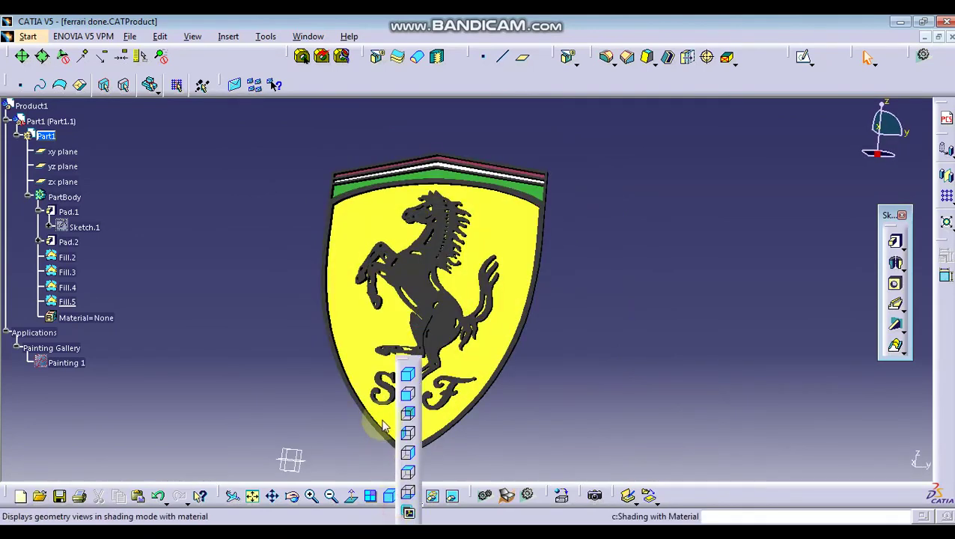
{"action": "left_click", "coordinate": [408, 374]}
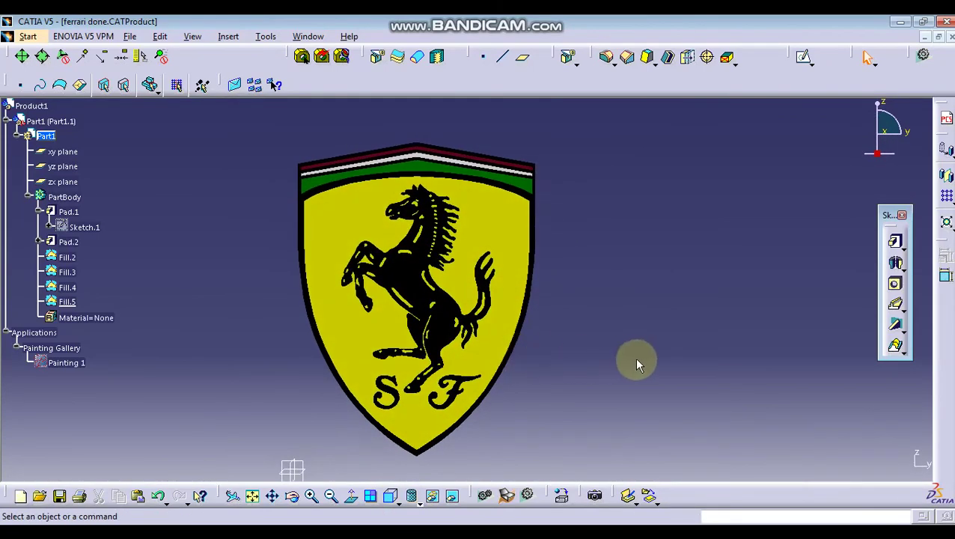